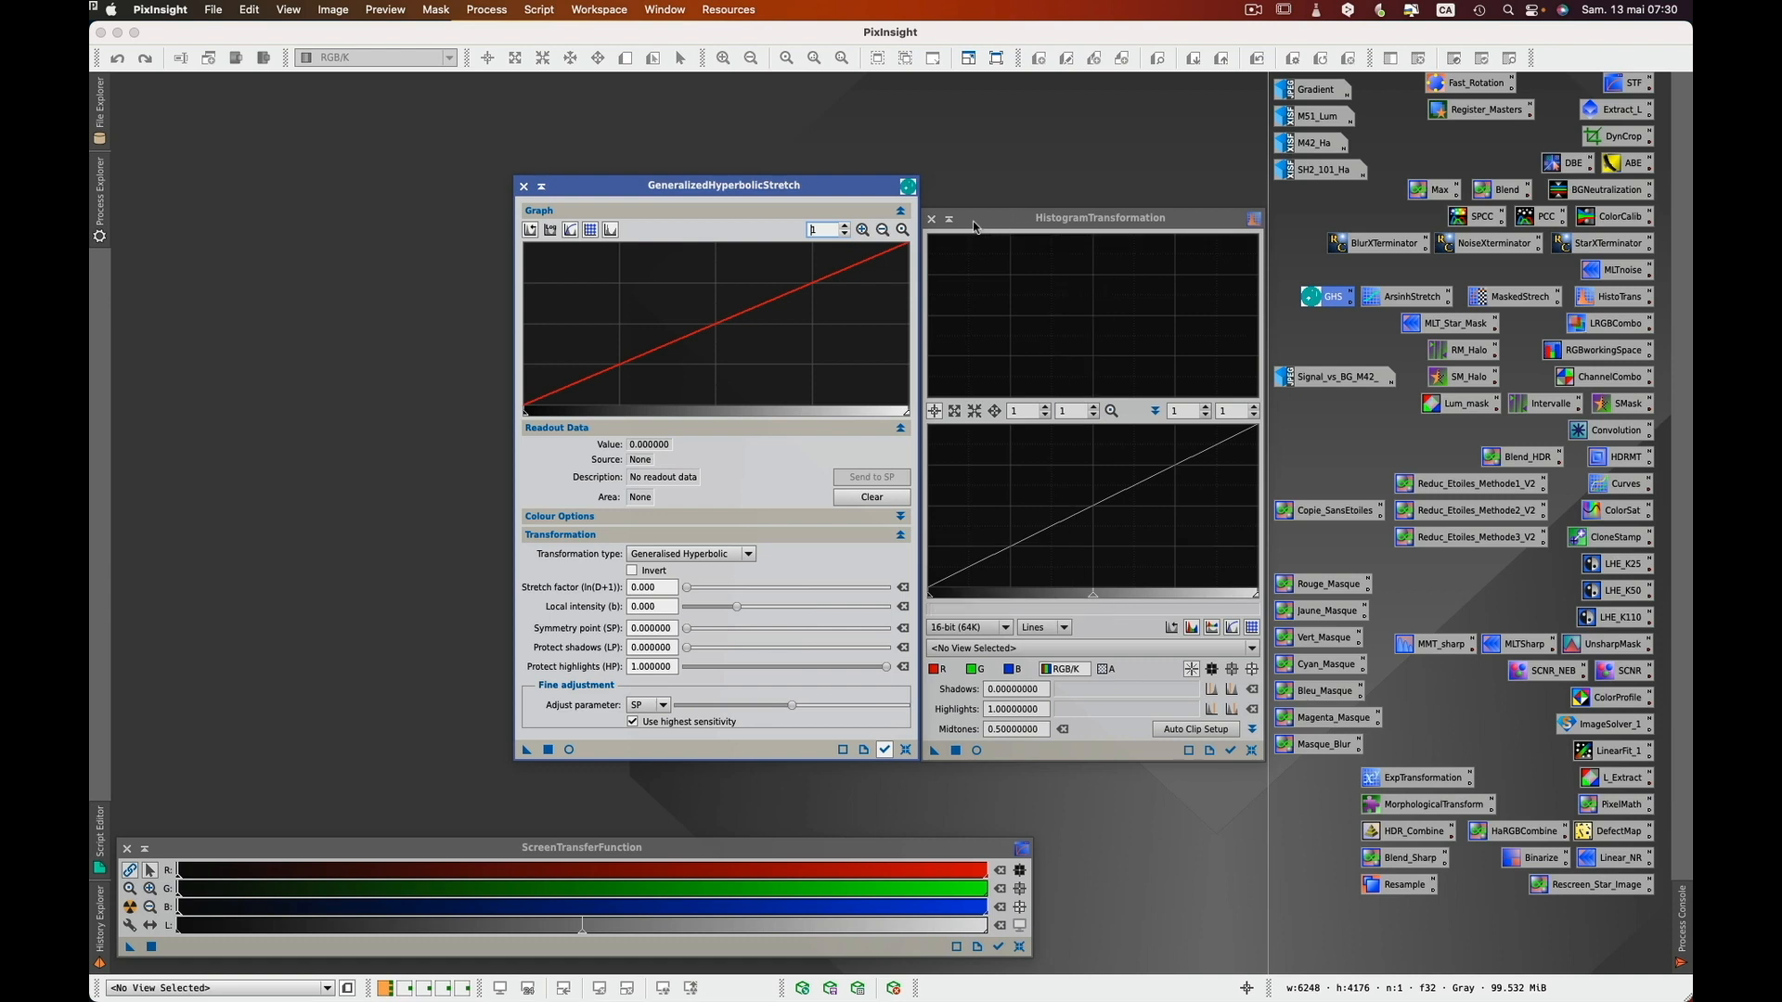
- Close the HistogramTransformation, GeneralizedHyperbolicStretch and ScreenTransferFunction windows
left_click(931, 219)
left_click_drag(854, 192, 1188, 129)
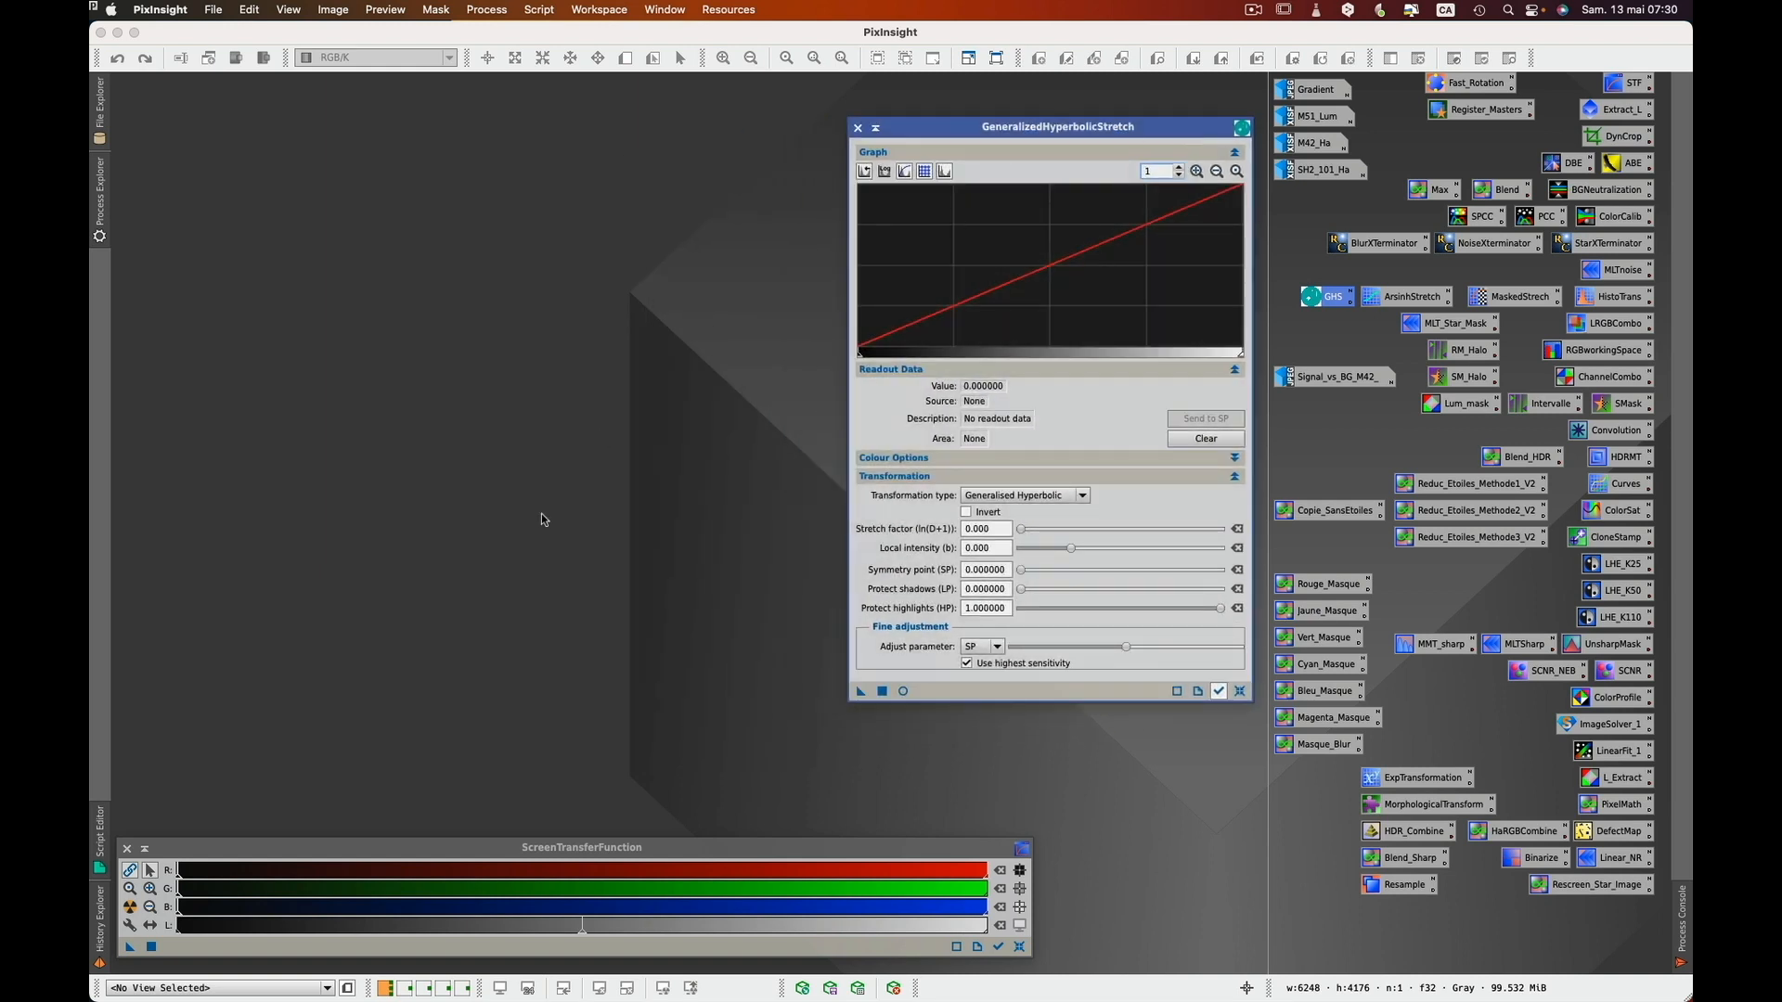
left_click(859, 129)
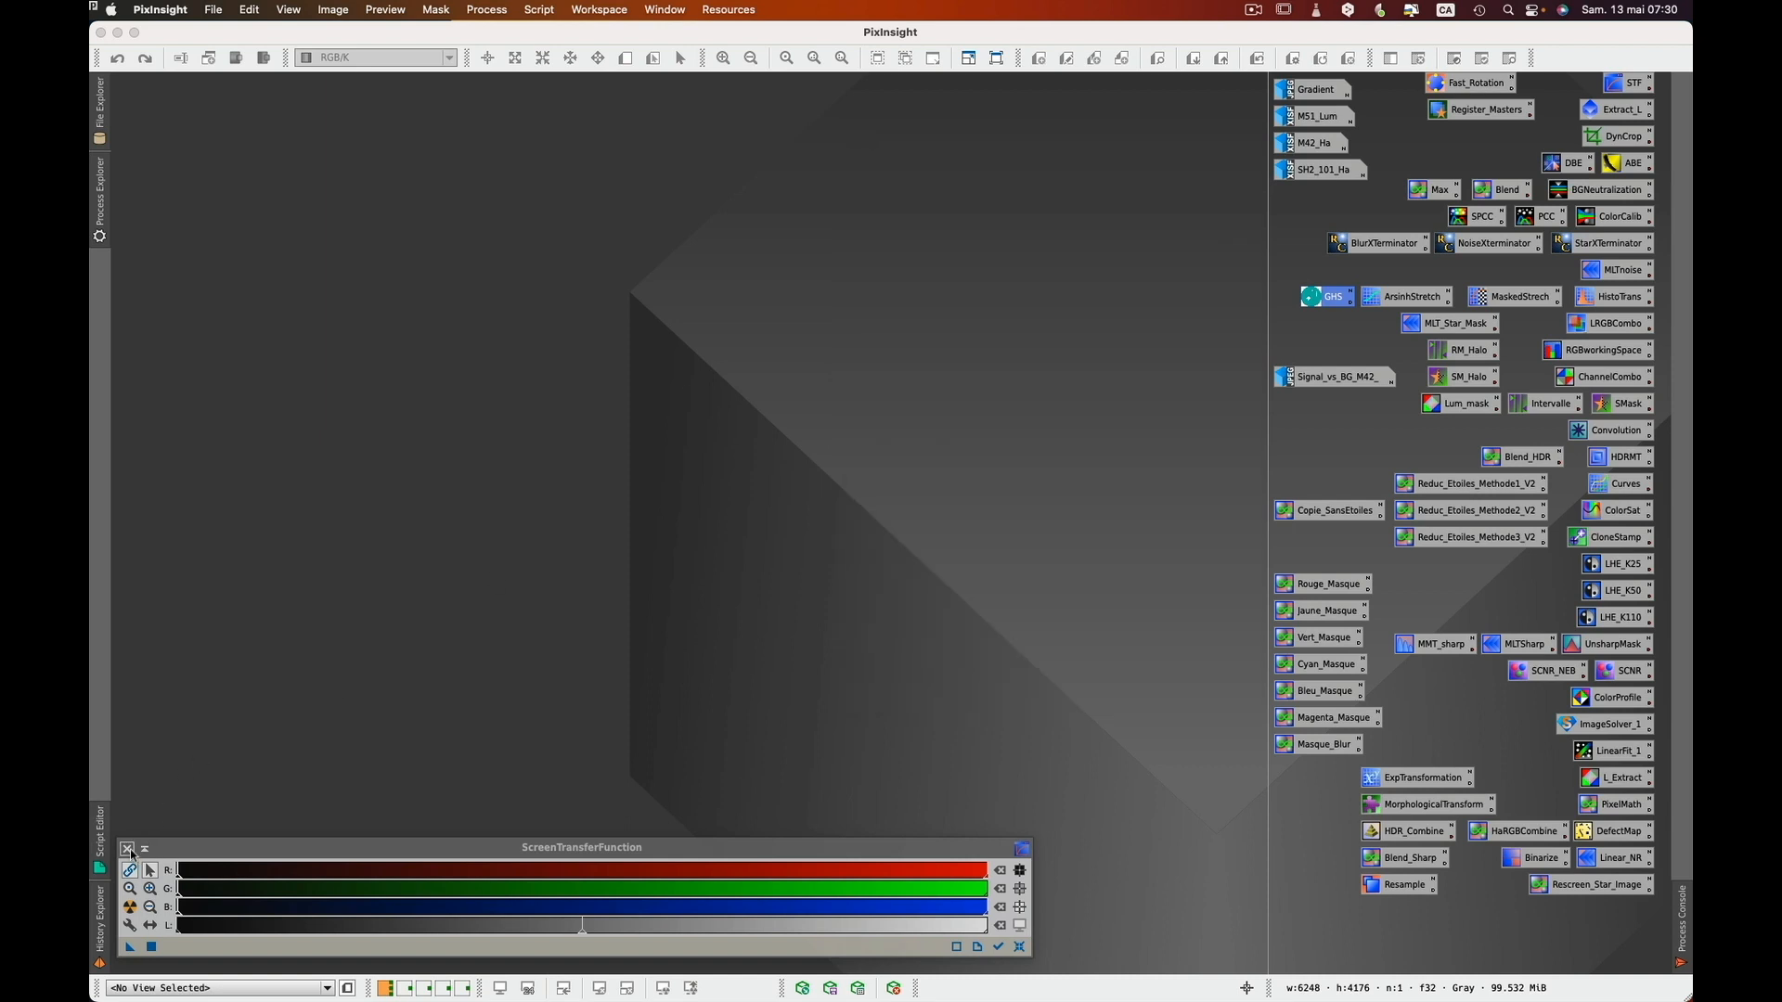
left_click(128, 849)
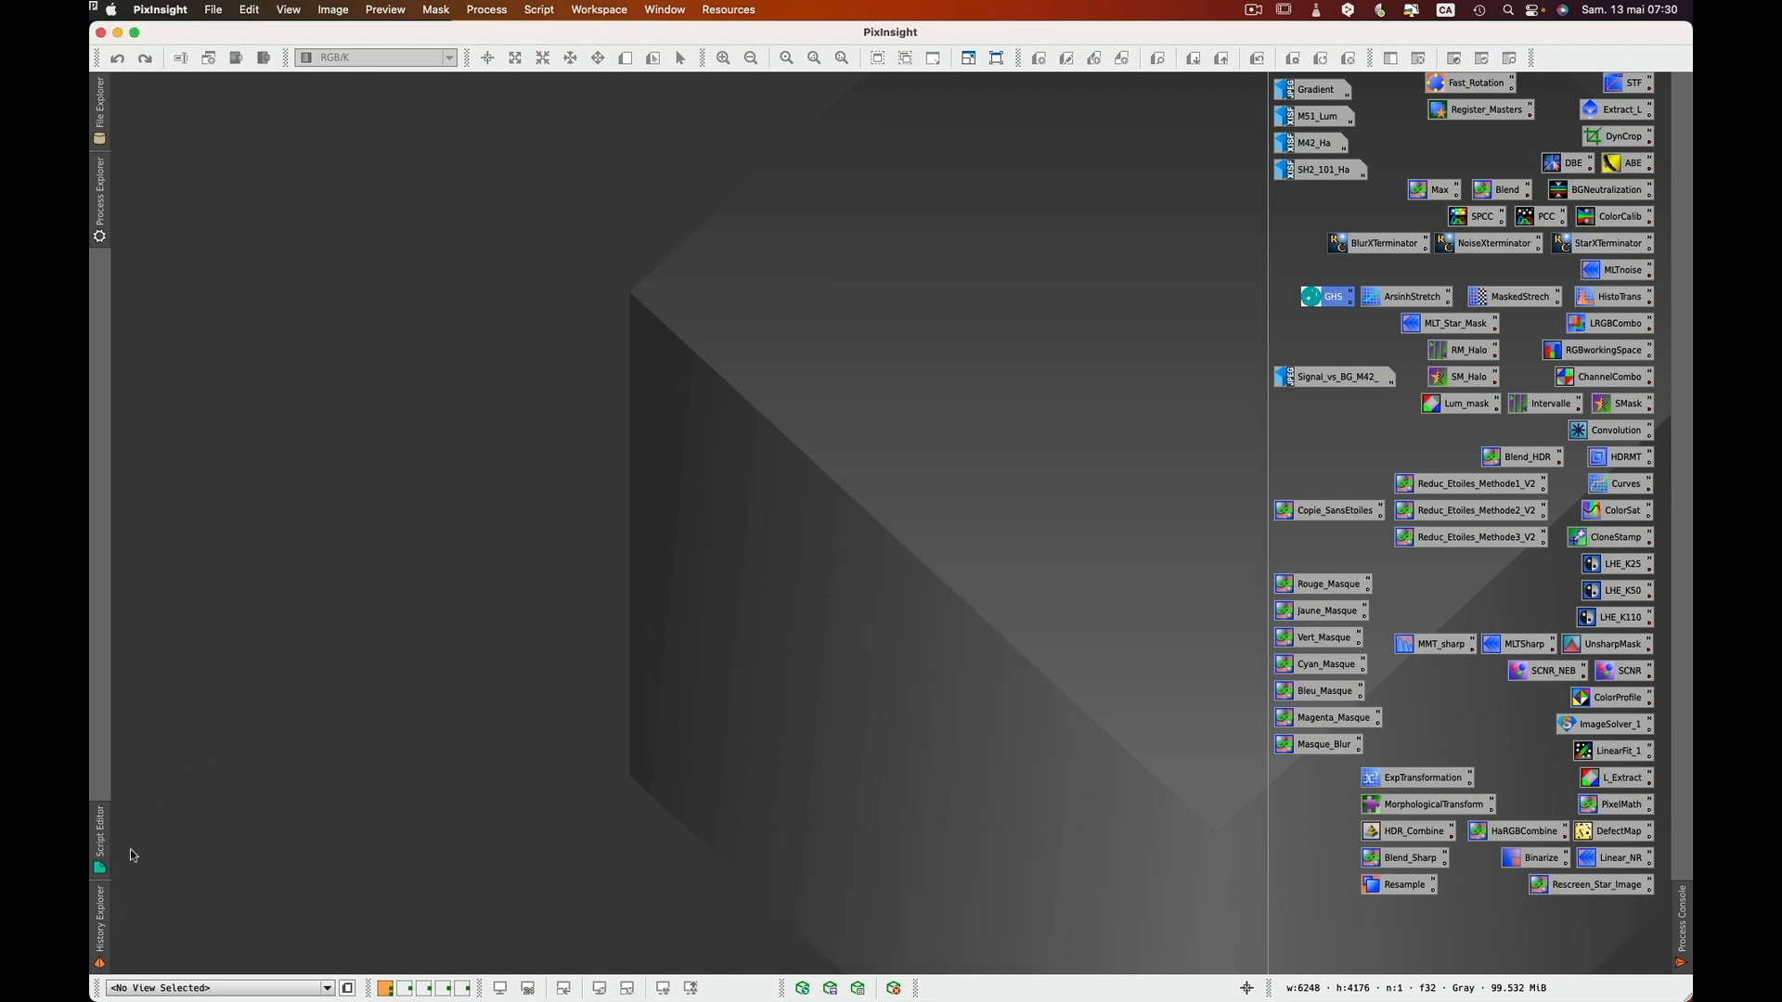
- Run the GeneralisedHyperbolicStretch utility script, dismiss its notice, and exit it without saving the log
left_click(548, 13)
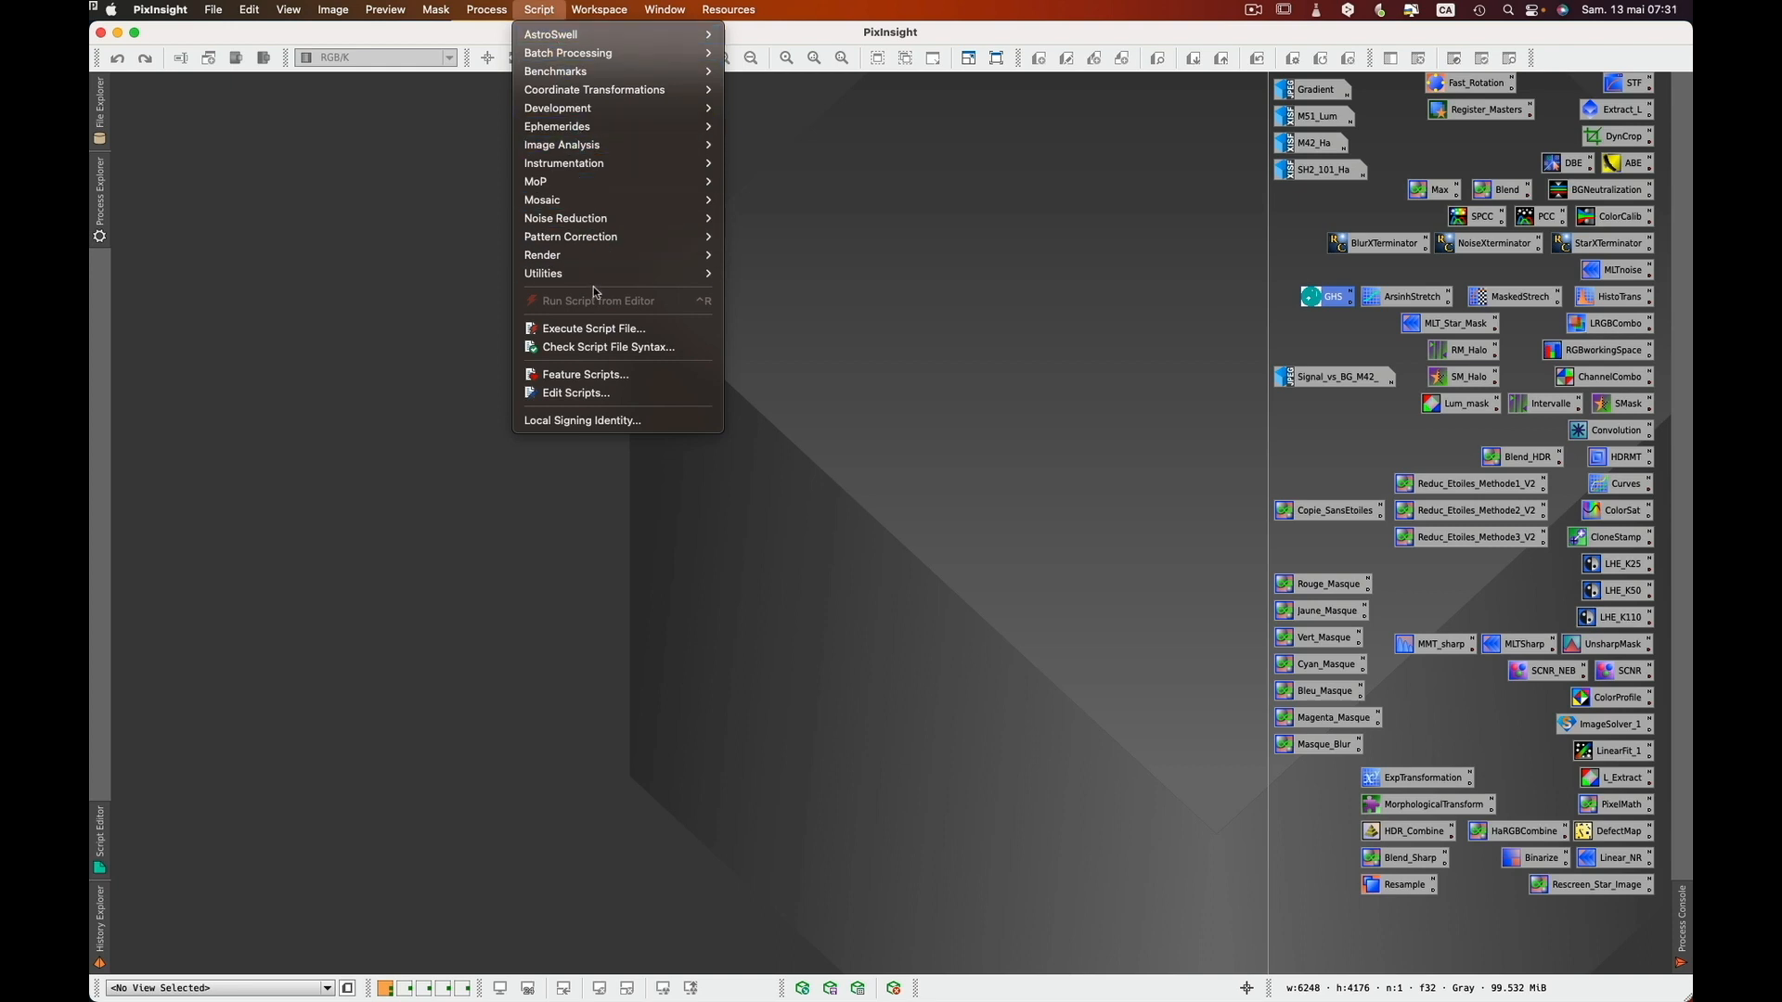
mouse_move(603, 276)
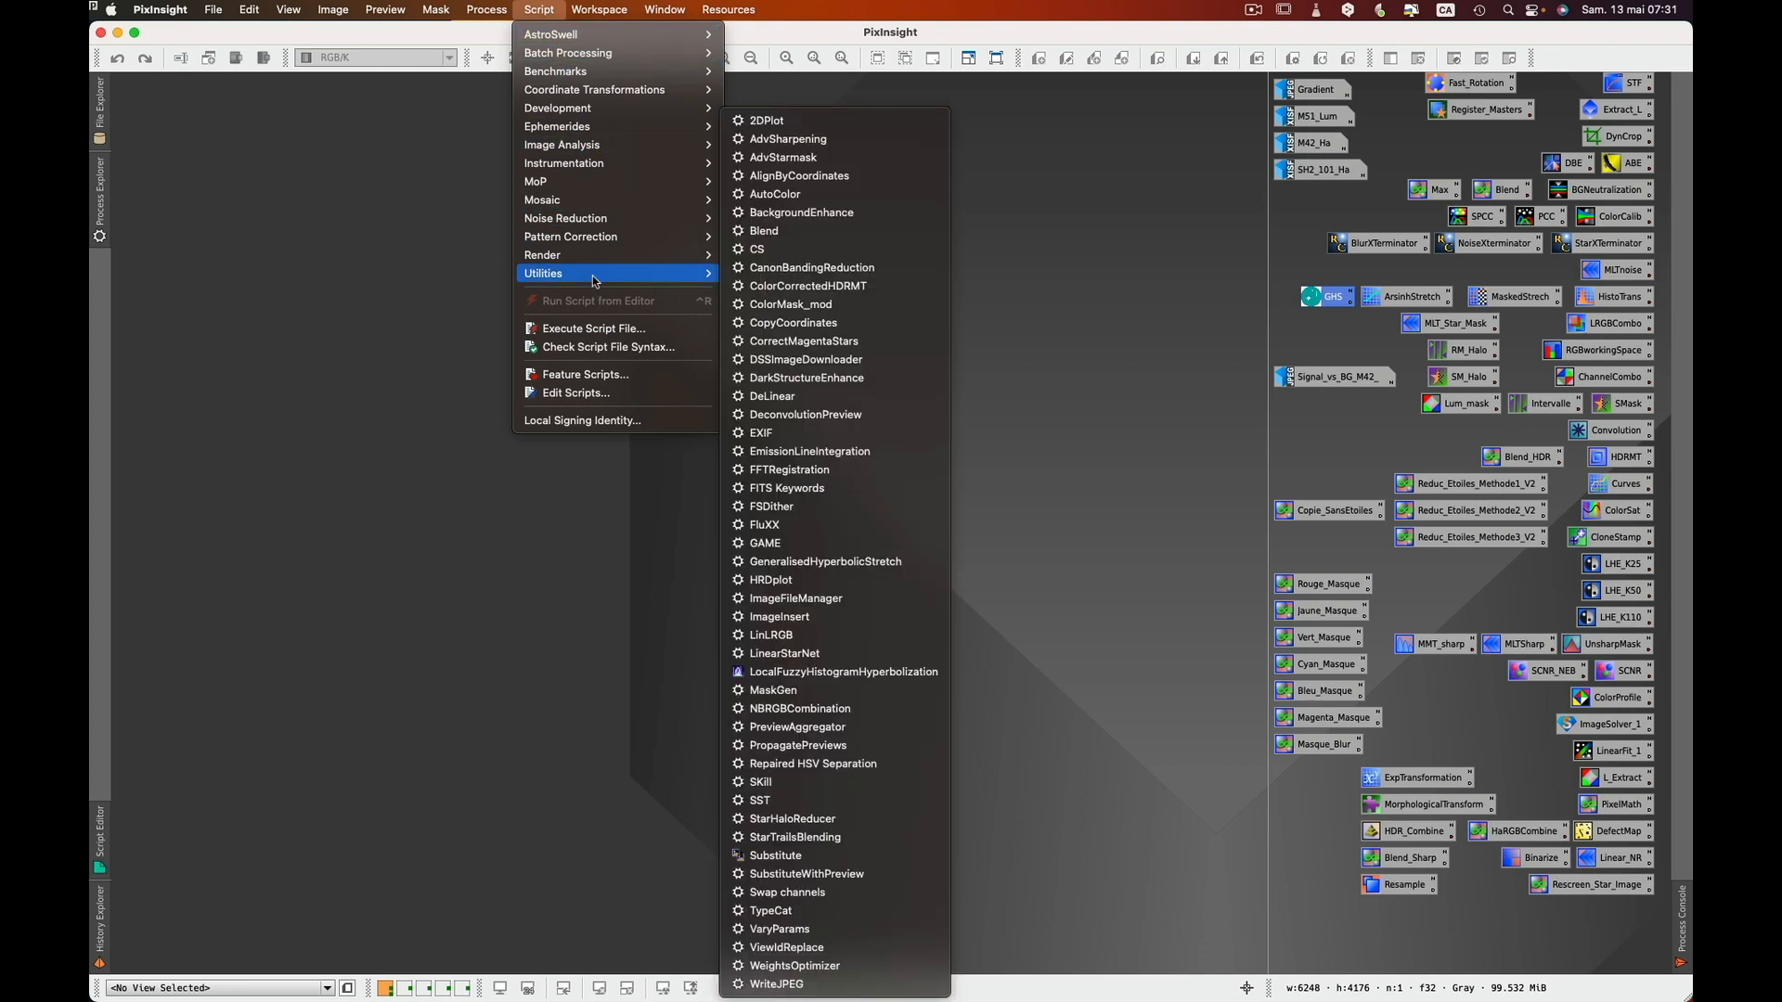
left_click(886, 562)
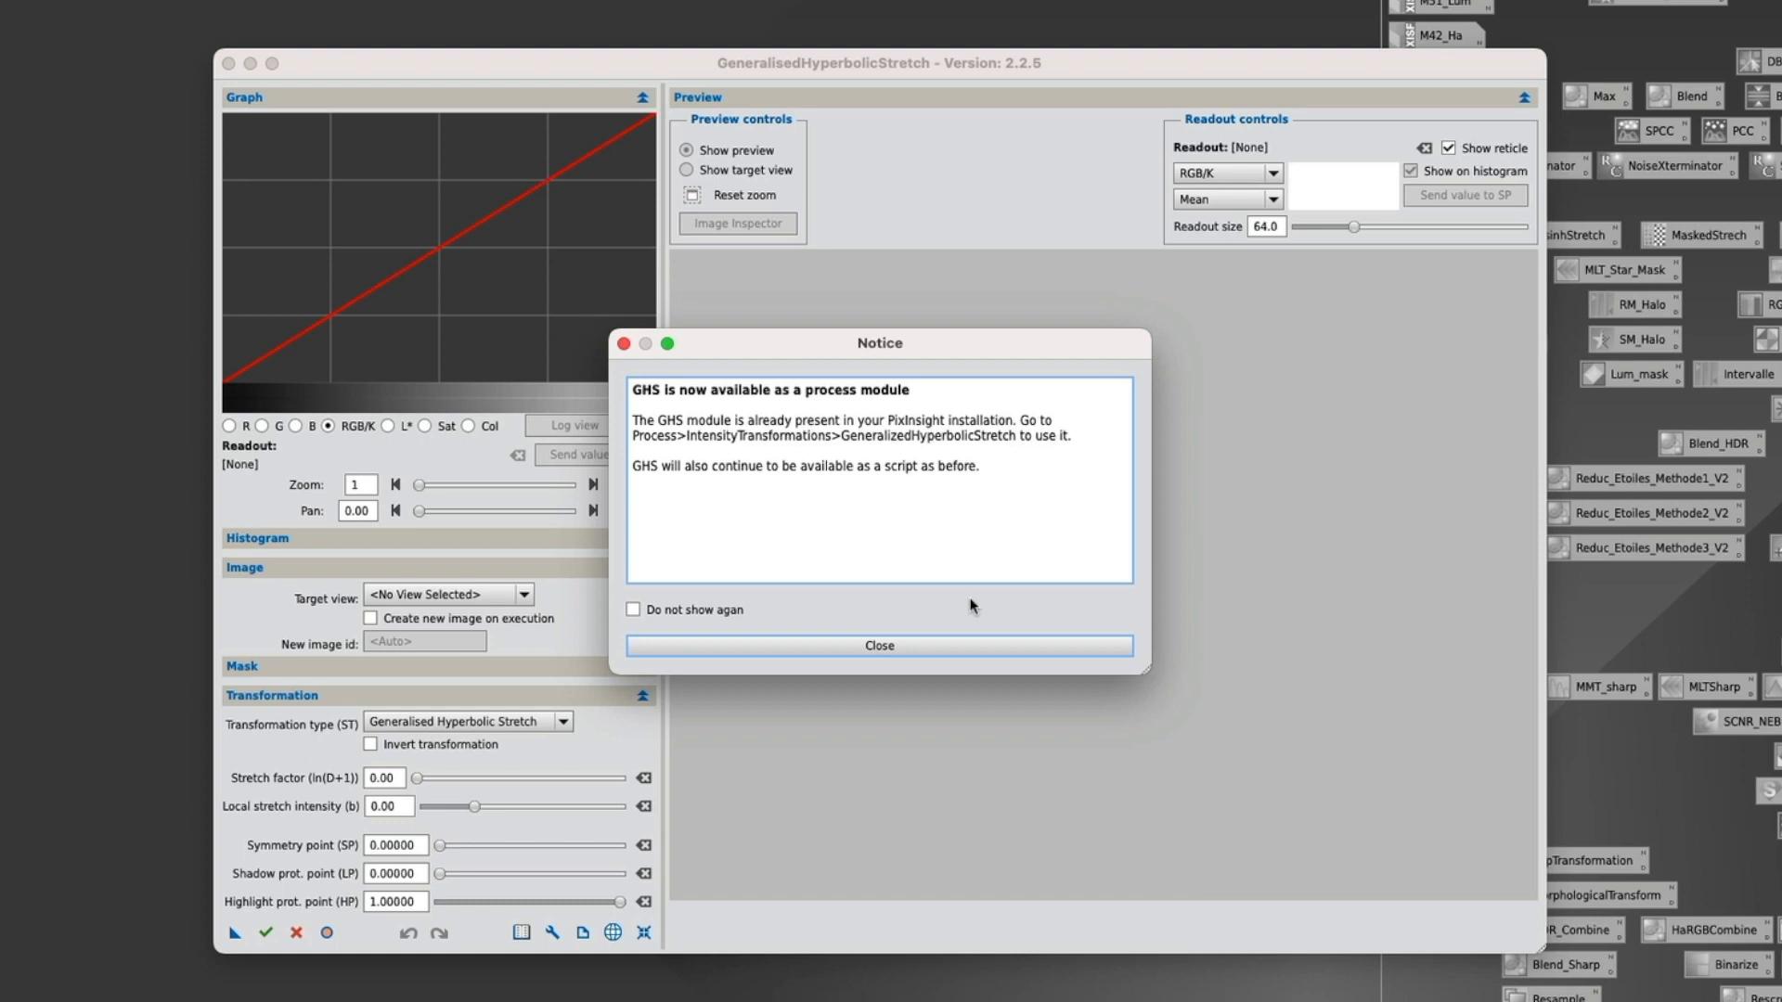
left_click(996, 649)
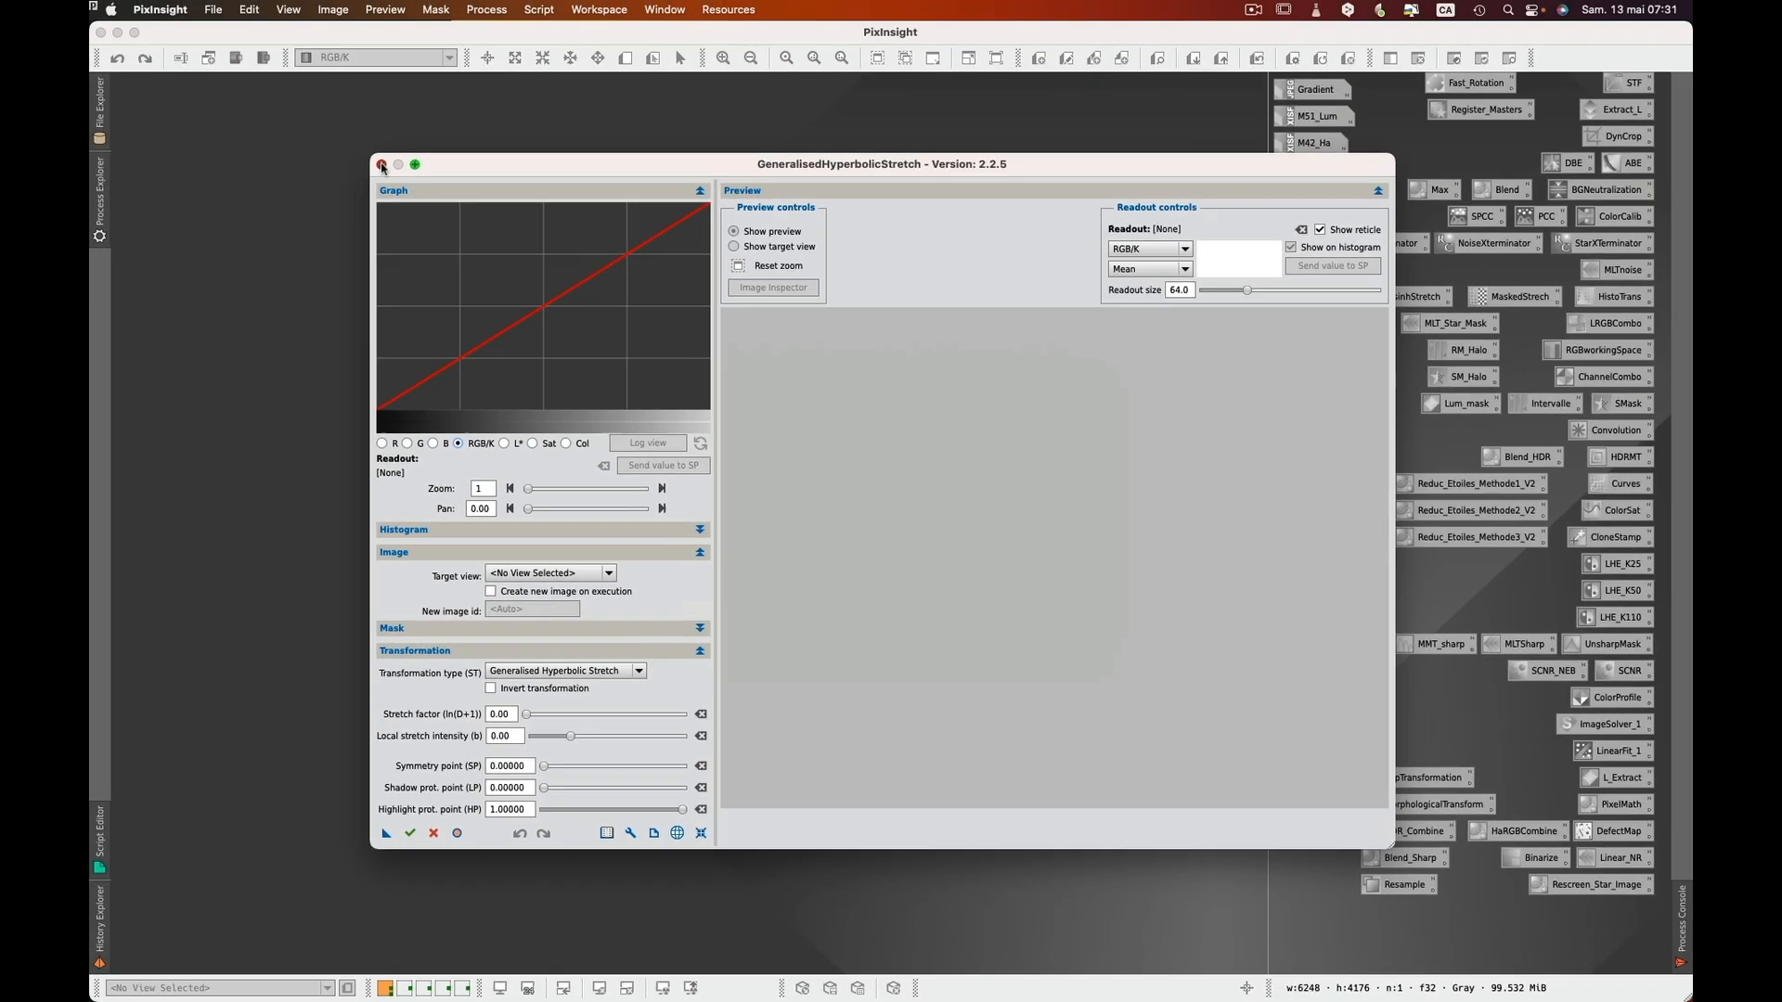
key("super+q")
left_click(966, 526)
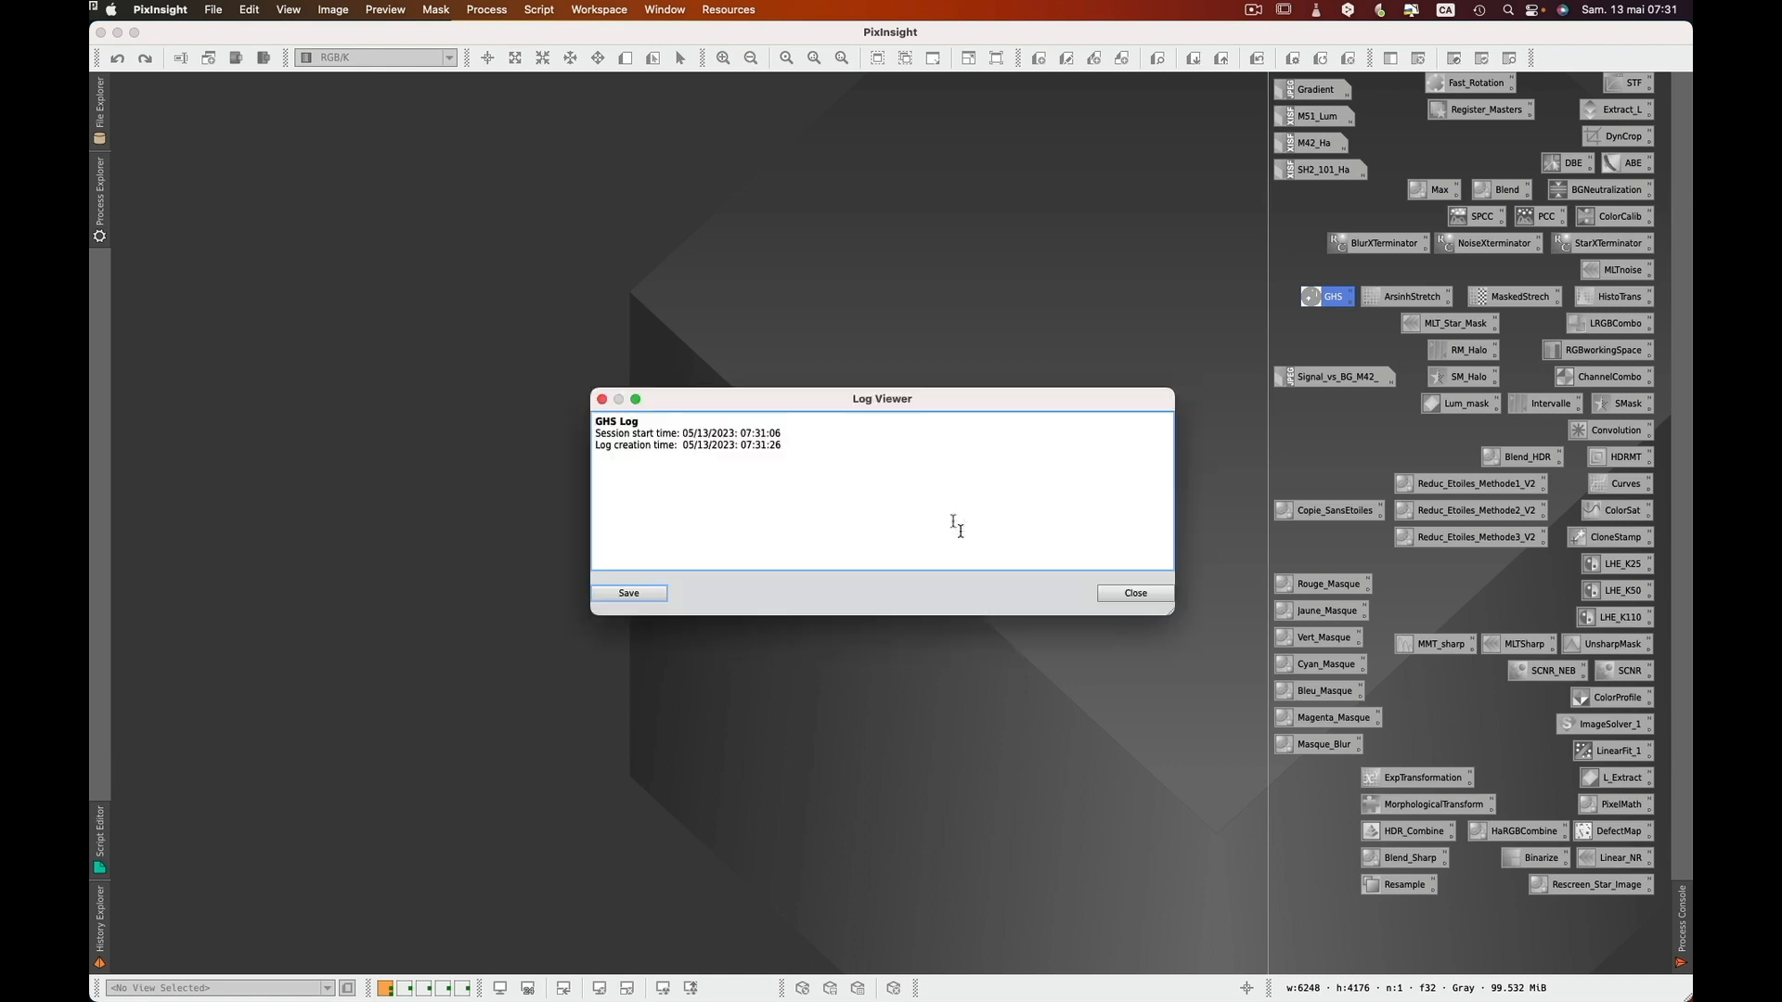
left_click(1144, 595)
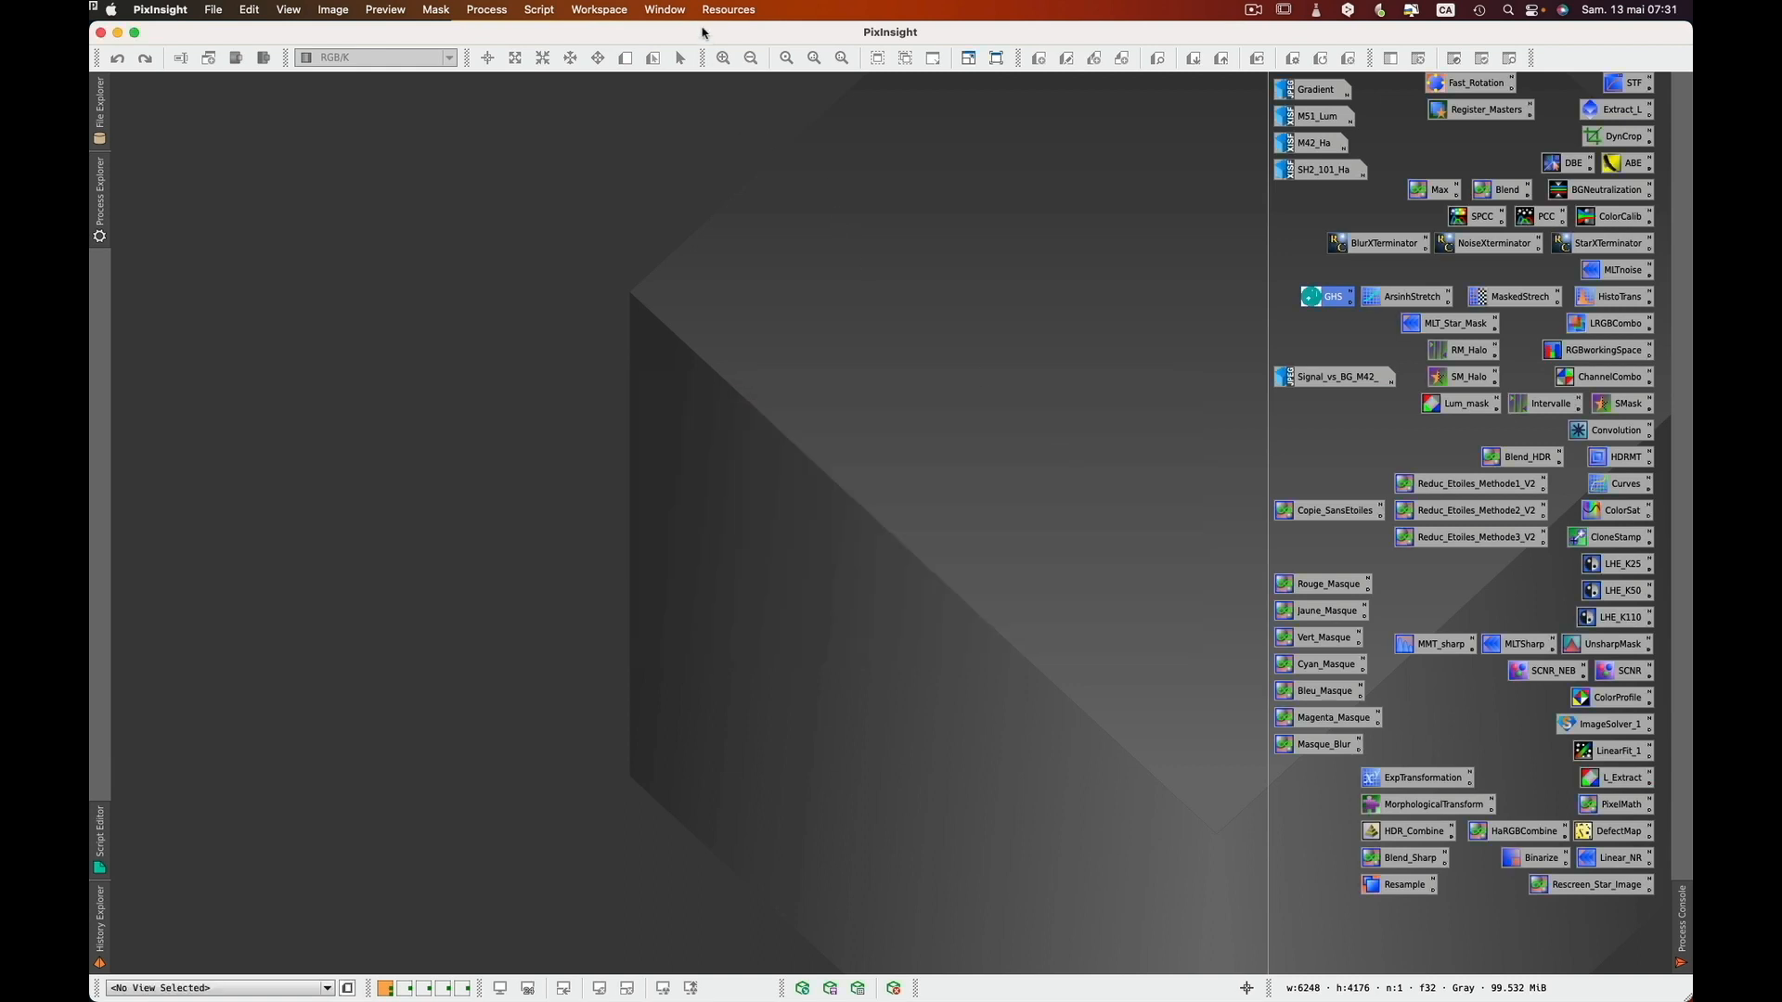
left_click(733, 11)
mouse_move(748, 117)
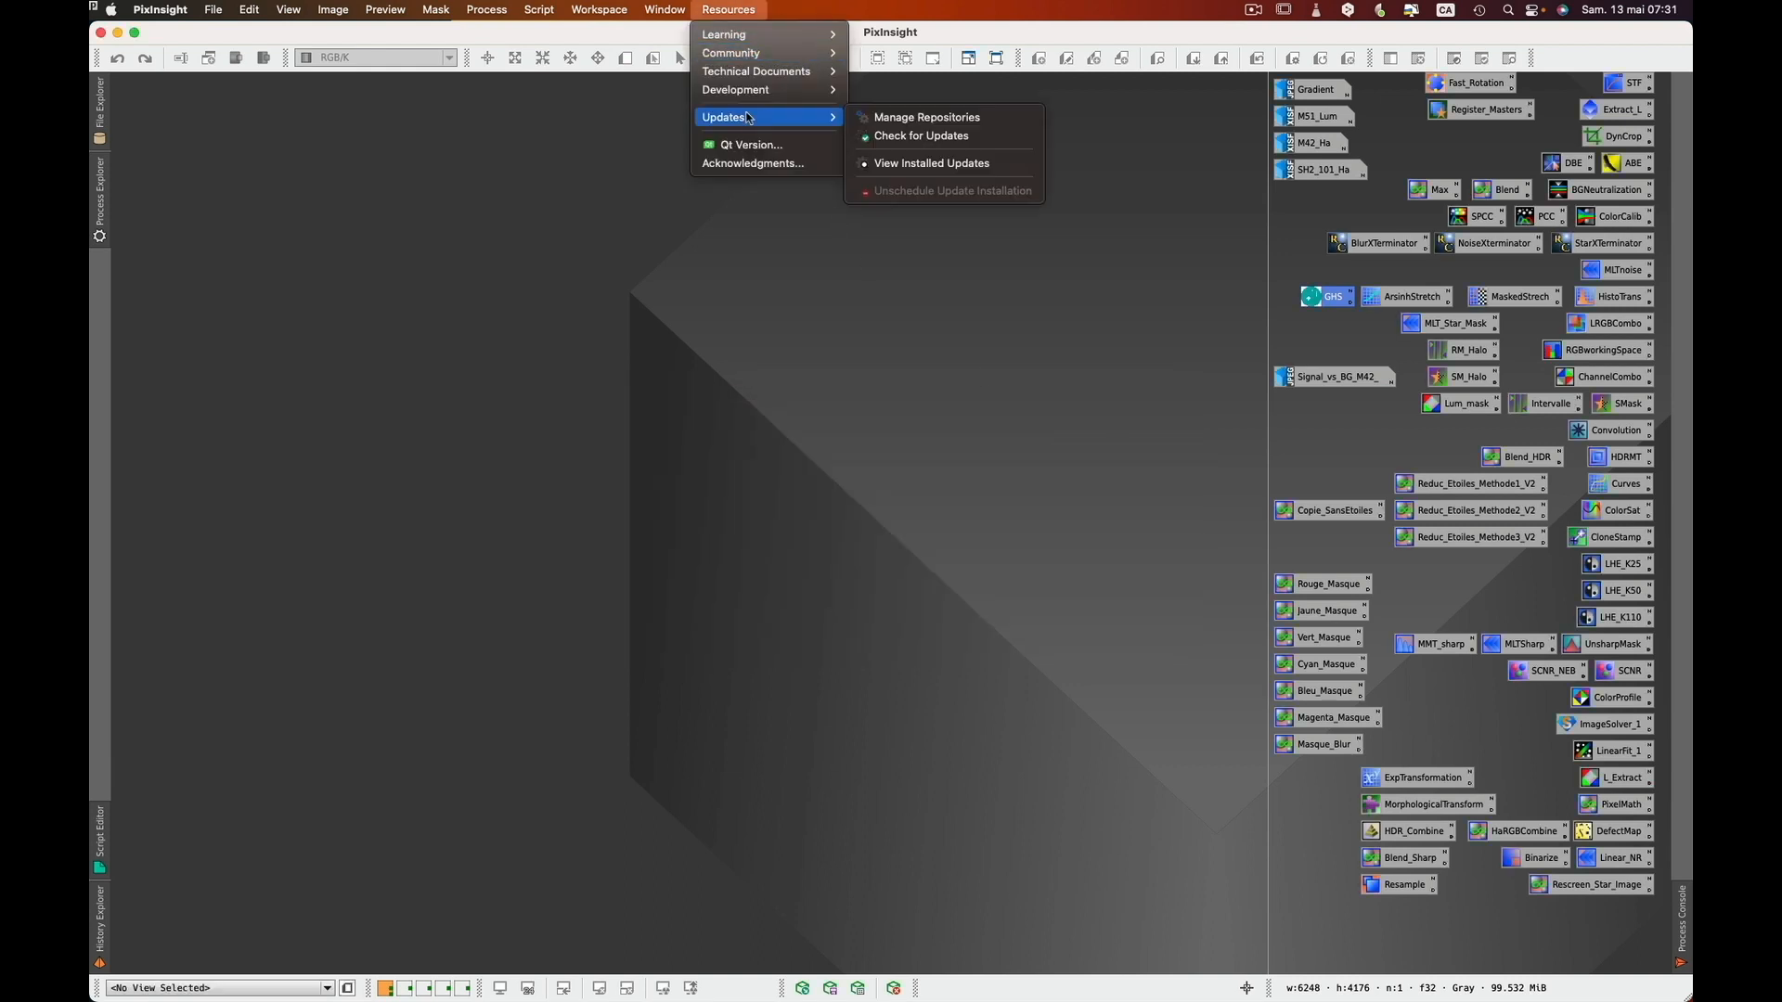
left_click(975, 122)
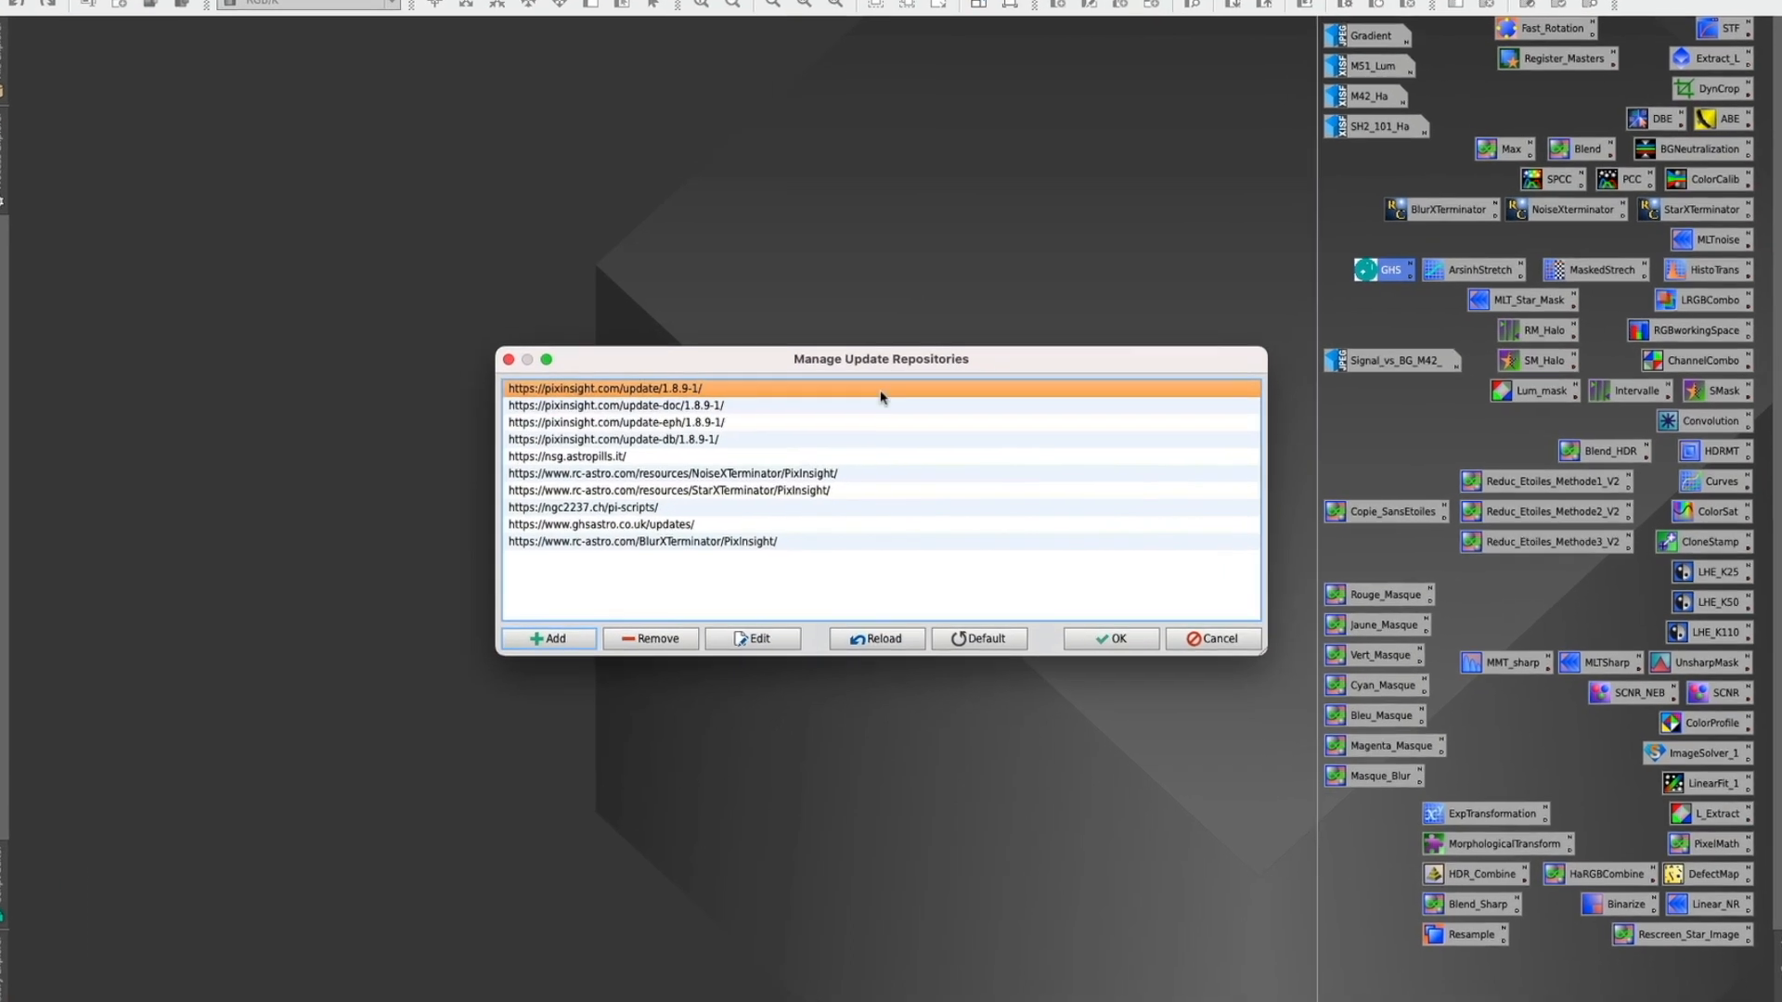
left_click(848, 524)
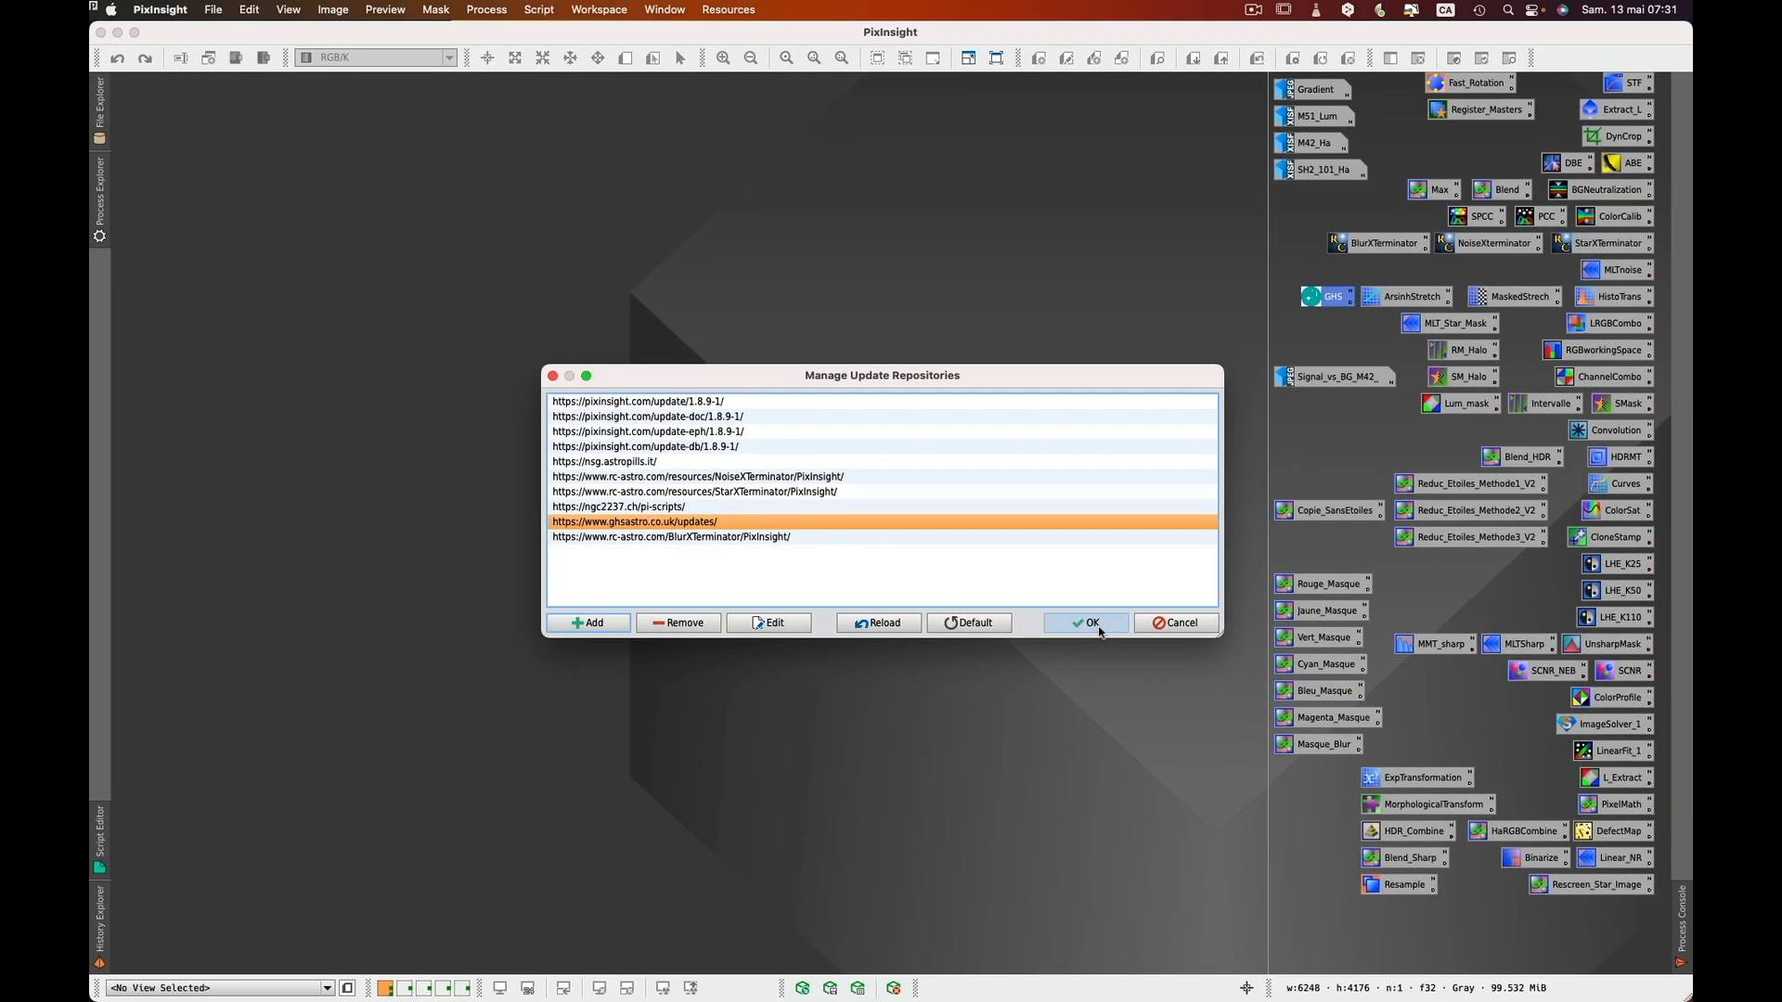
left_click(1101, 638)
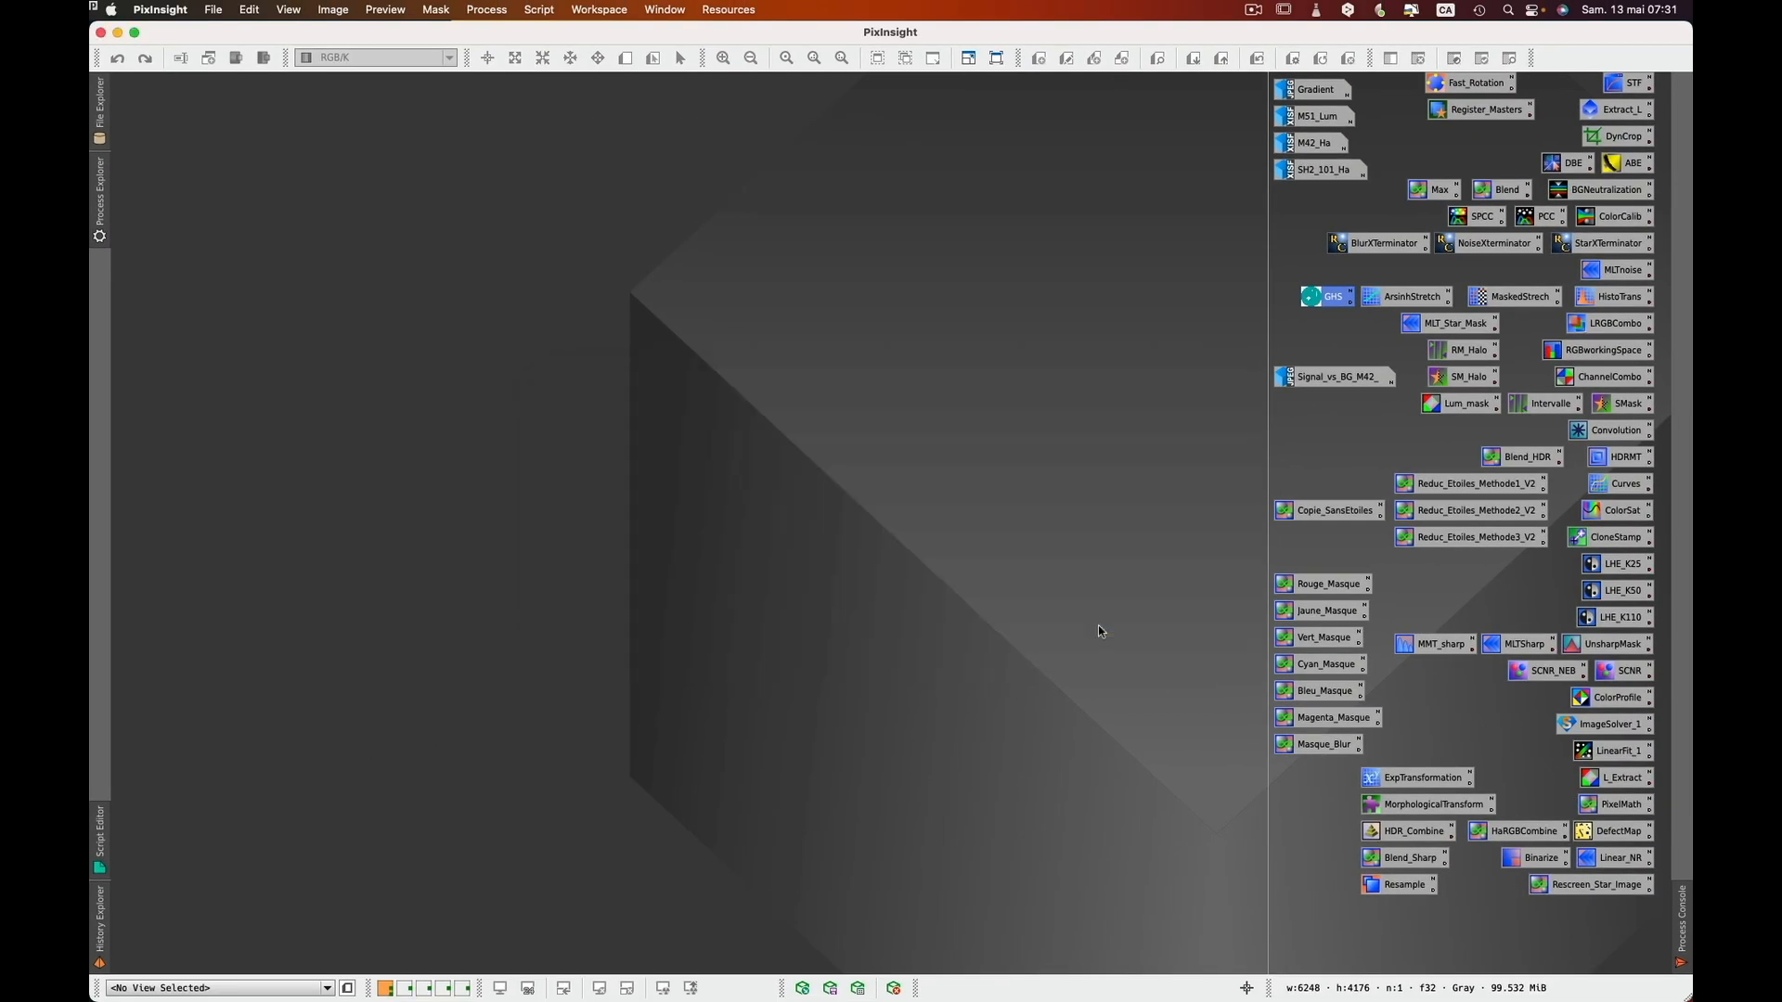
- Open the GeneralizedHyperbolicStretch process from the intensity transformations
left_click(487, 10)
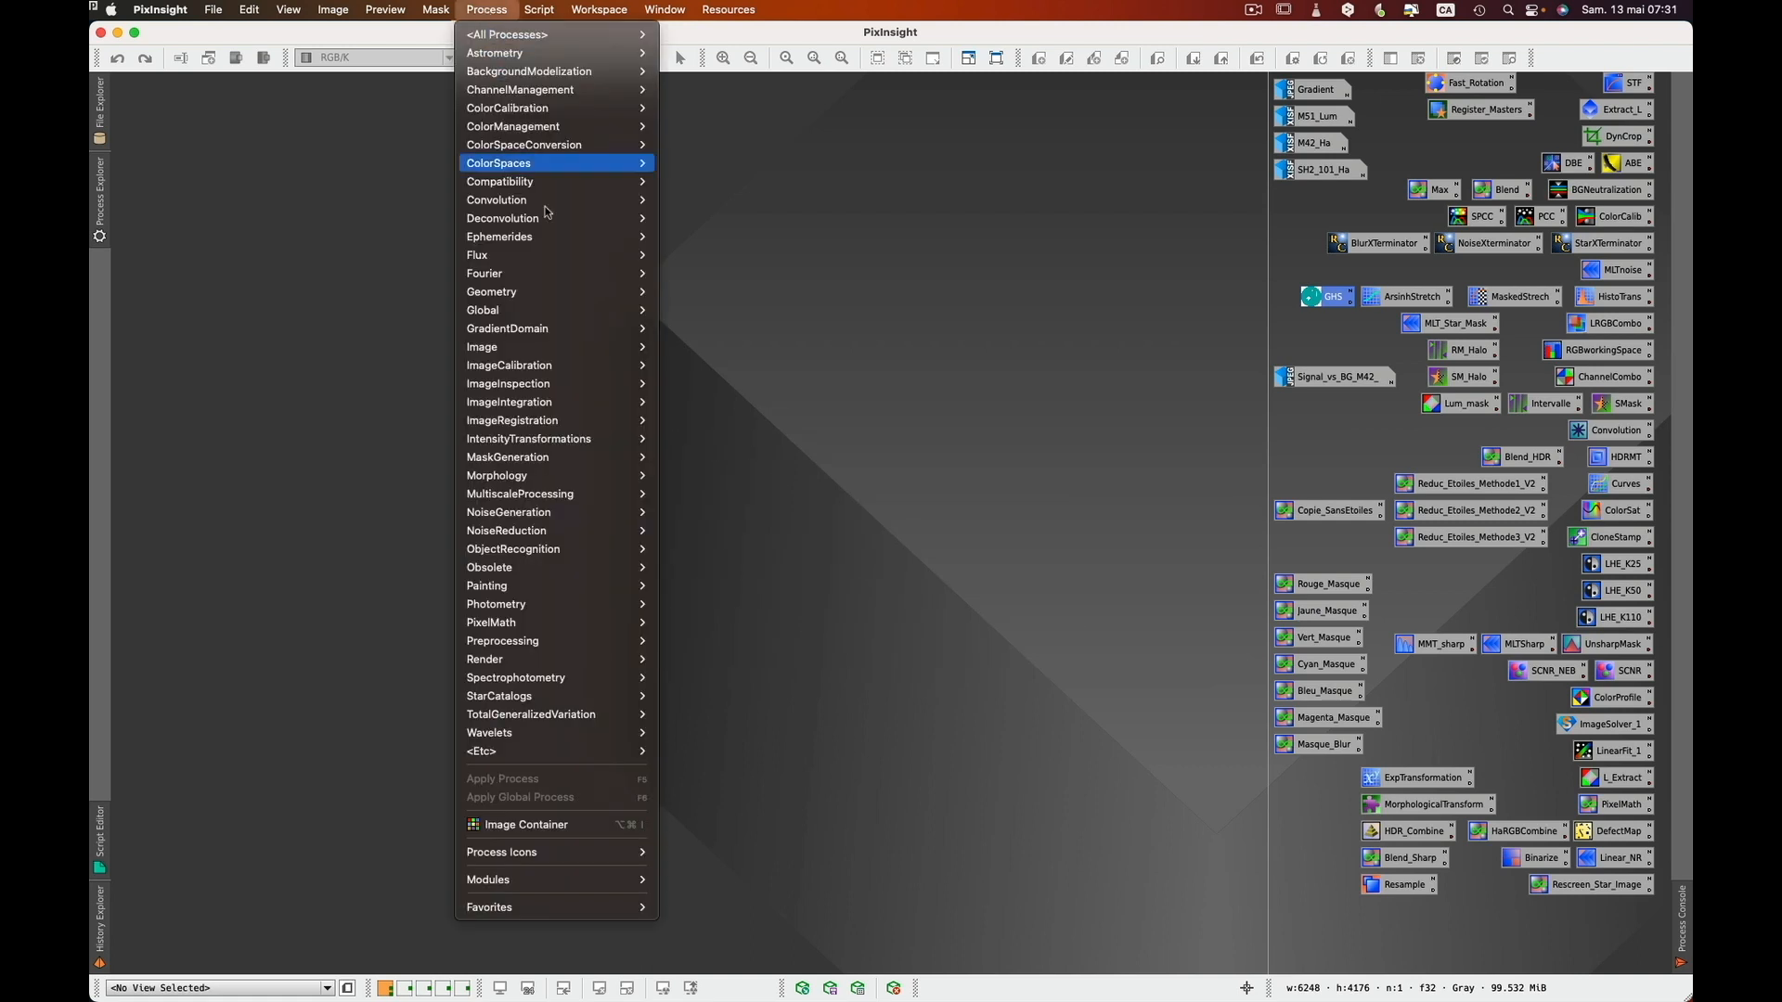
mouse_move(586, 445)
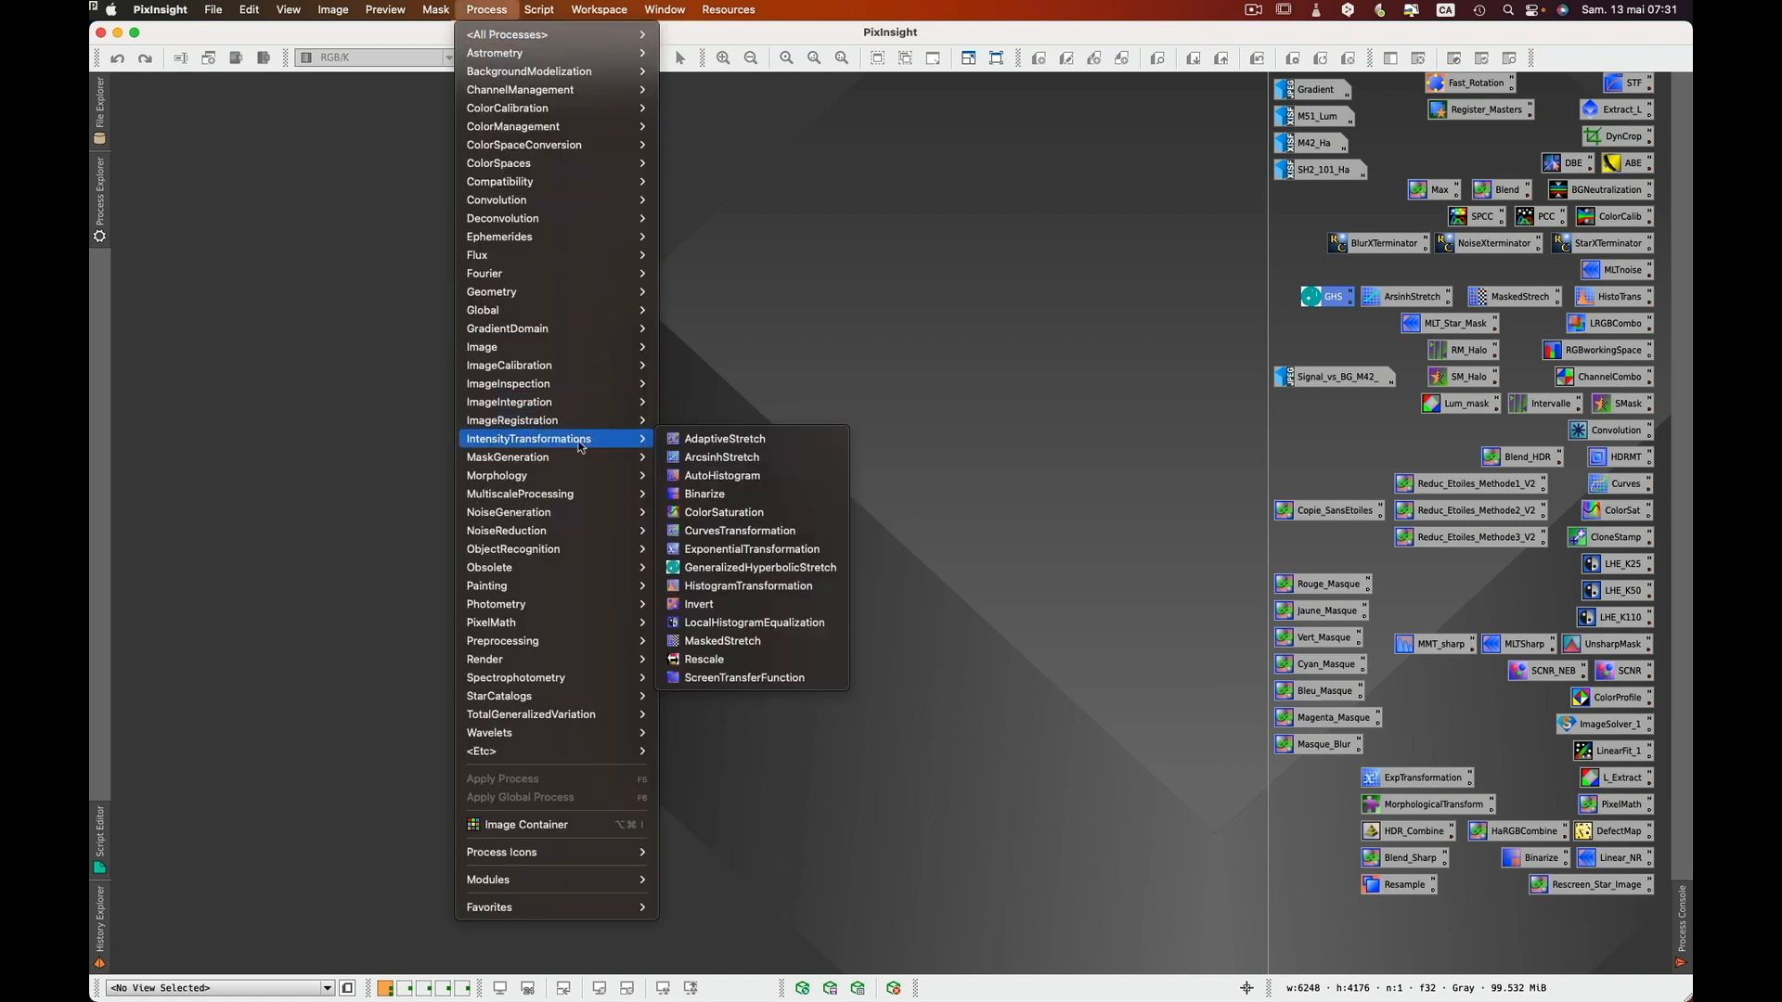
left_click(802, 568)
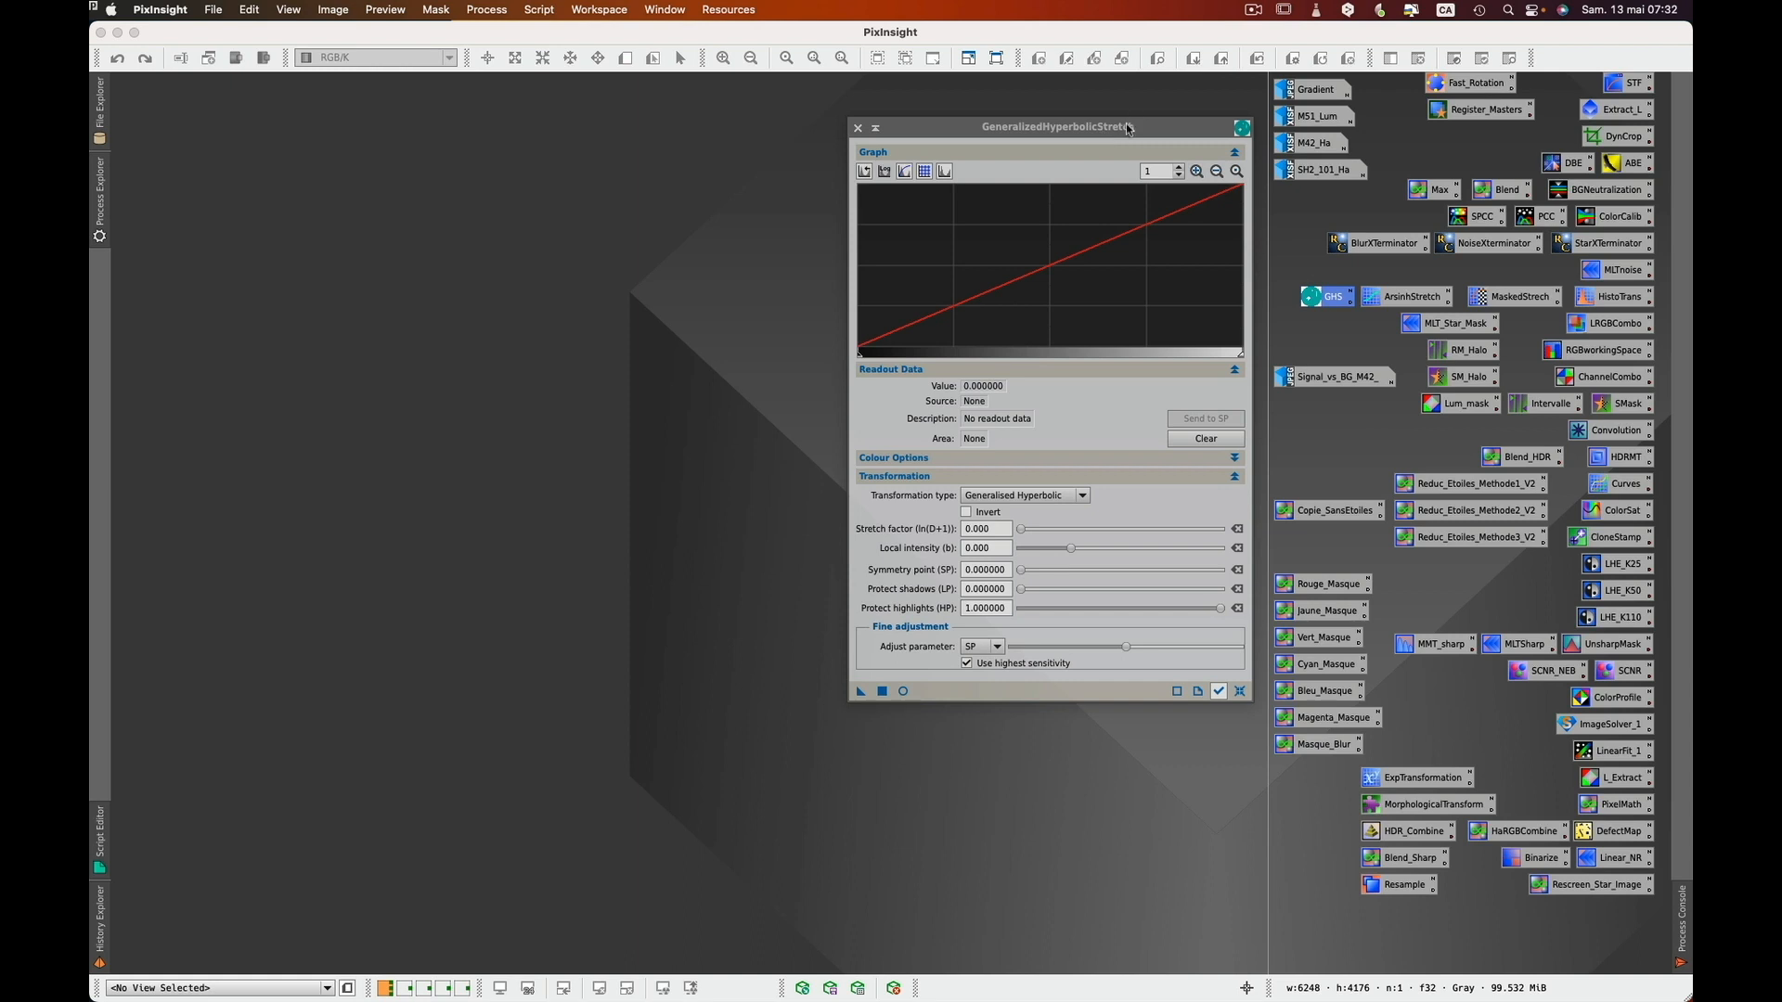
left_click(1129, 133)
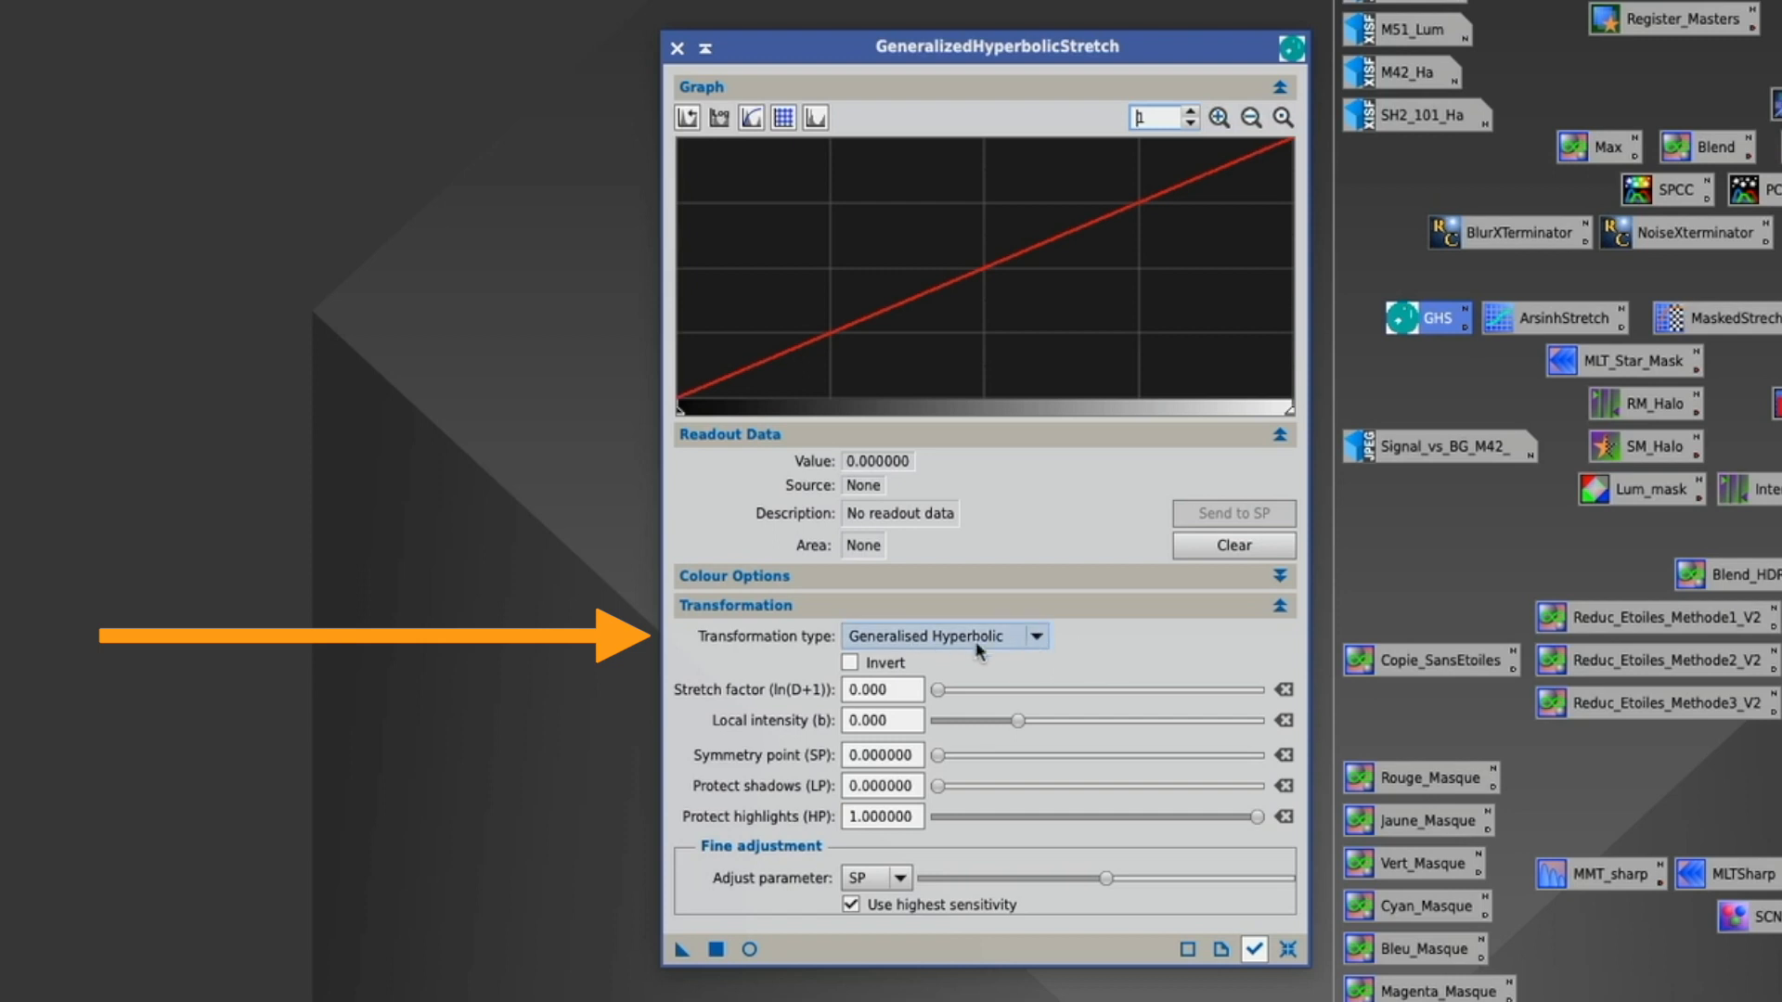
- Switch the transformation type through Midtone Transfer, Arcsinh and Linear, and return it to Generalised Hyperbolic
left_click(1037, 639)
left_click(1009, 684)
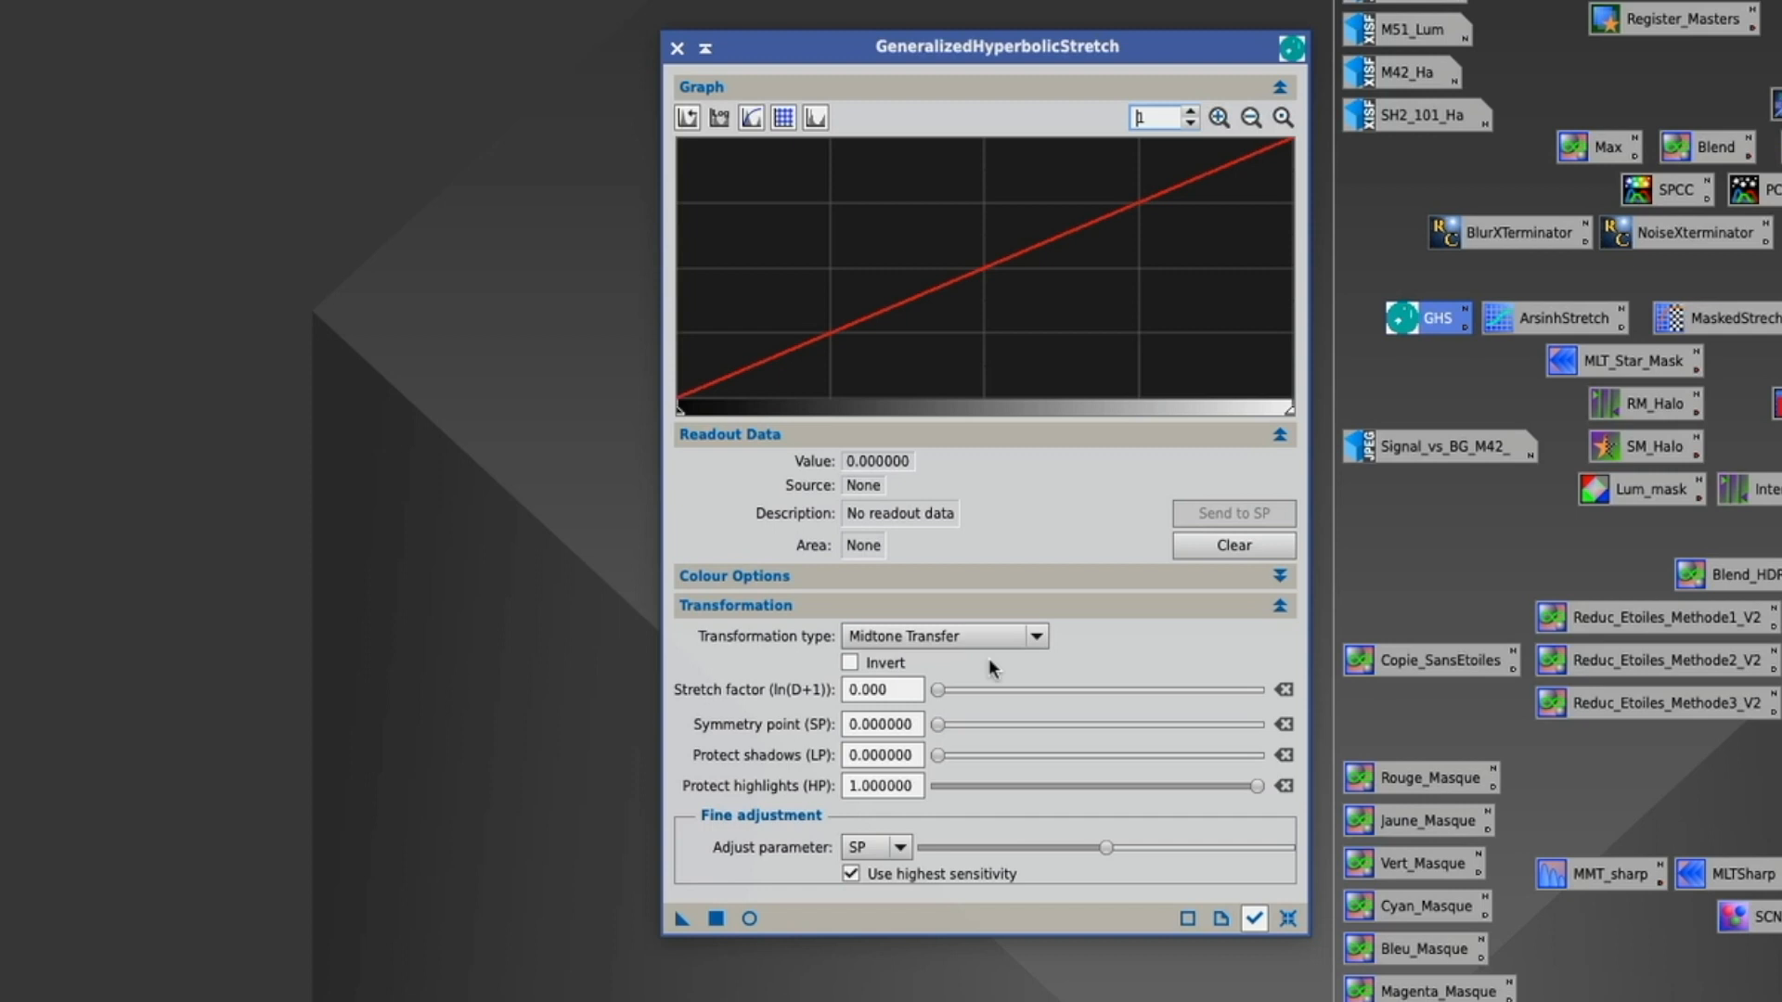
left_click(1036, 637)
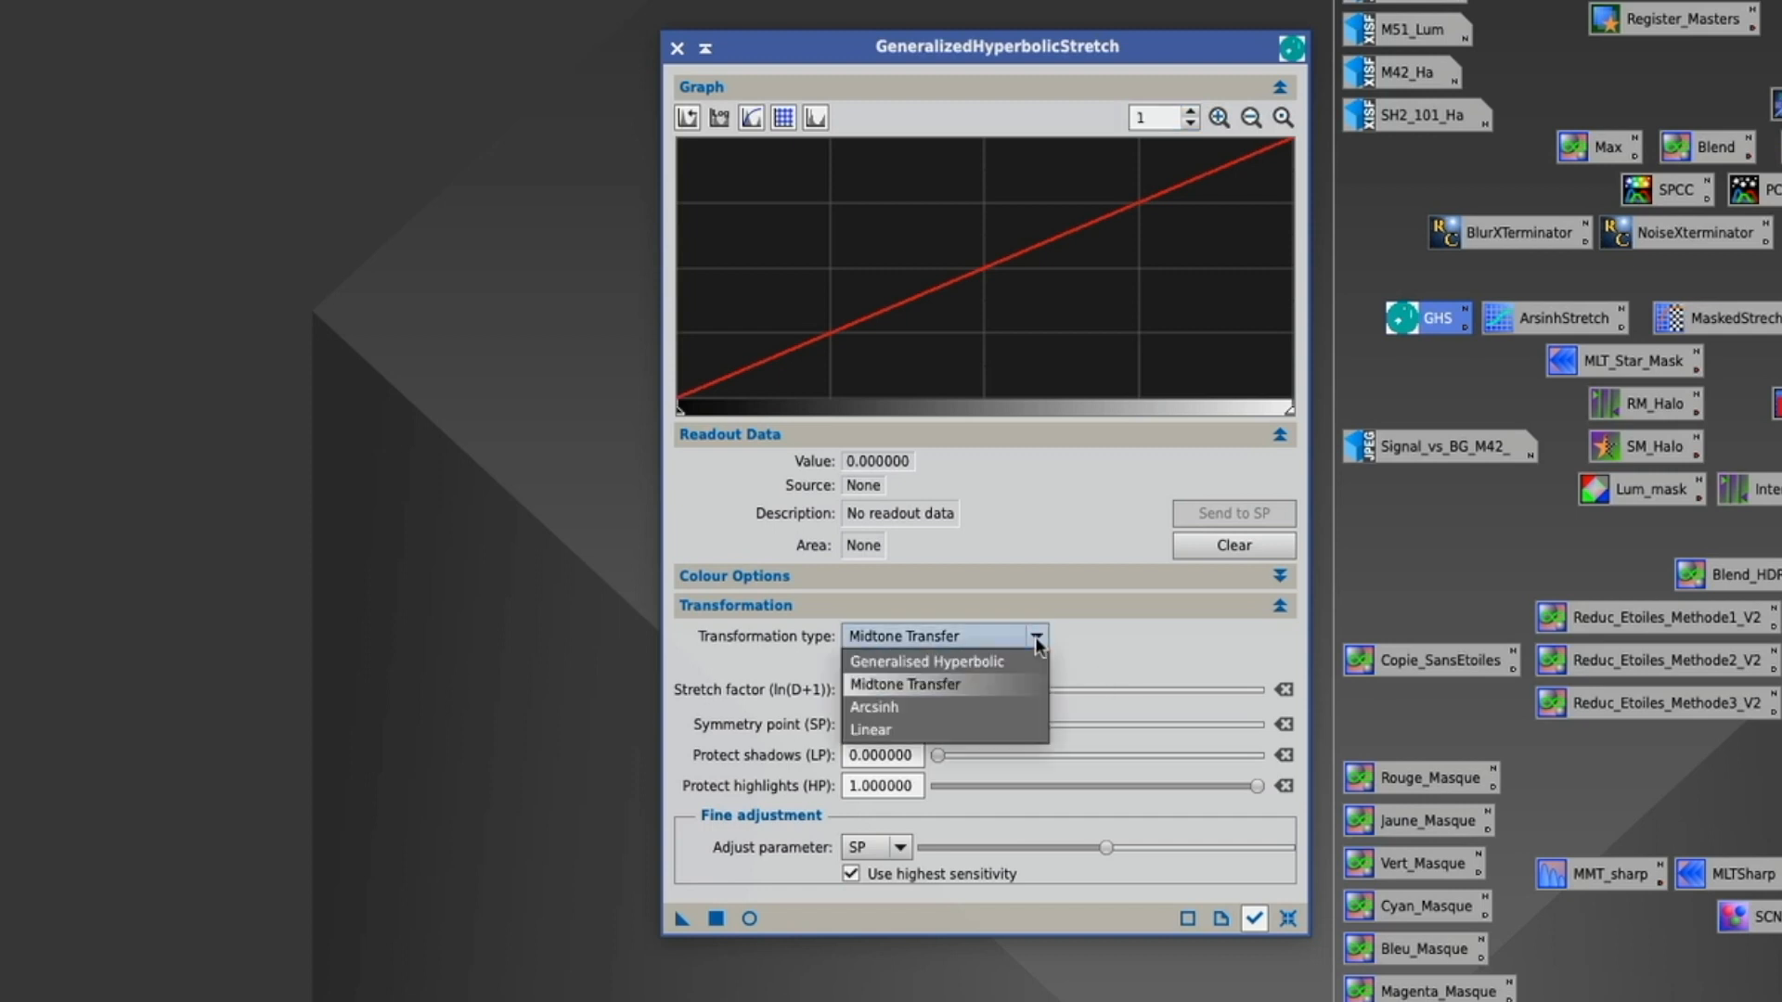
left_click(1006, 705)
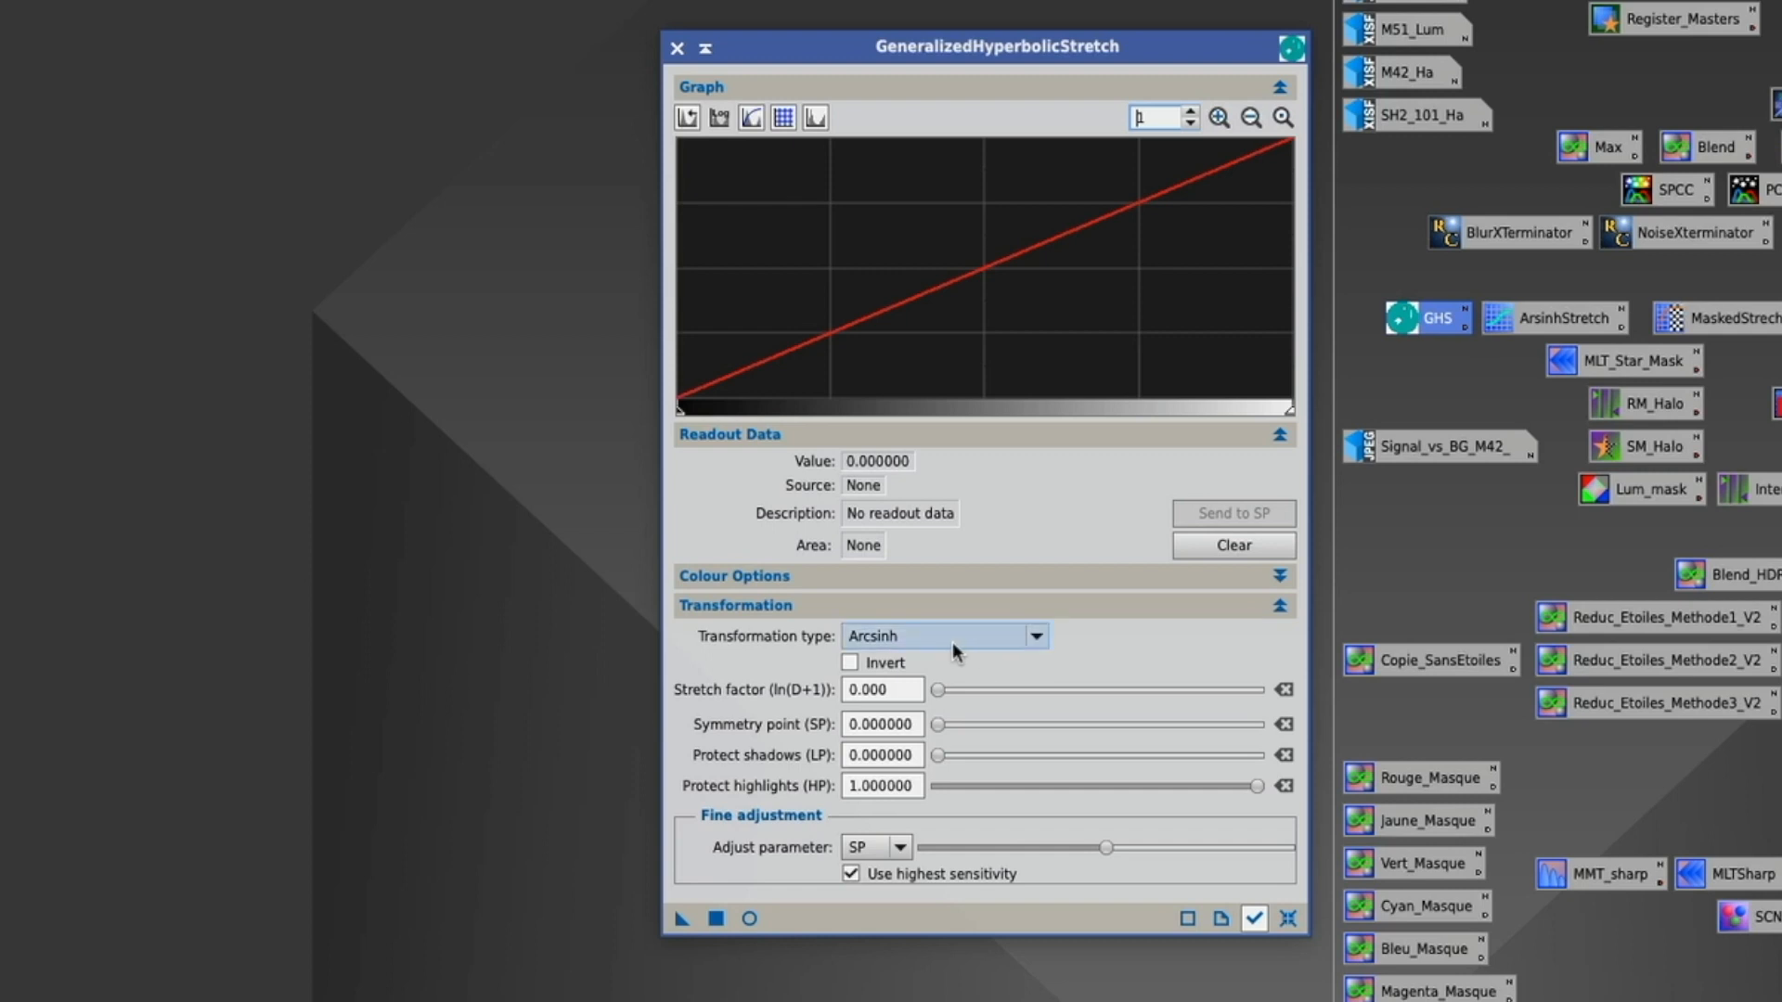
left_click(1037, 635)
left_click(973, 727)
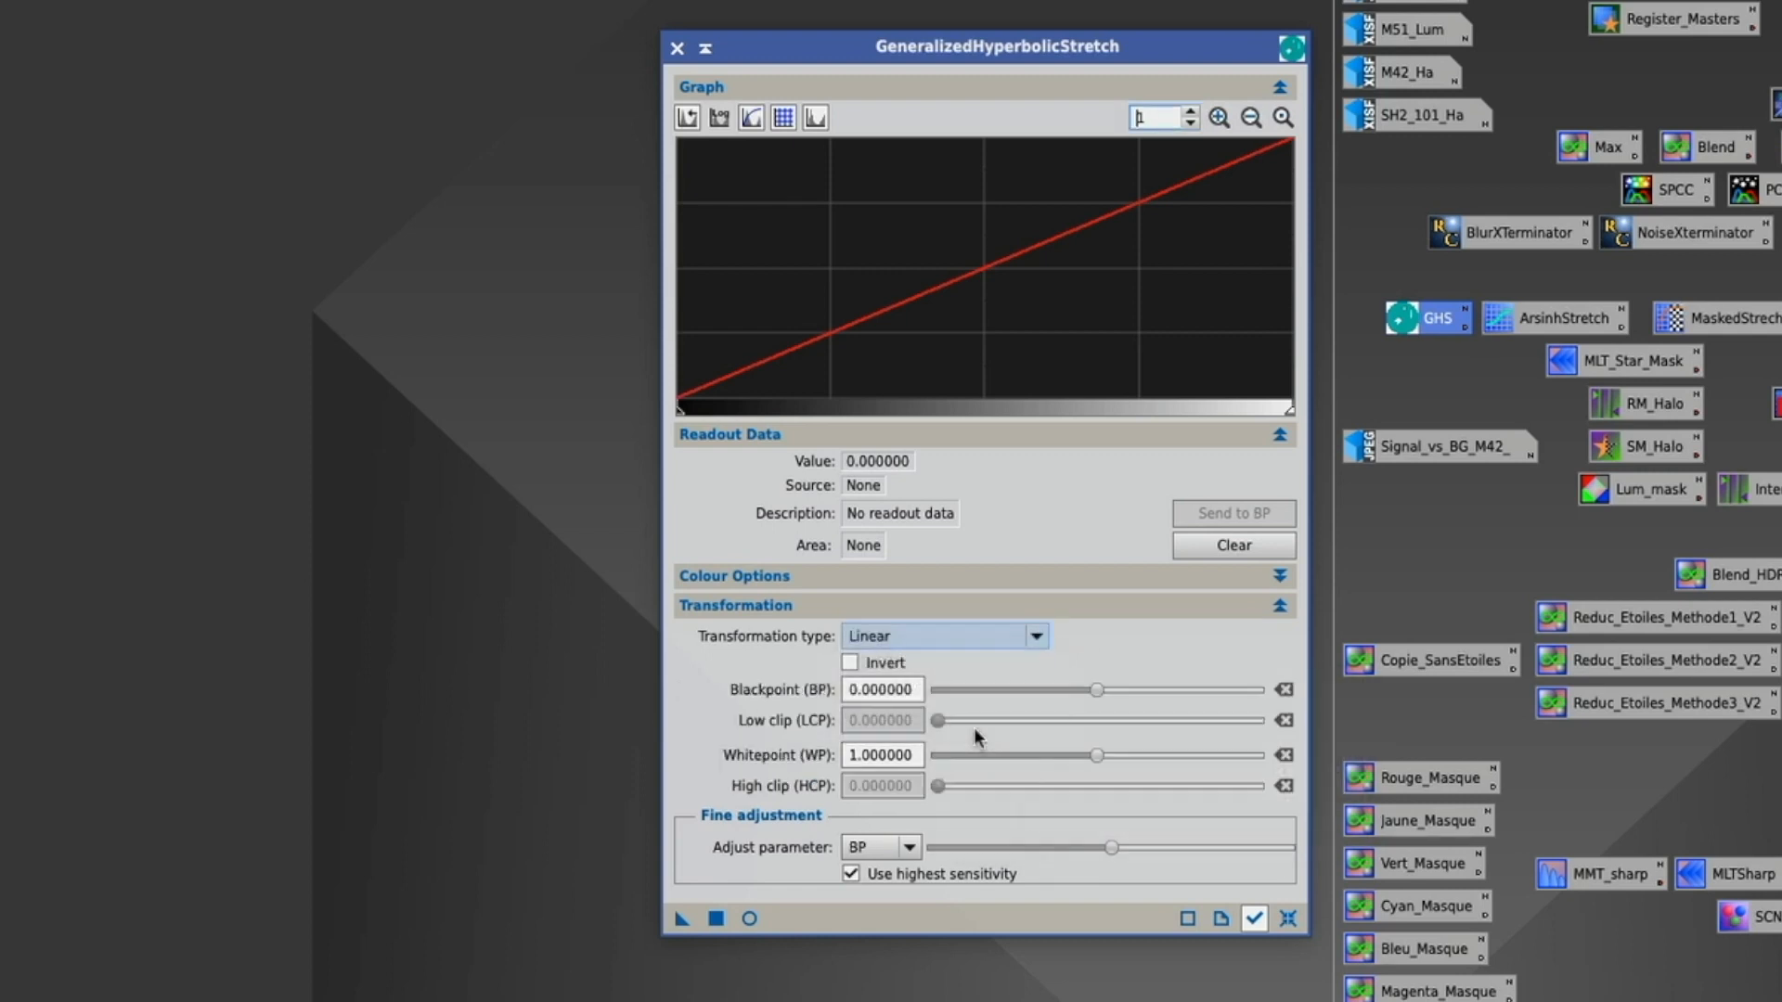
left_click(1038, 639)
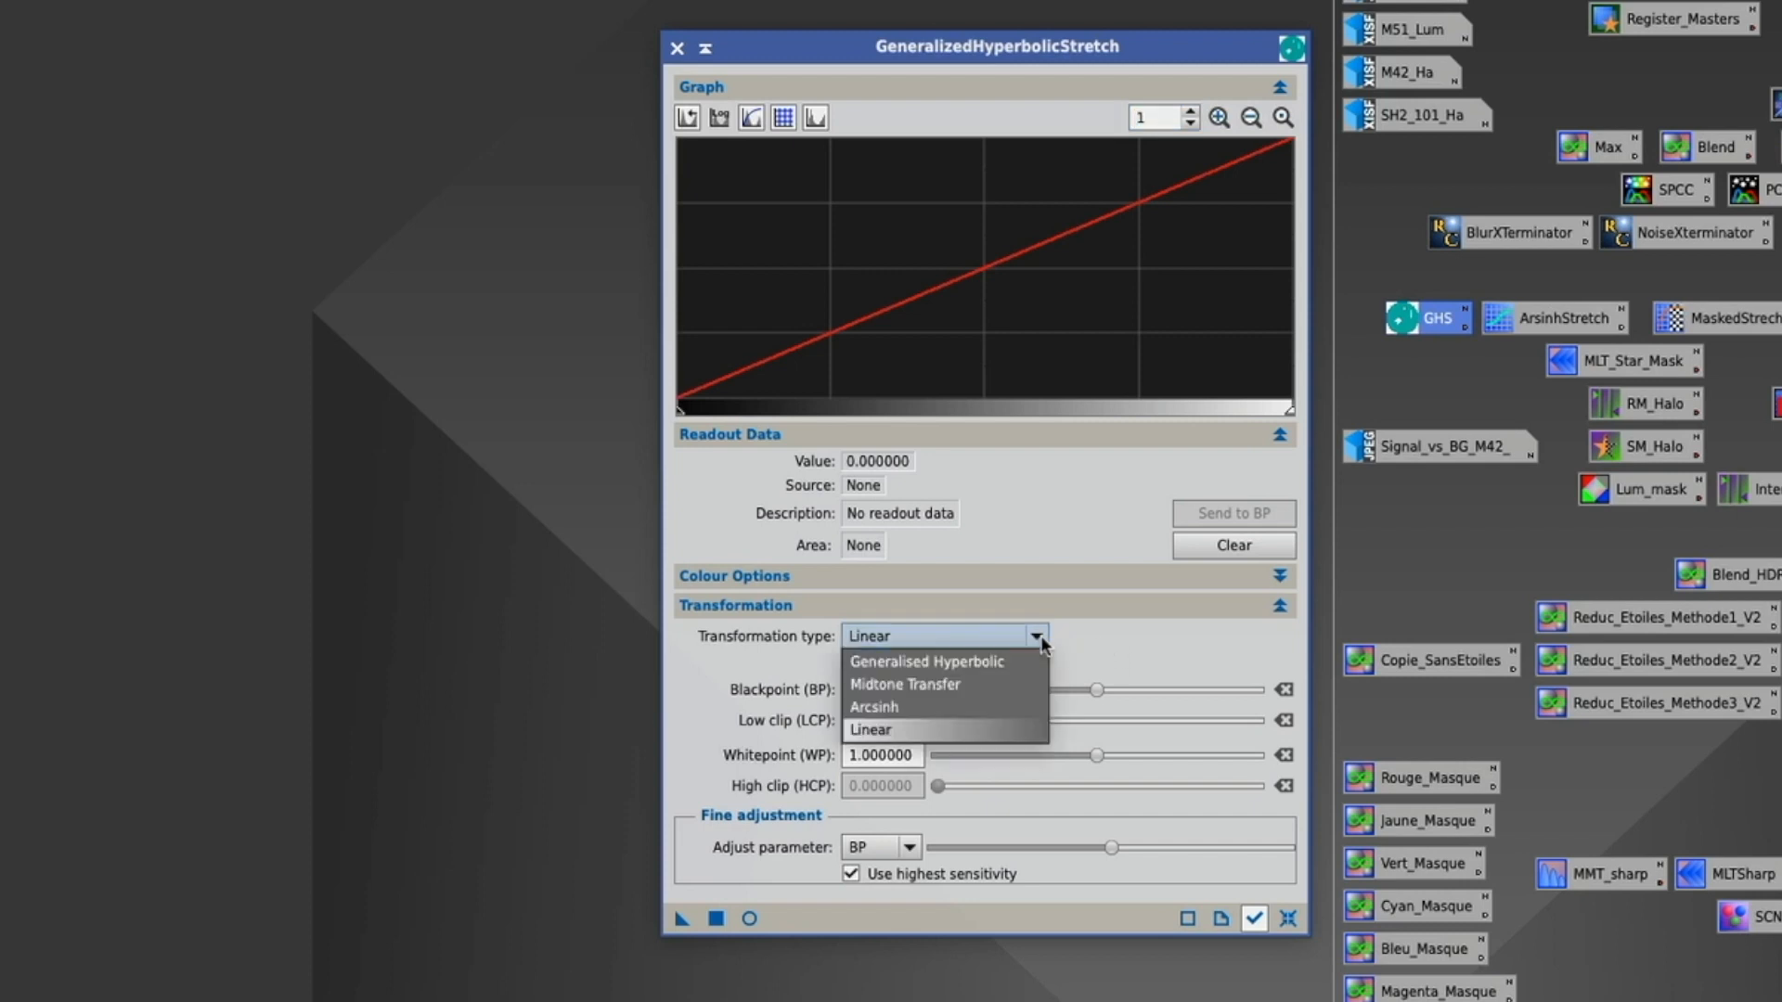
left_click(951, 661)
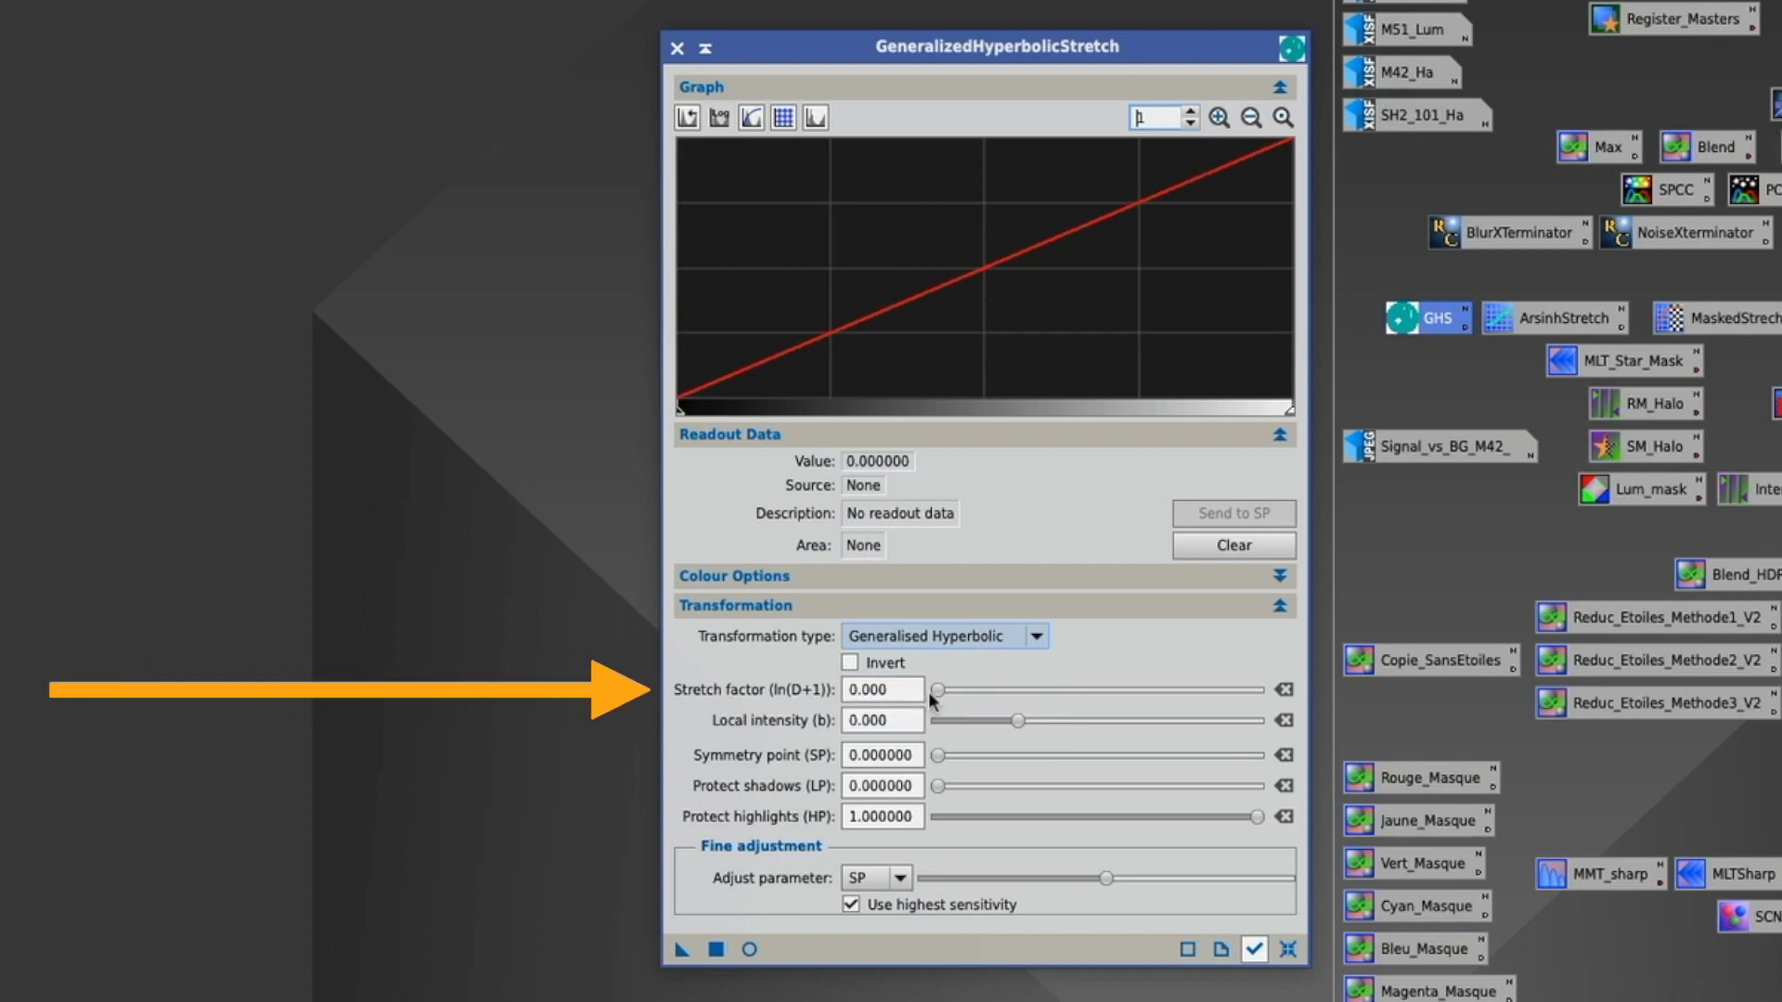
- Try stretch factors of 2.260 and 6.870 on the curve, ending at 2.000
left_click_drag(937, 688, 974, 698)
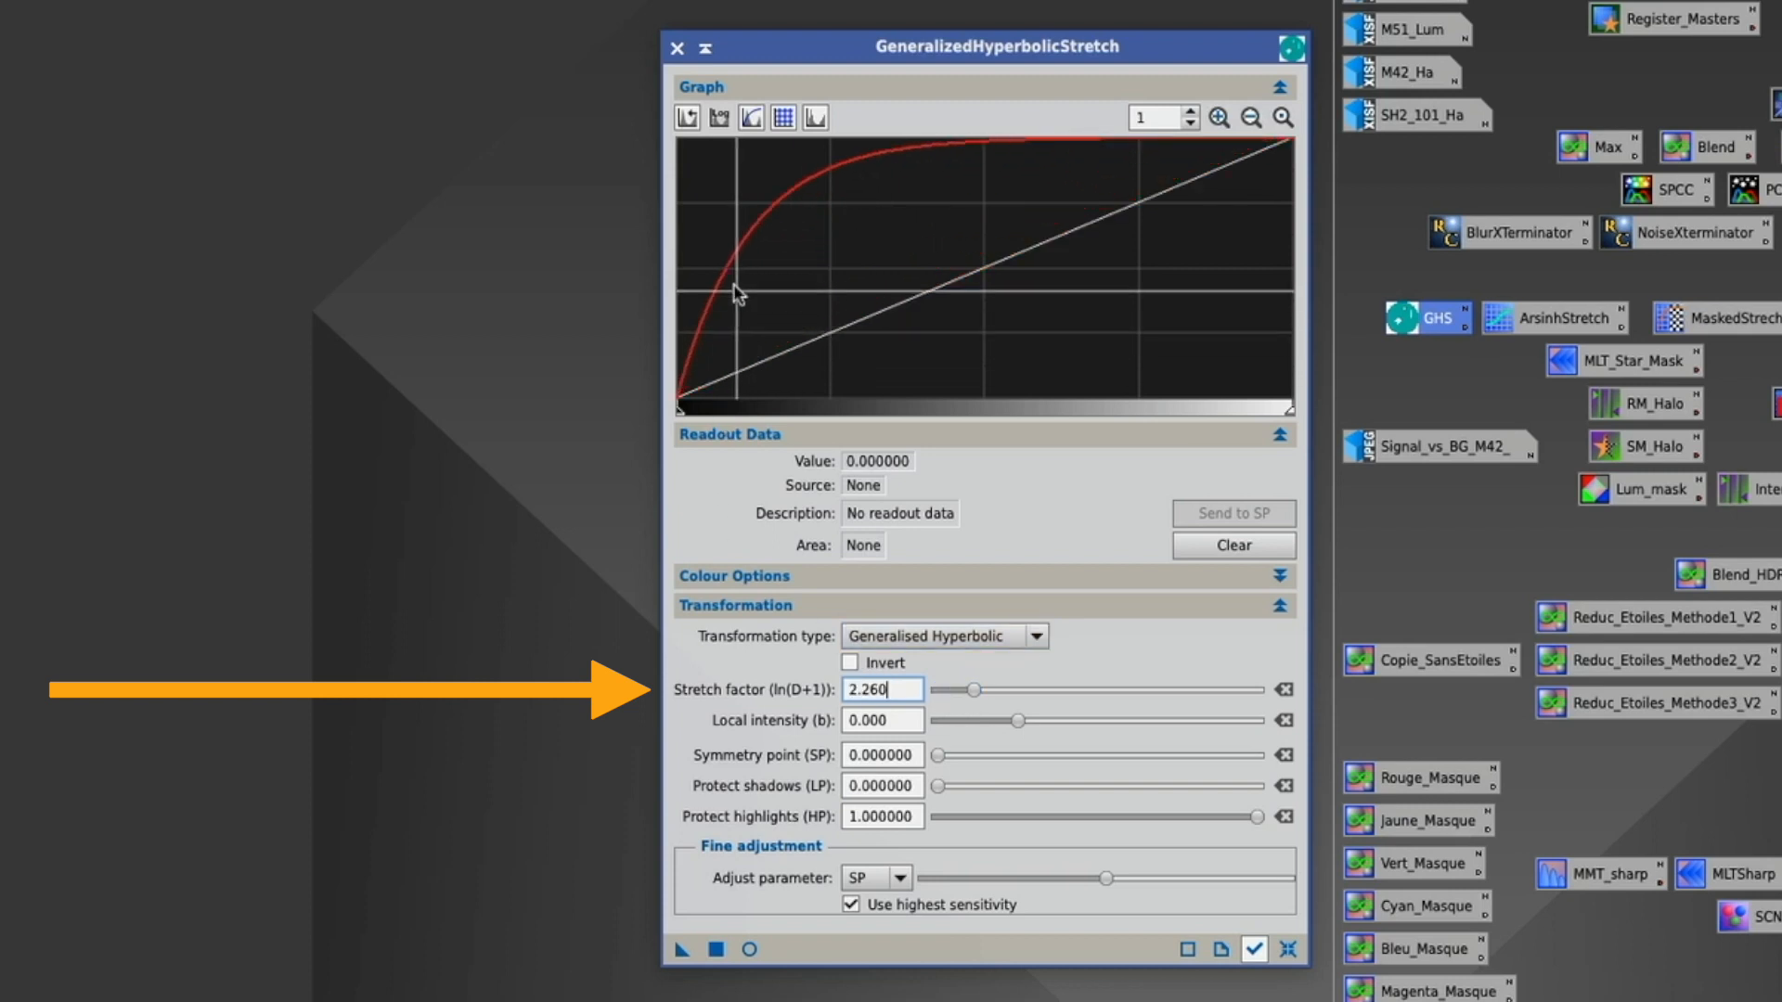
mouse_move(743, 271)
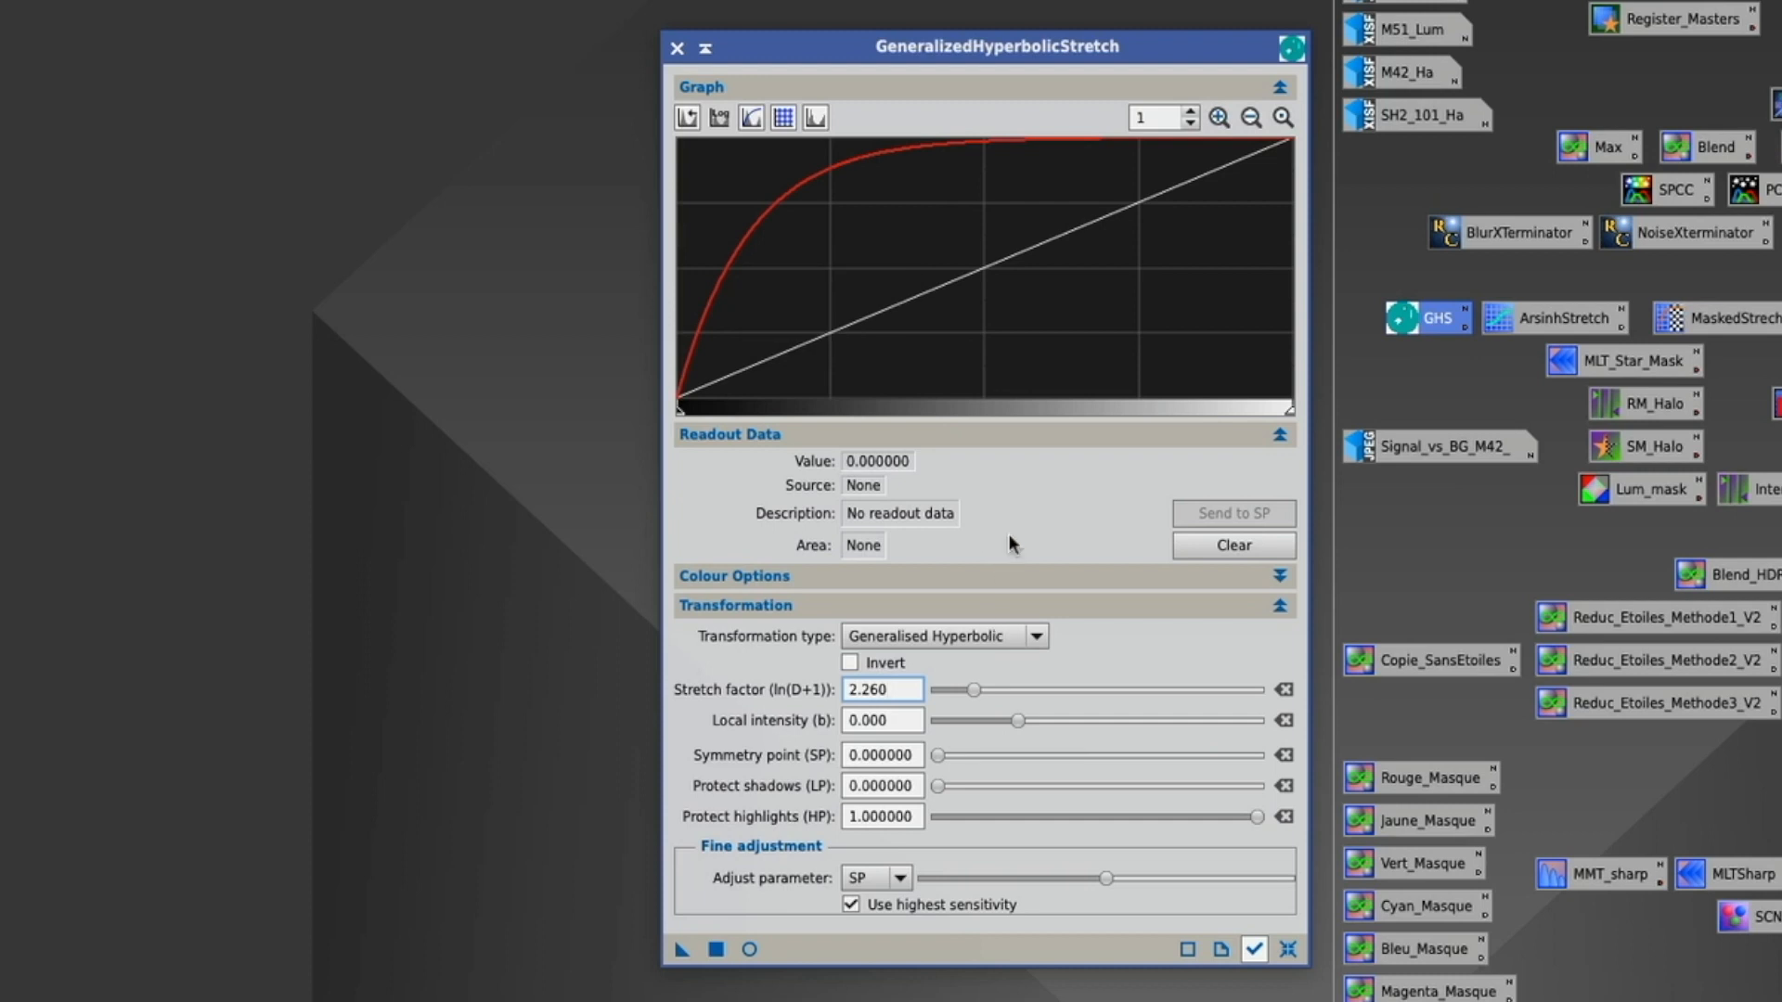
left_click_drag(974, 690, 1047, 692)
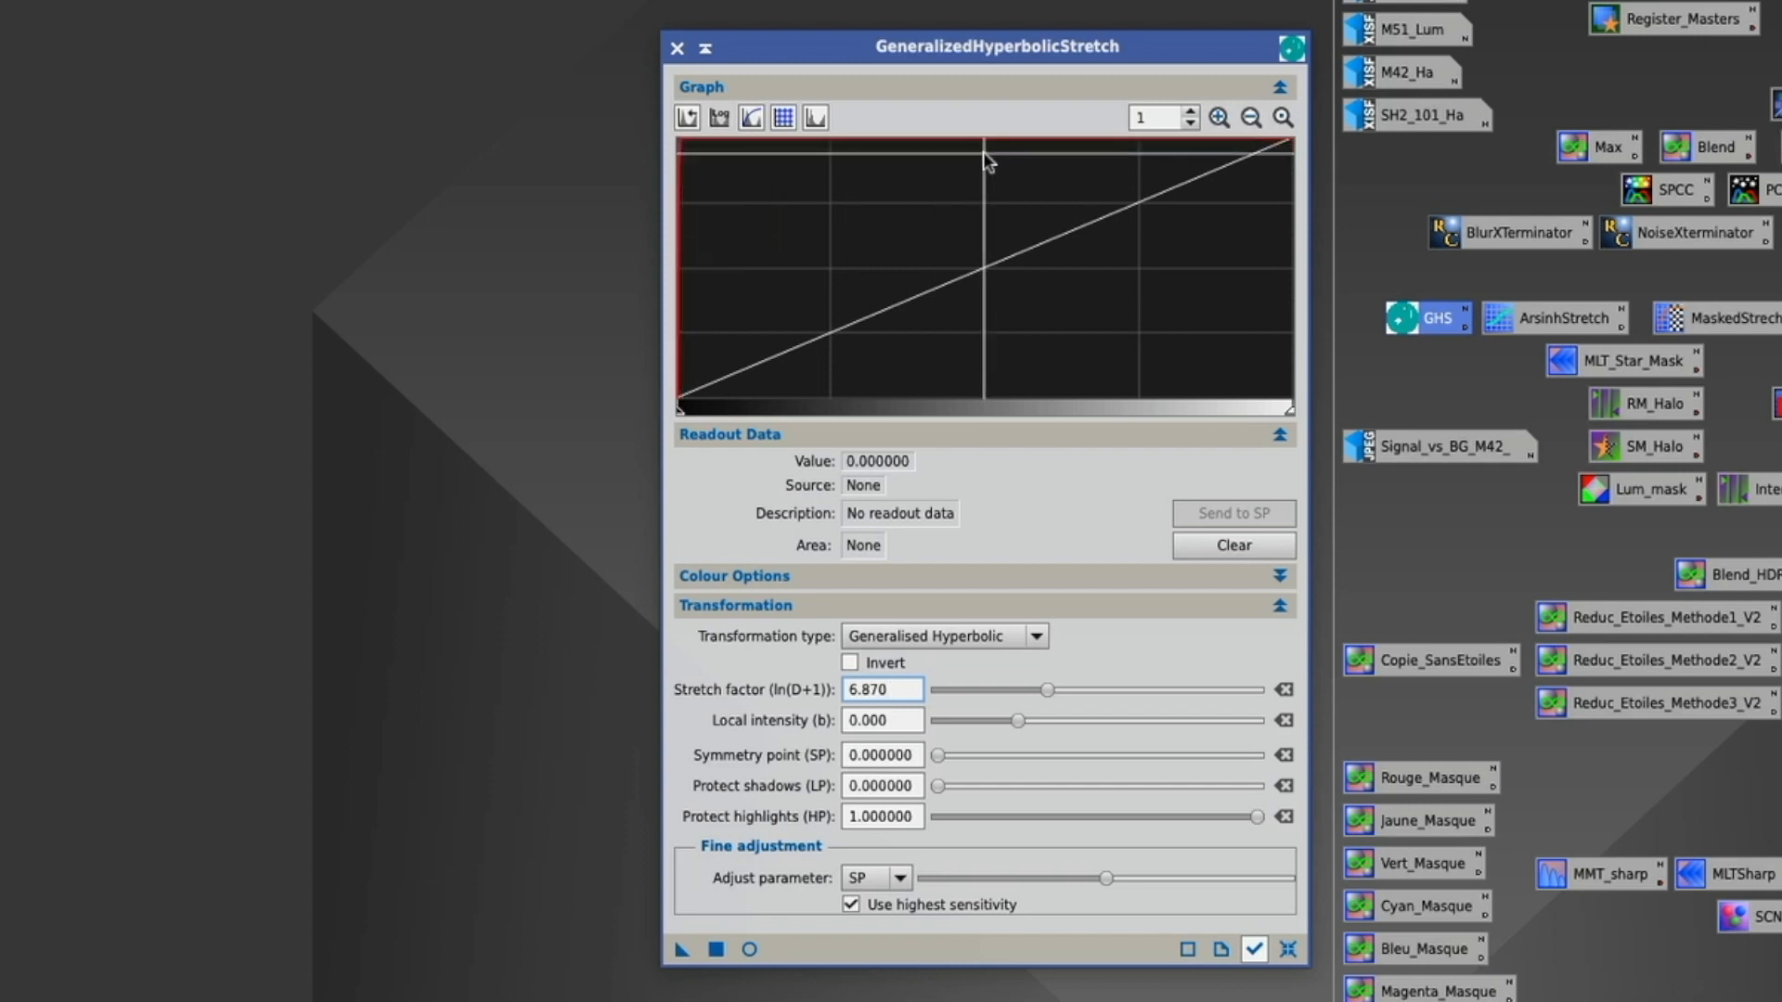
mouse_move(937, 354)
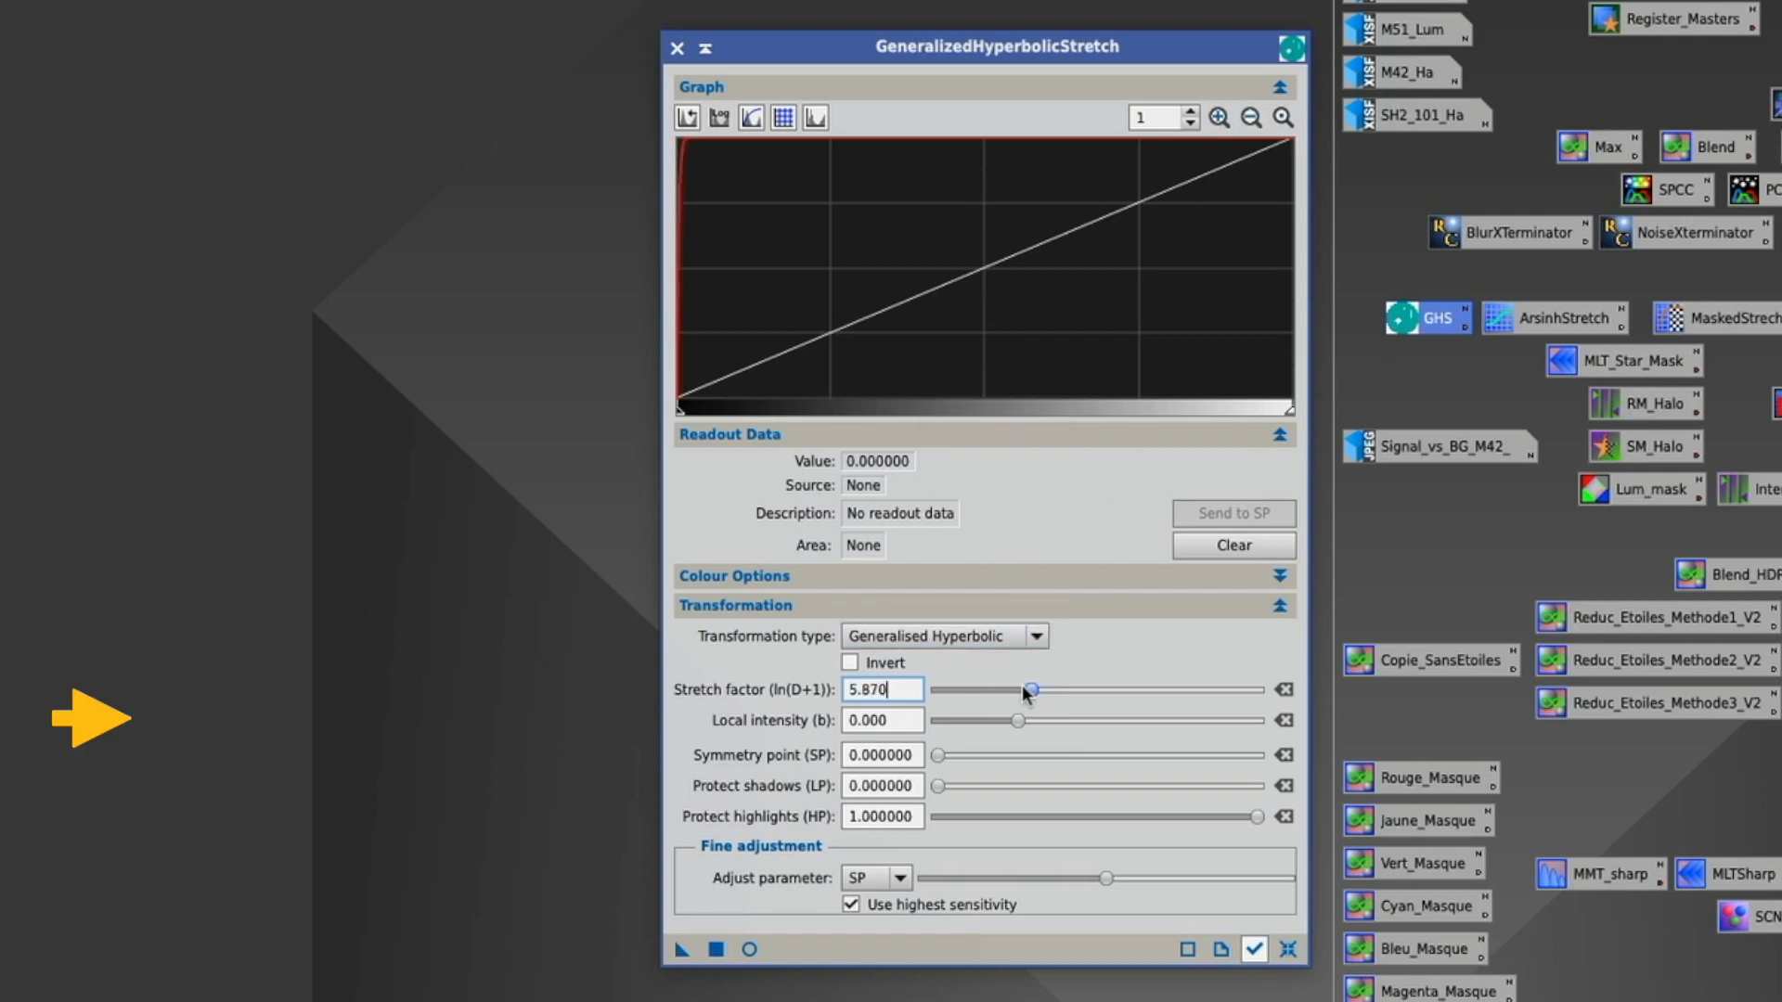
left_click_drag(1047, 691, 970, 694)
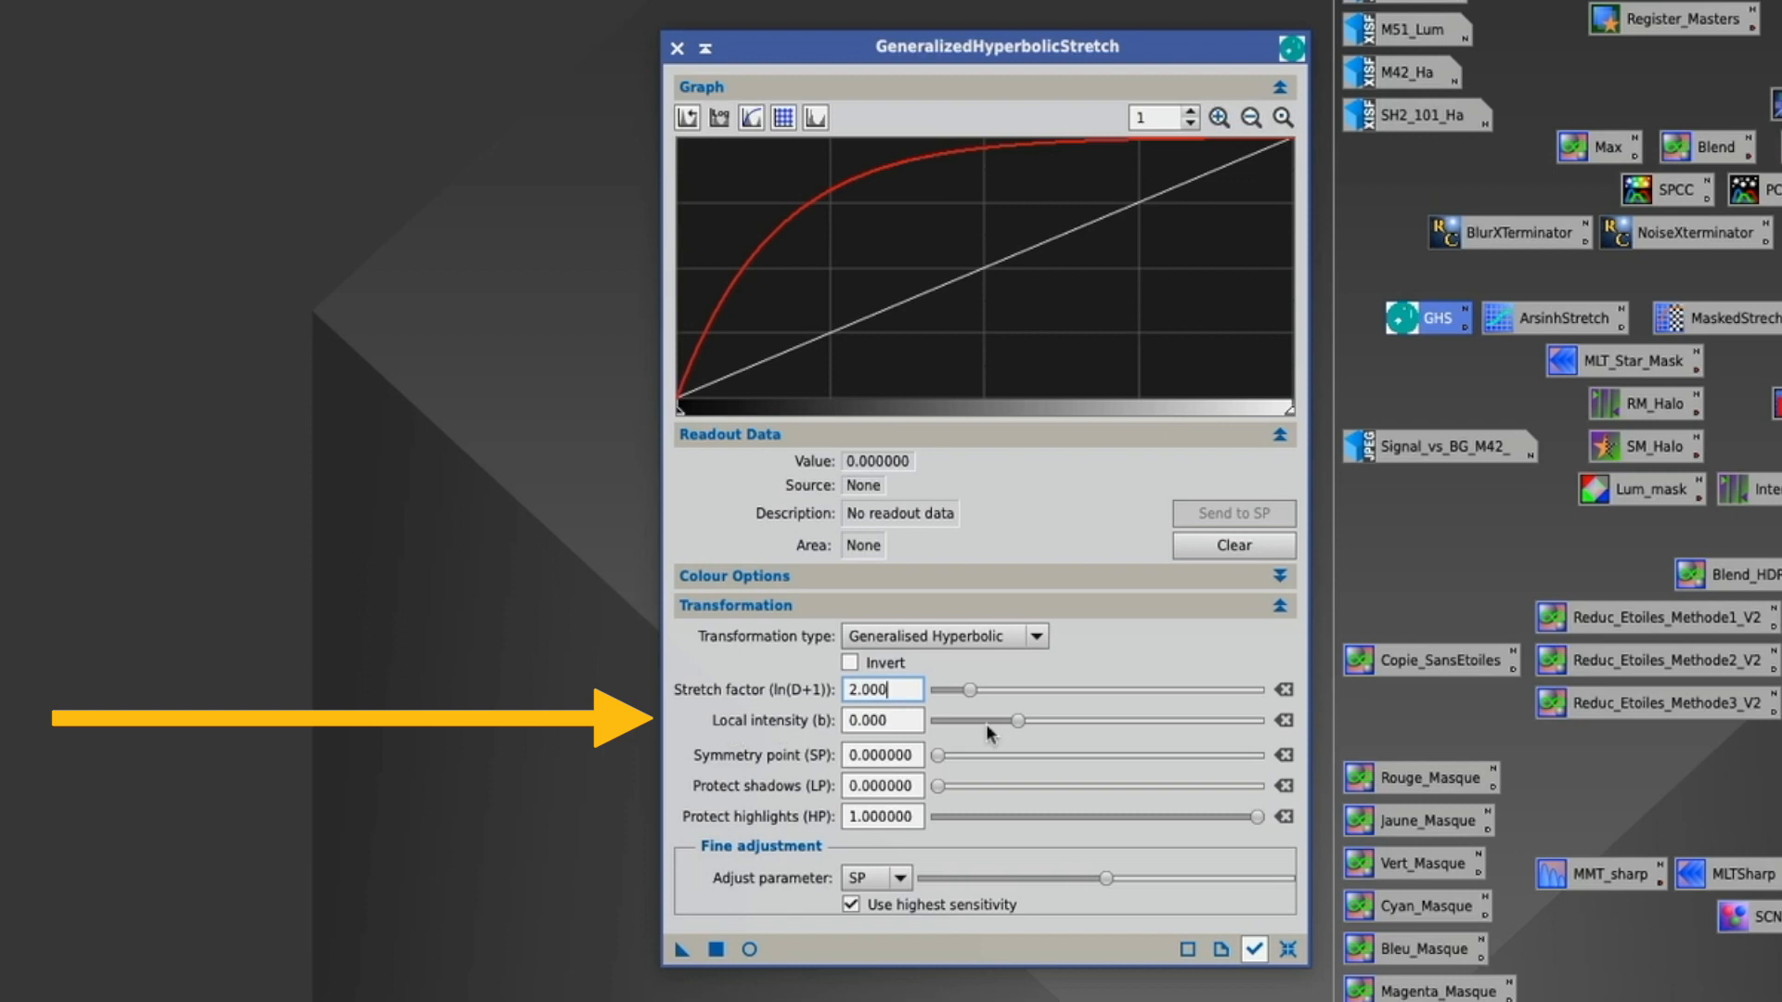
- Try a local intensity of 2.610, restore its default, and reset all the stretch parameters
left_click_drag(1018, 725, 1058, 724)
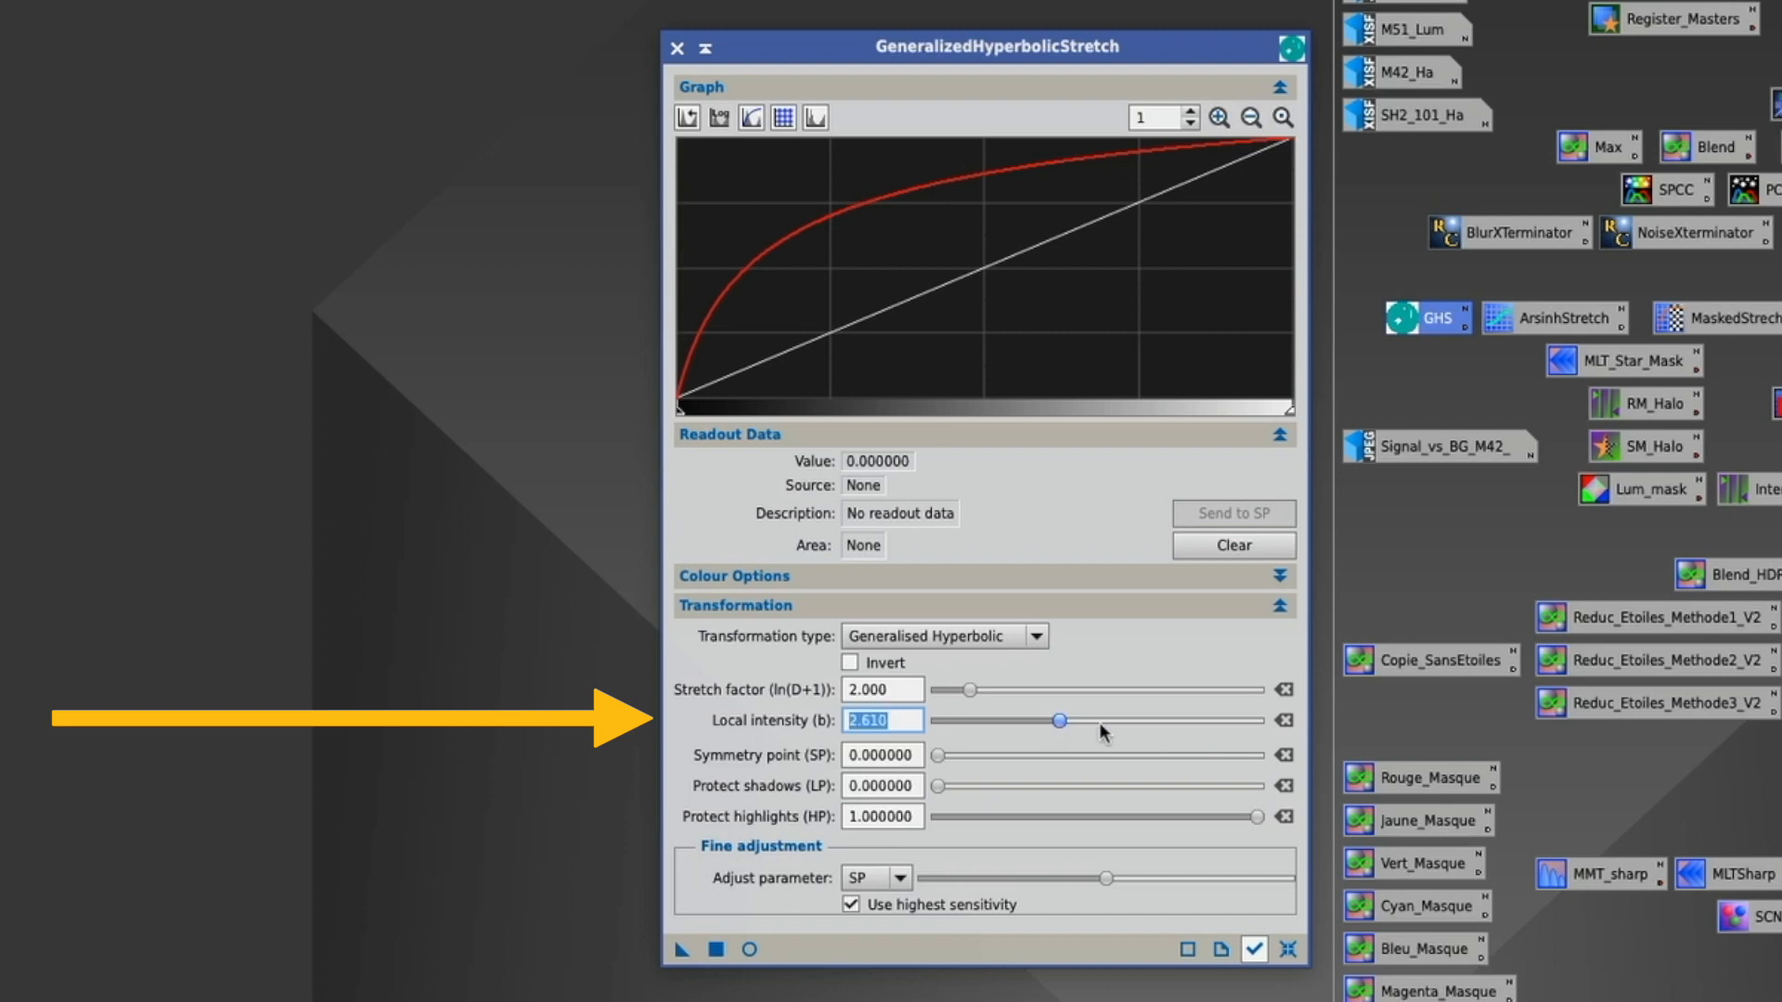
left_click(1284, 721)
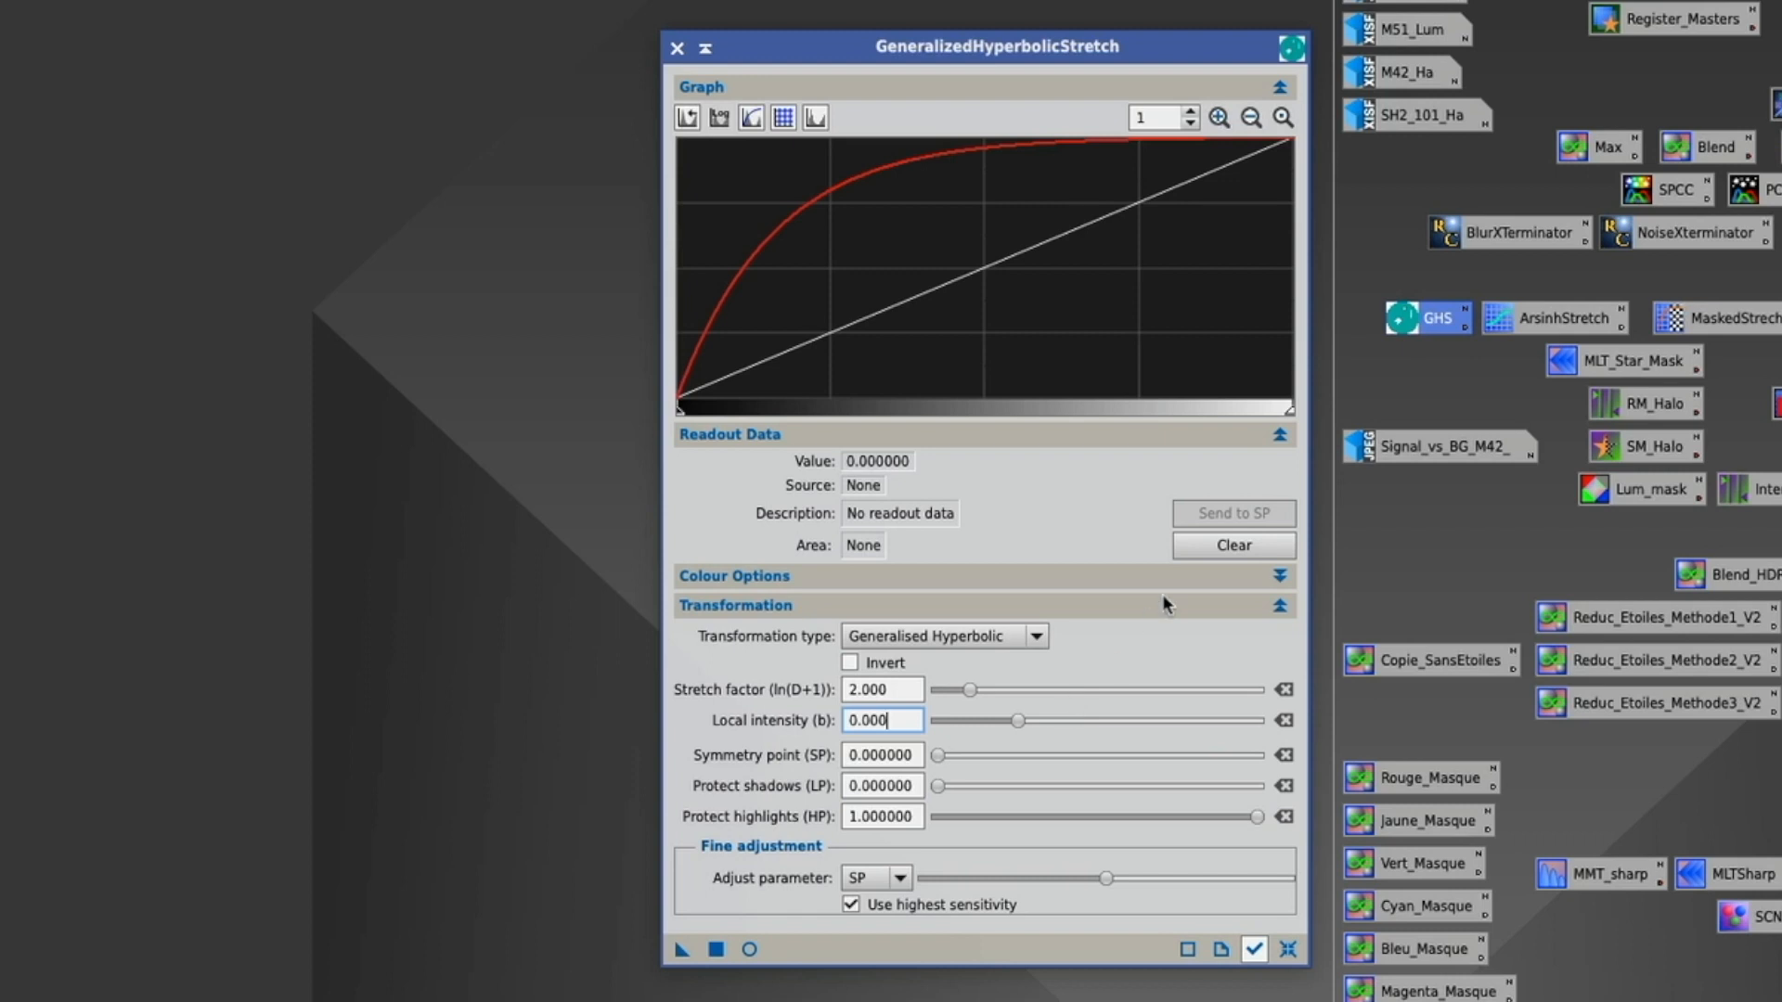
left_click(1287, 949)
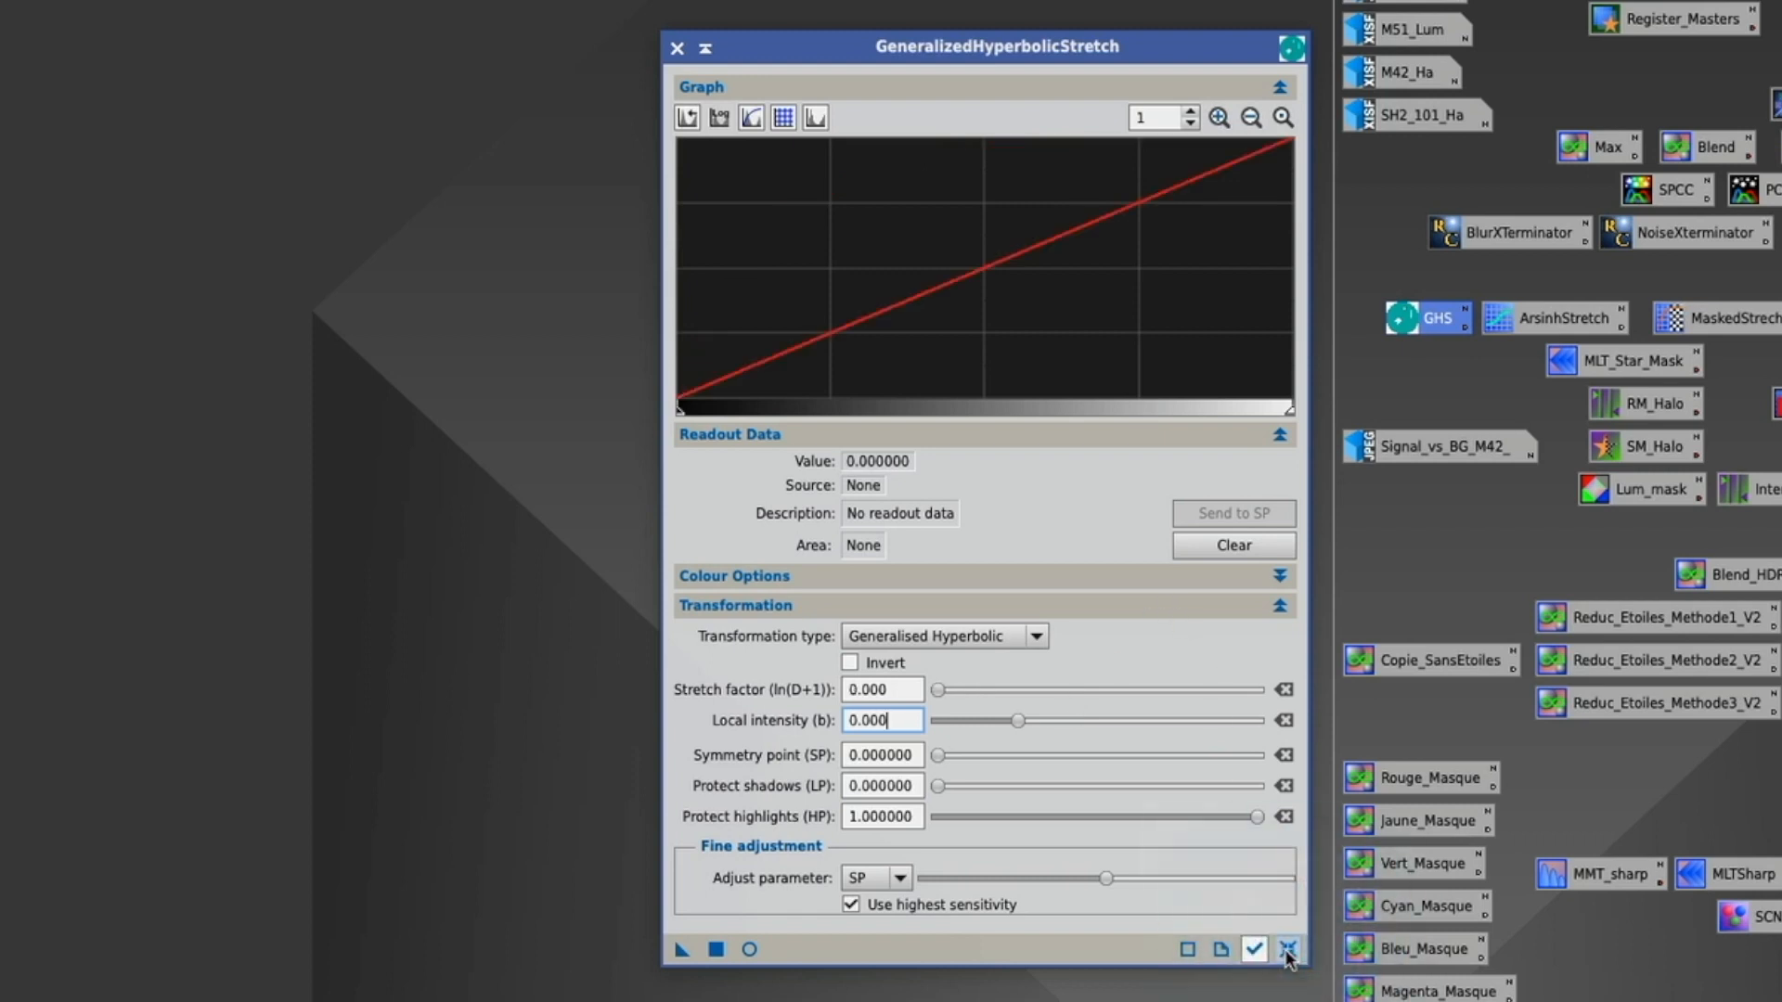
- Select the histogram level 0.496746 near the middle of the graph and use it as the symmetry point
left_click(982, 372)
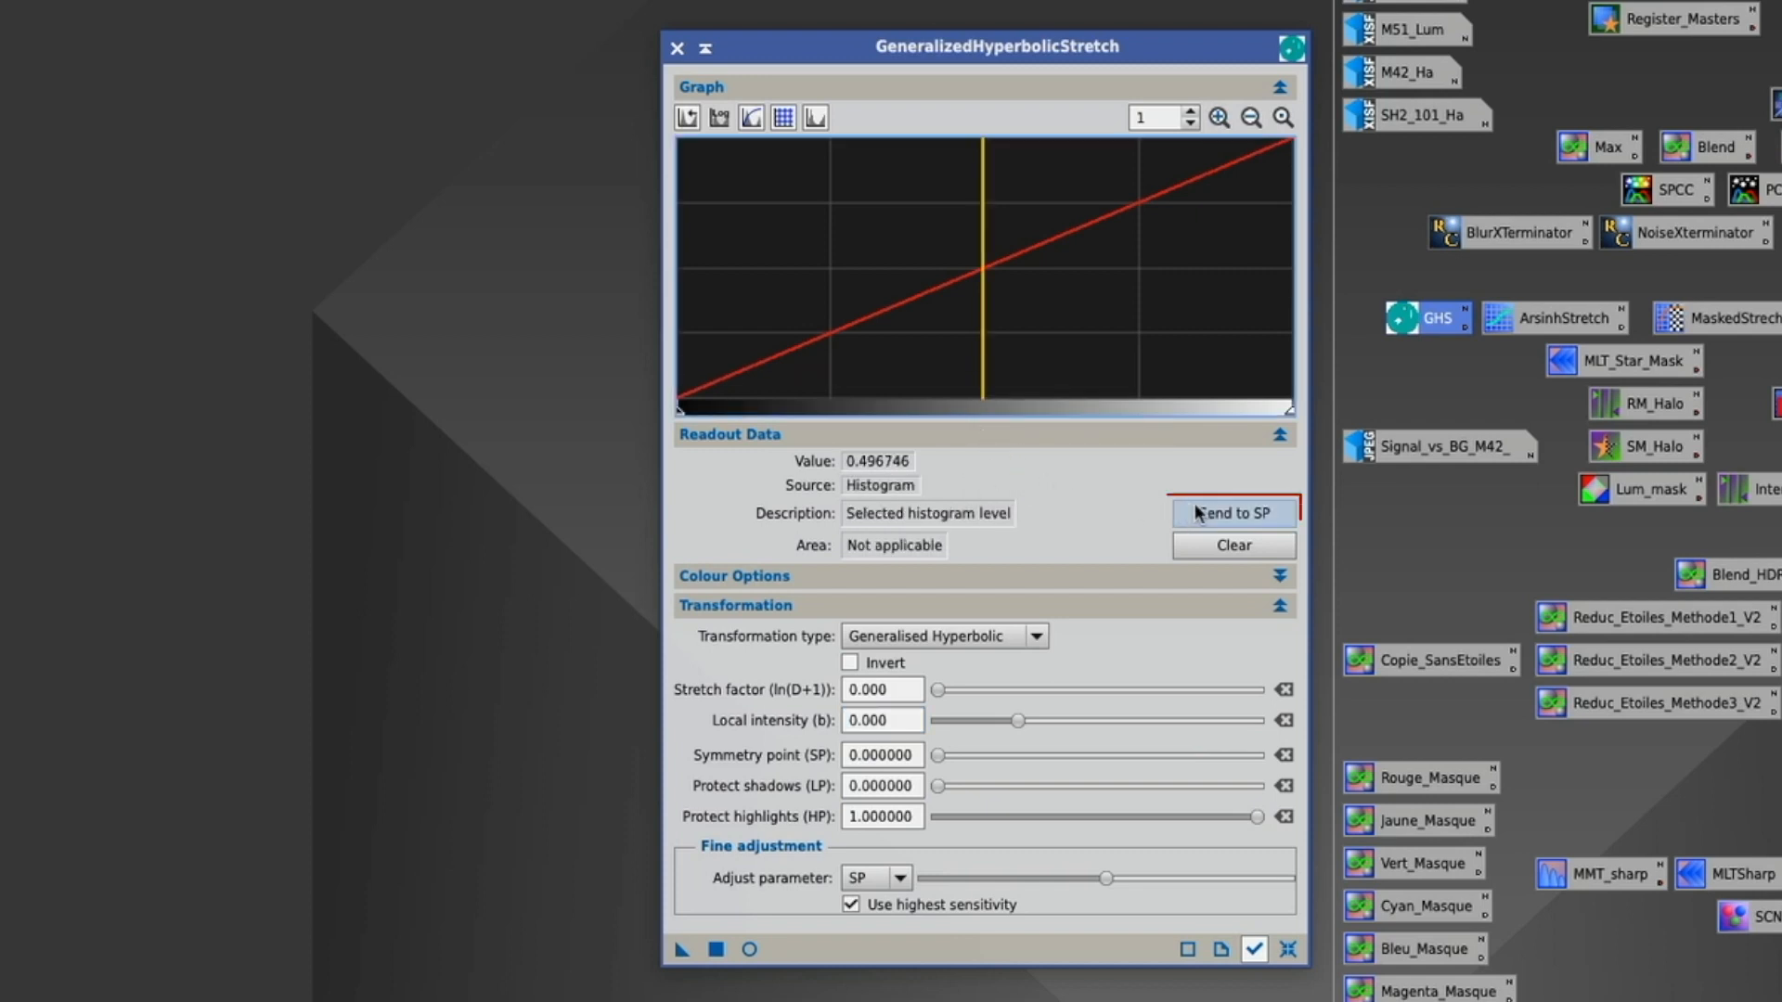
left_click(1227, 515)
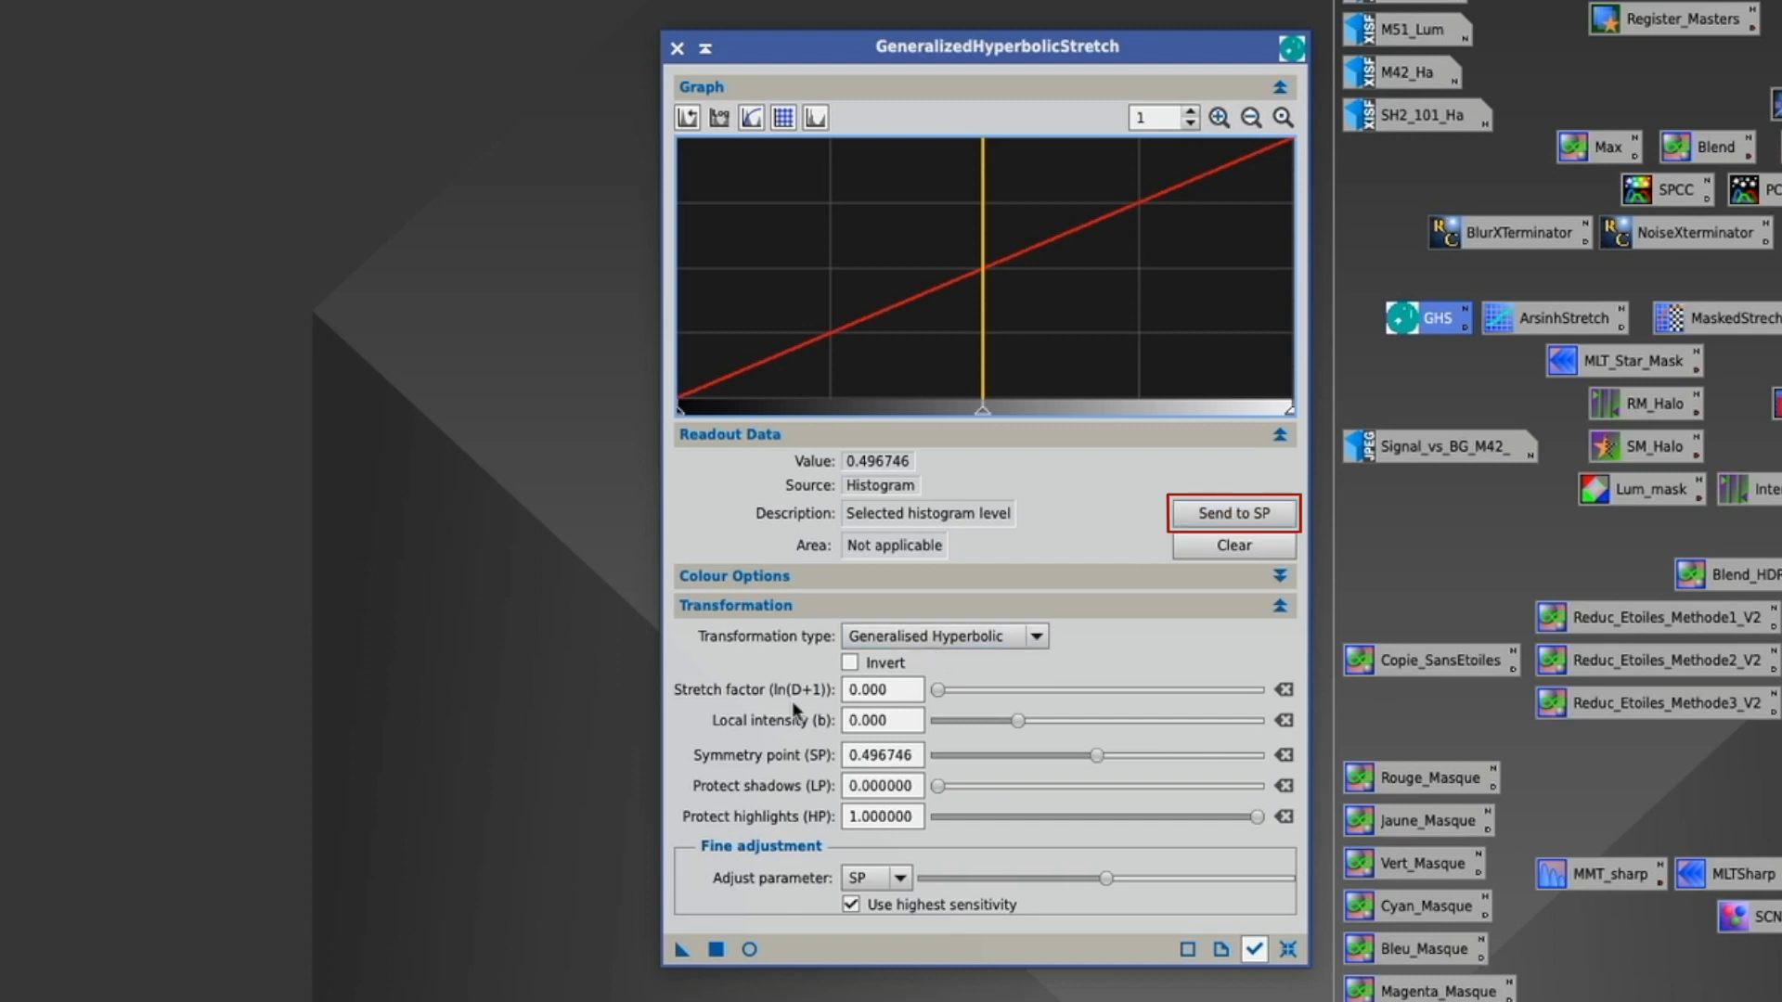
- Set the stretch factor to 2.080, raise the local intensity to 7.550, and increase the stretch factor to 4.100
left_click(938, 692)
left_click_drag(938, 692, 971, 696)
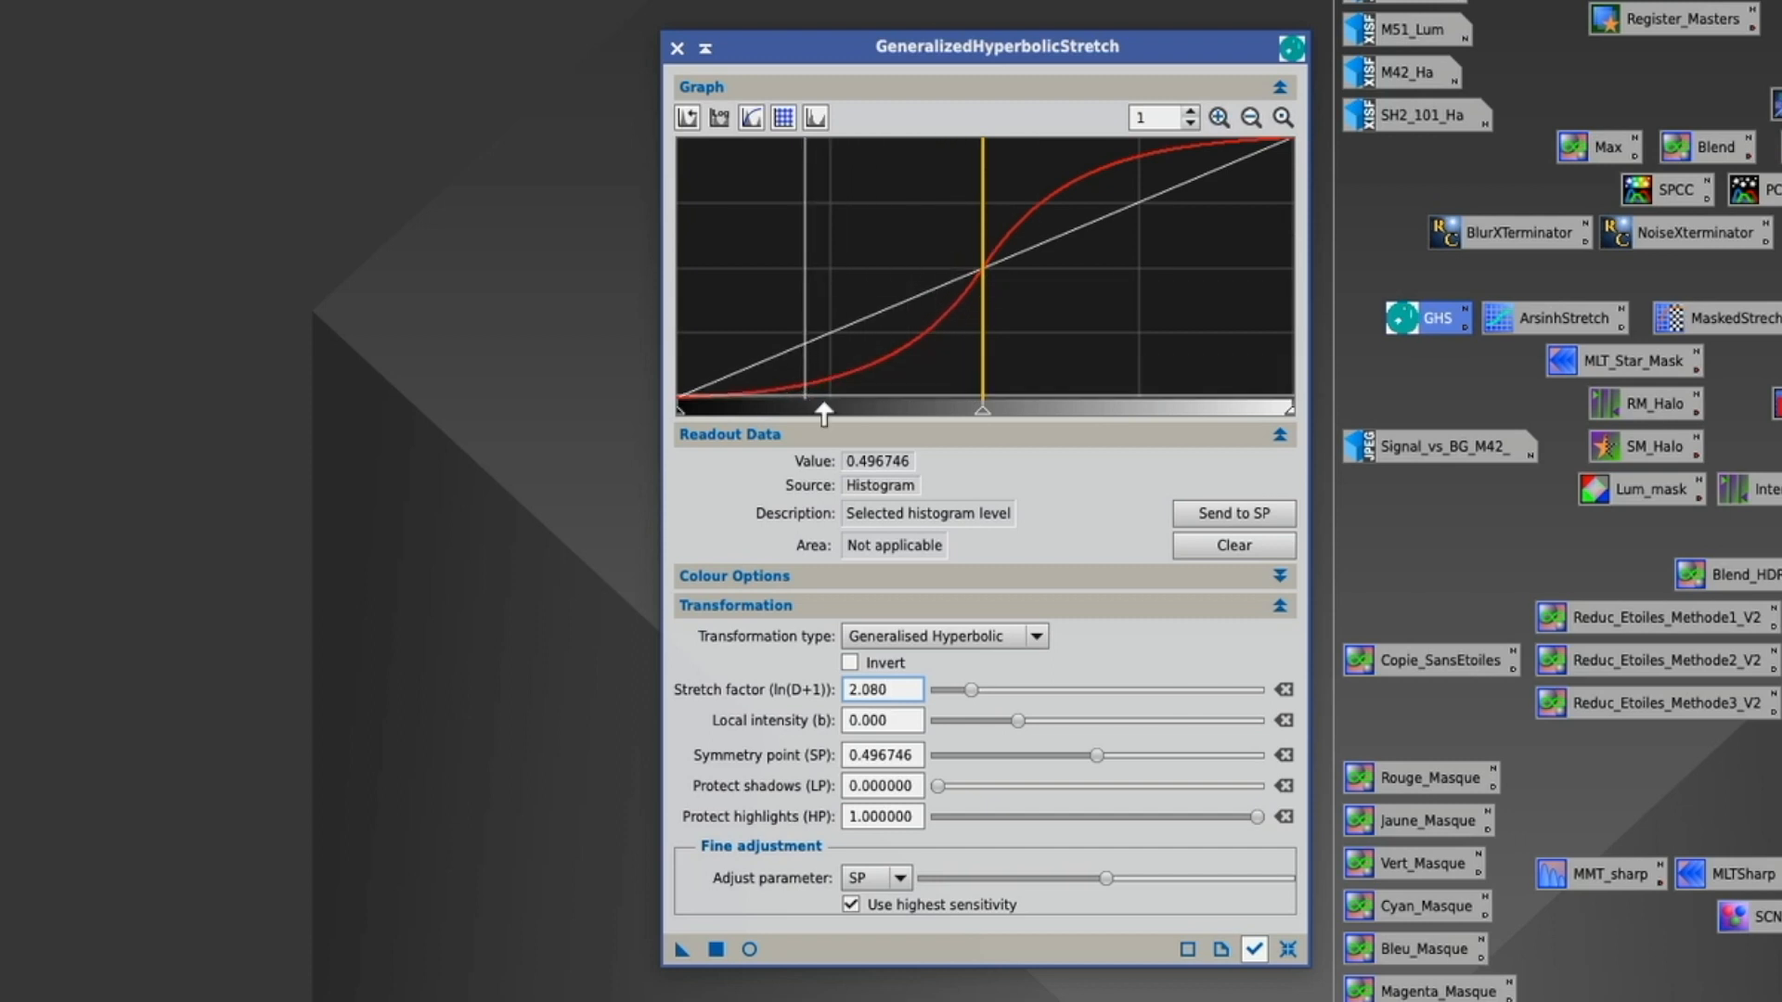
left_click_drag(1018, 723, 1139, 726)
left_click_drag(964, 690, 1000, 695)
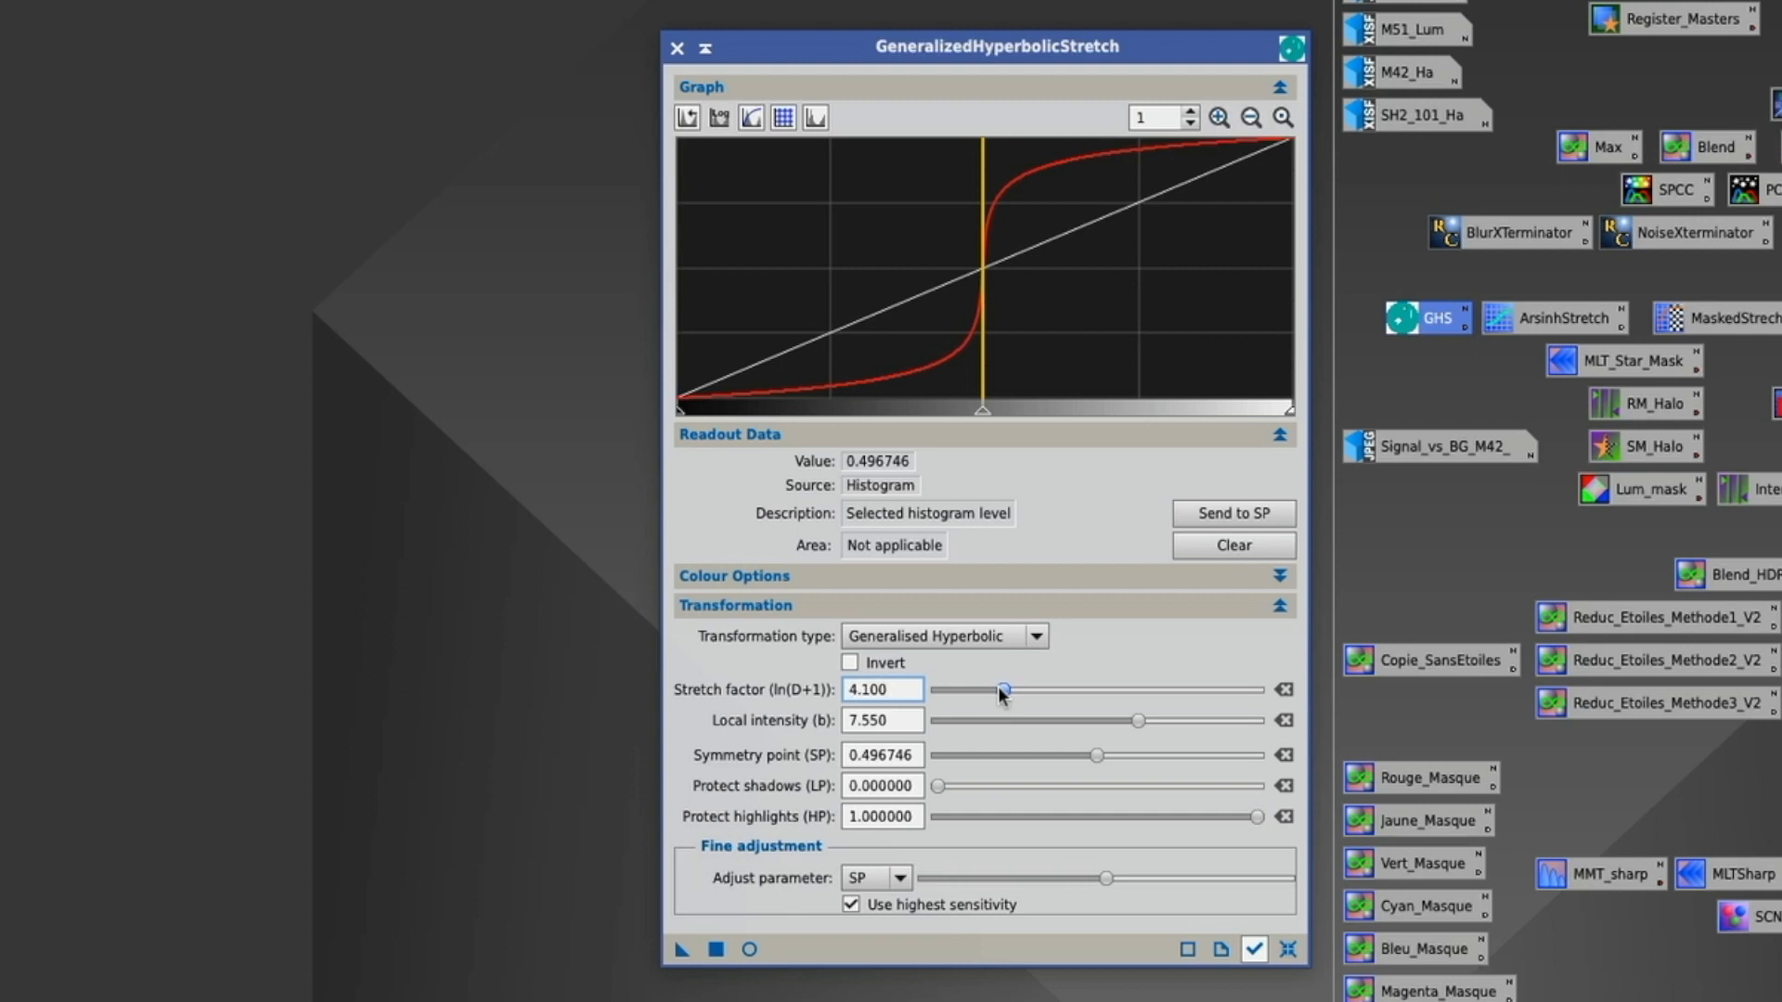
- Reset the stretch parameters and open the Gradient image, placing the stretch window clear of it
left_click(1288, 948)
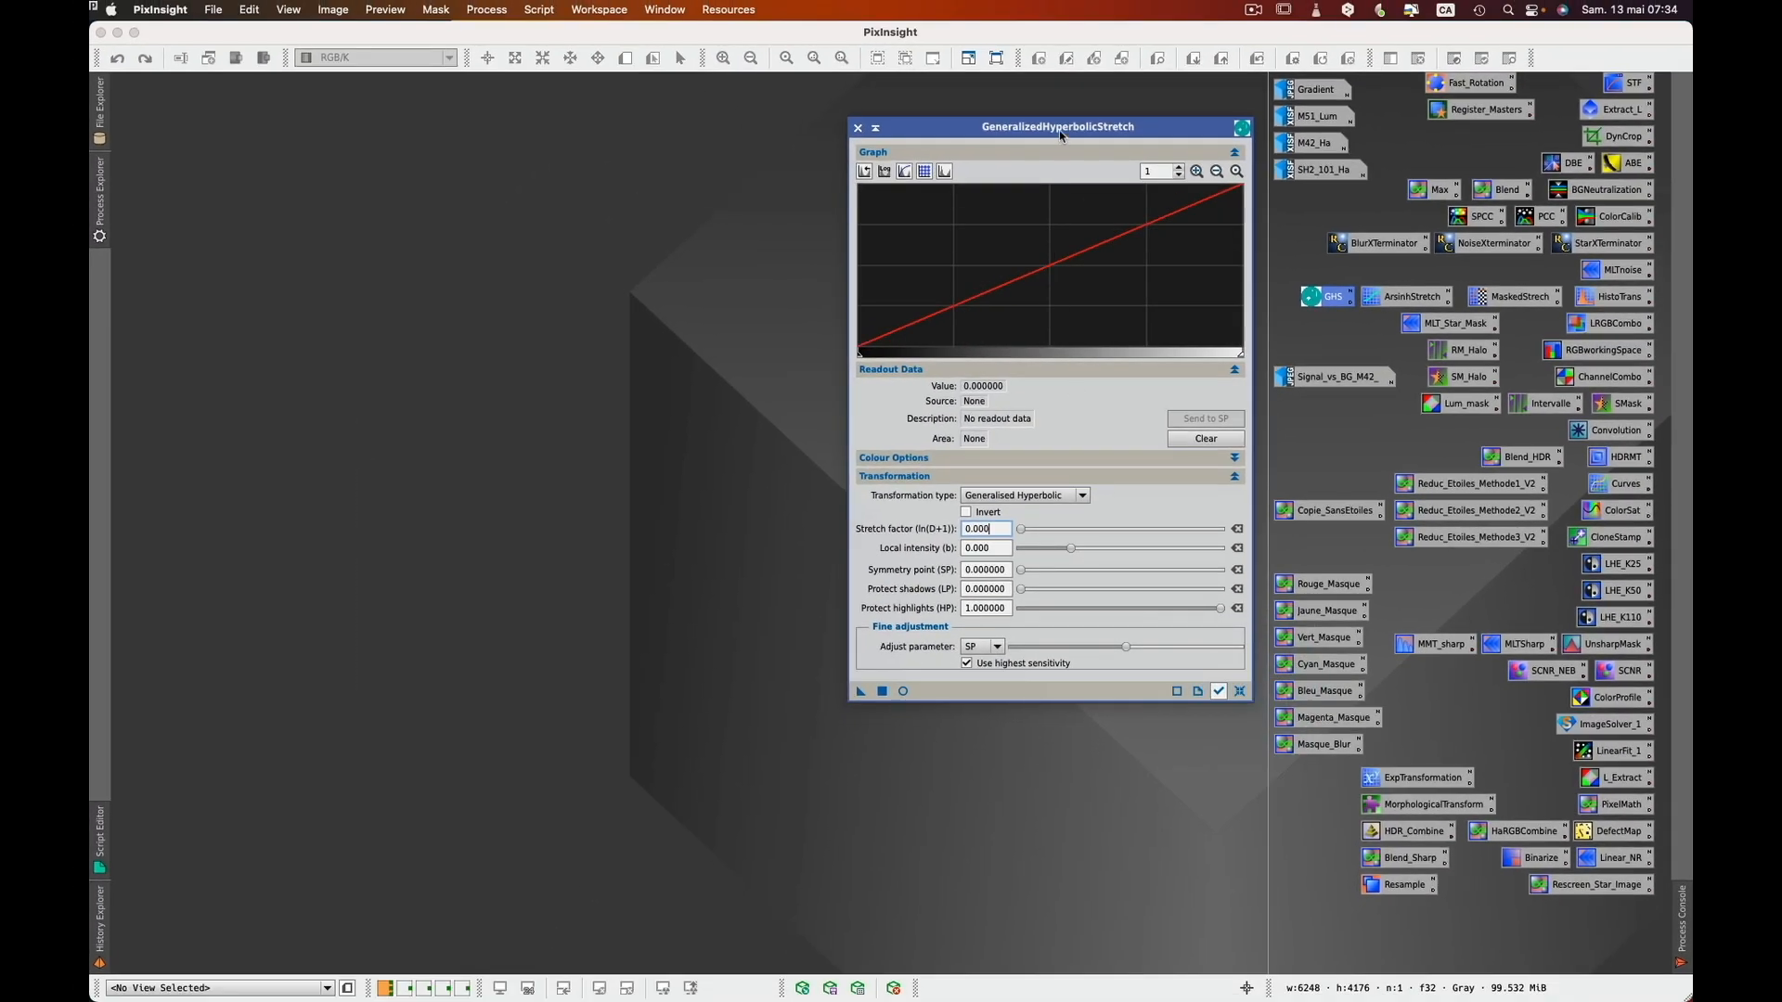
left_click_drag(1059, 119, 1178, 269)
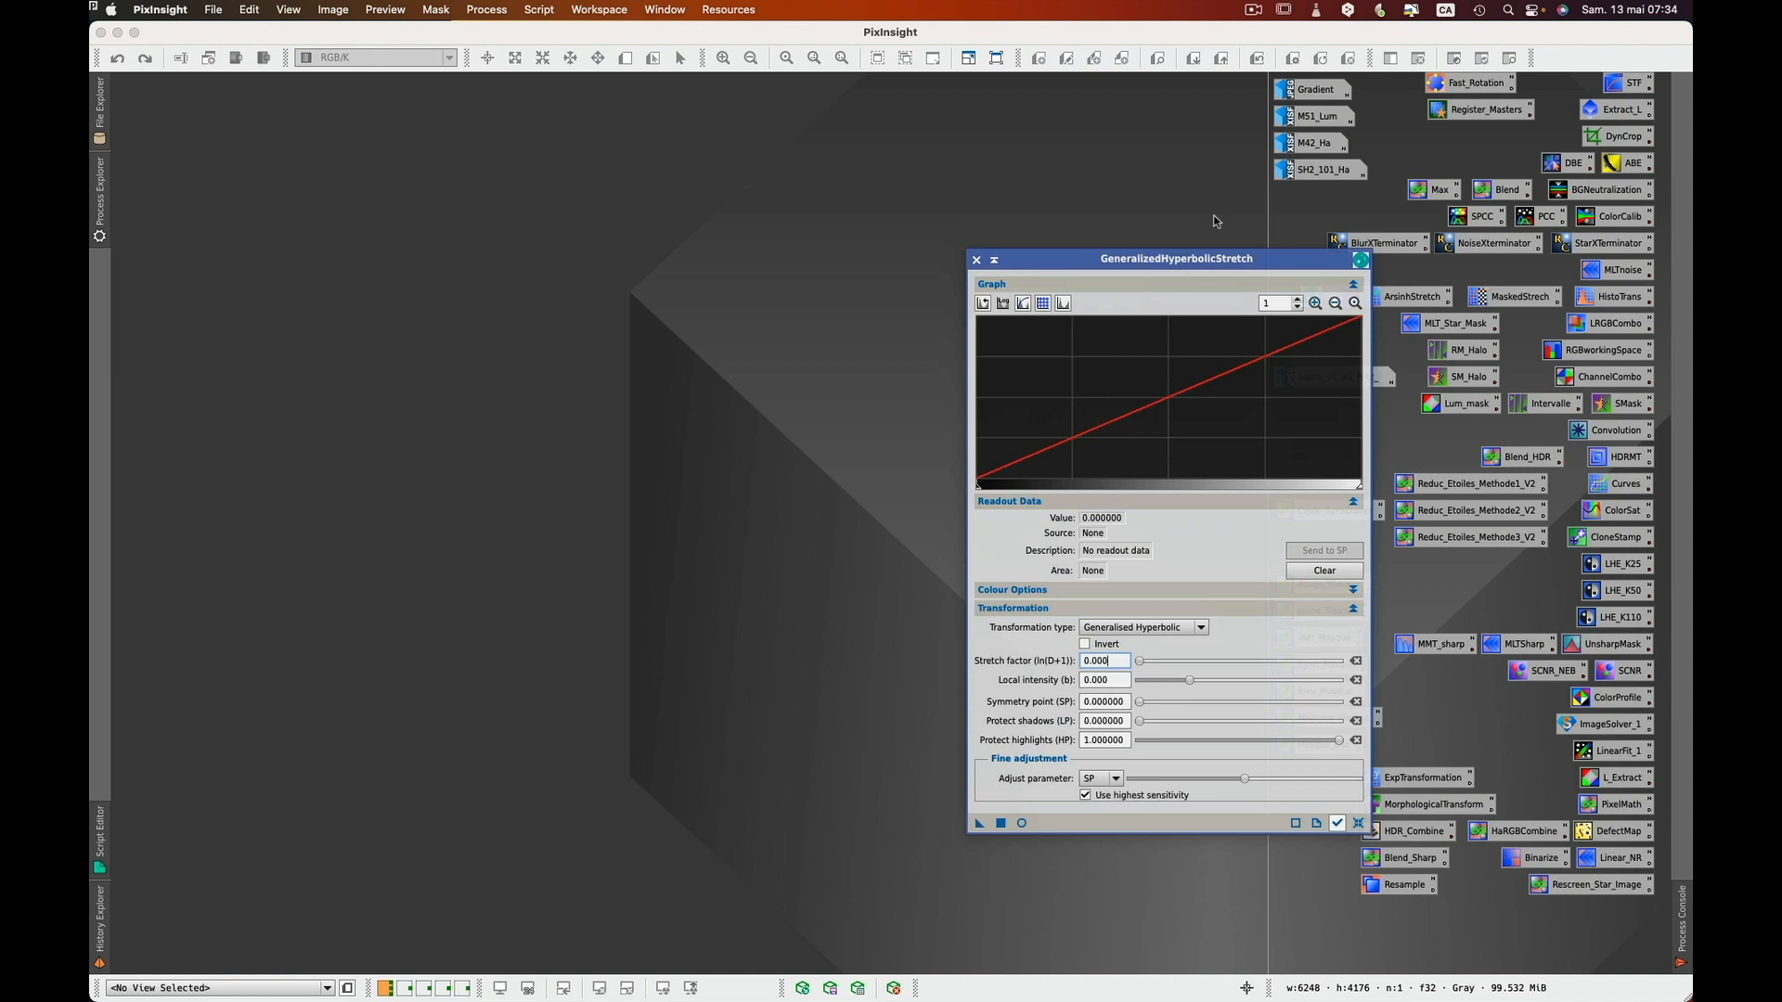
double_click(1314, 93)
left_click_drag(1285, 262, 1318, 98)
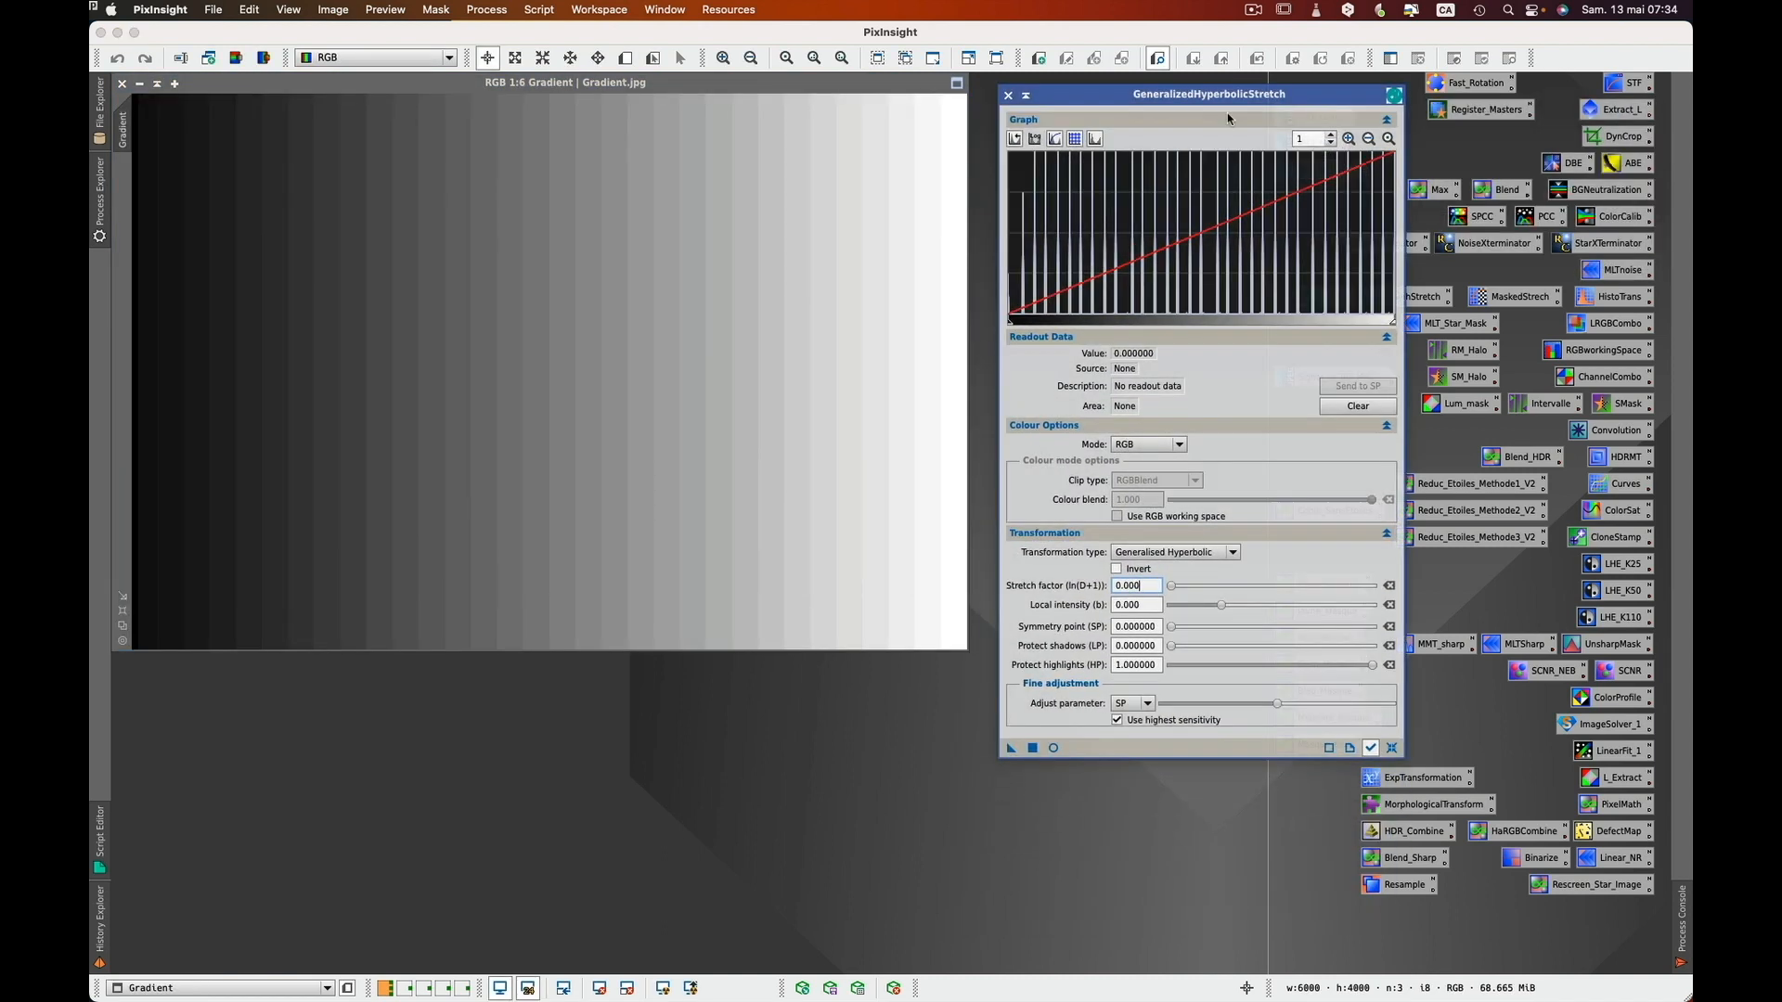
- Sample a mid-grey band of the Gradient image and use its value 0.498039 as the symmetry point
left_click(833, 87)
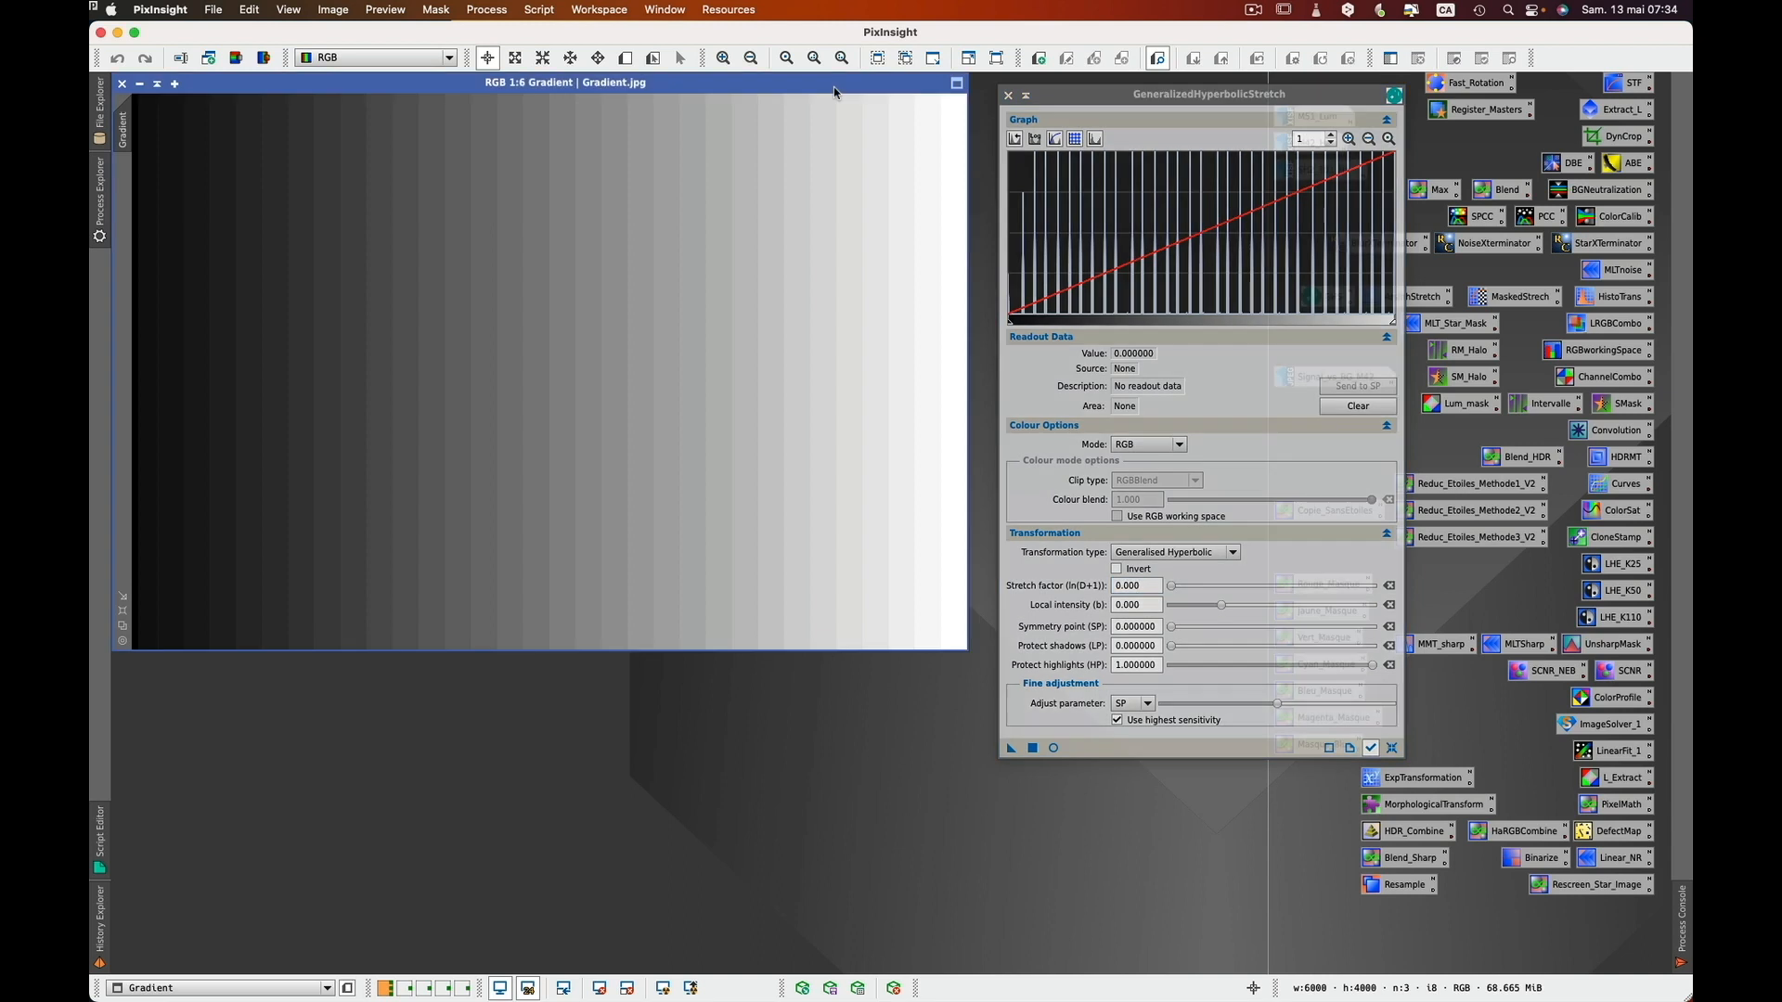
left_click(535, 420)
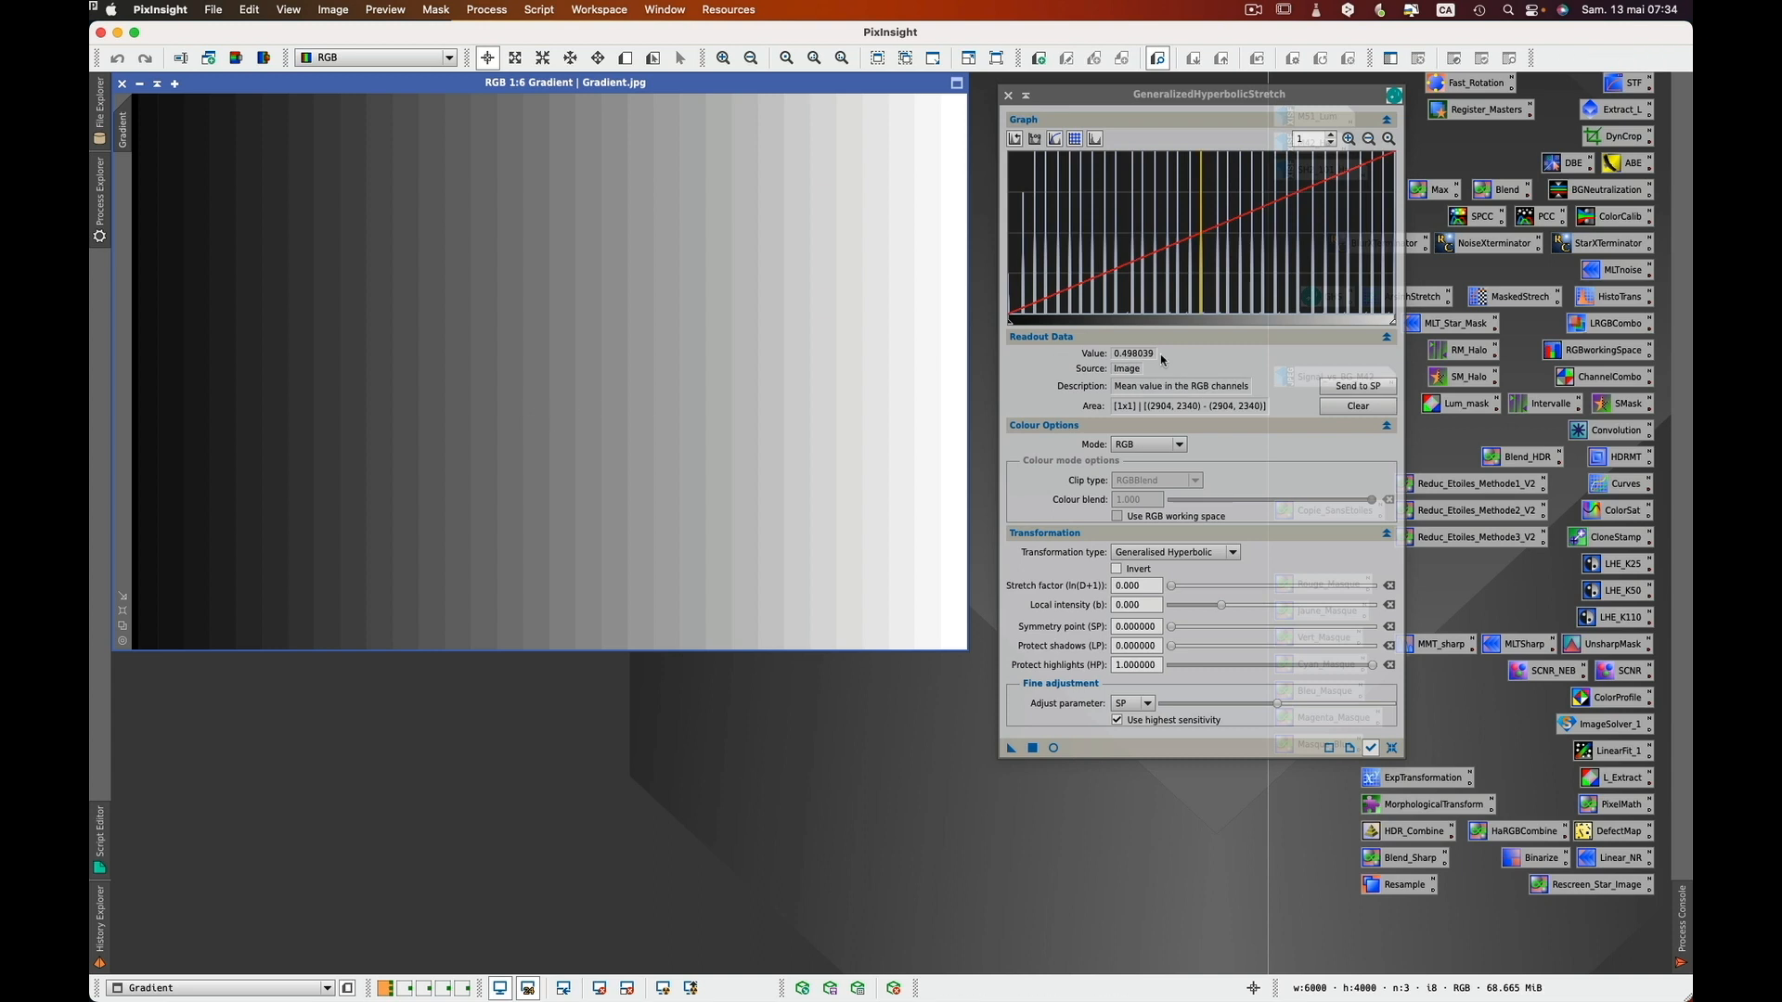
left_click(1348, 389)
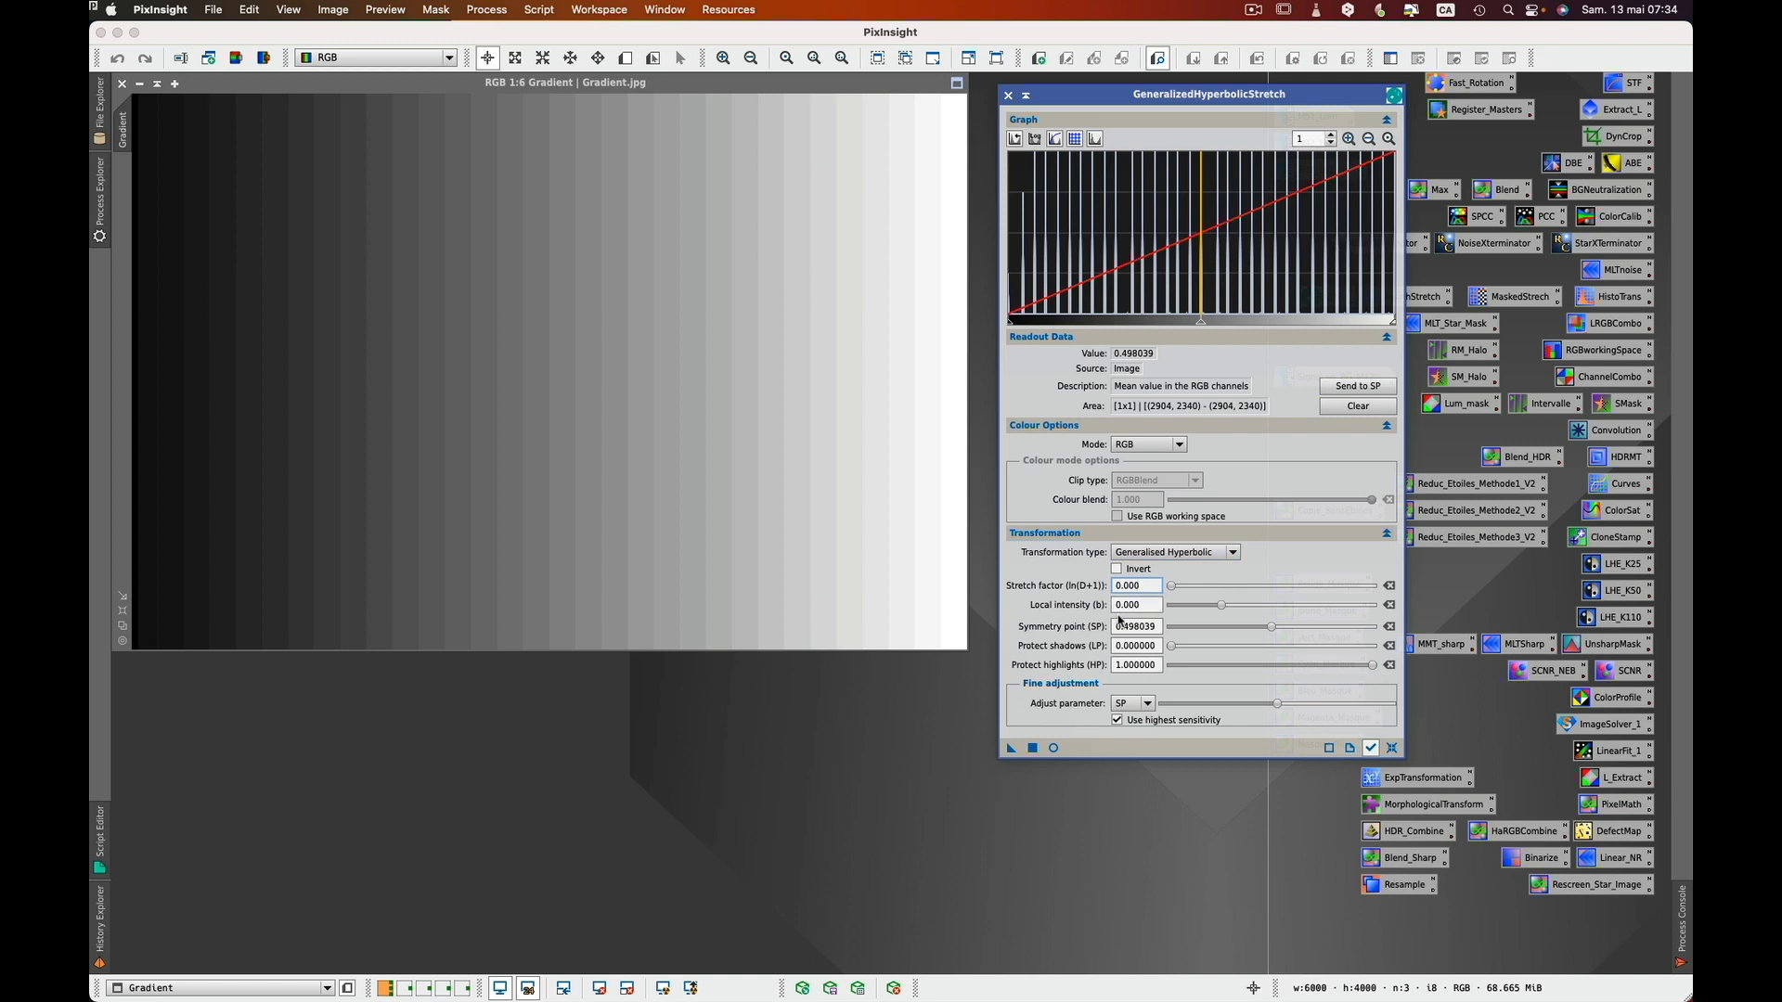
- Open the real-time preview of the stretch on the Gradient image and uncover the whole preview
left_click(1171, 586)
mouse_move(1173, 588)
left_mouse_down()
mouse_move(1207, 588)
mouse_move(1144, 590)
left_mouse_up()
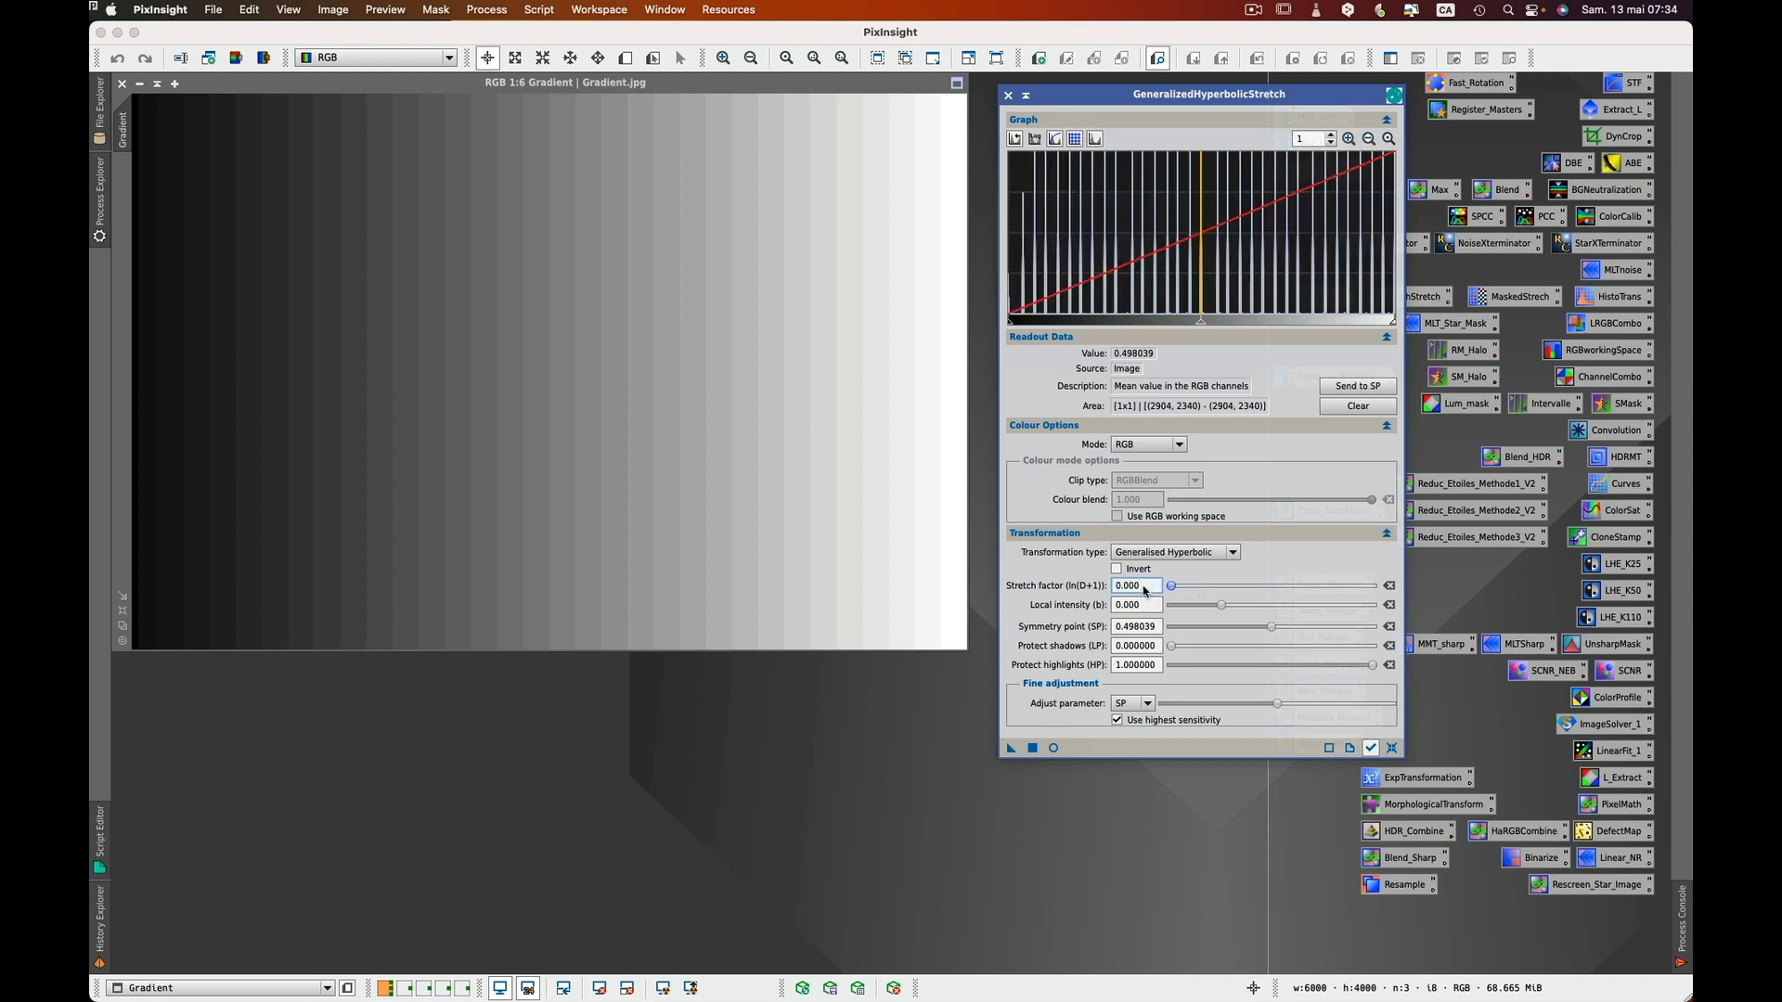
left_click(1050, 750)
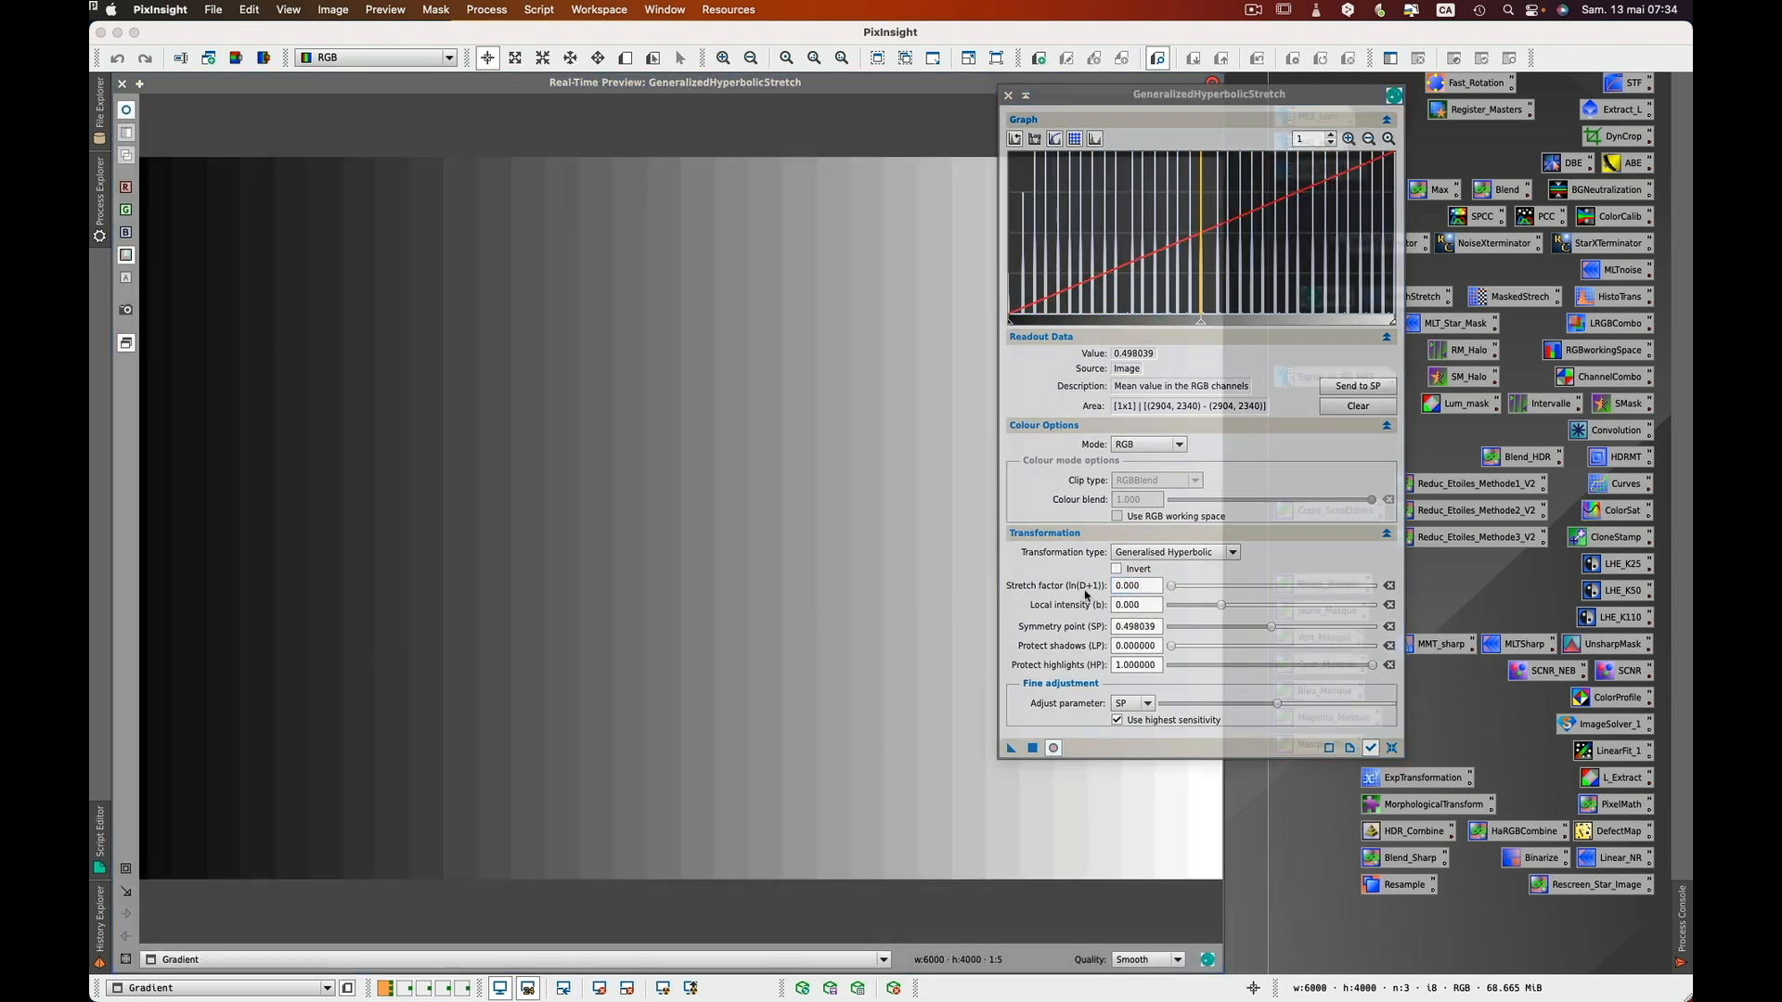
left_click_drag(1290, 99, 1508, 104)
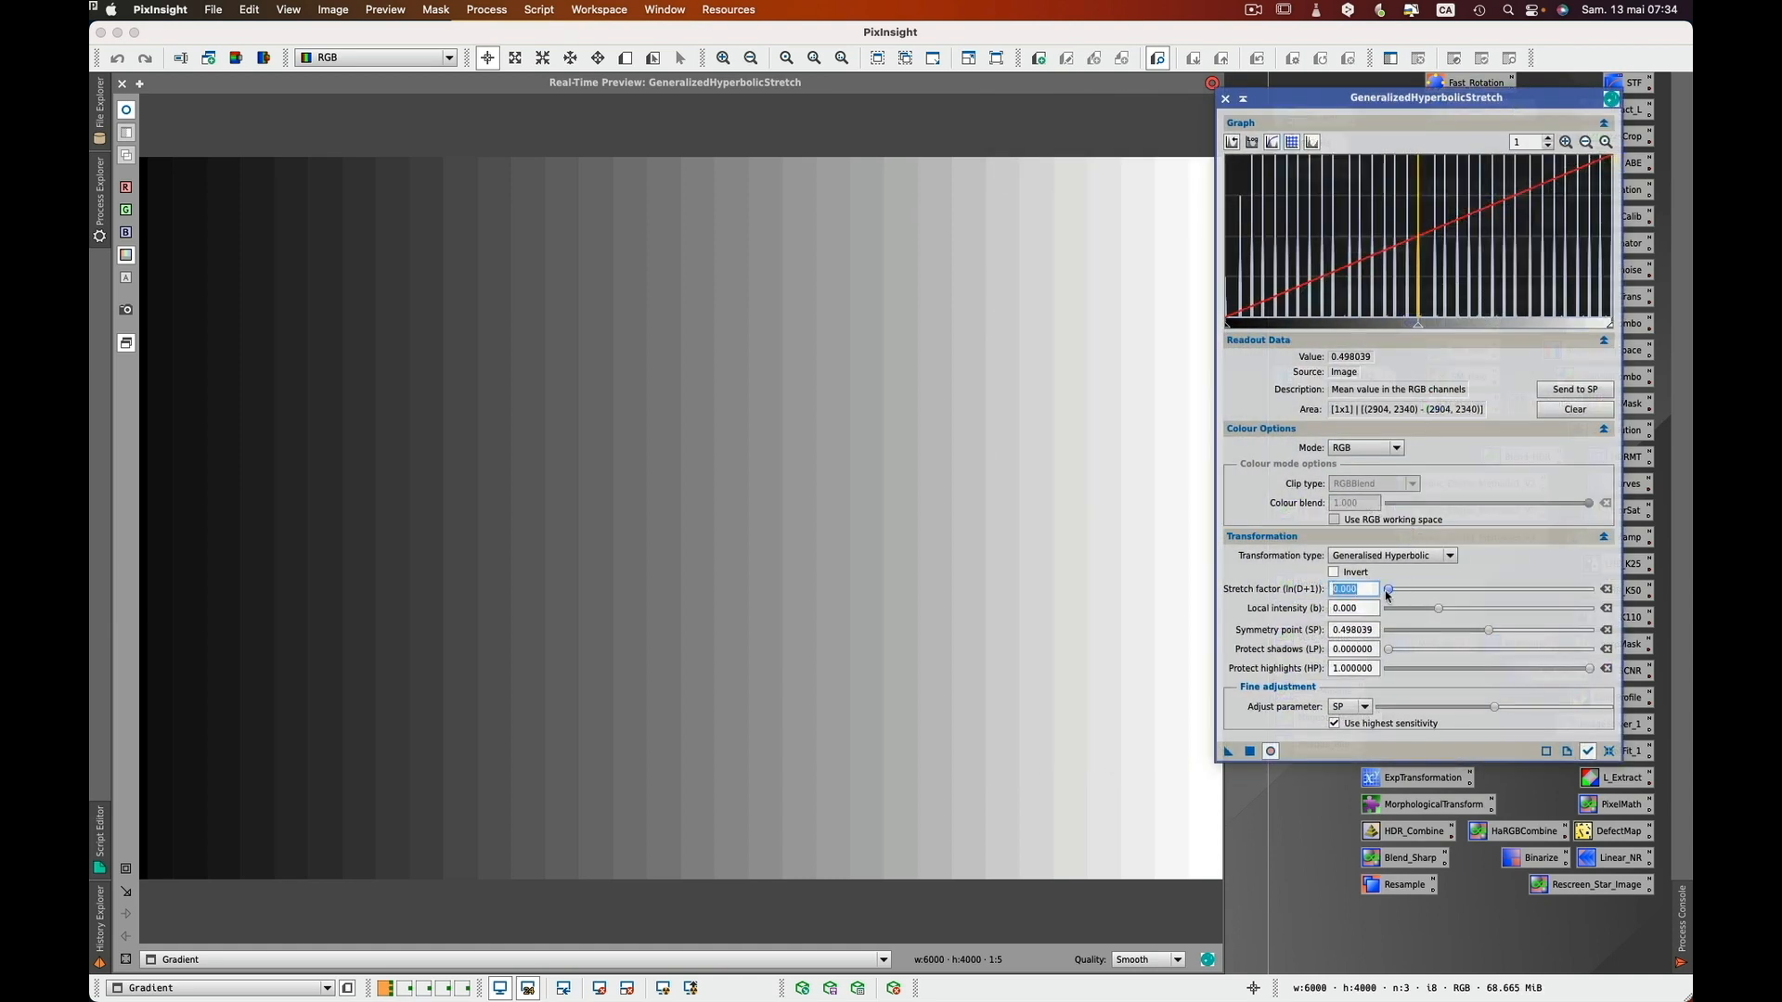
- Try a stretch factor of 2.820 with a local intensity of 4.710, shift the symmetry point slightly, and reset all the parameters
left_click_drag(1387, 594, 1486, 612)
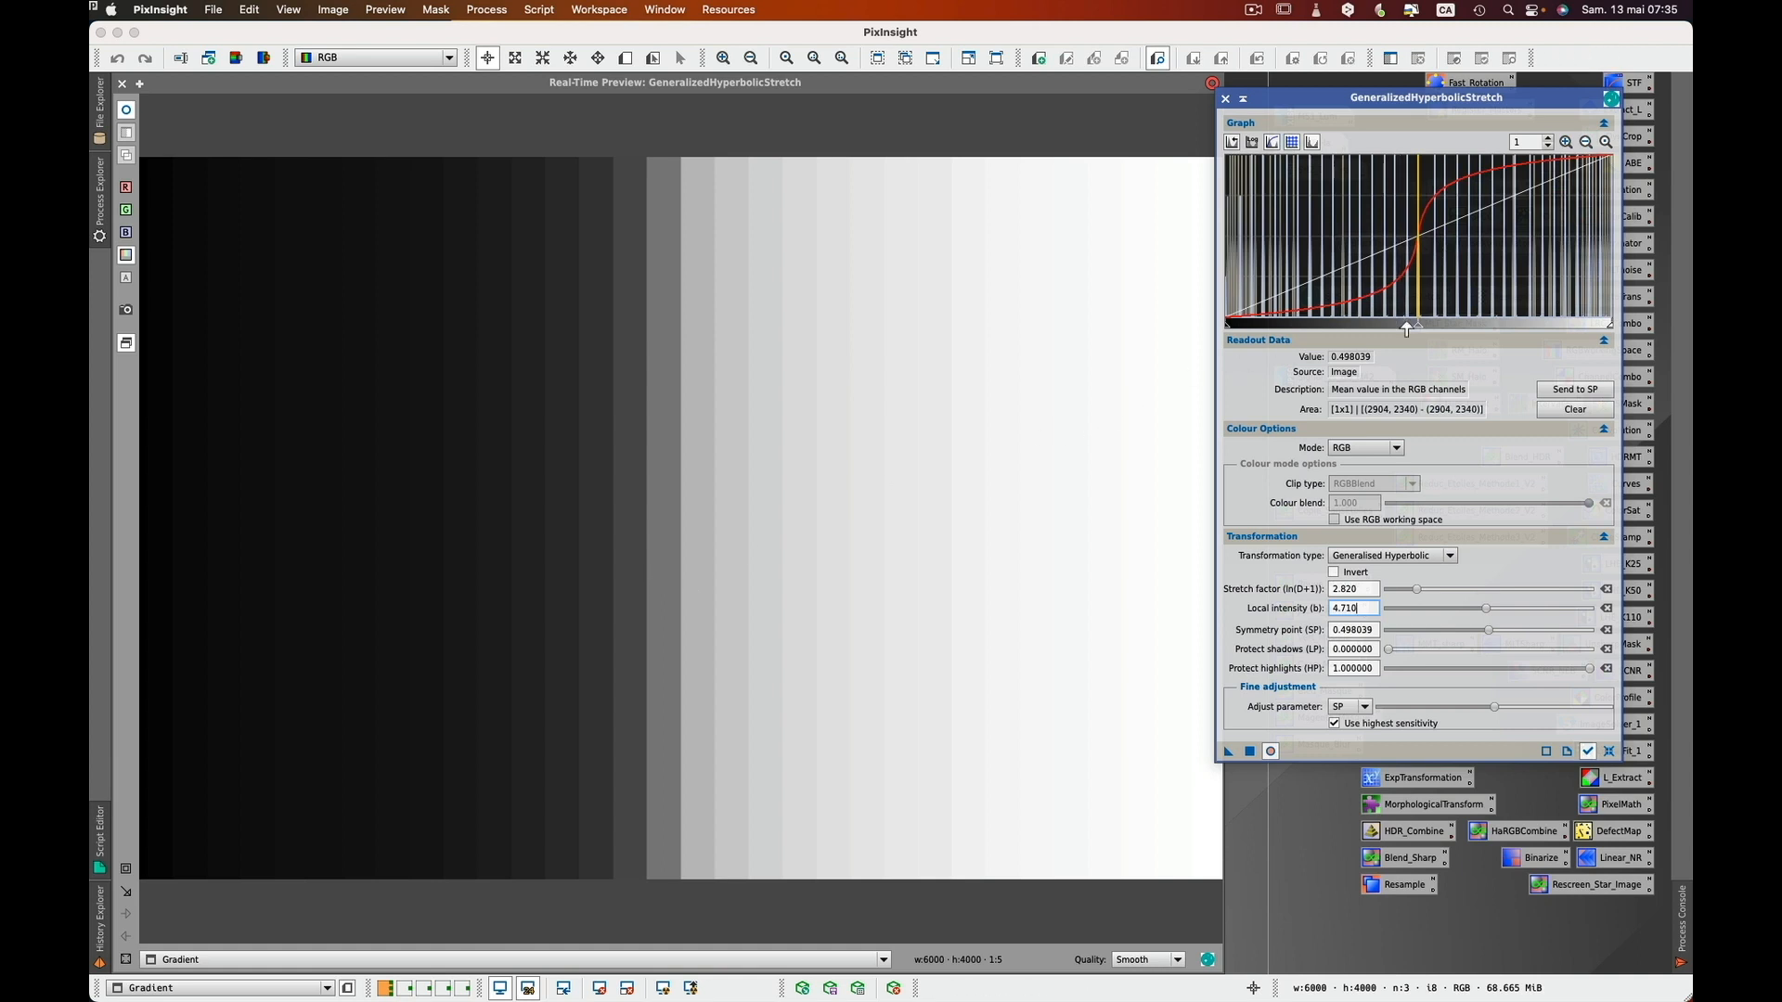
mouse_move(1416, 330)
left_mouse_down()
mouse_move(1293, 331)
mouse_move(1568, 330)
mouse_move(1432, 331)
left_mouse_up()
left_click(1609, 750)
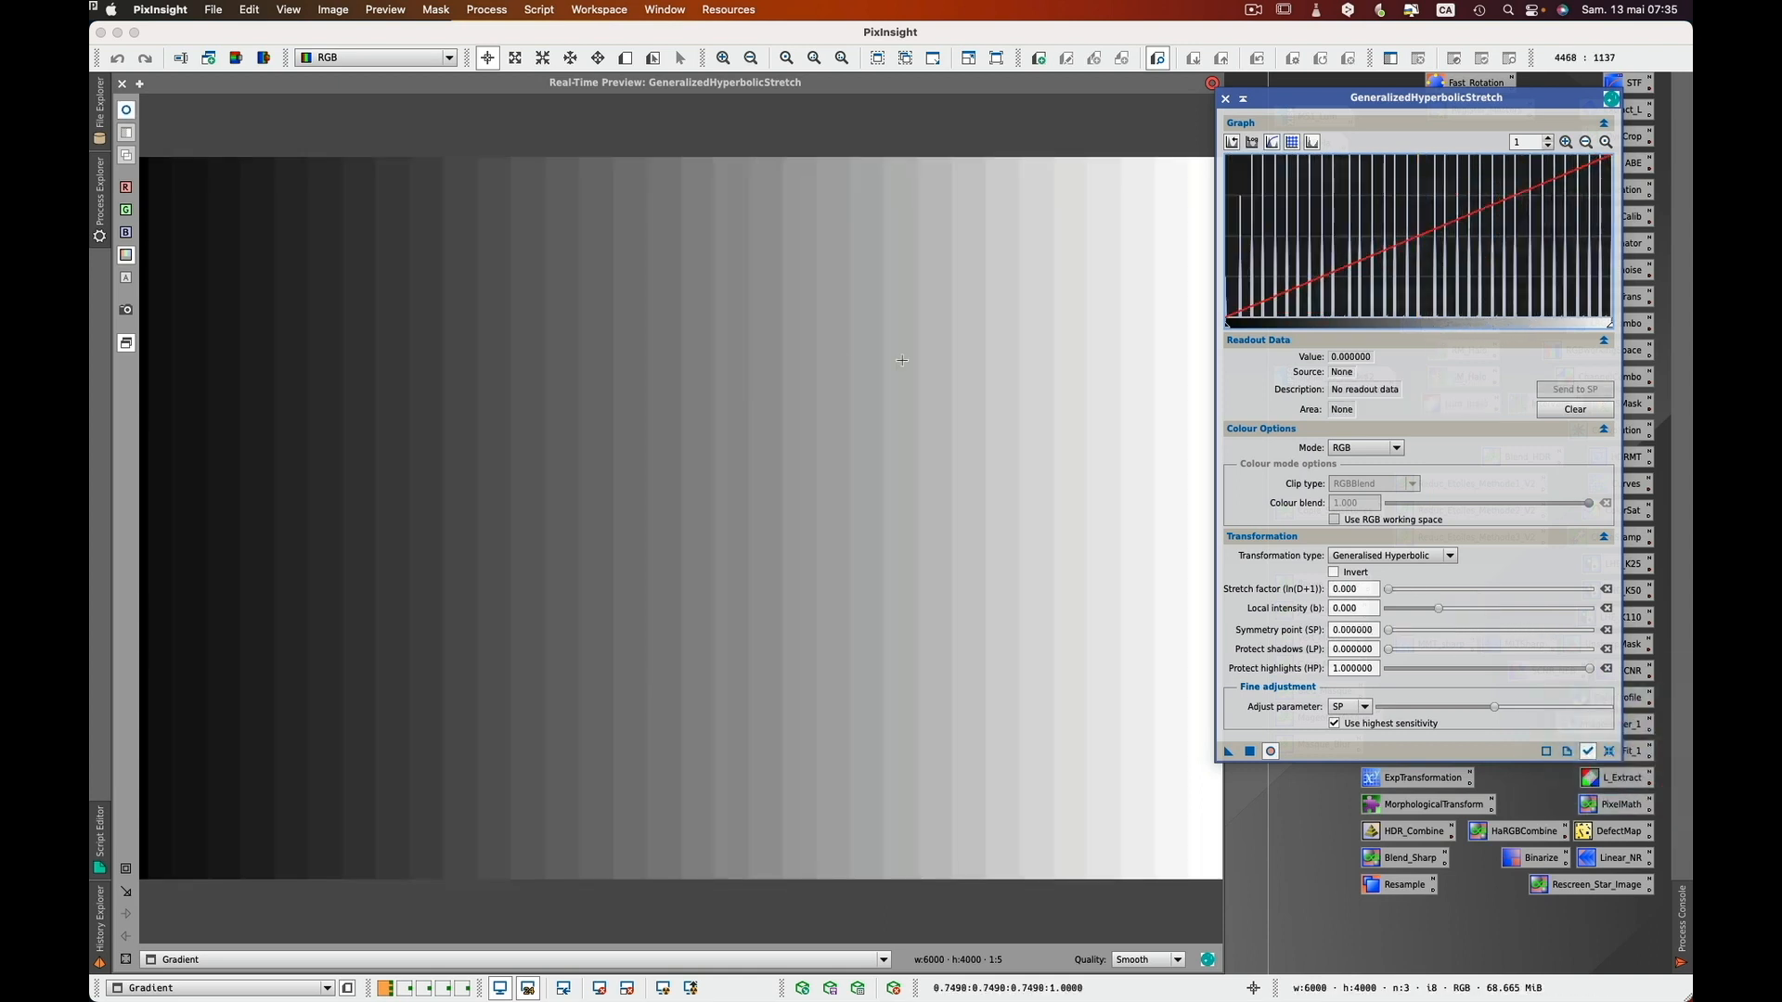
- Close the real-time preview and replace the Gradient image with the M51_Lum image in the workspace
left_click(137, 86)
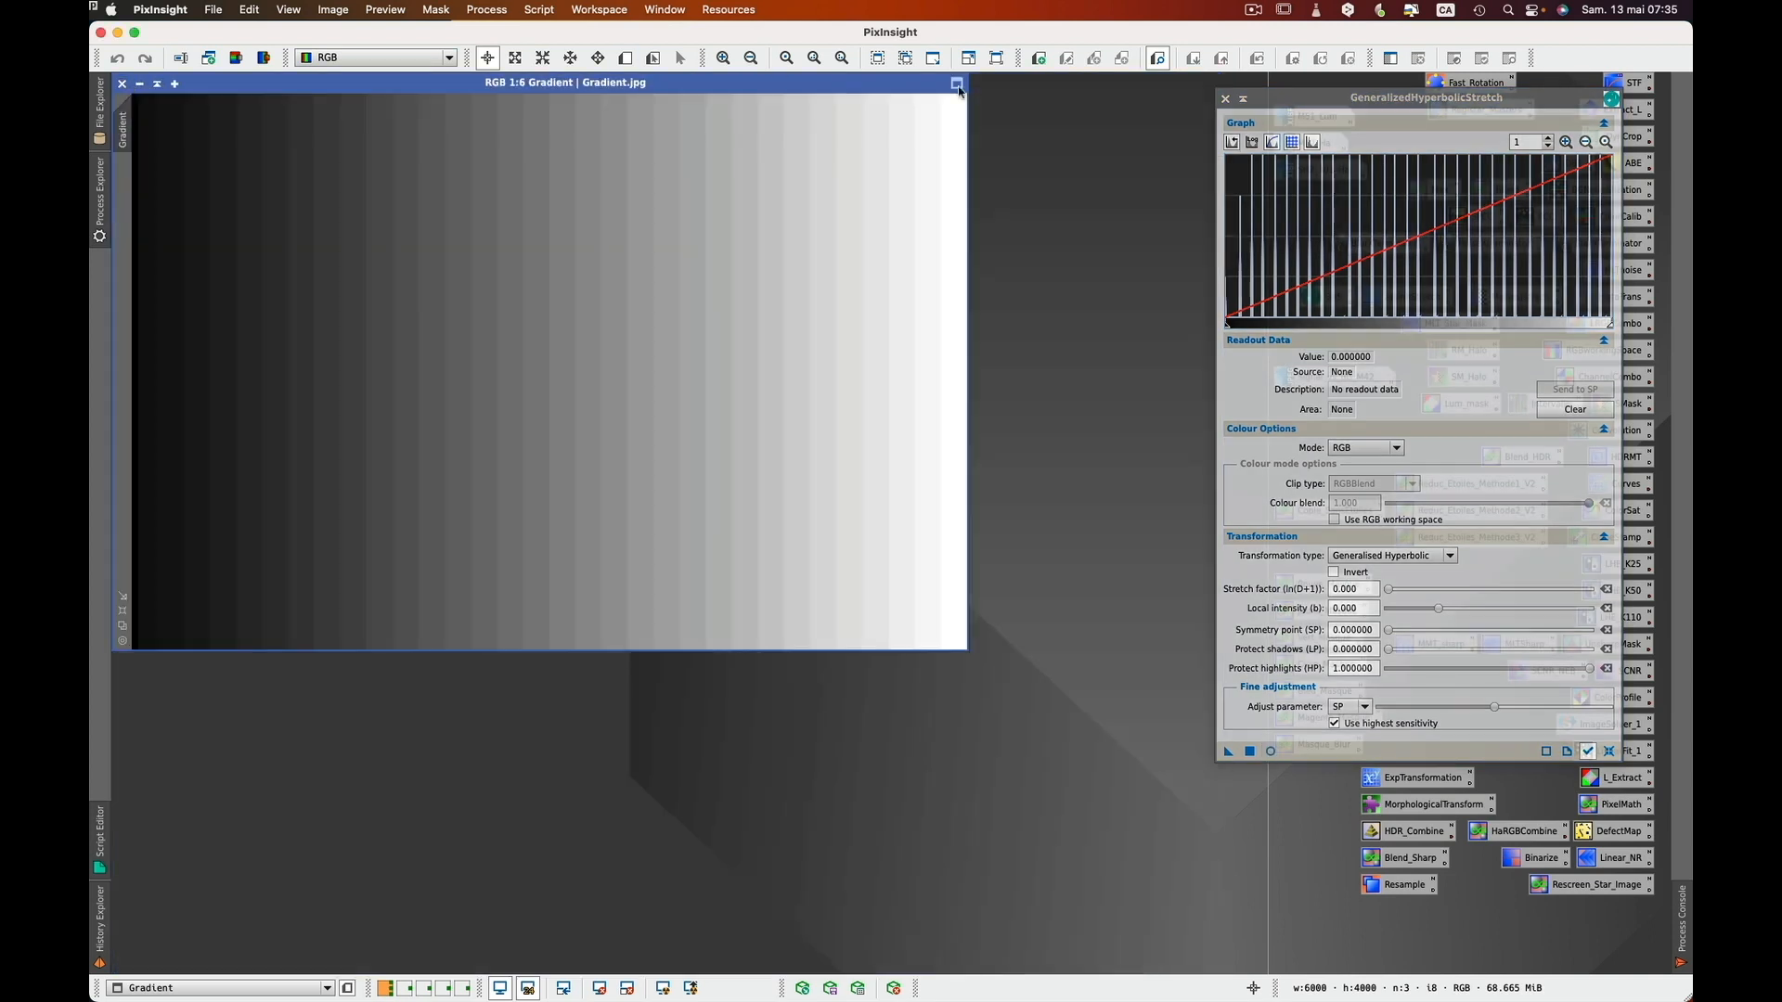
left_click(139, 83)
left_click_drag(1377, 102, 1321, 165)
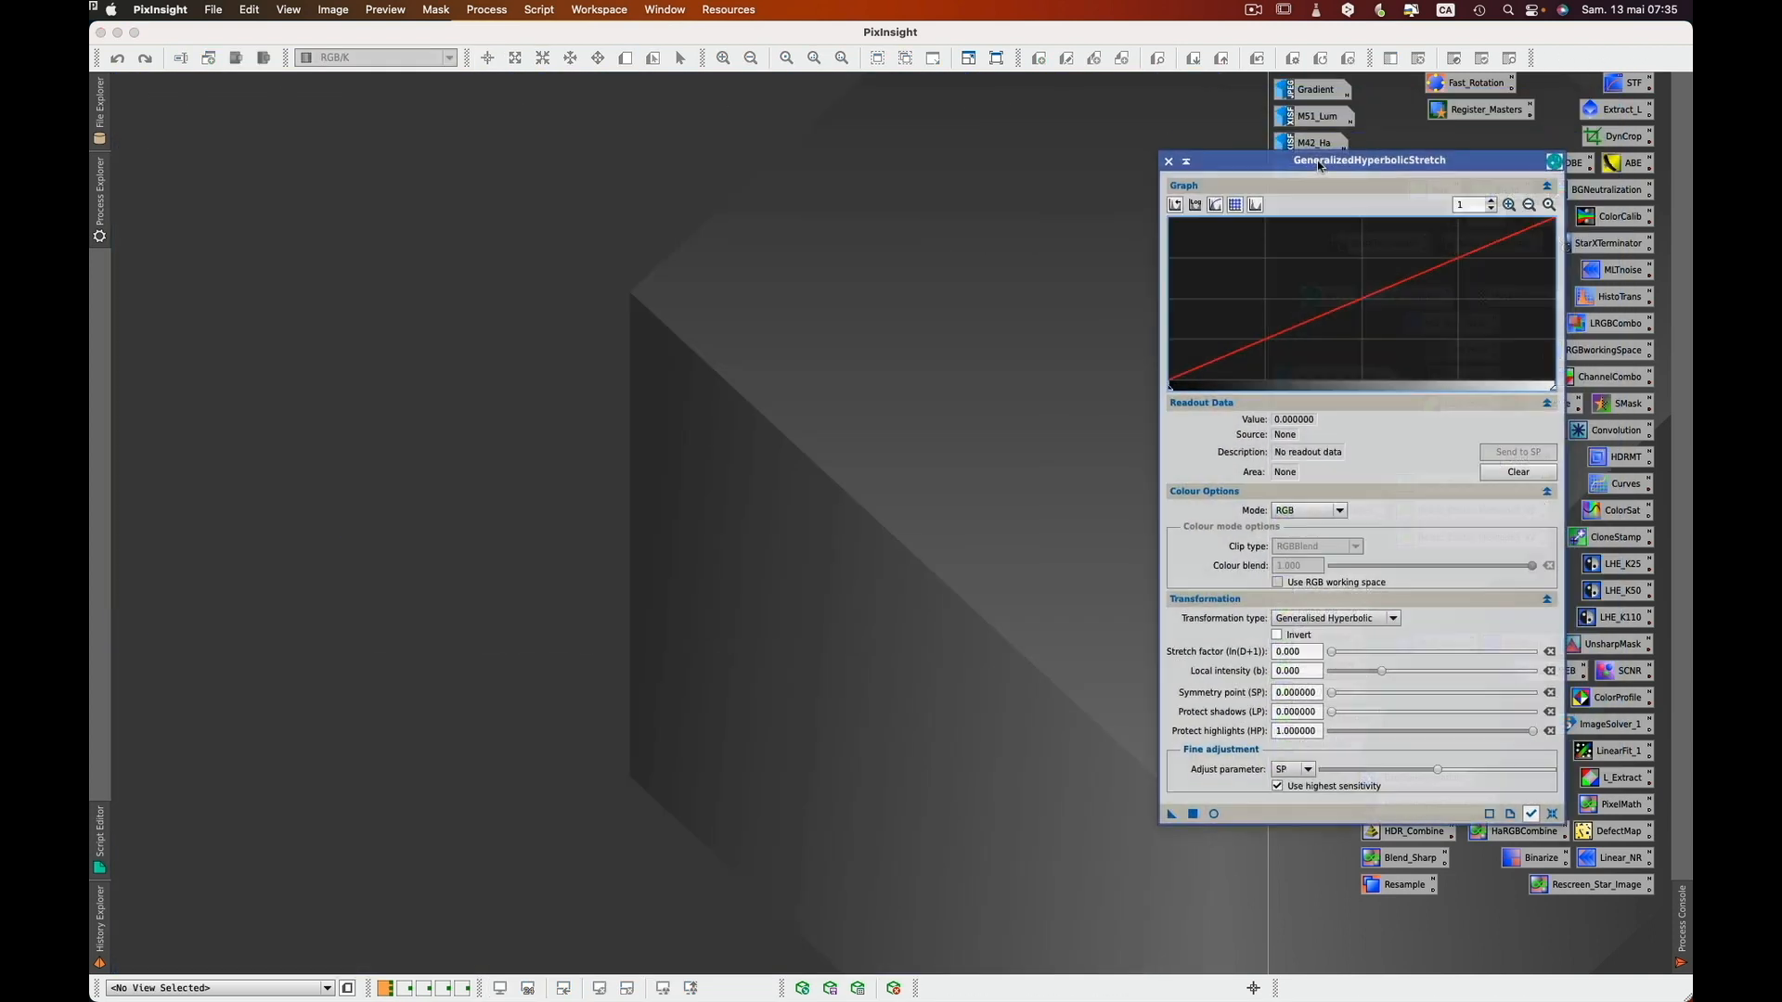
double_click(1324, 125)
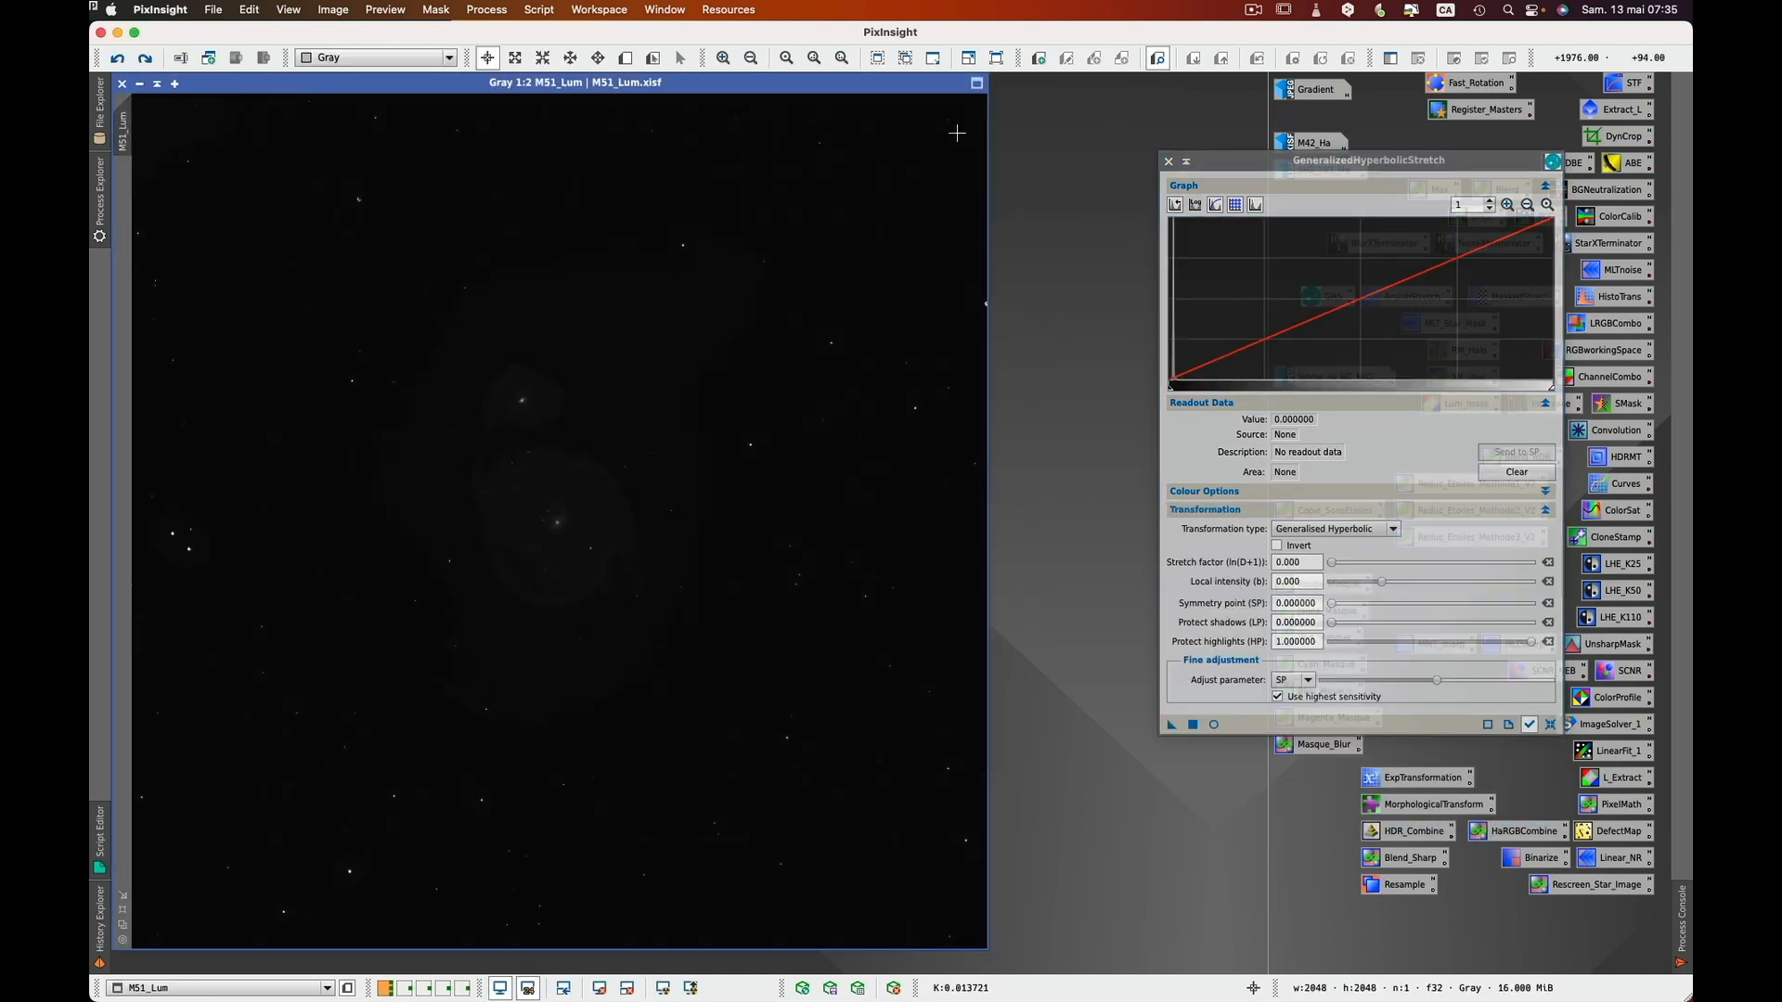
left_click_drag(1245, 163, 1164, 118)
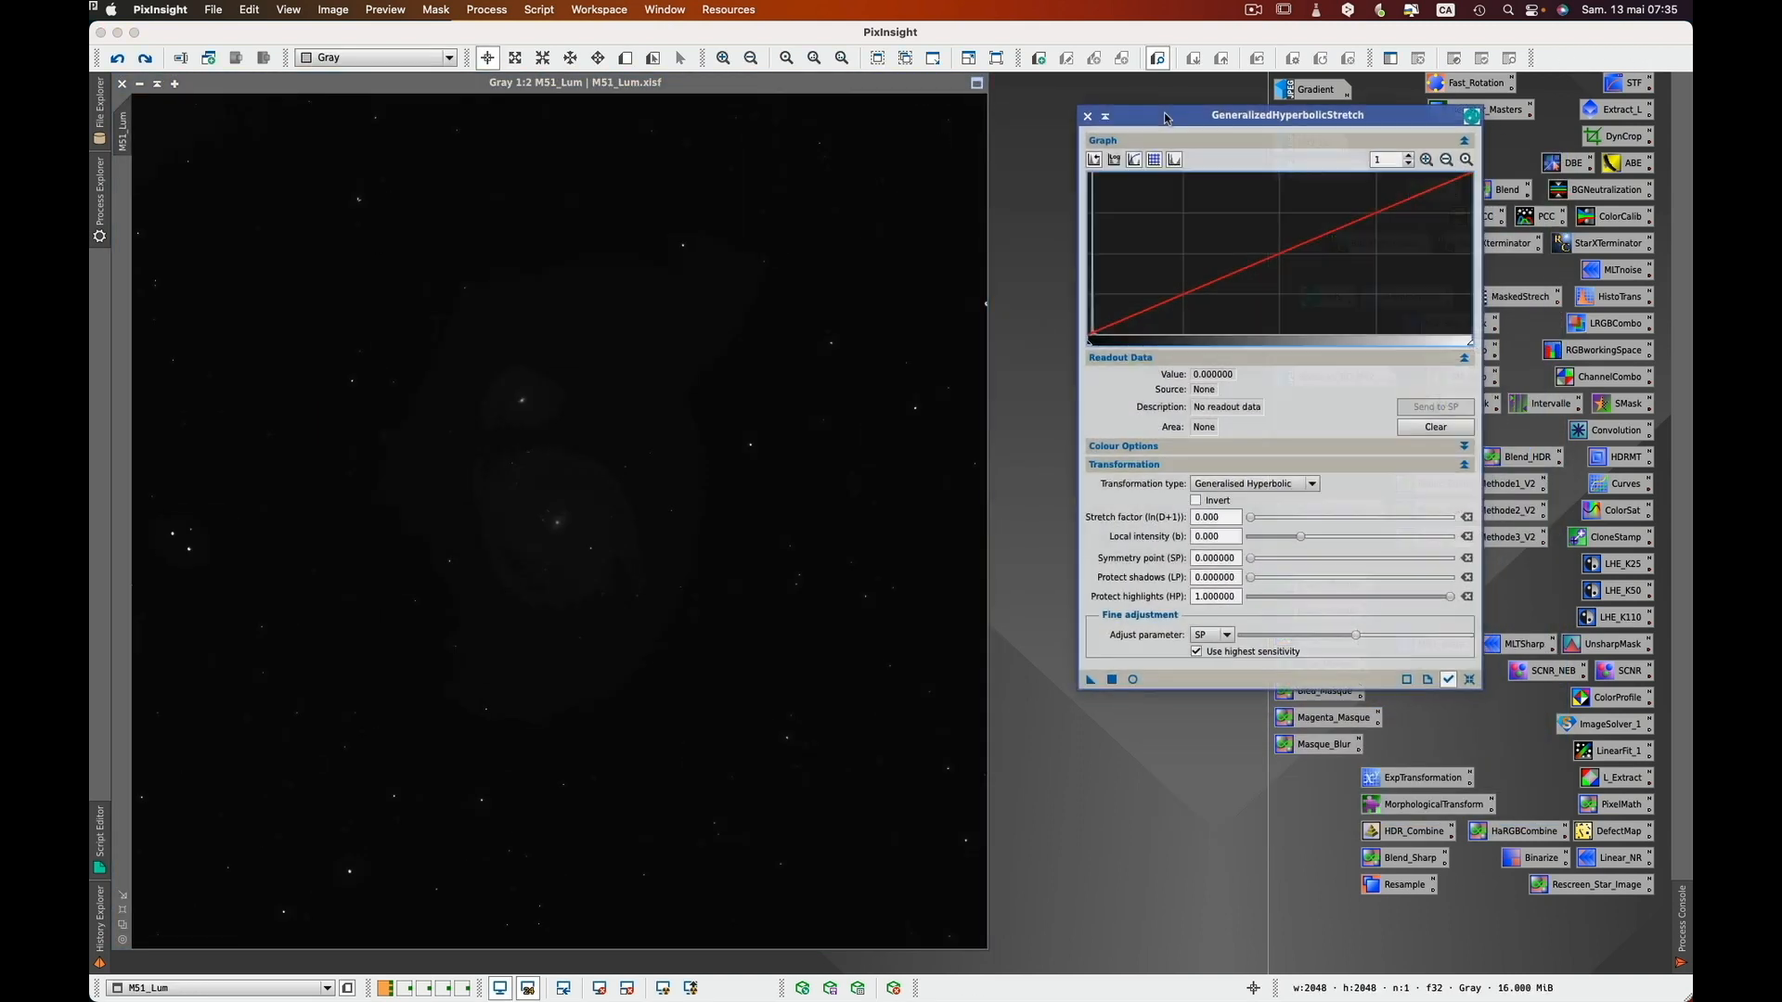
- Define a small preview on the empty sky to the upper right of the galaxy, using a temporary screen auto-stretch on M51_Lum
left_click(662, 987)
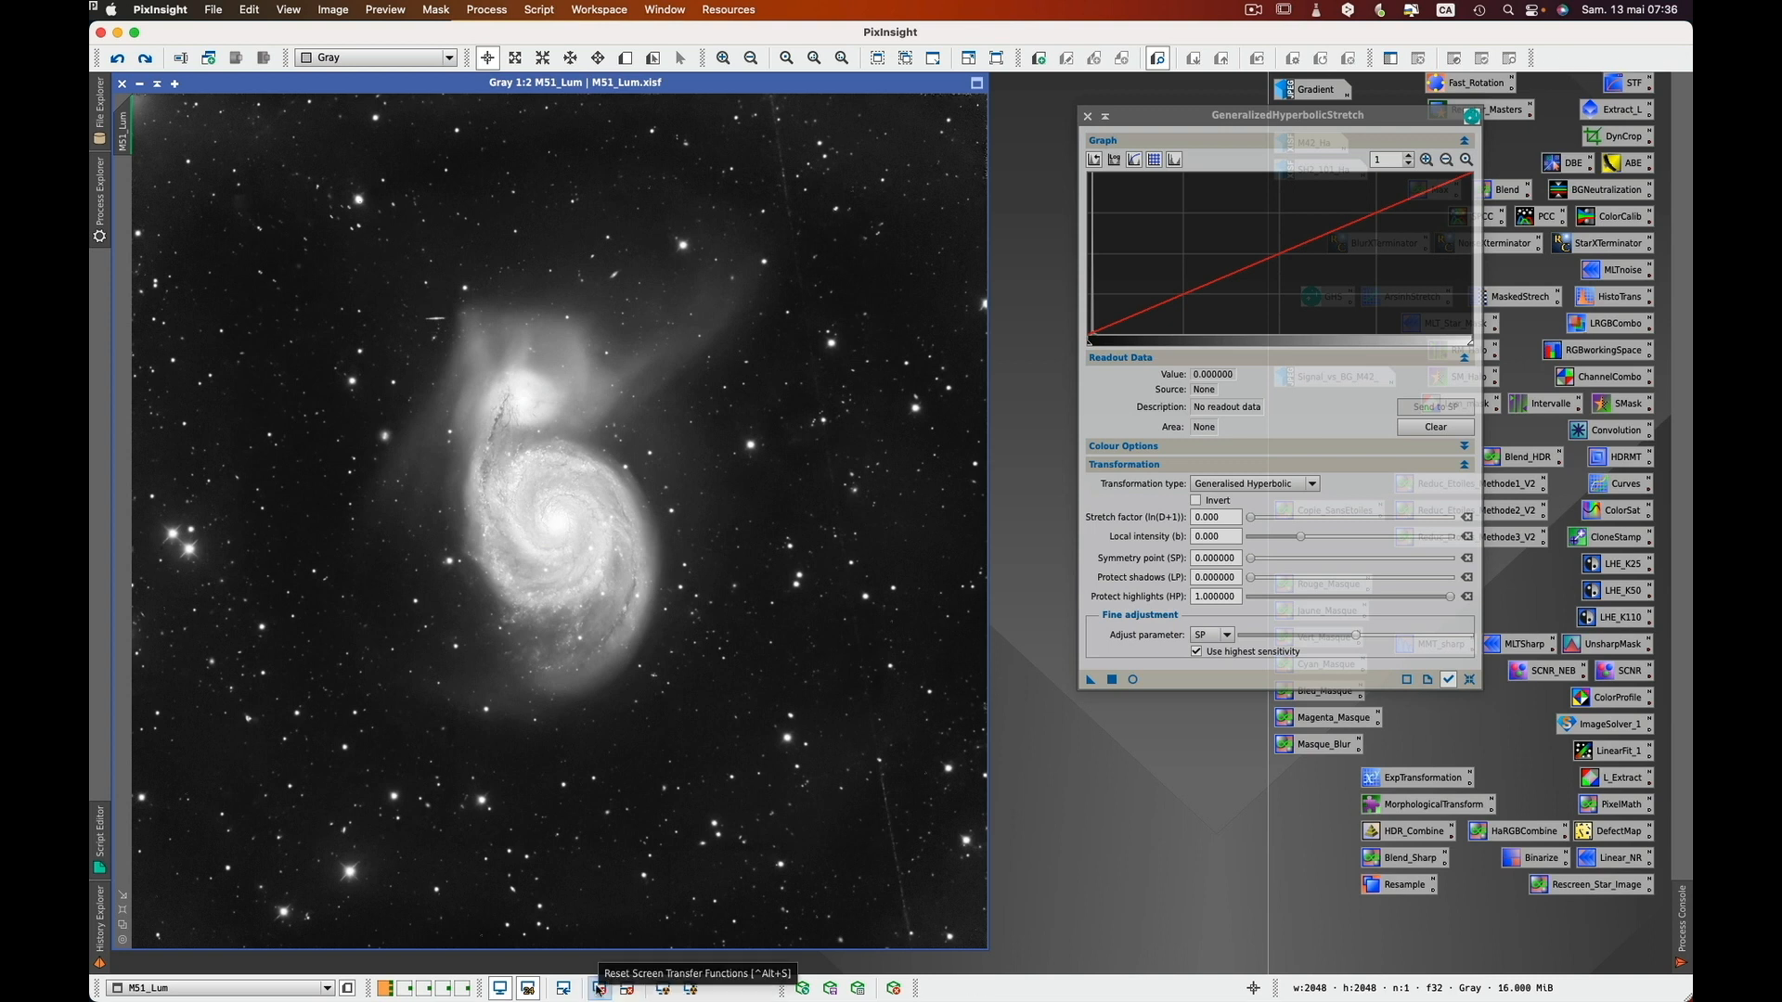
key("alt+n")
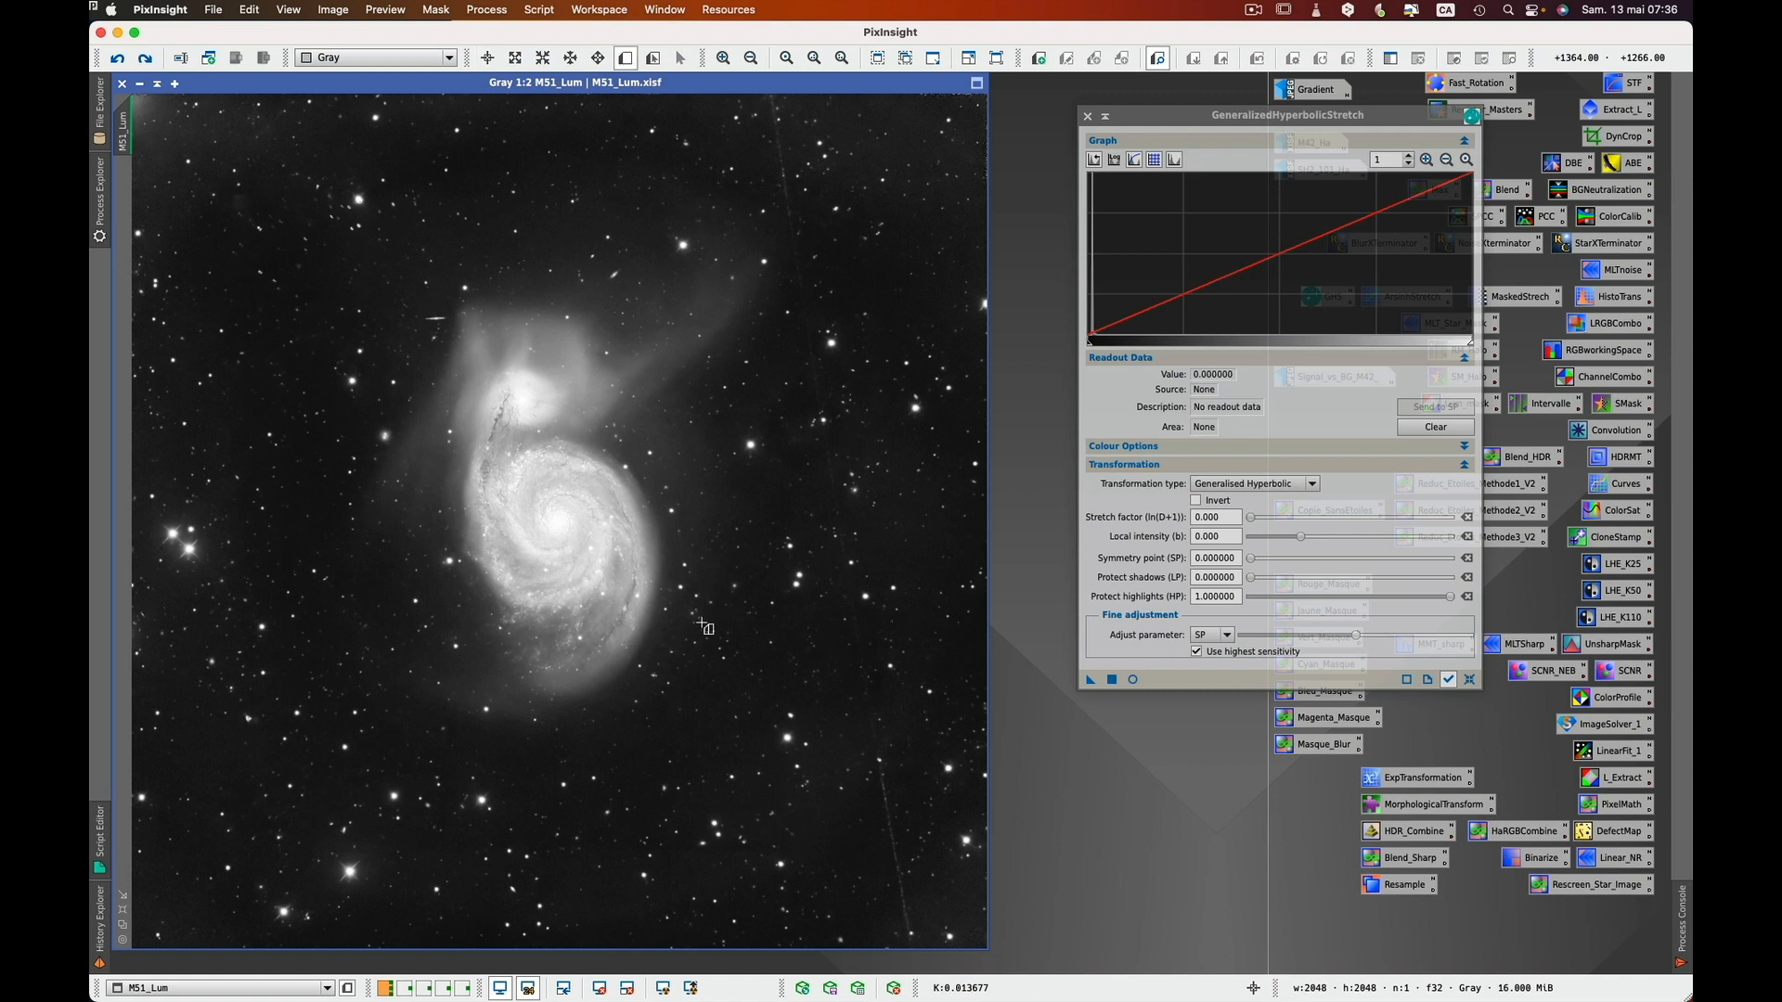
left_click_drag(842, 253, 918, 366)
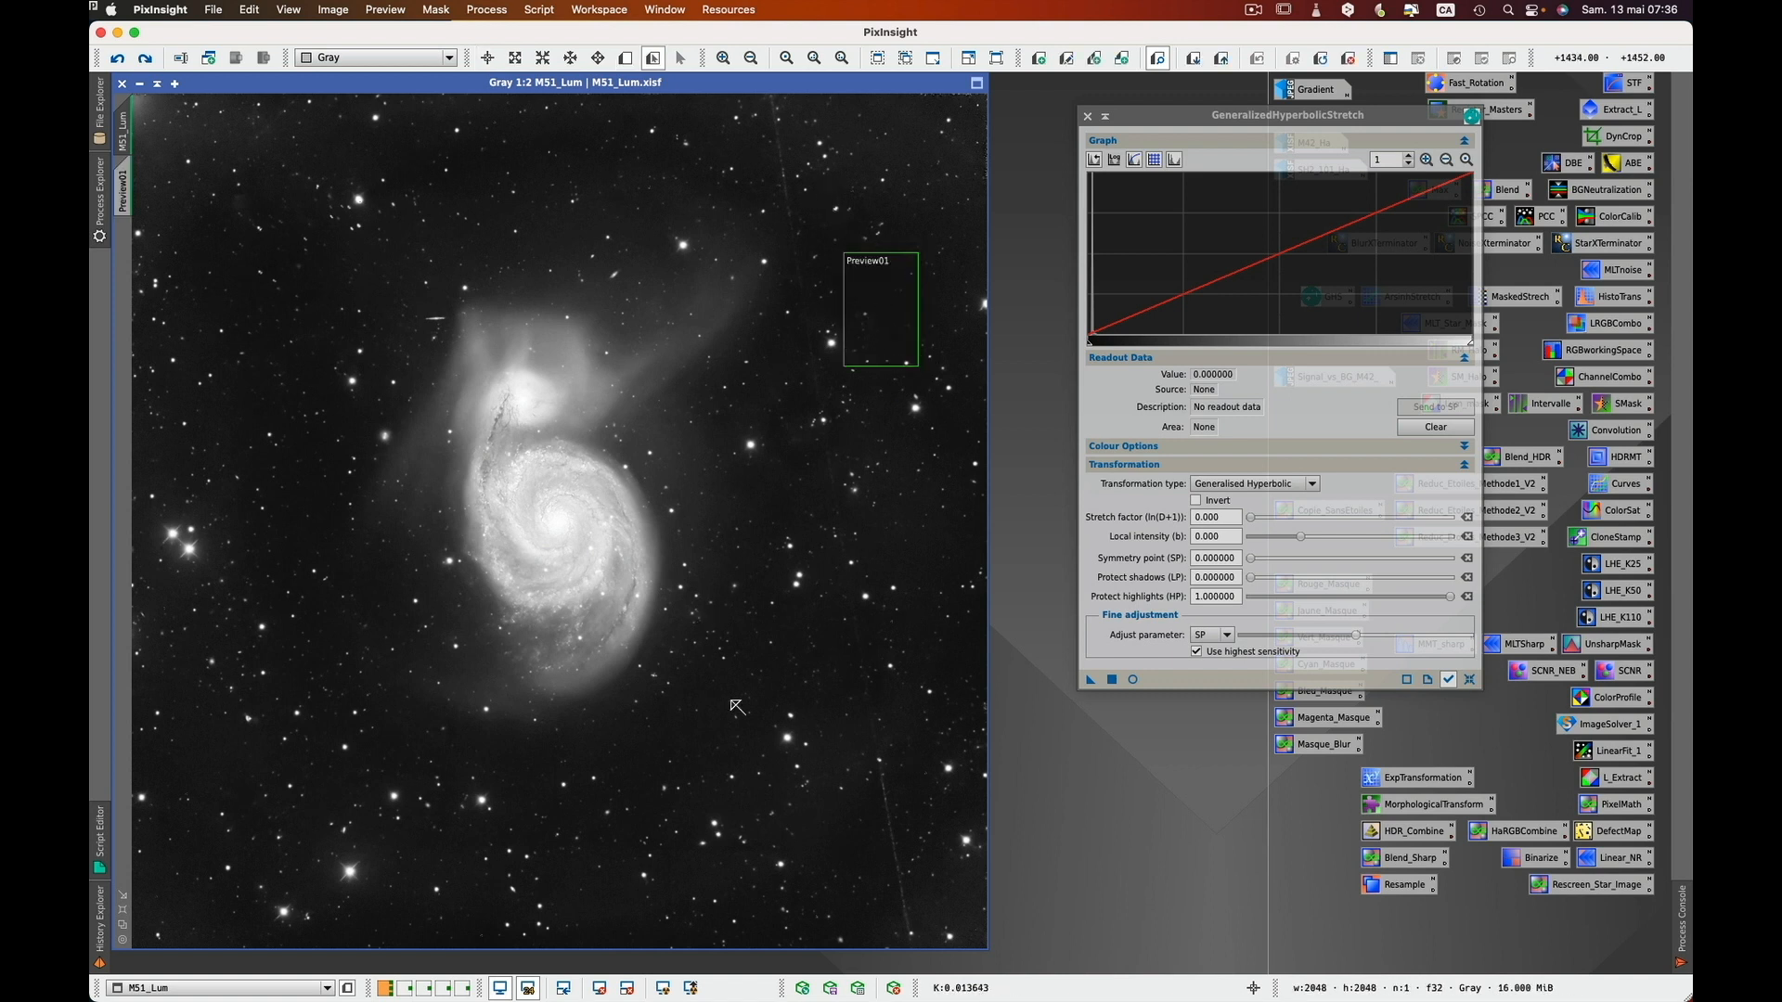
left_click(599, 989)
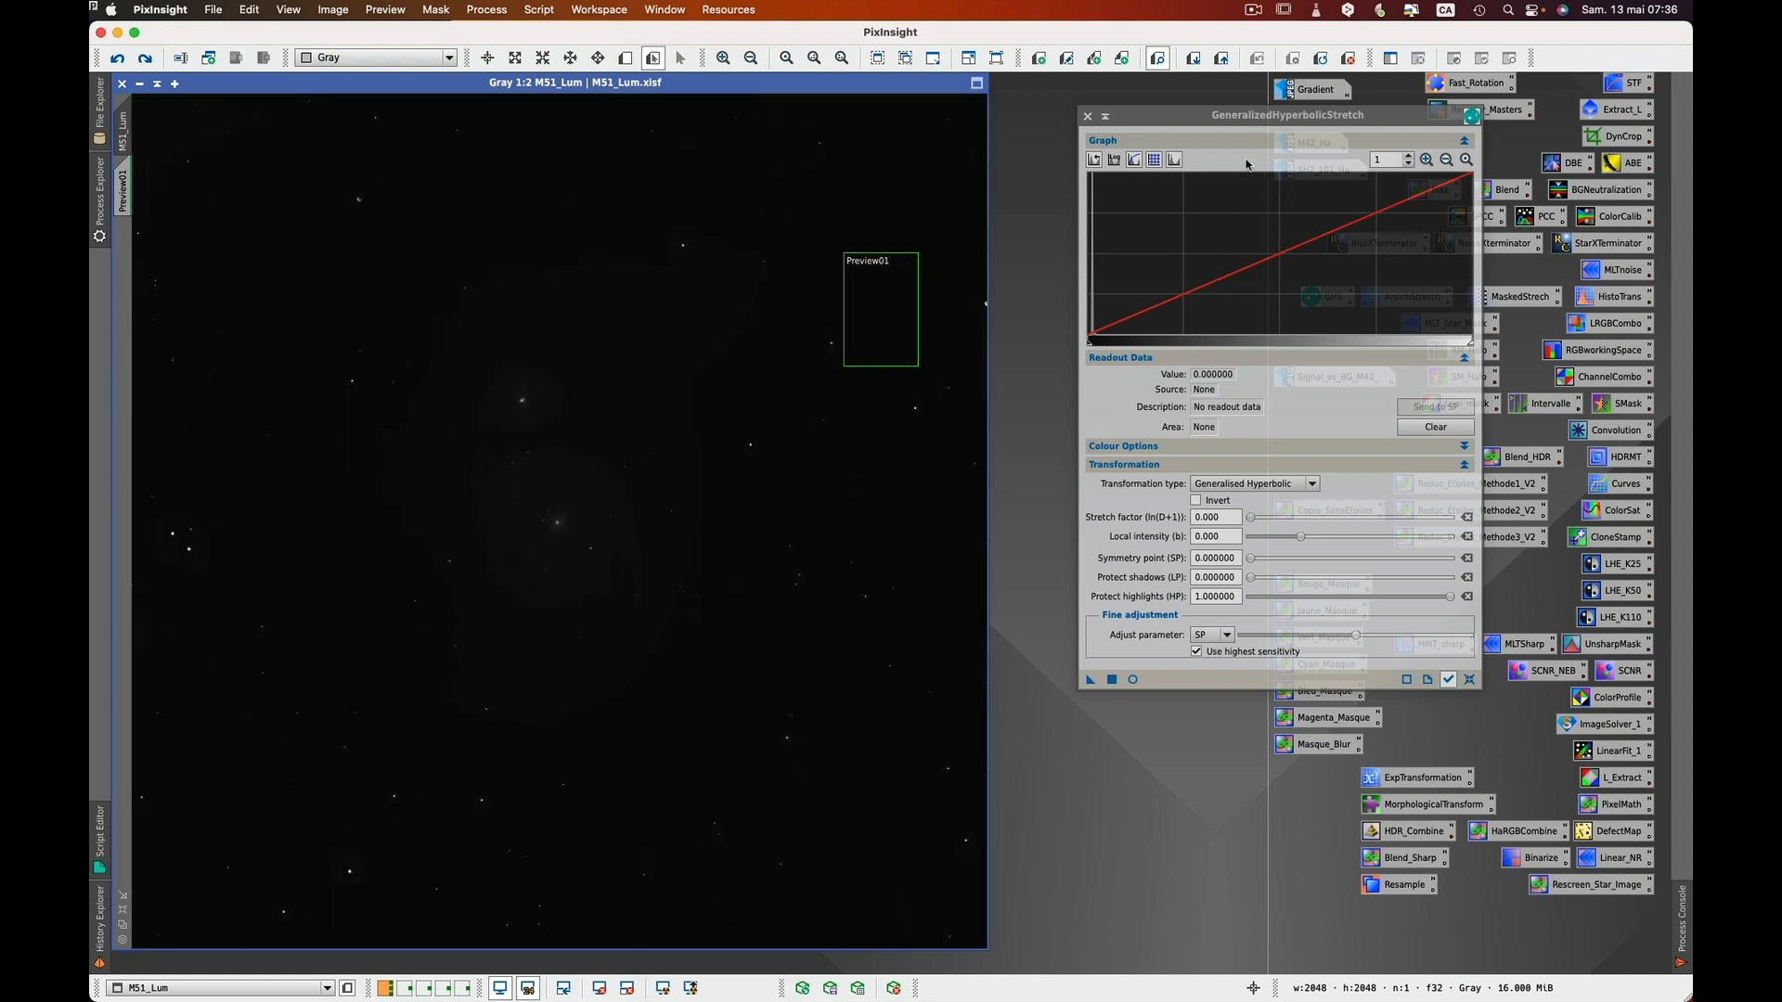
- Magnify the M51_Lum histogram to 250 and examine the shape and base of its peak
left_click(1208, 119)
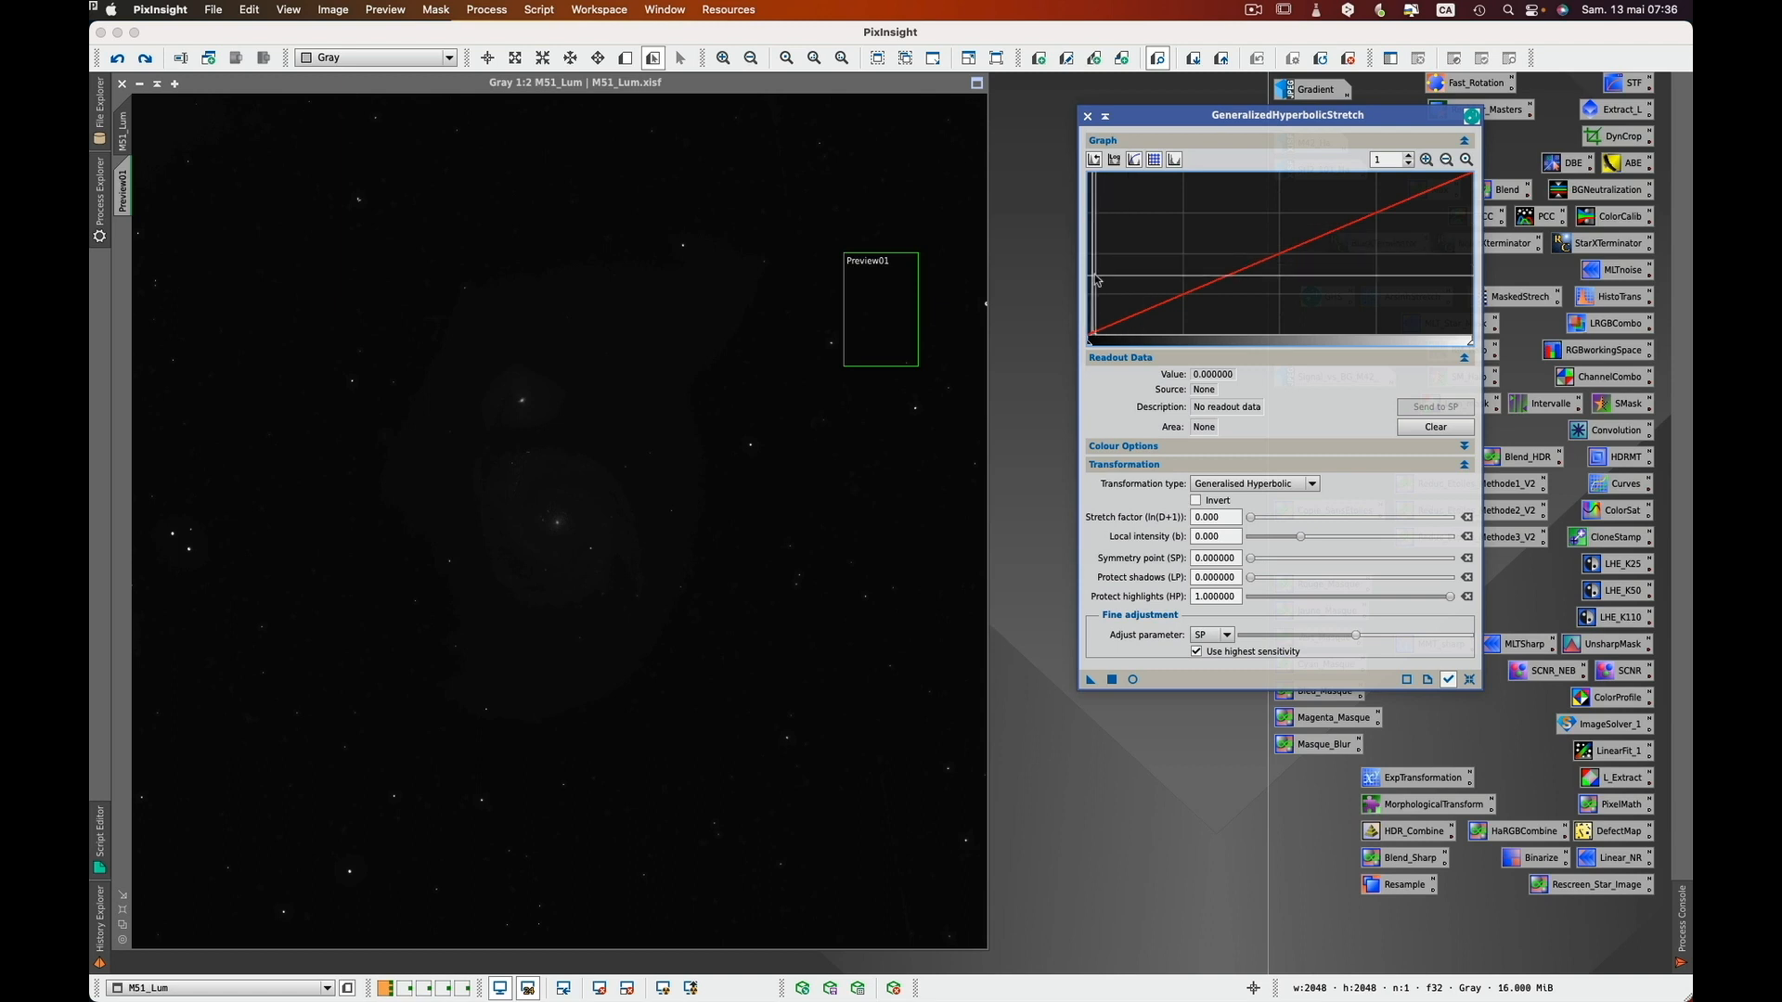
left_click(1427, 160)
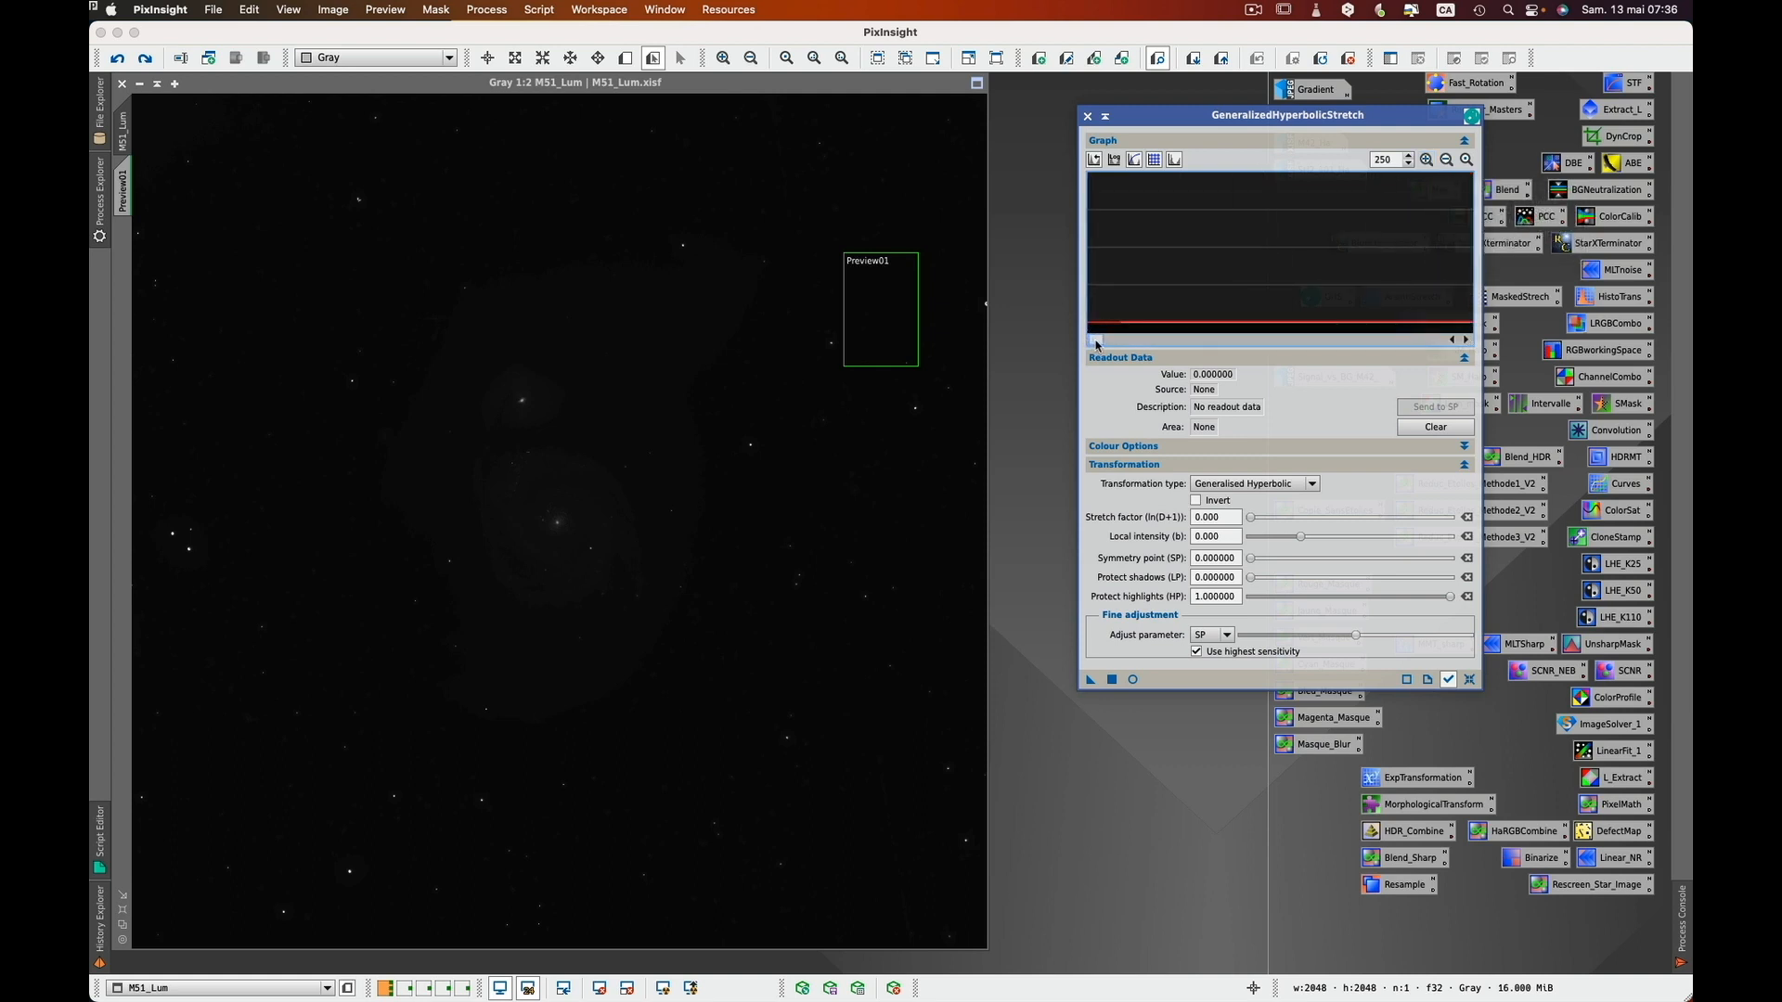
left_click_drag(1096, 340, 1099, 341)
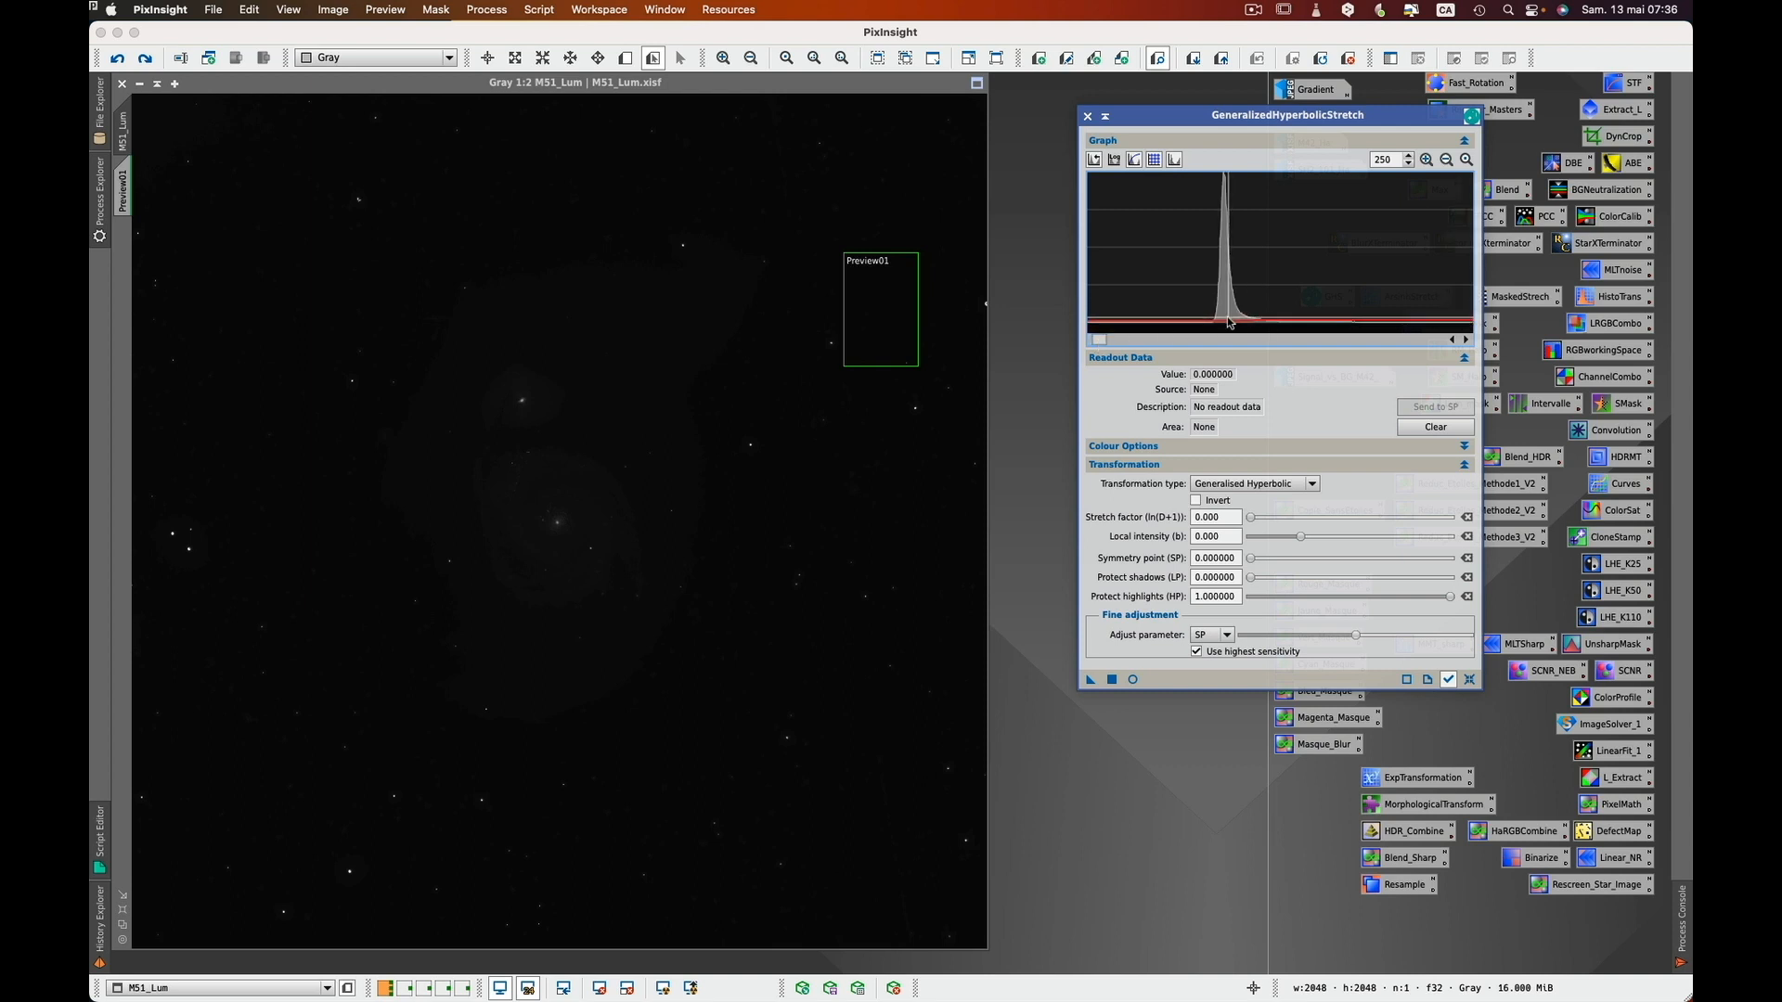
mouse_move(1229, 322)
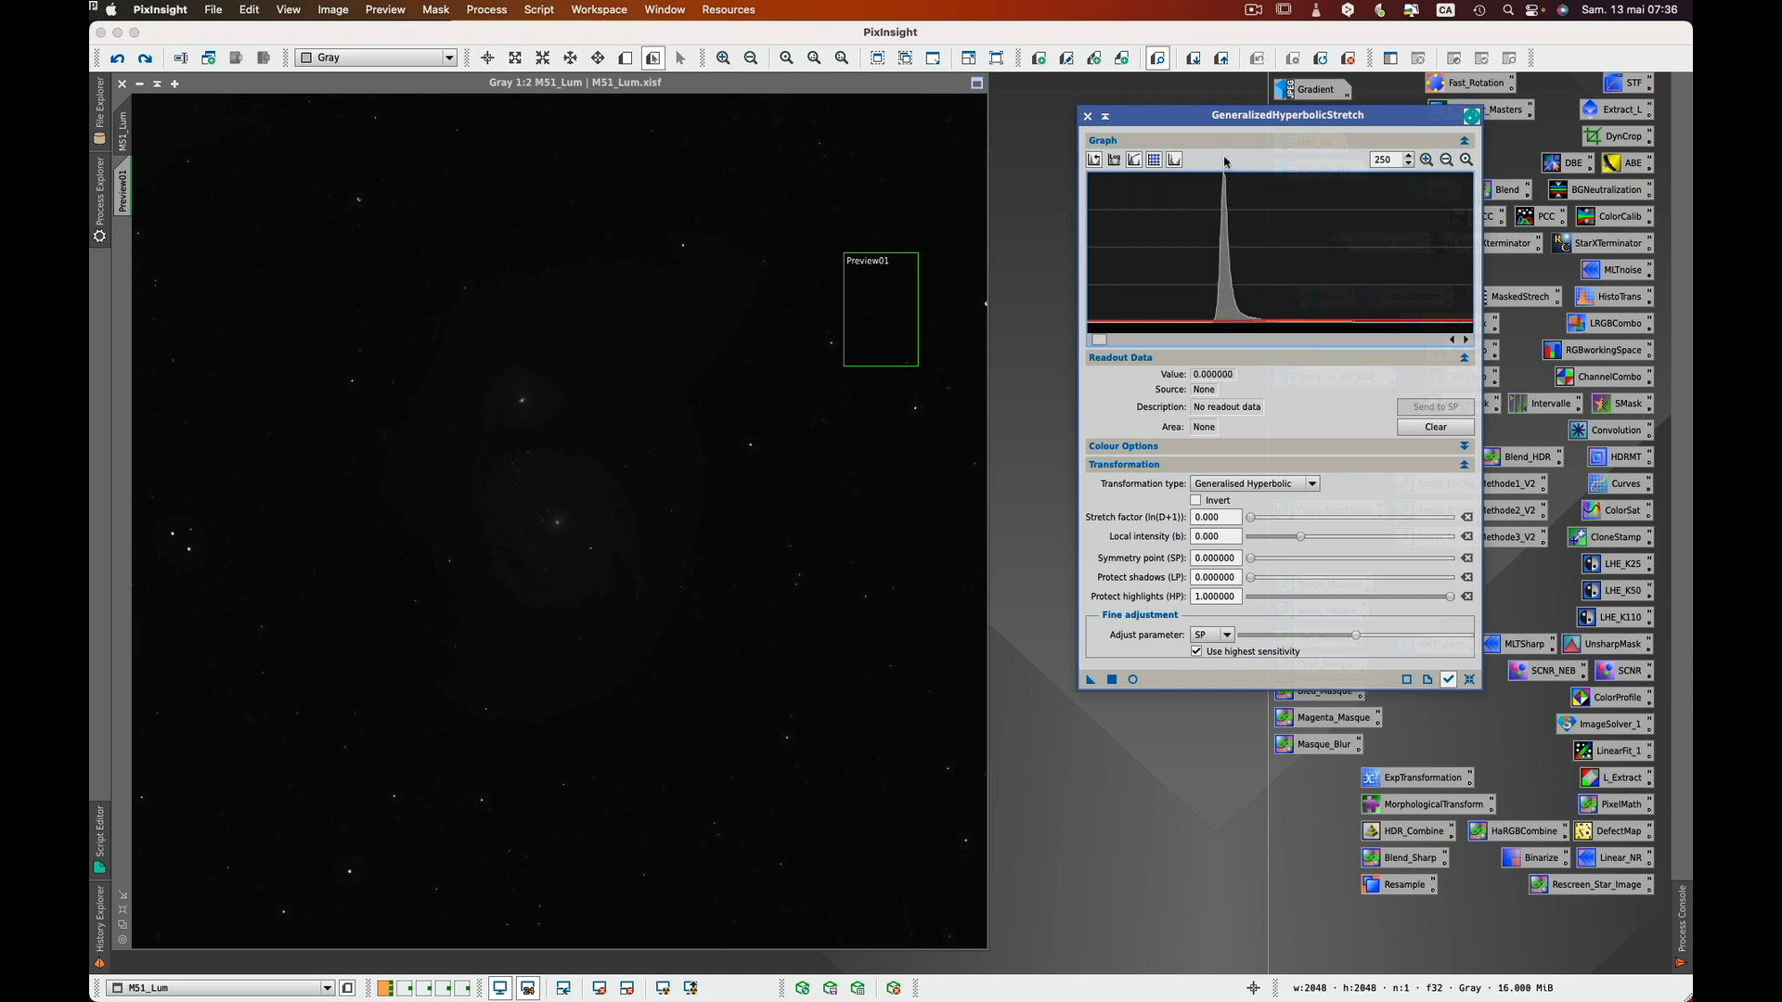
mouse_move(1224, 196)
- Compare the histogram of the Preview01 background area with that of the full M51_Lum image
left_click(371, 88)
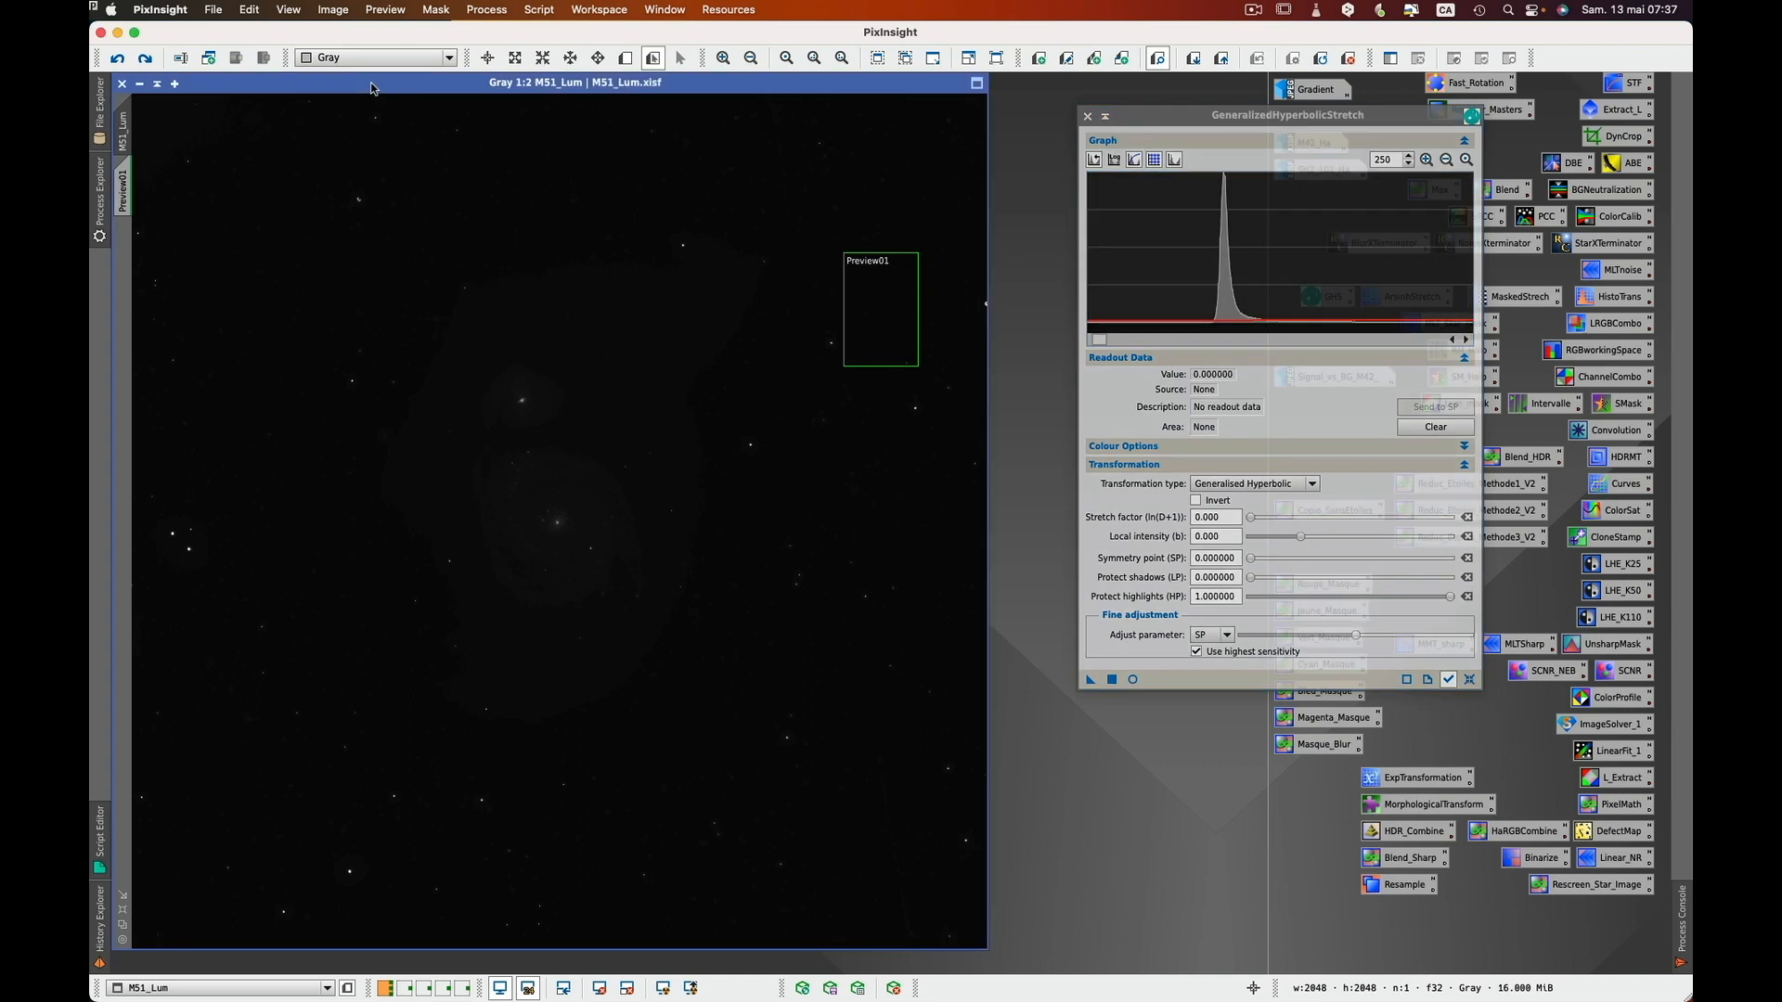
left_click(124, 190)
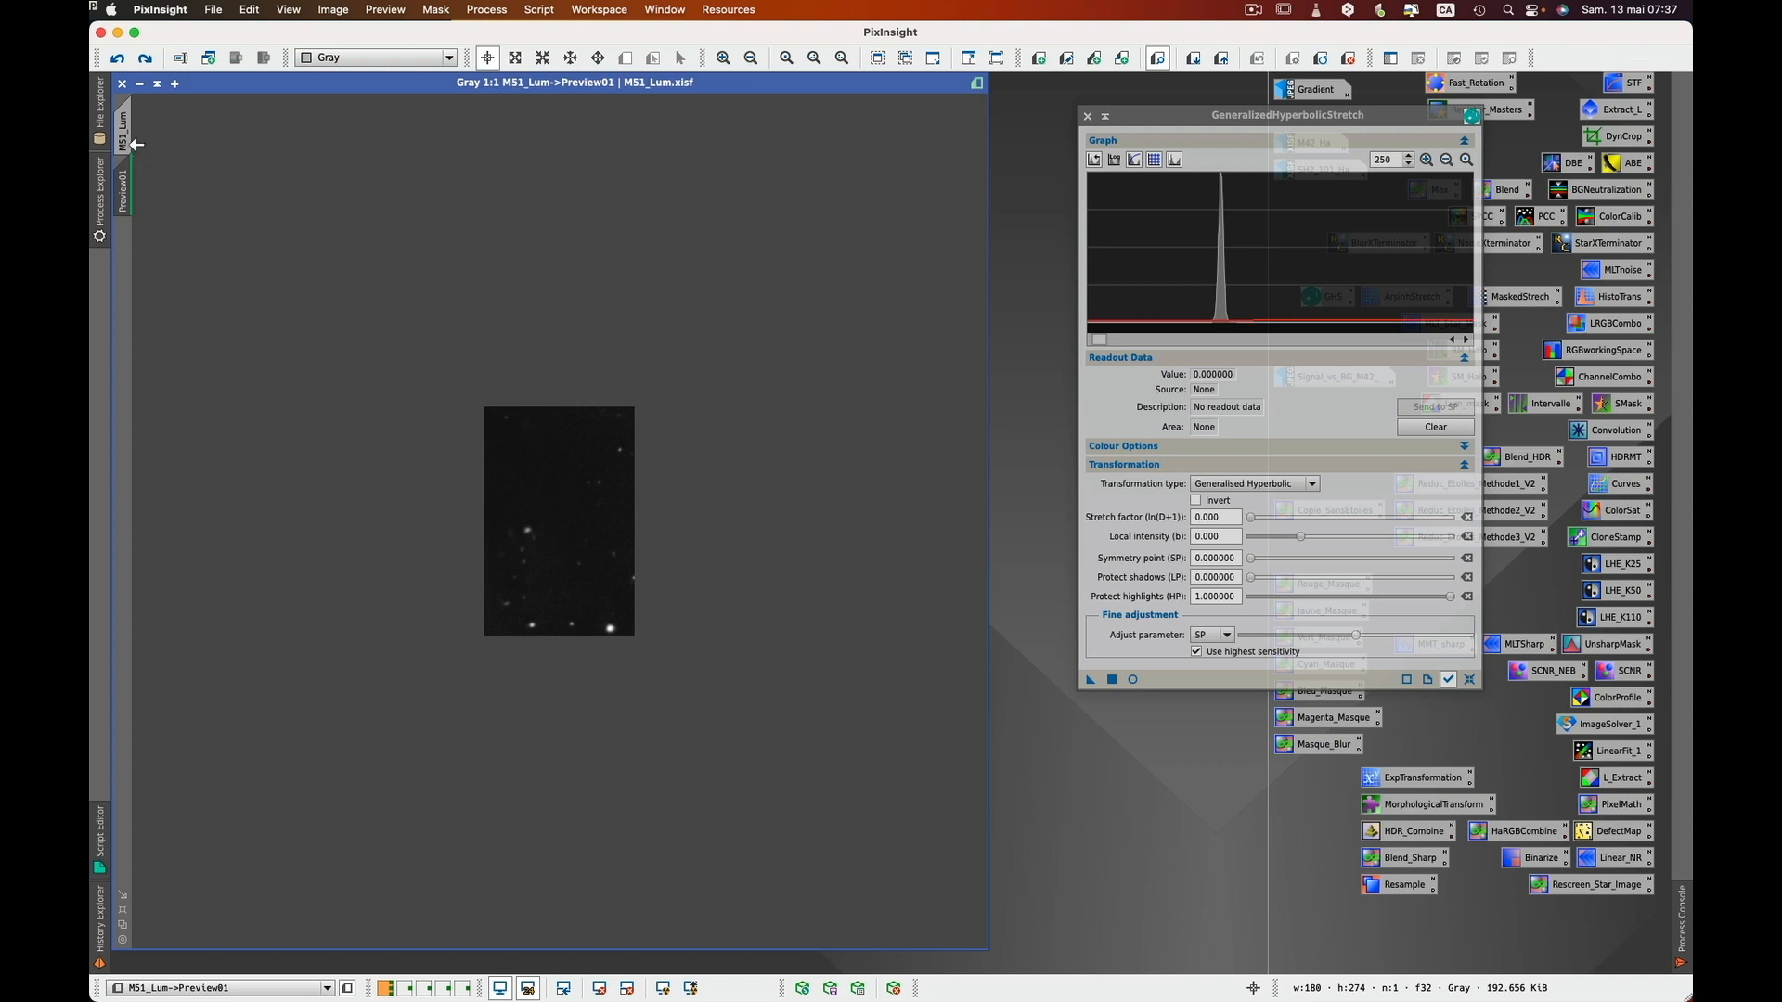
left_click(130, 136)
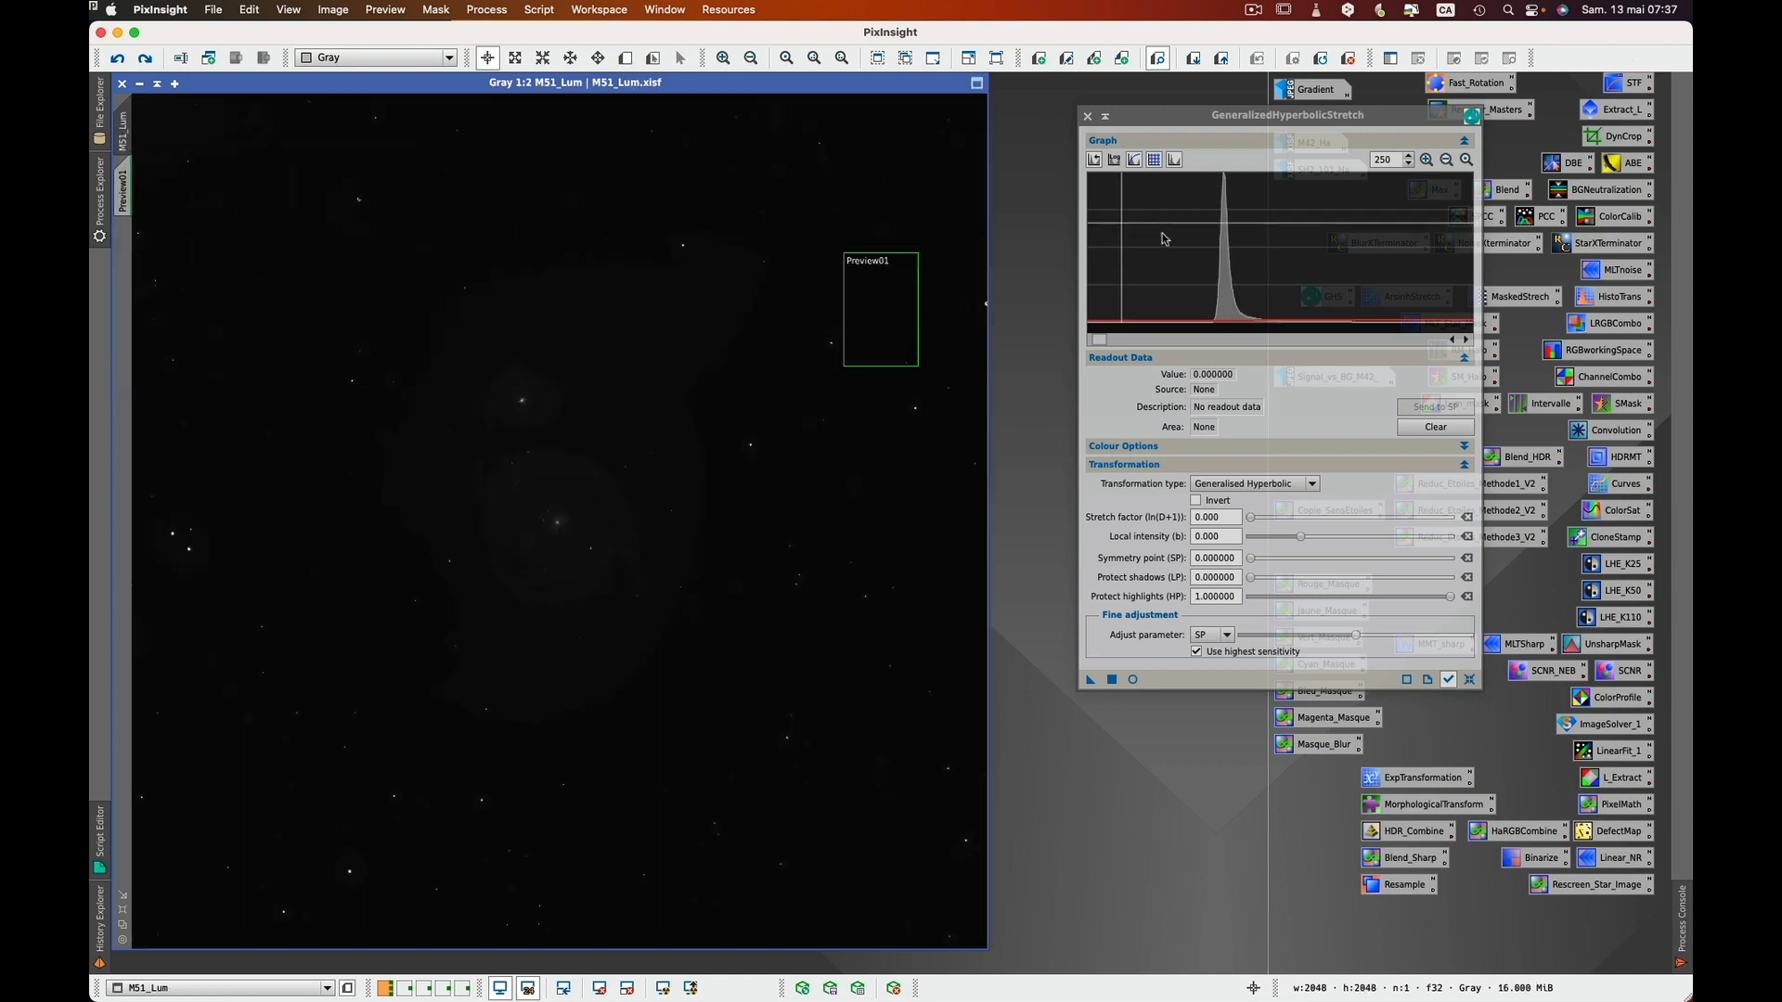
- Magnify the histogram to 500, read the level at its peak, and restore the graph zoom to 1
left_click(1222, 124)
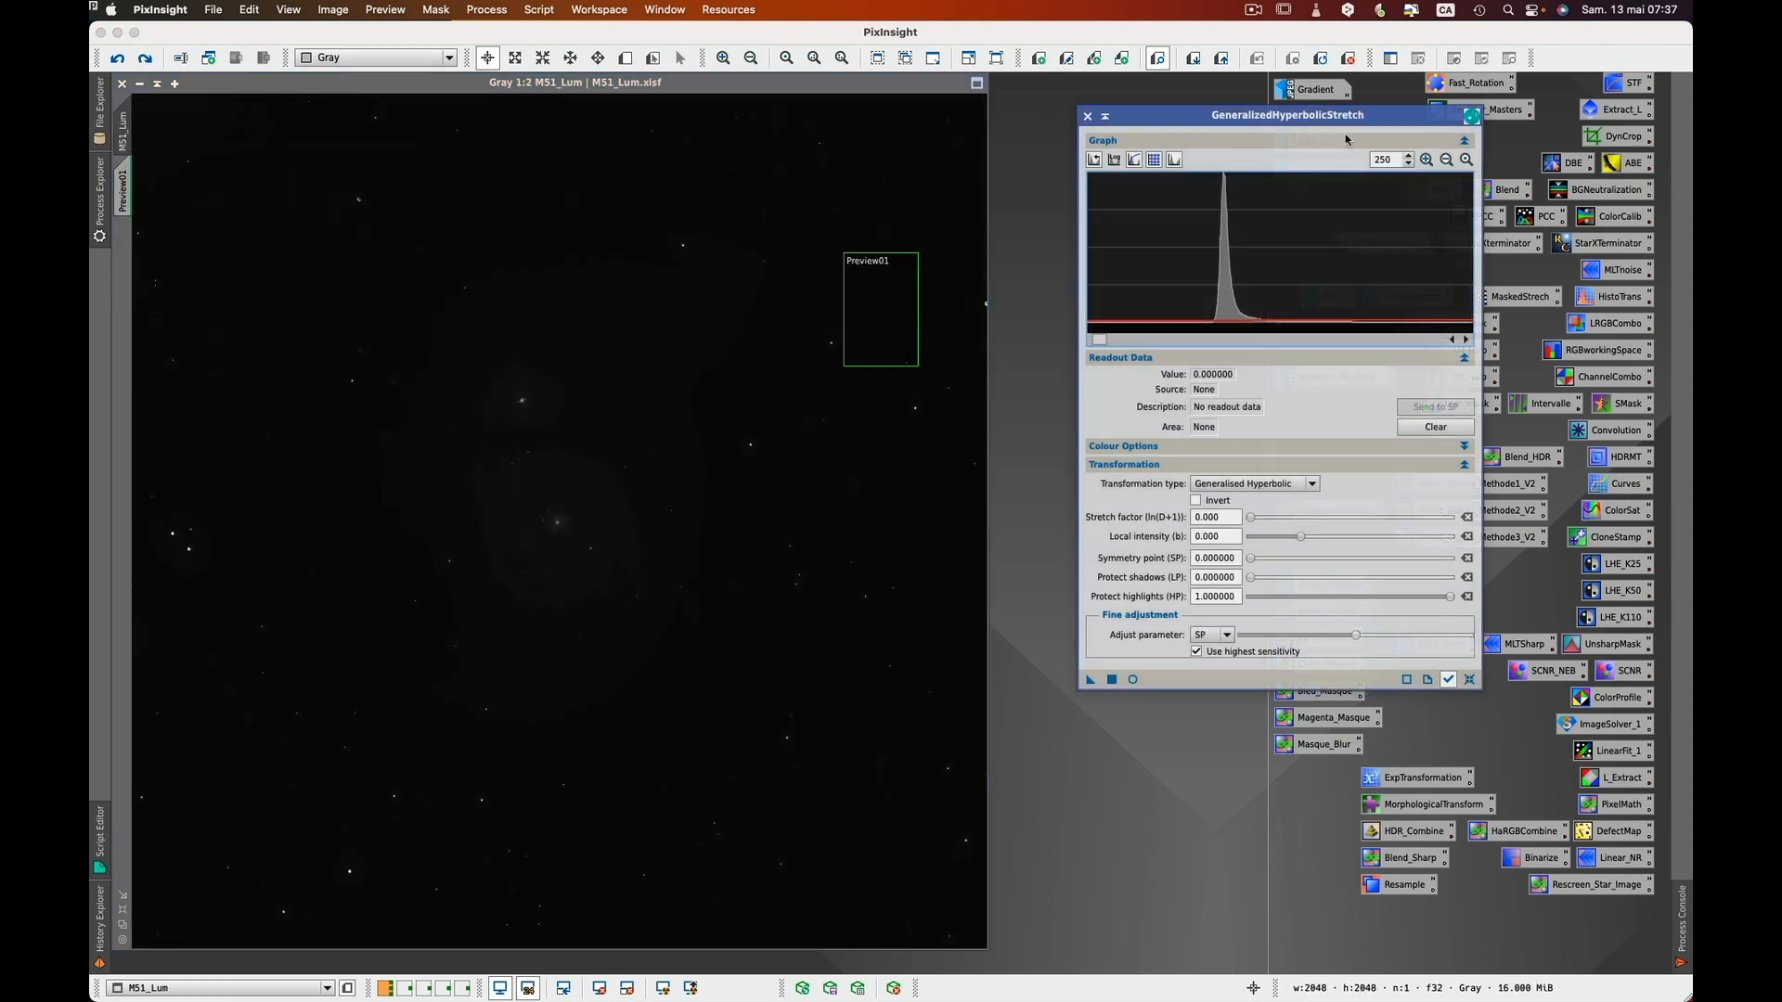
left_click(1426, 159)
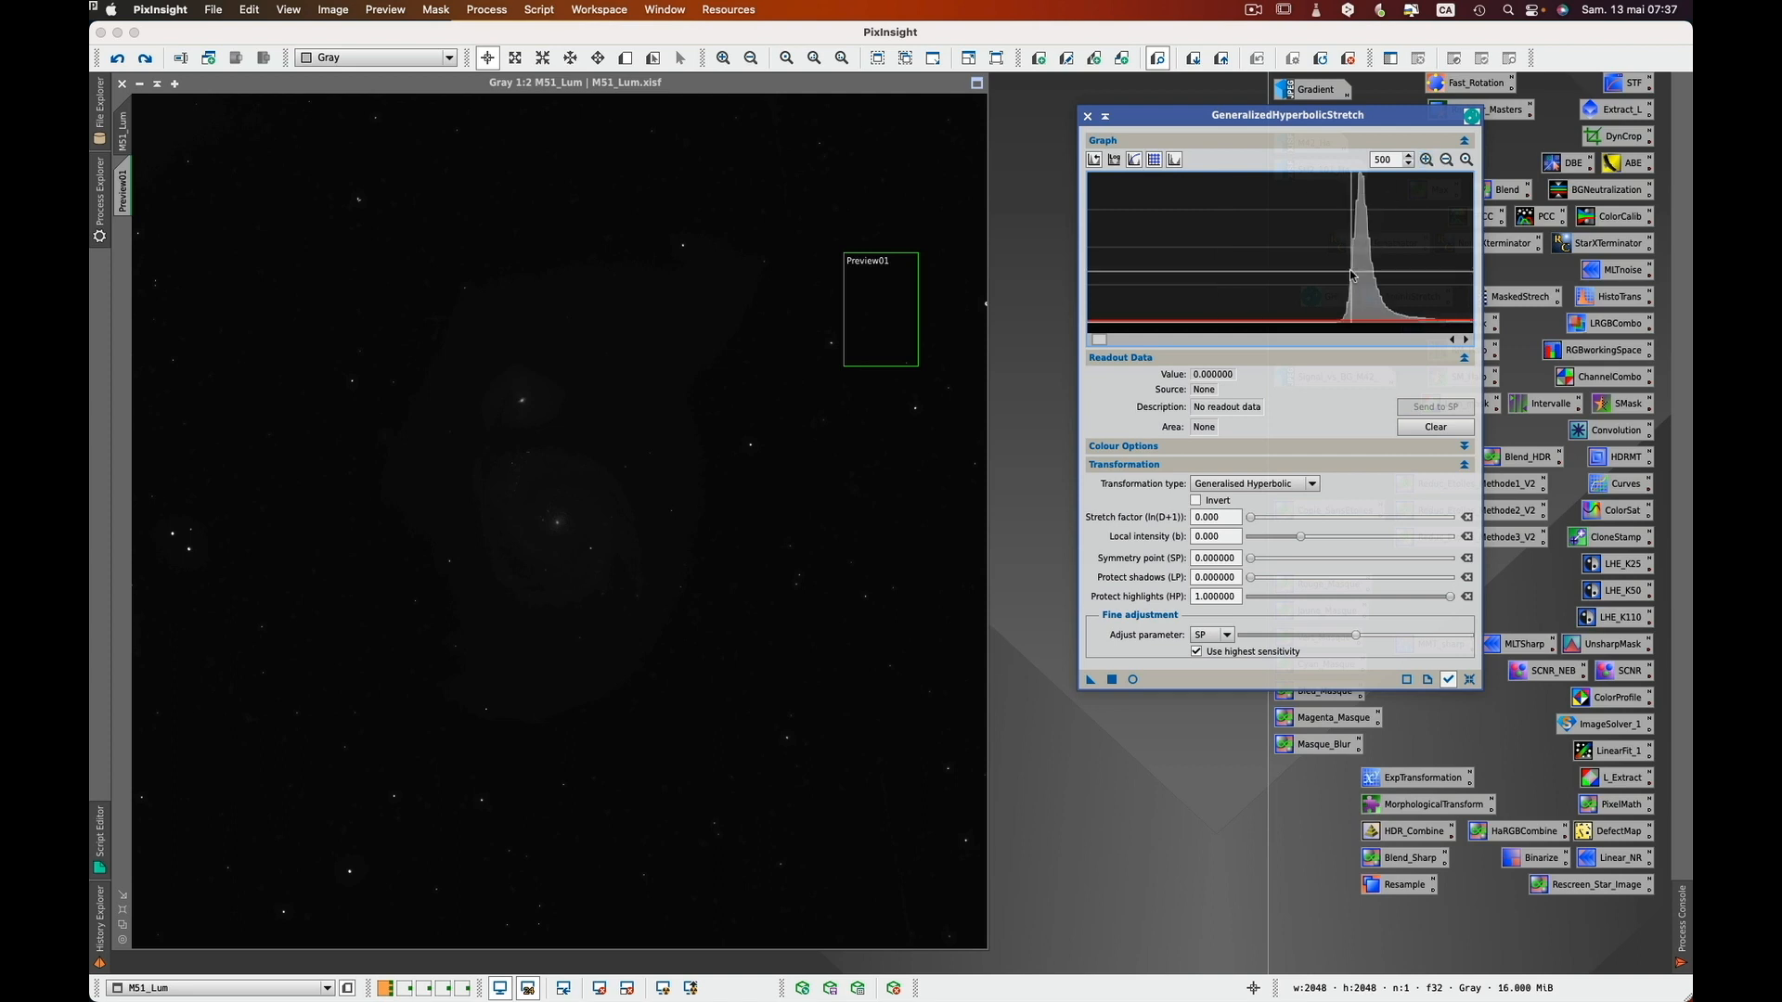
mouse_move(1362, 292)
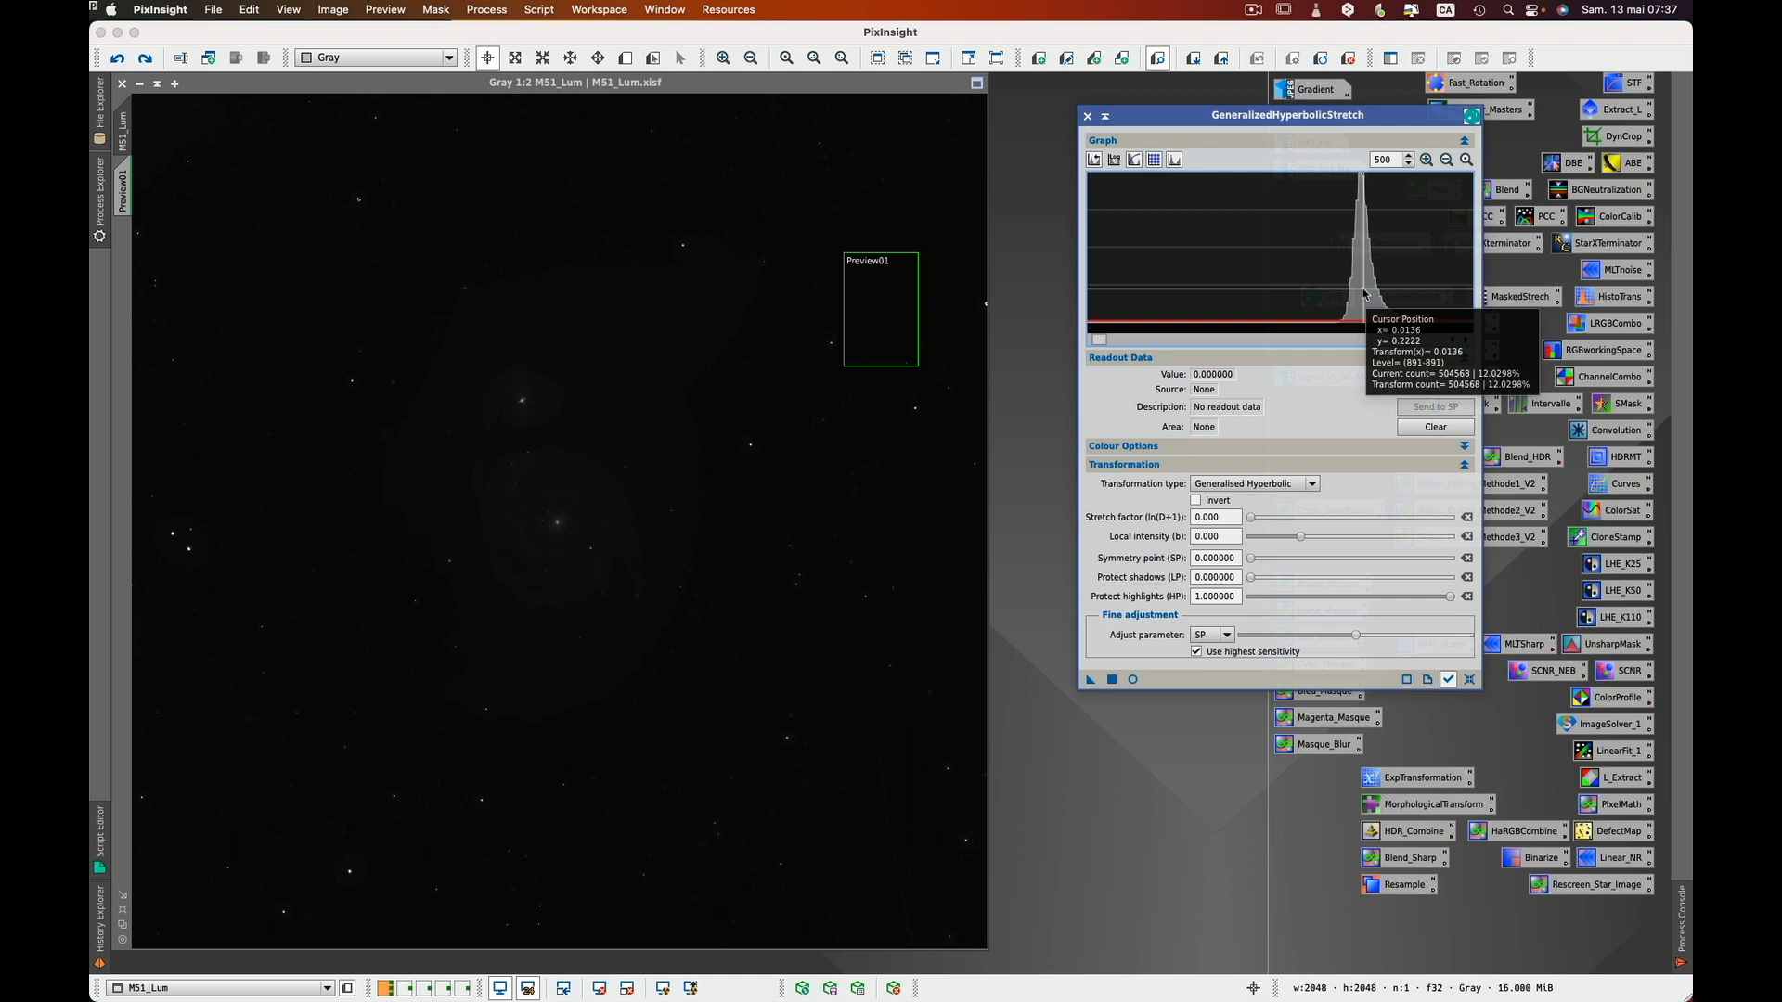
left_click(1446, 160)
left_click(1446, 161)
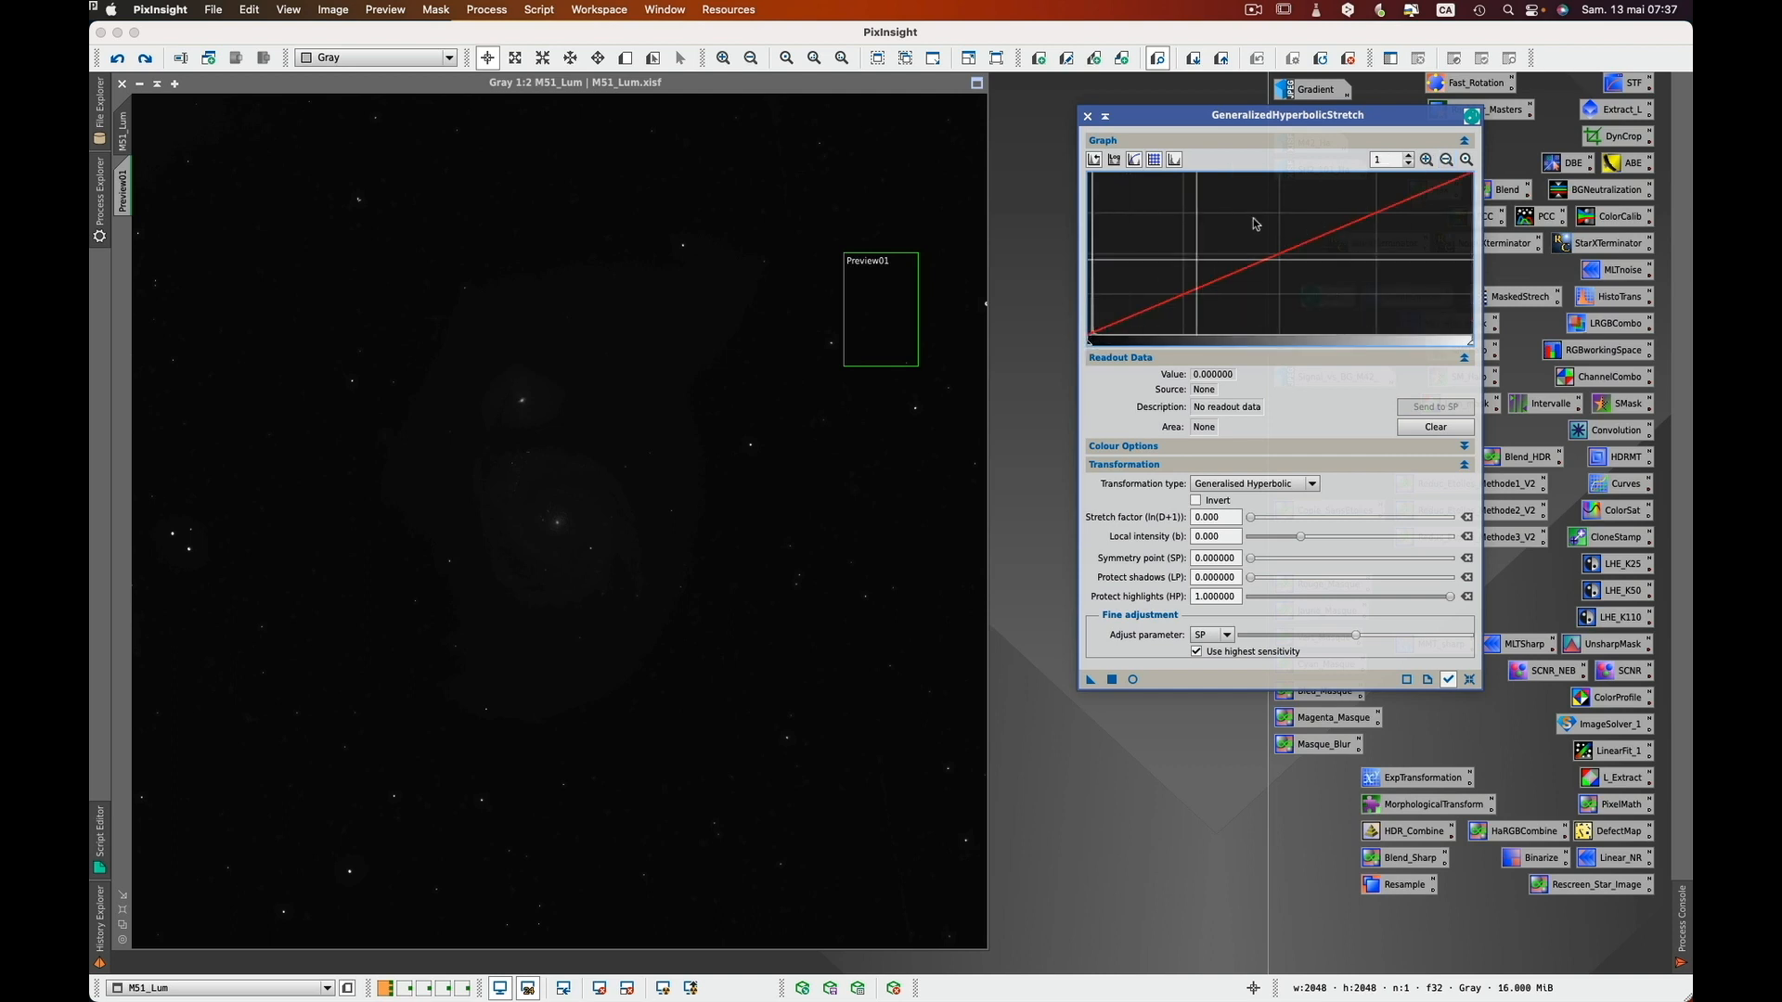
- Pick the histogram level 0.013333 just before the peak and, with the Linear transformation type, set the blackpoint to 0.013333
left_click(1428, 160)
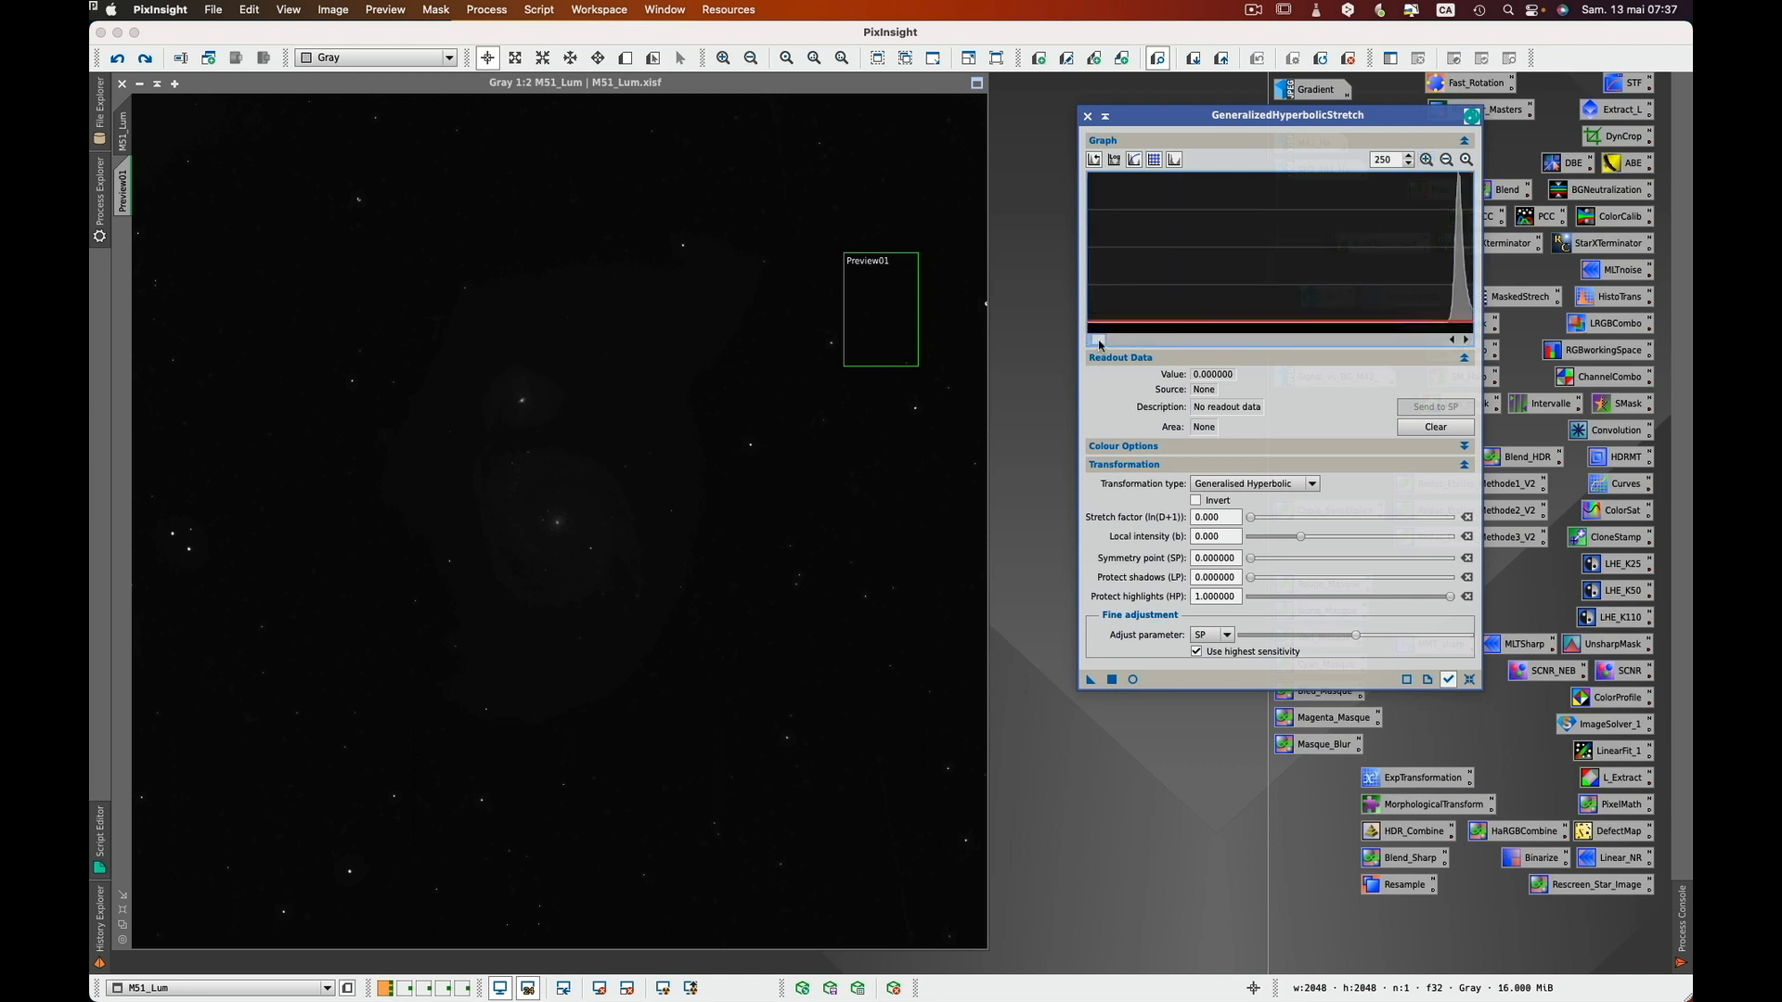
left_click(1434, 320)
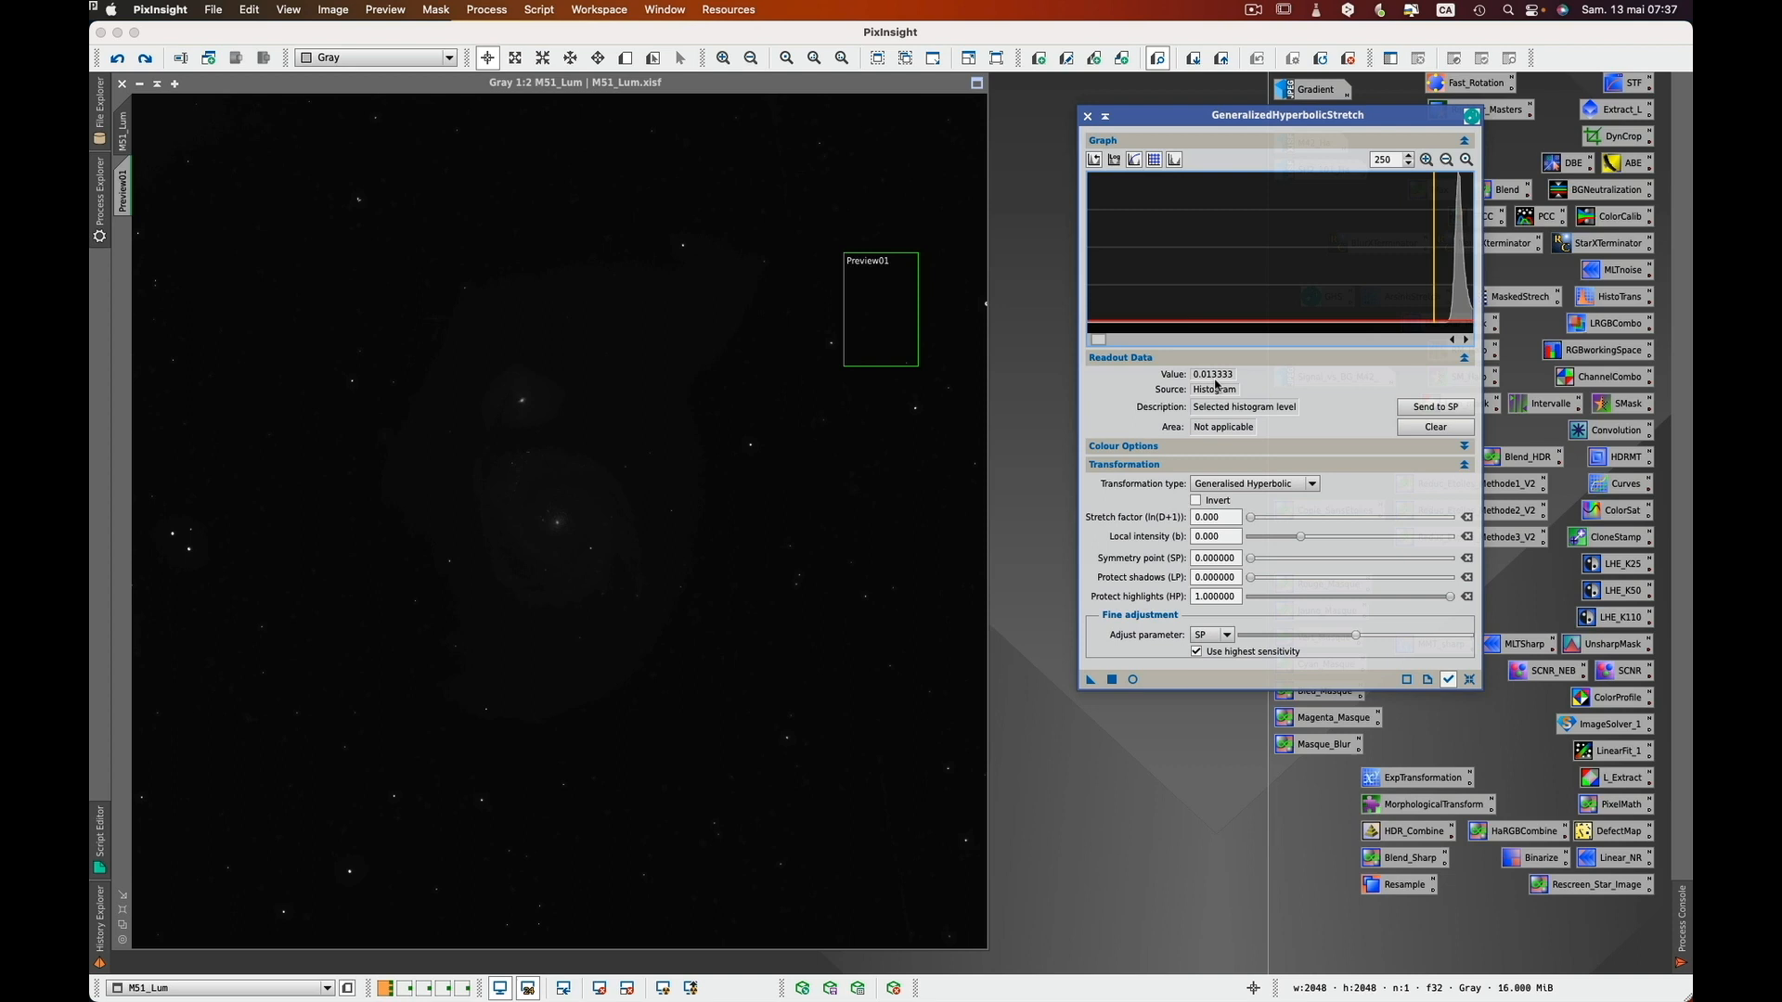
left_click(1312, 484)
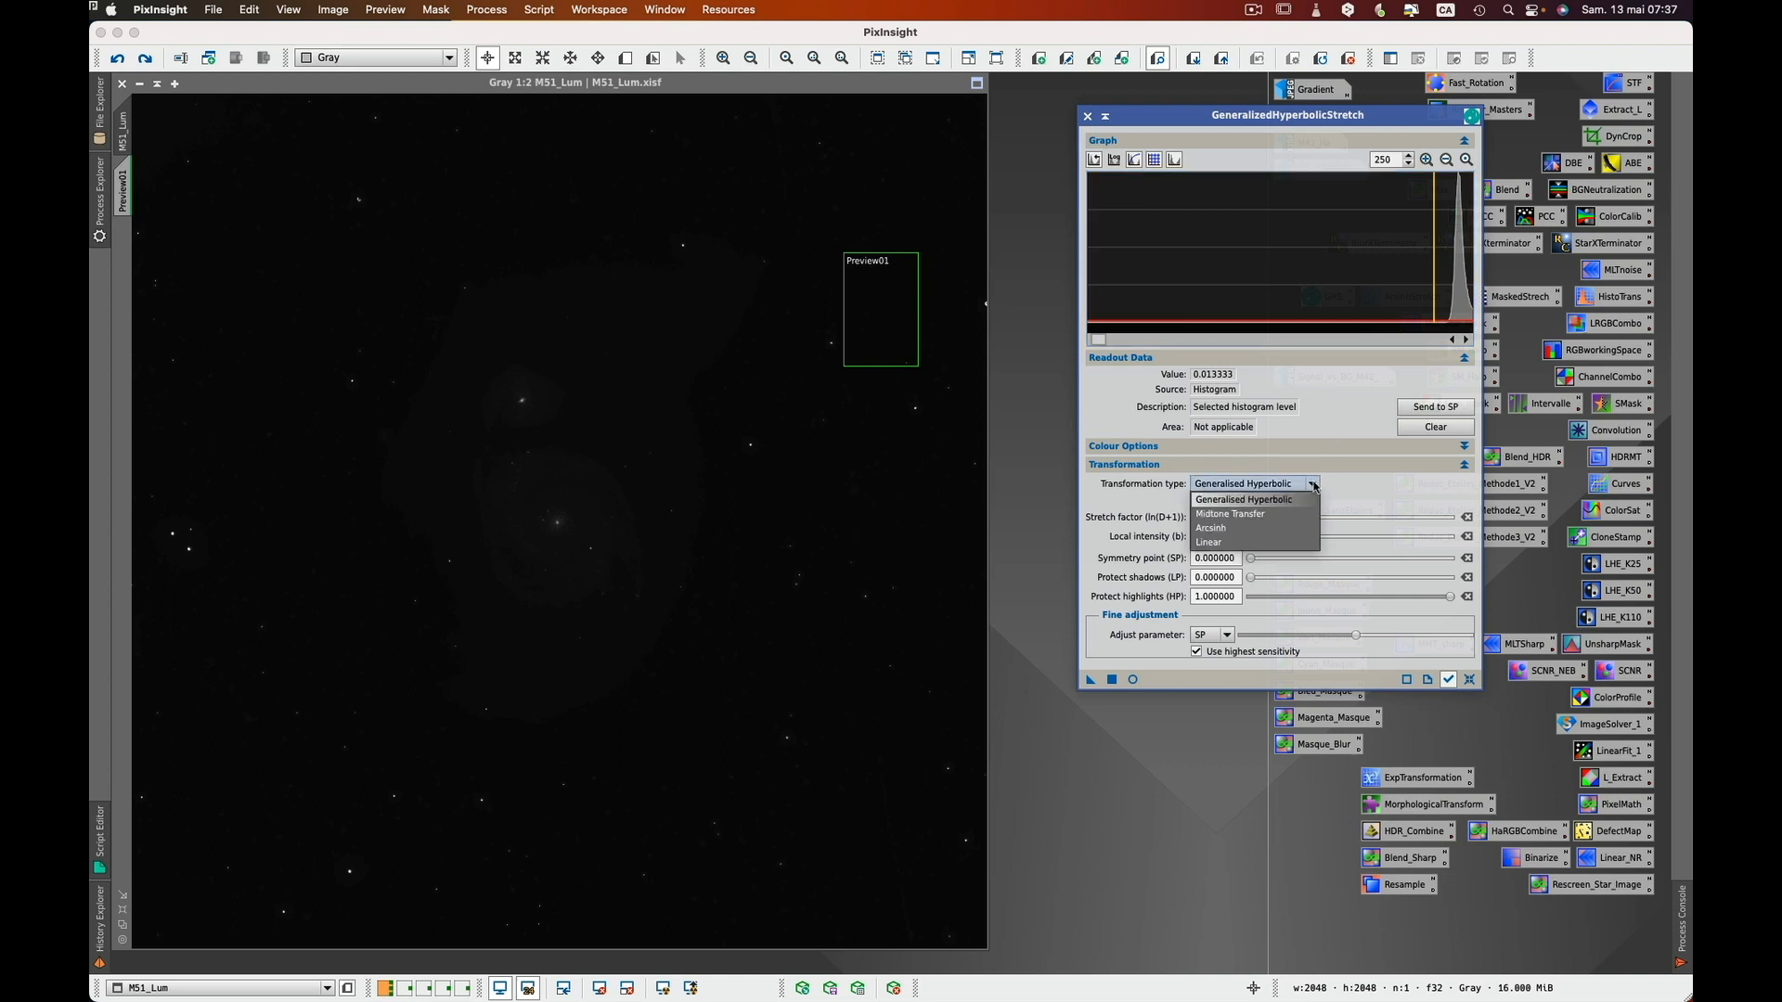
left_click(1281, 543)
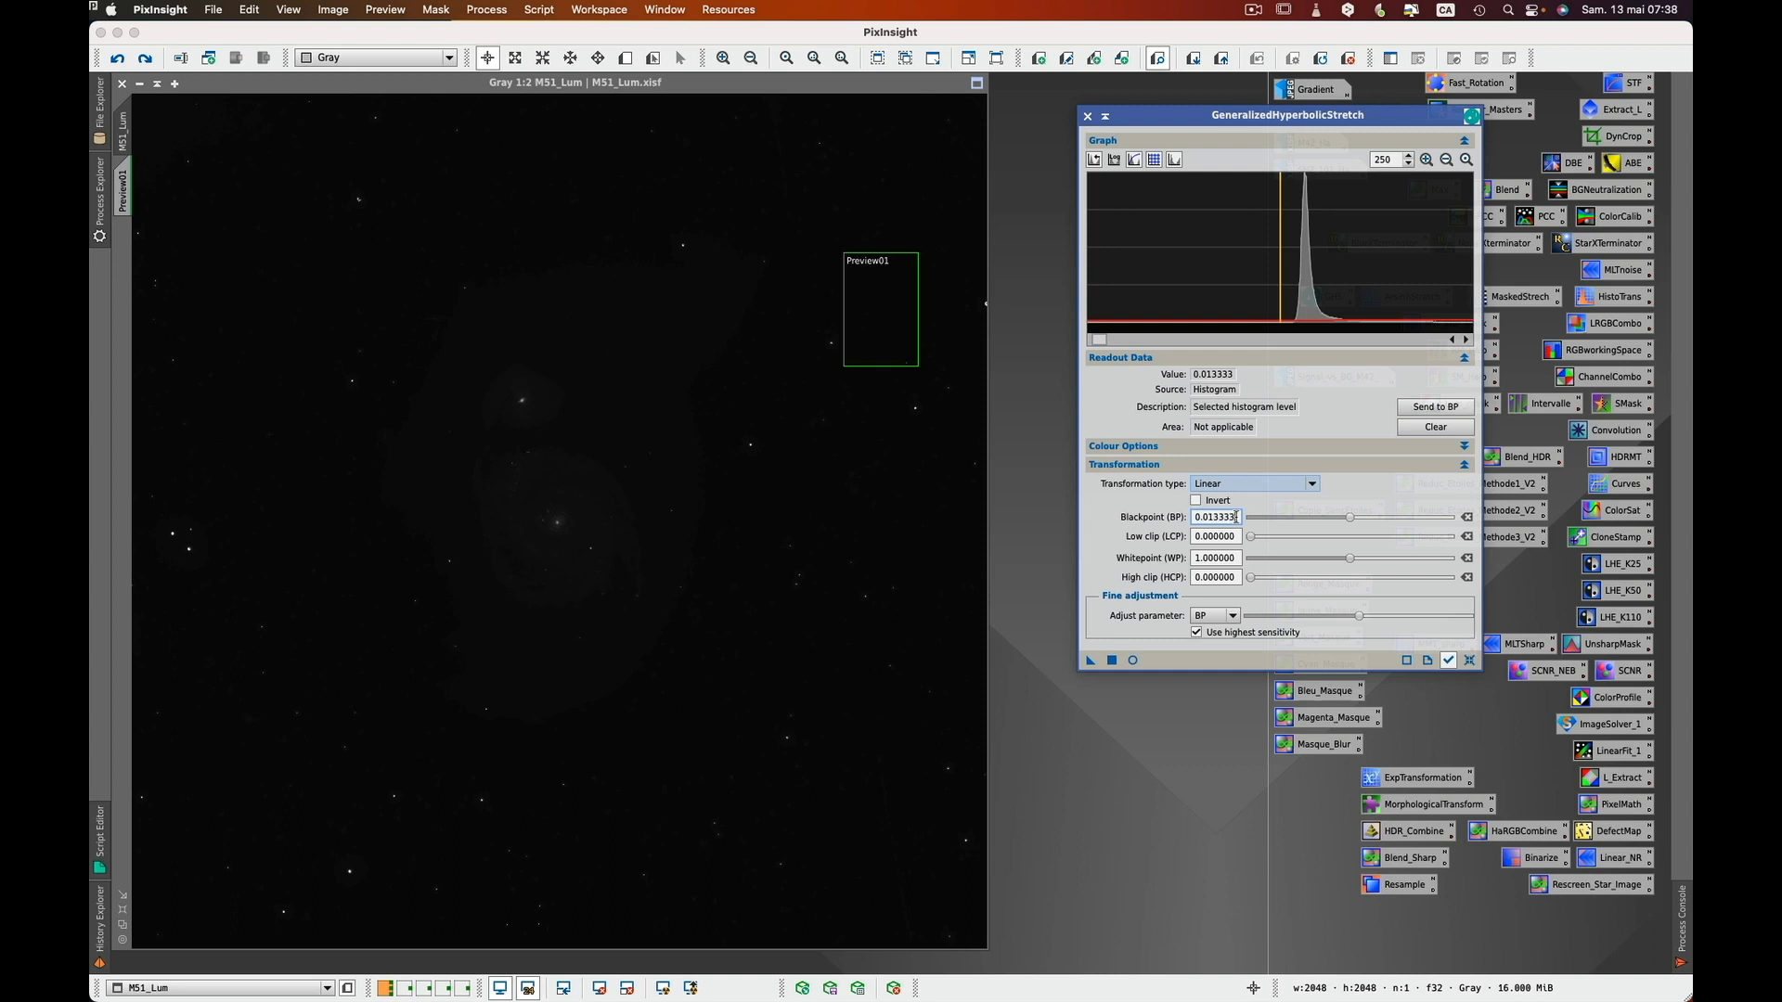
key("Tab")
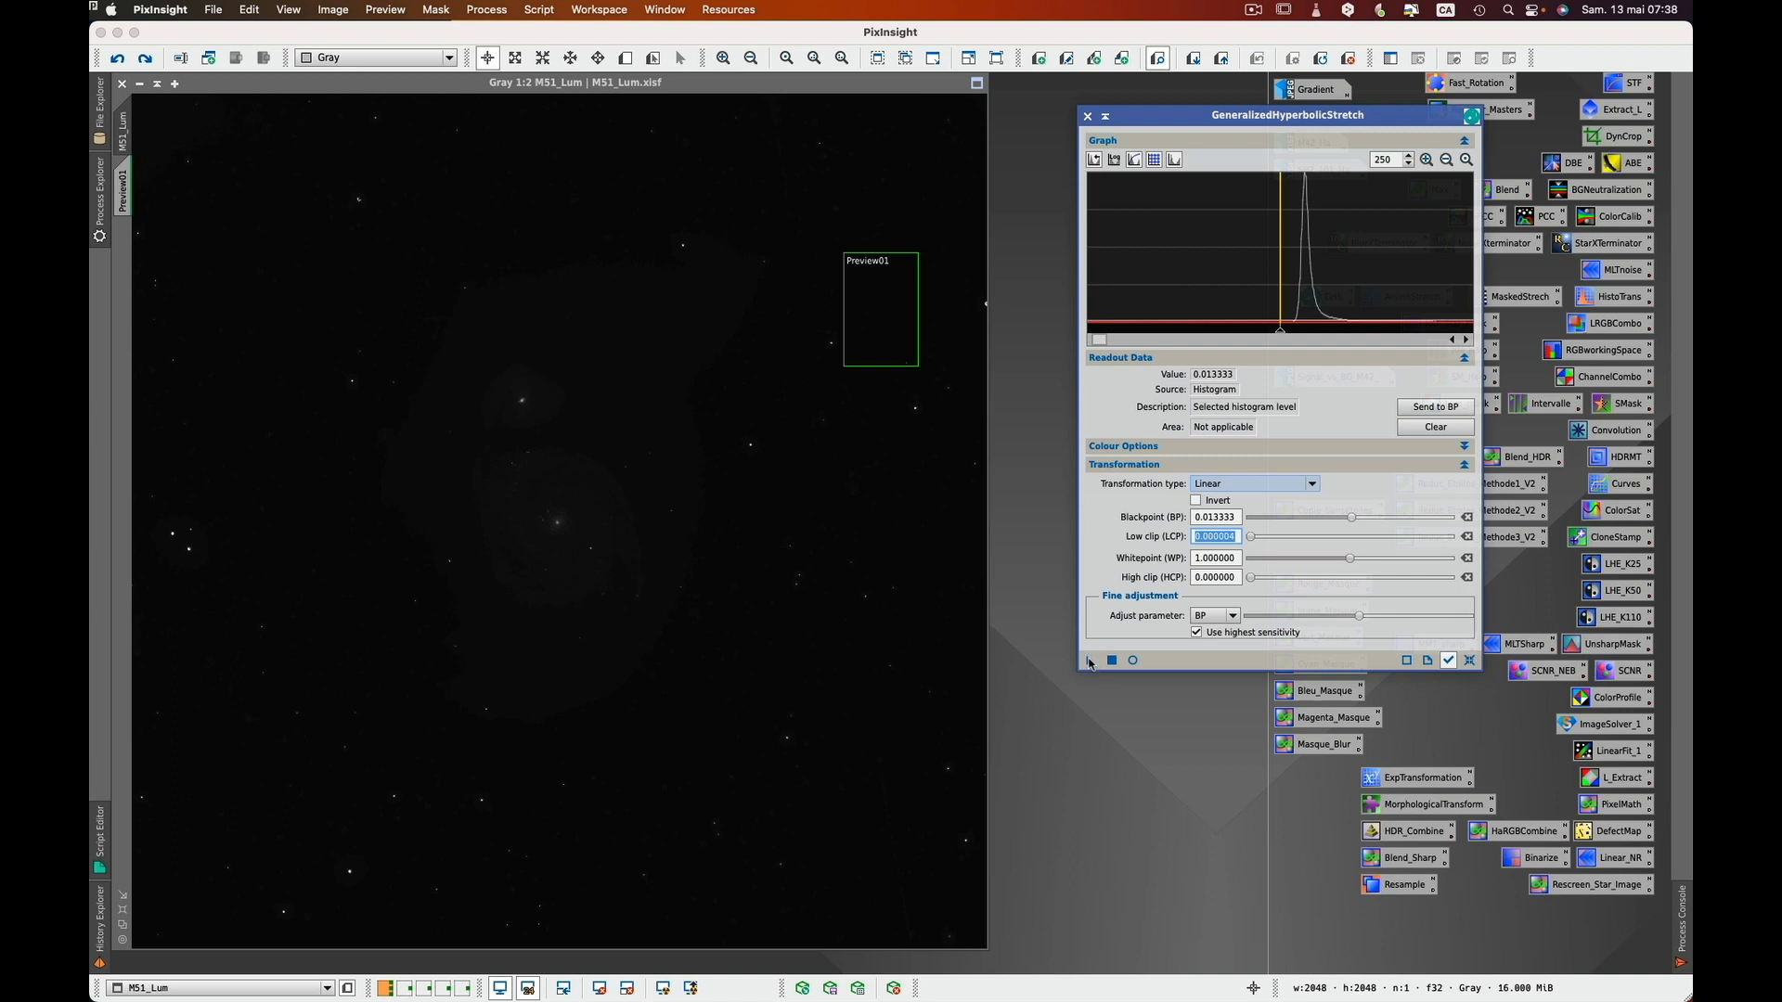
- Apply the Linear blackpoint transformation to M51_Lum, and move the blackpoint back to -0.013015 while inspecting the histogram's base at zoom 250
left_click_drag(1091, 665, 771, 659)
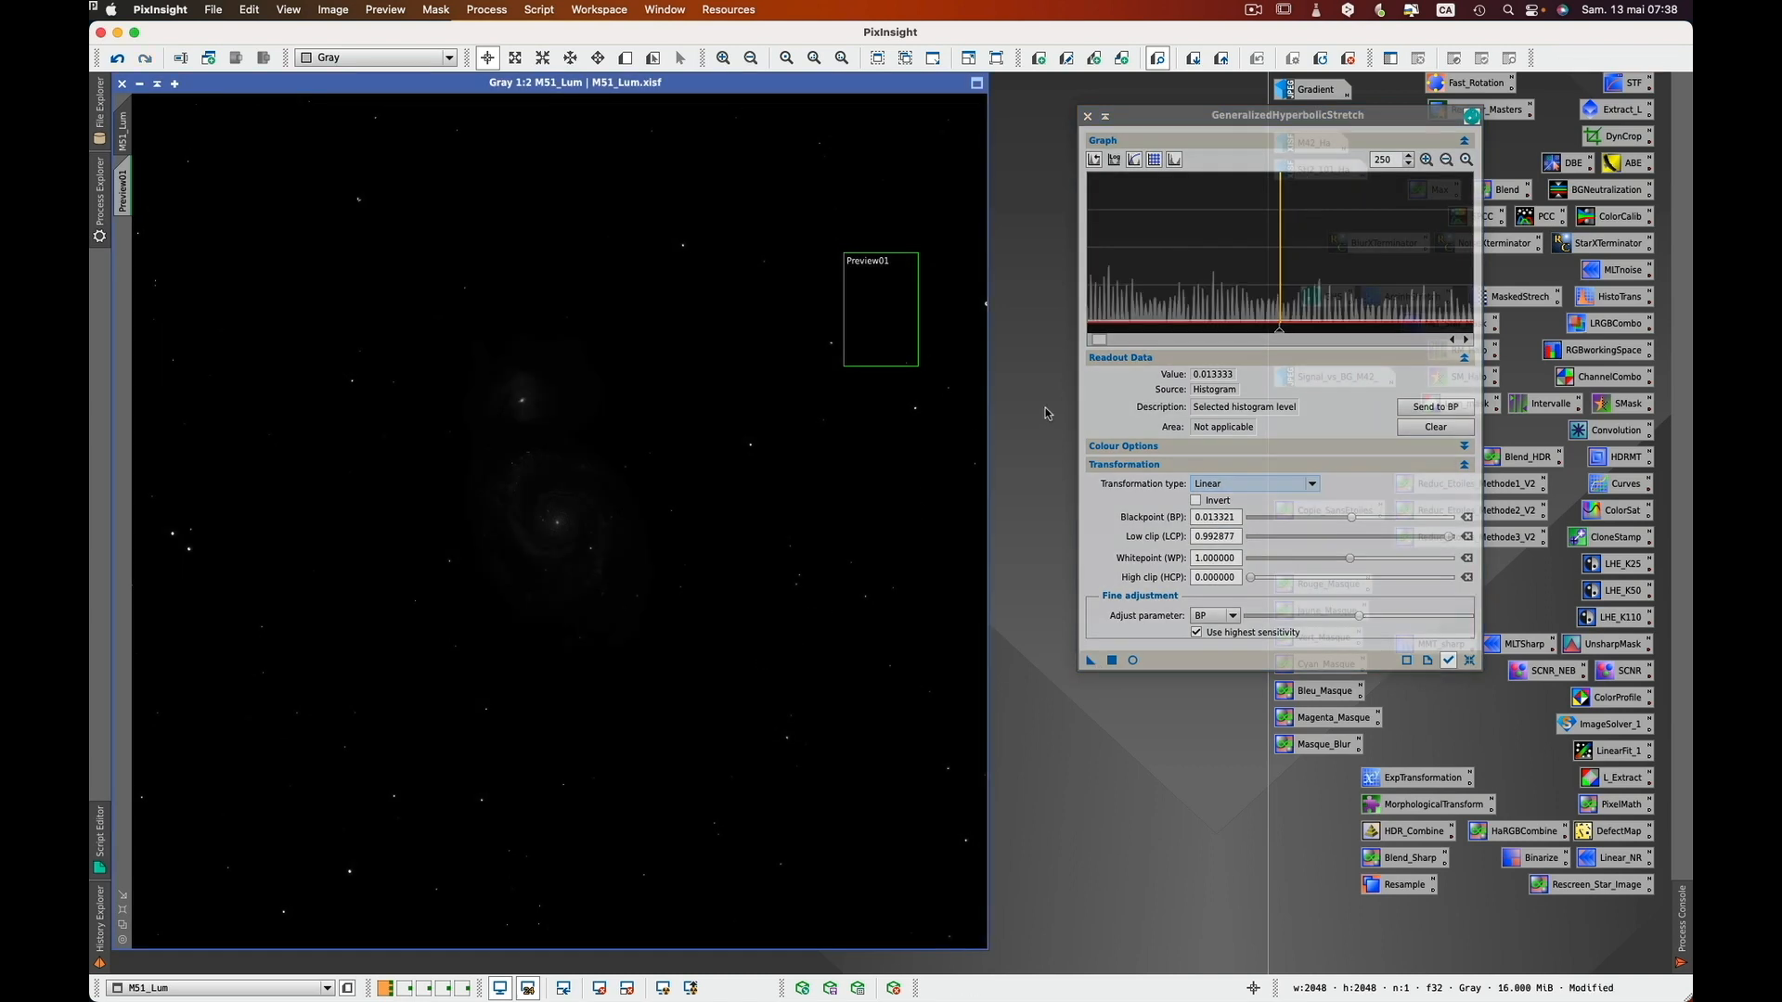
left_click(1446, 160)
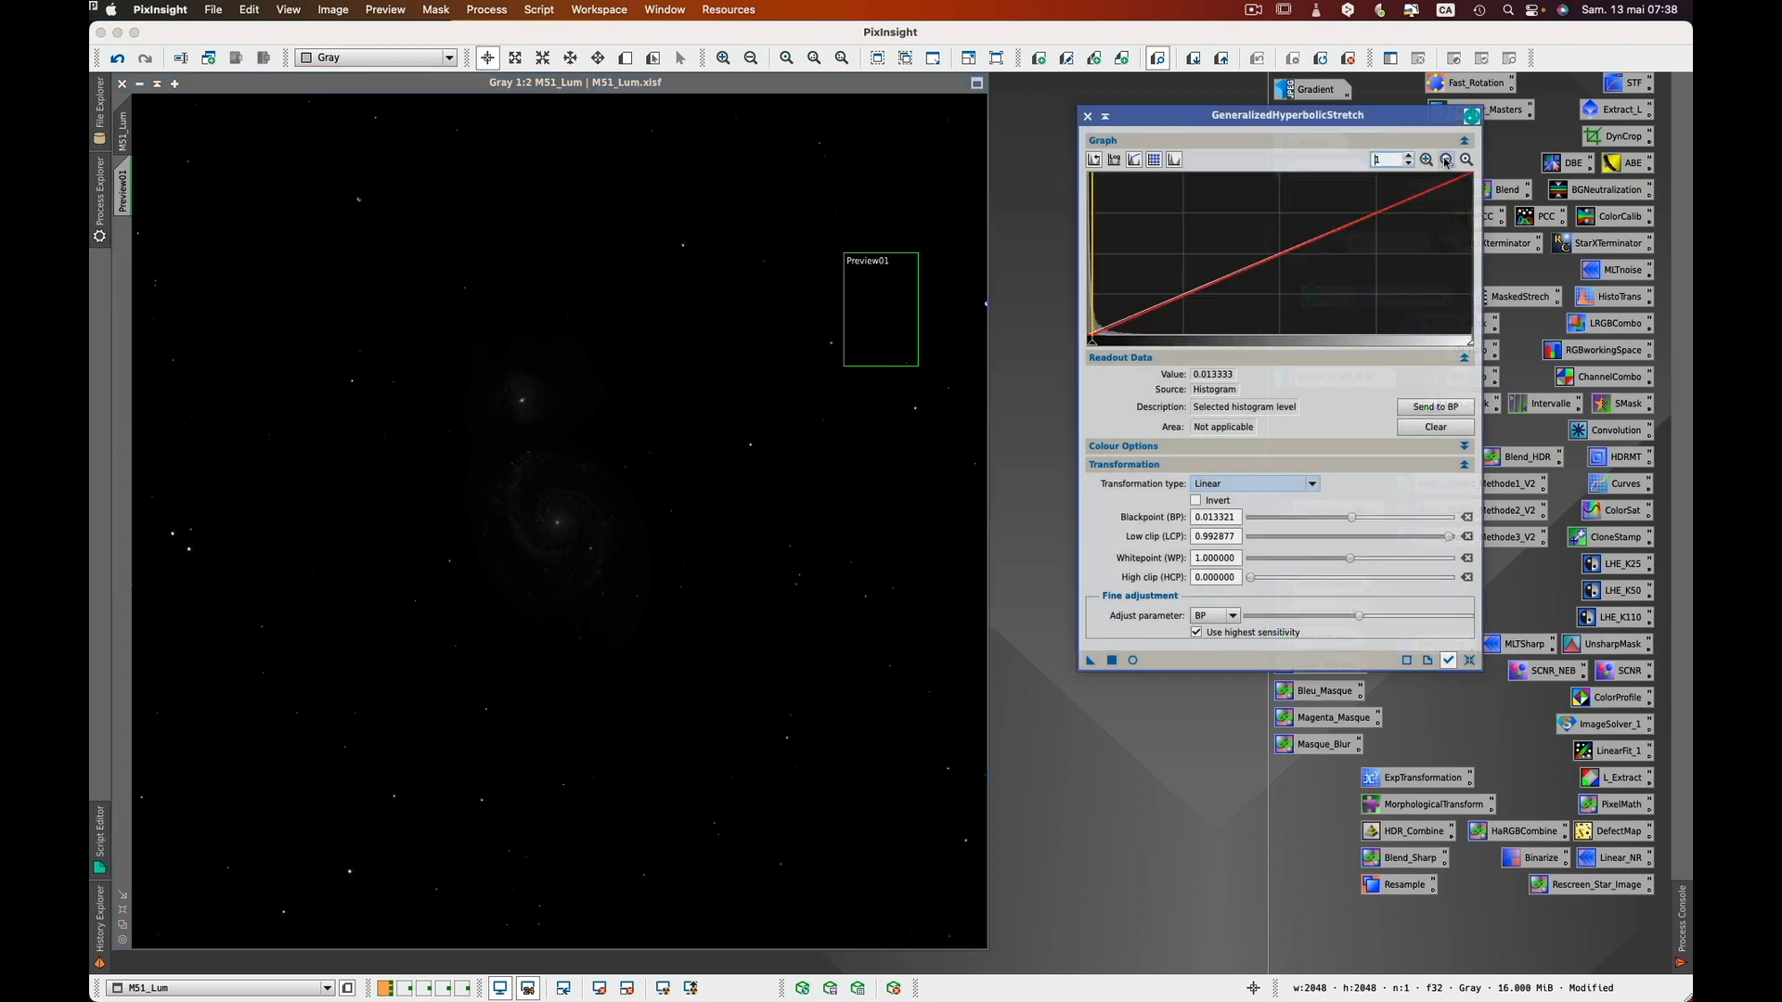
left_click_drag(1092, 341, 1082, 349)
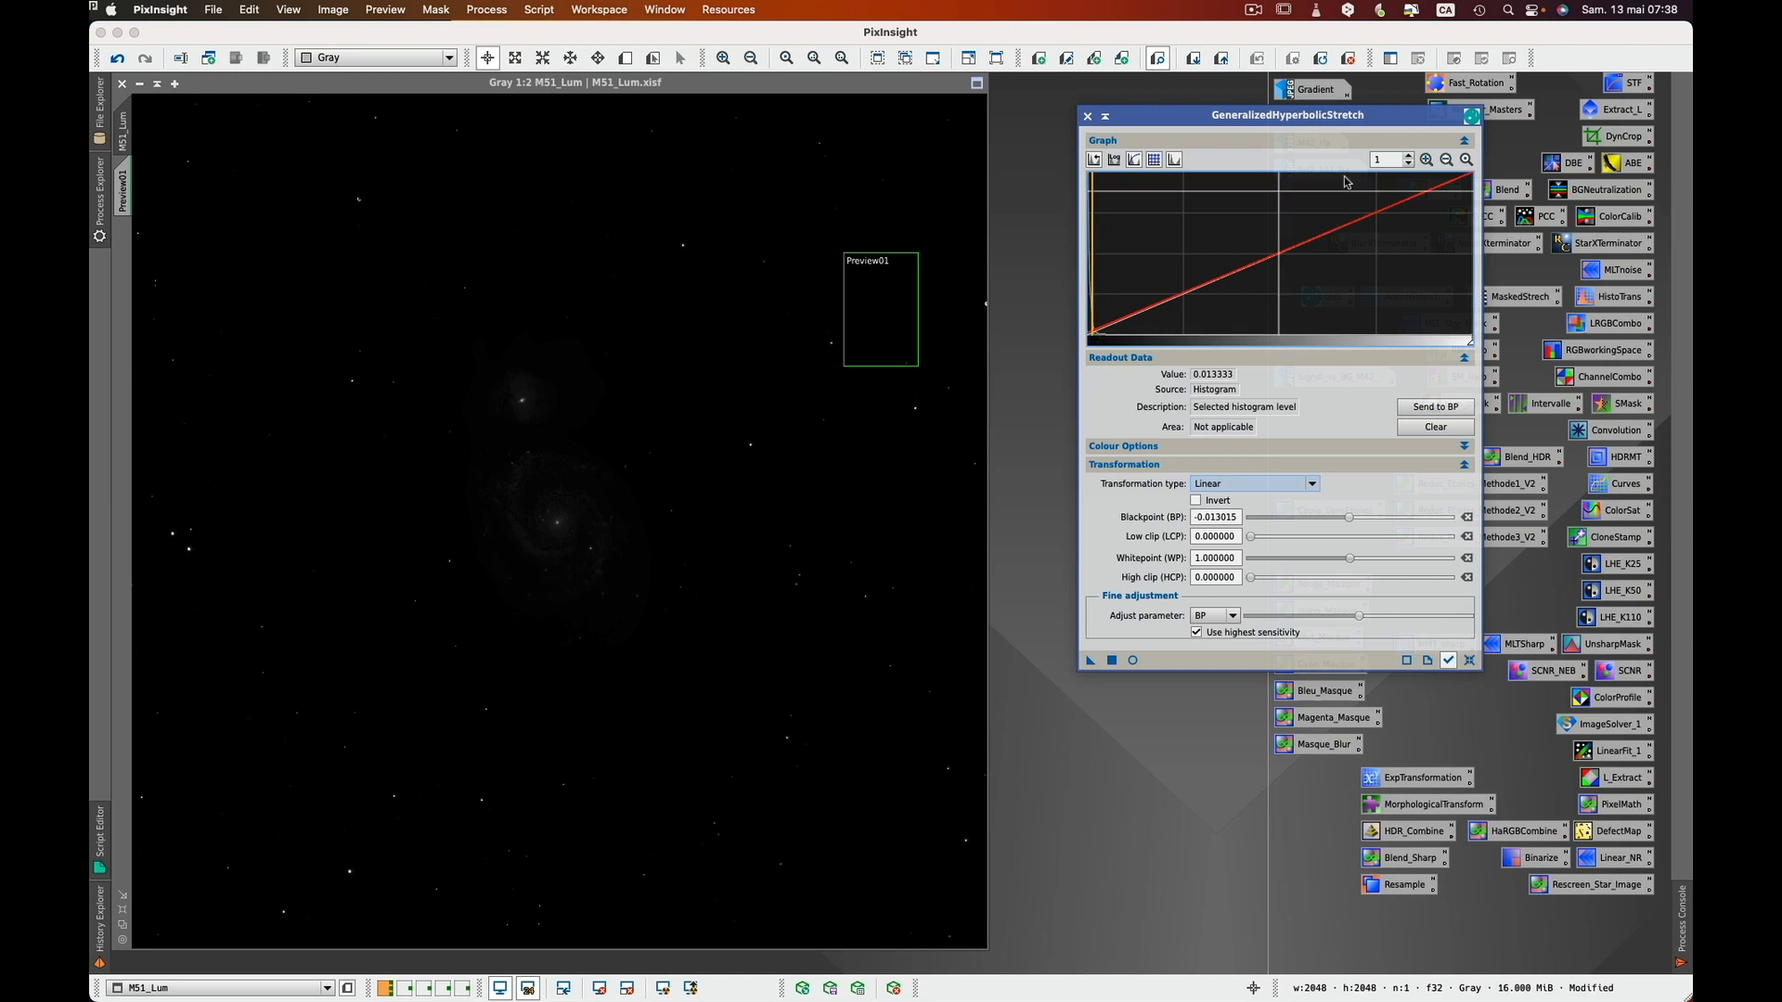
left_click(1427, 159)
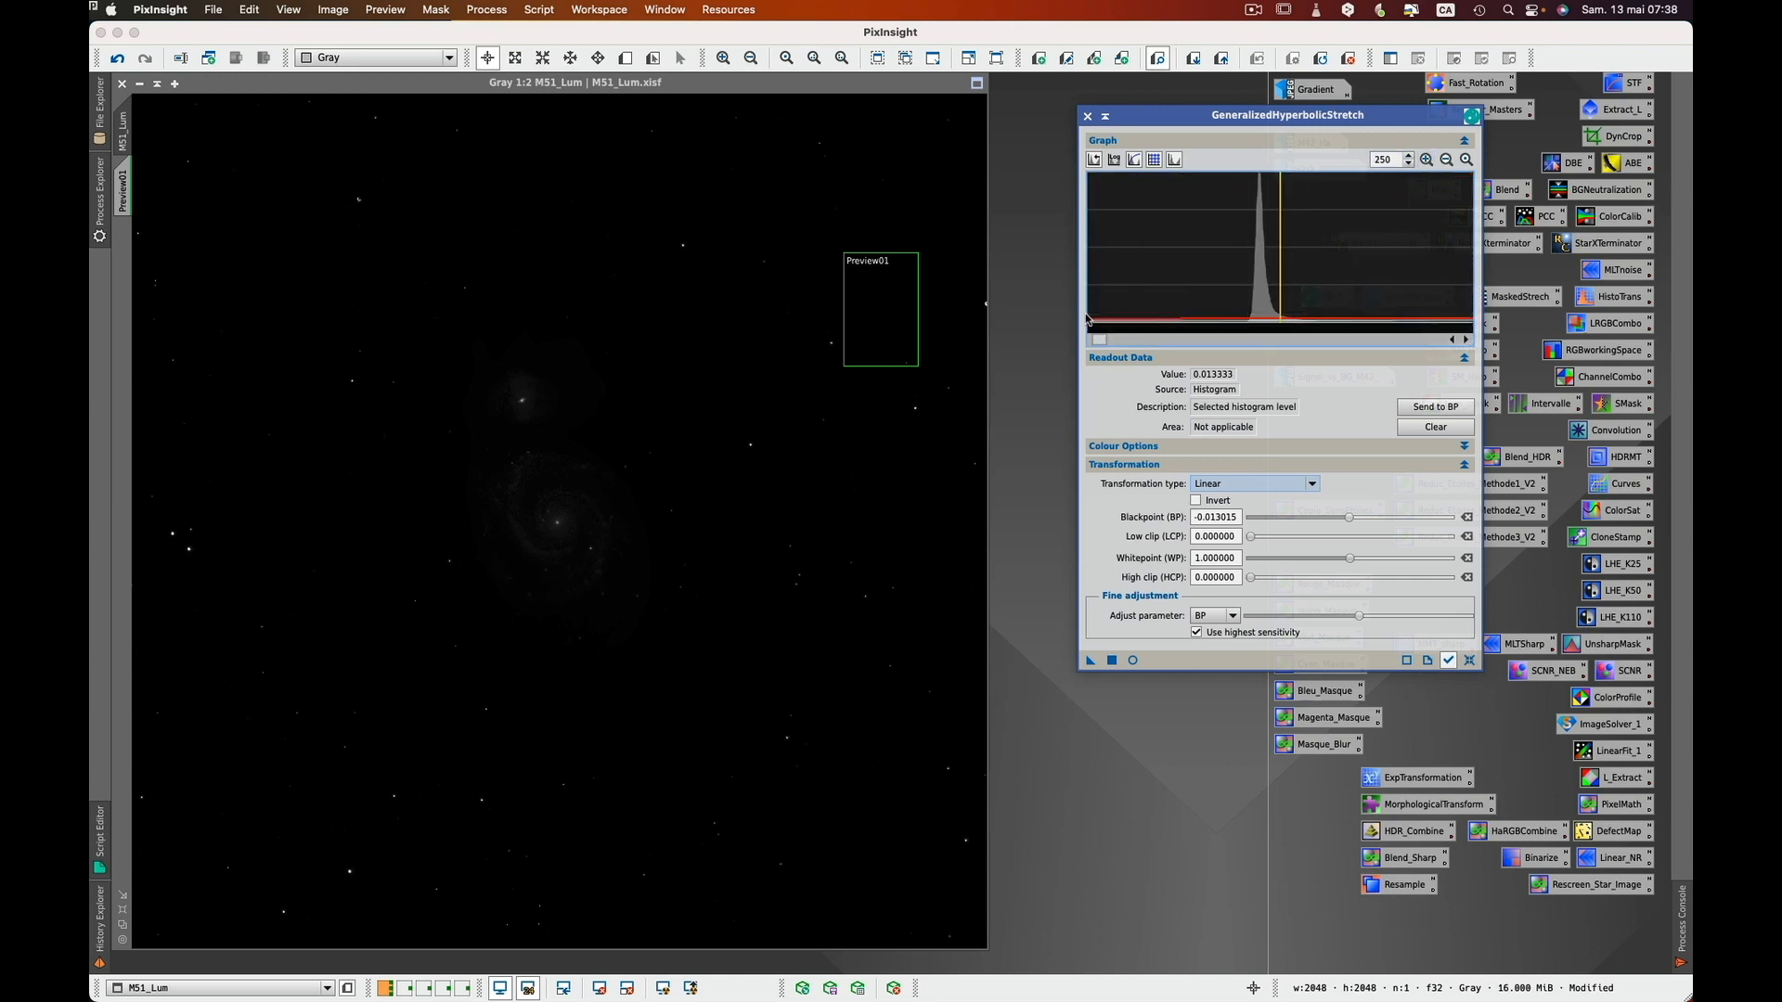
left_click_drag(1095, 339, 1091, 341)
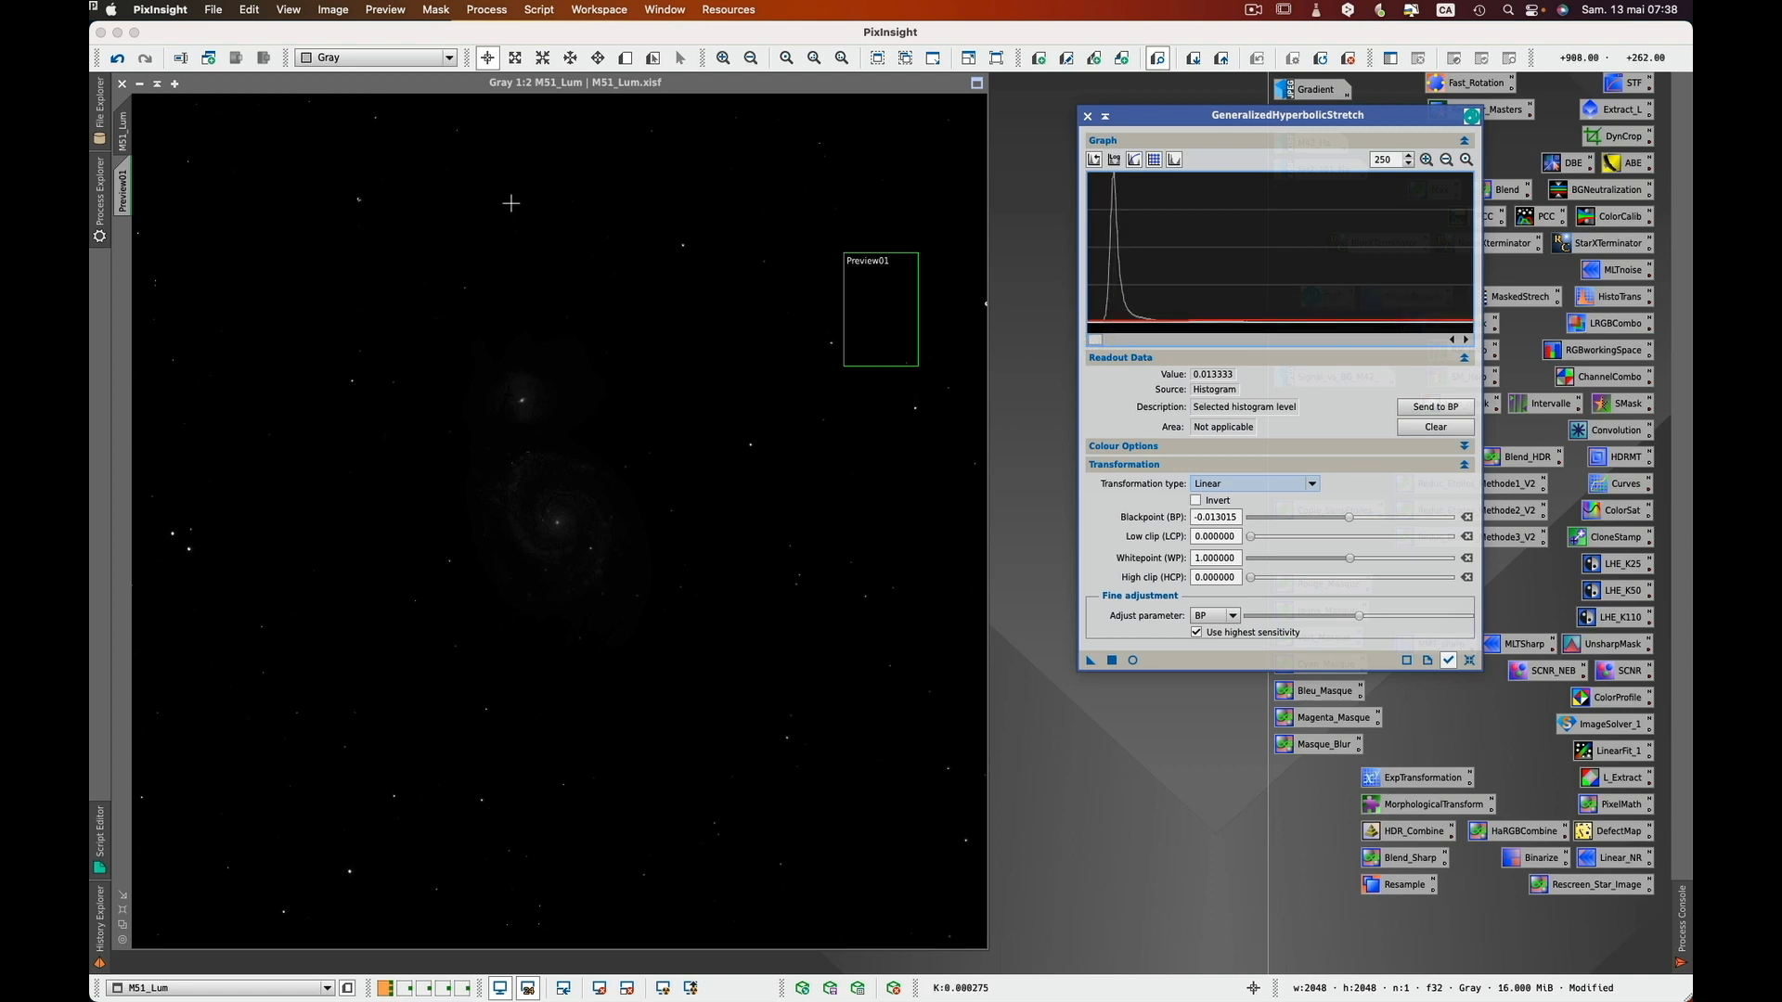
- Delete the Preview01 background preview from the M51_Lum image
left_click(461, 86)
left_click(386, 11)
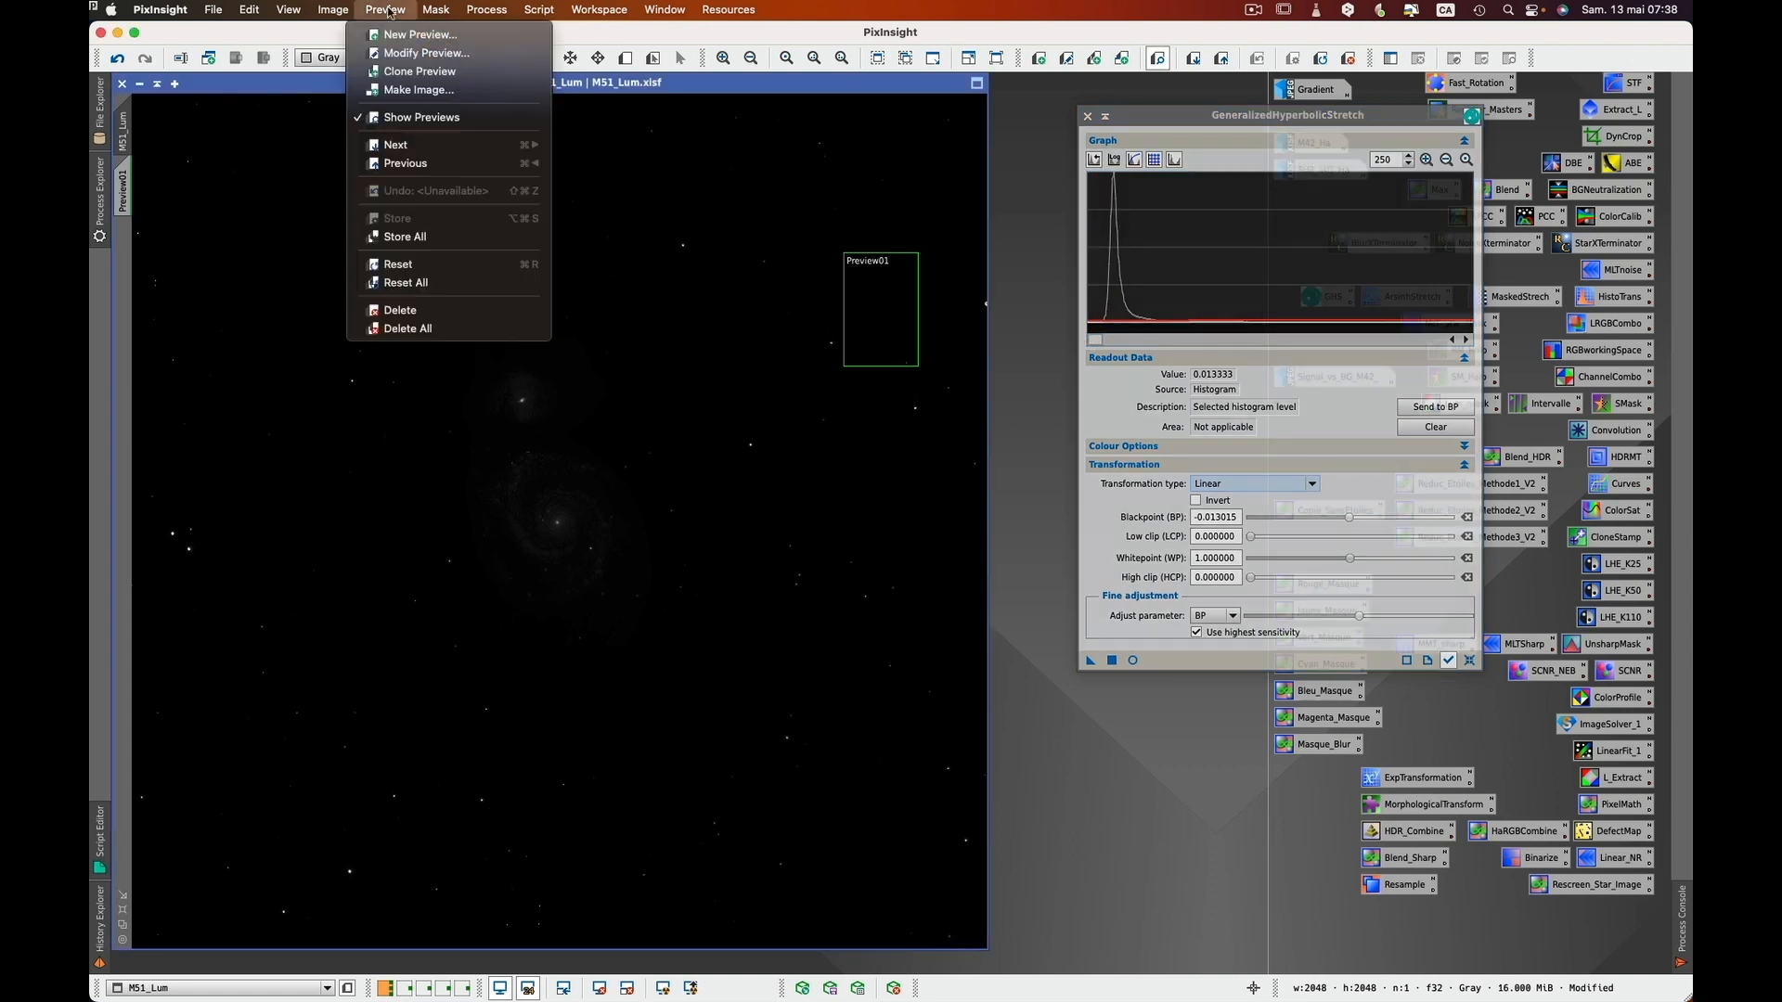
left_click(441, 313)
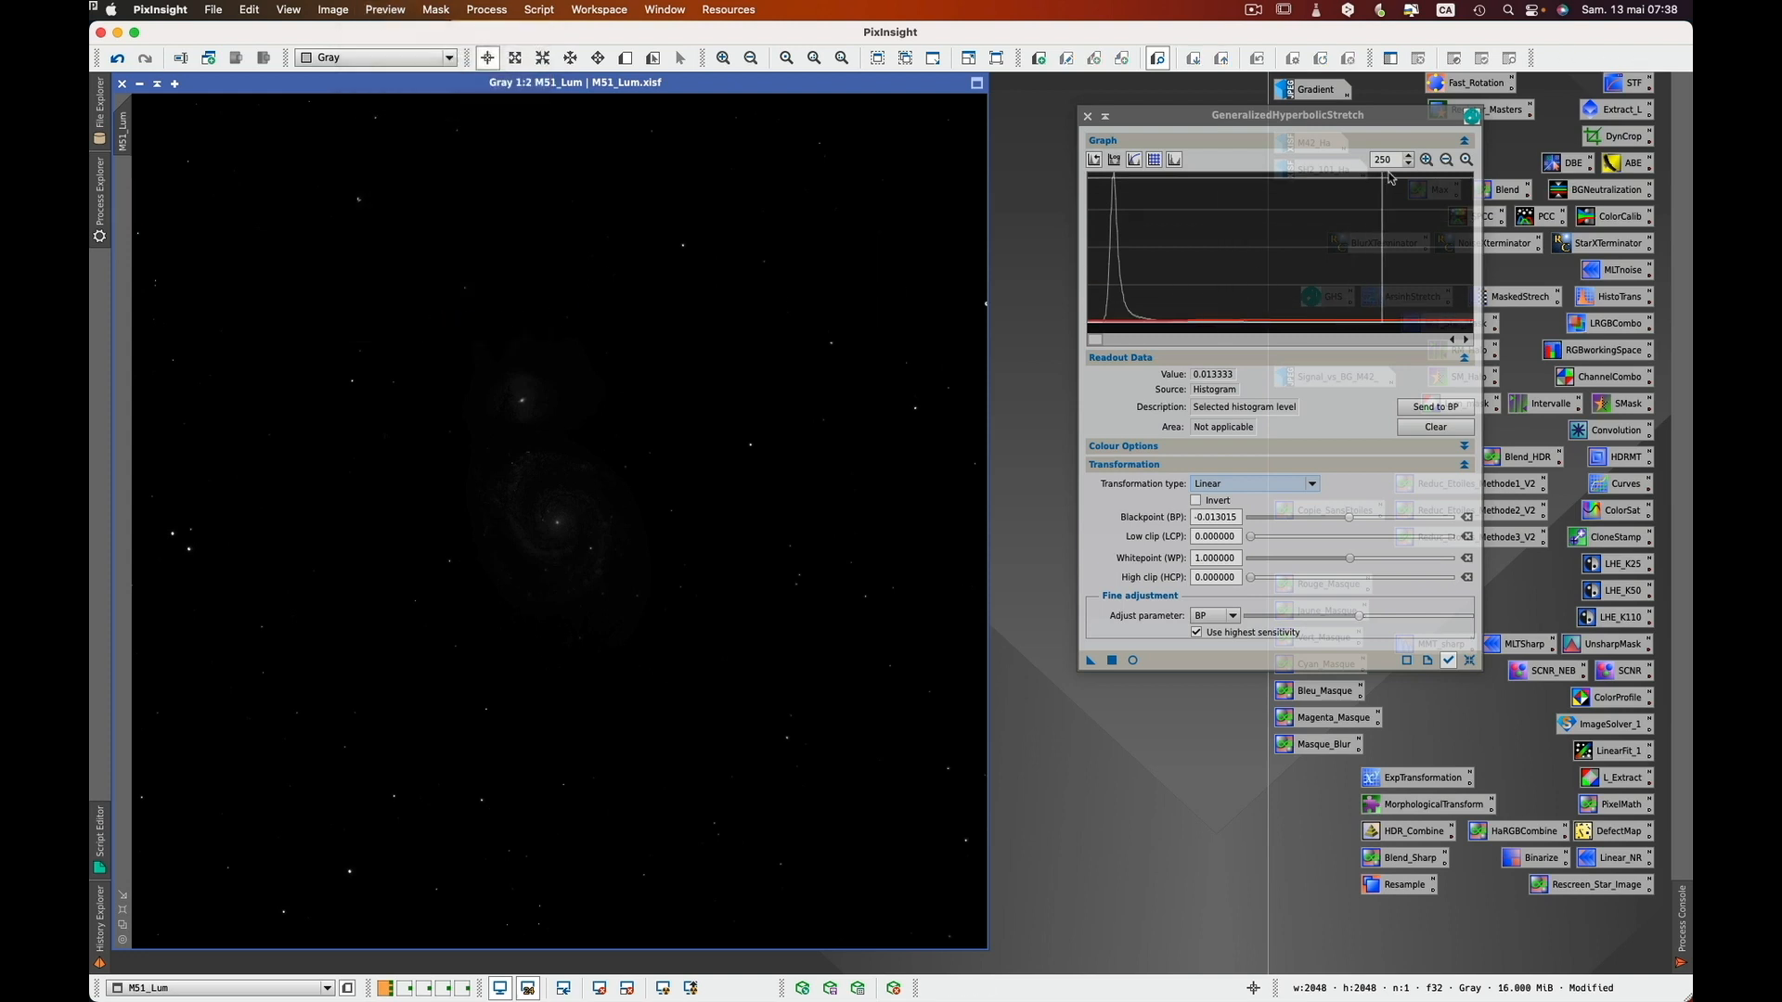
- Pick the histogram peak level 0.000277 at graph zoom 500, and use it as the symmetry point of a Generalised Hyperbolic transformation
left_click(1427, 159)
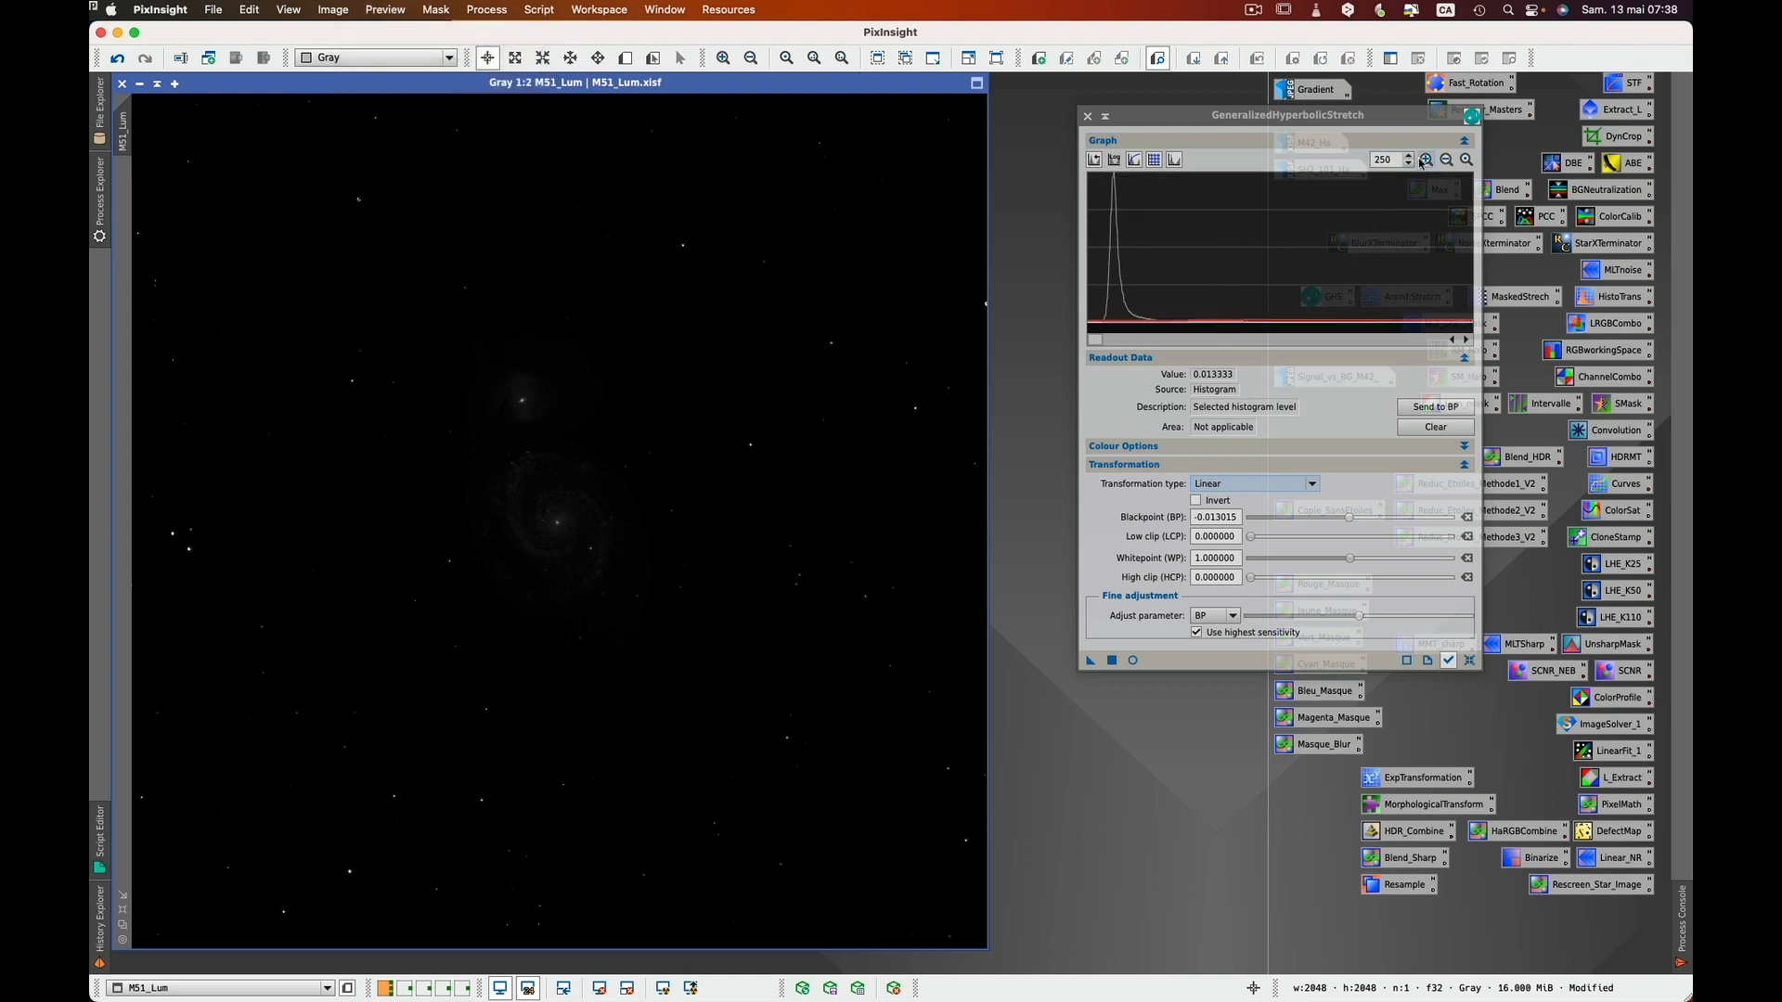
left_click(1140, 301)
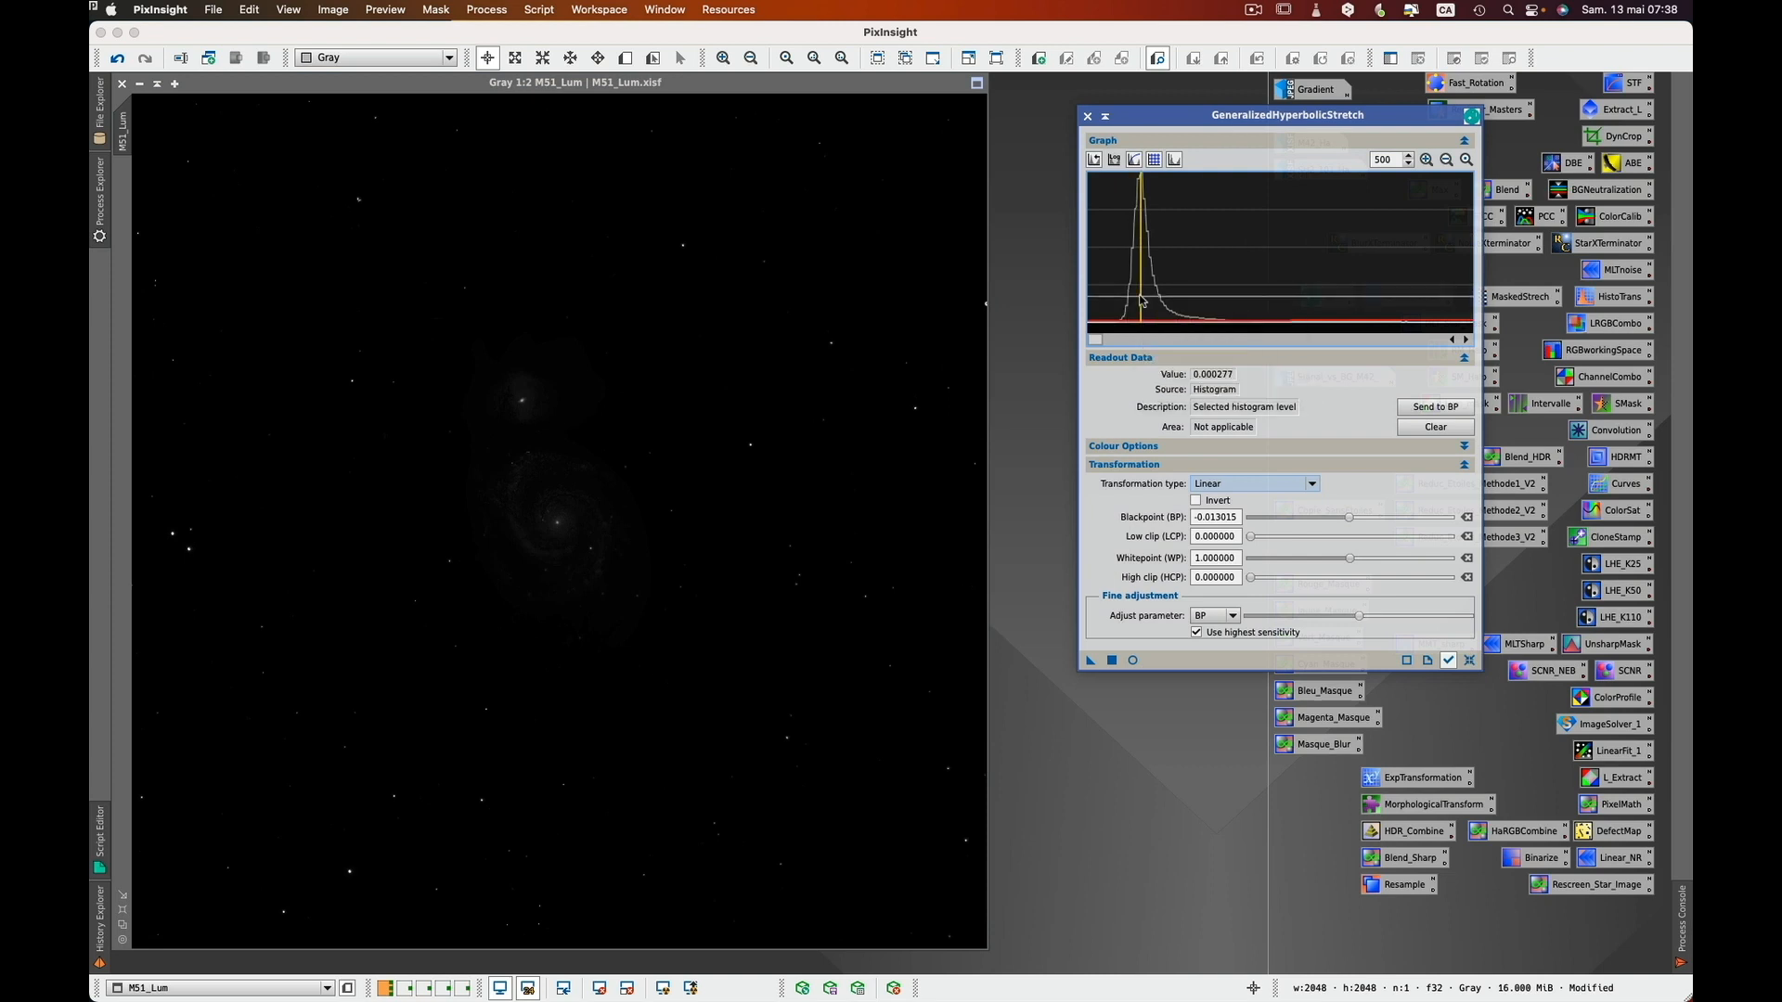
left_click(1450, 409)
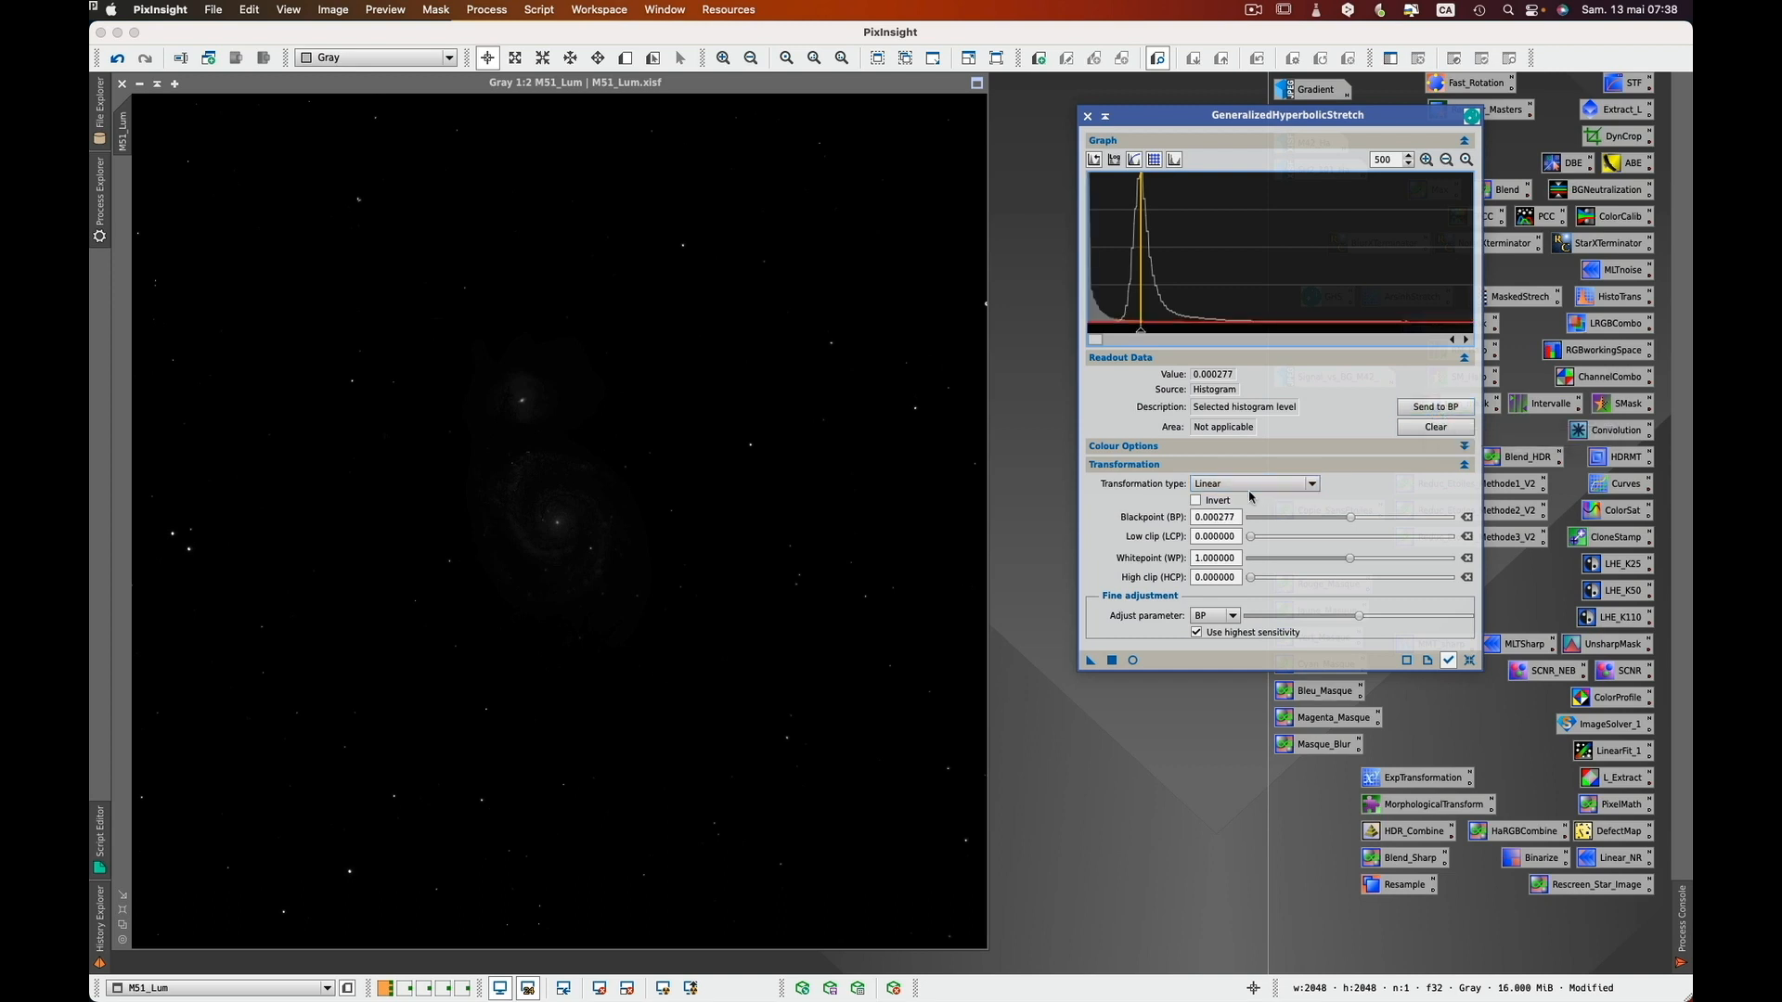
left_click(1312, 485)
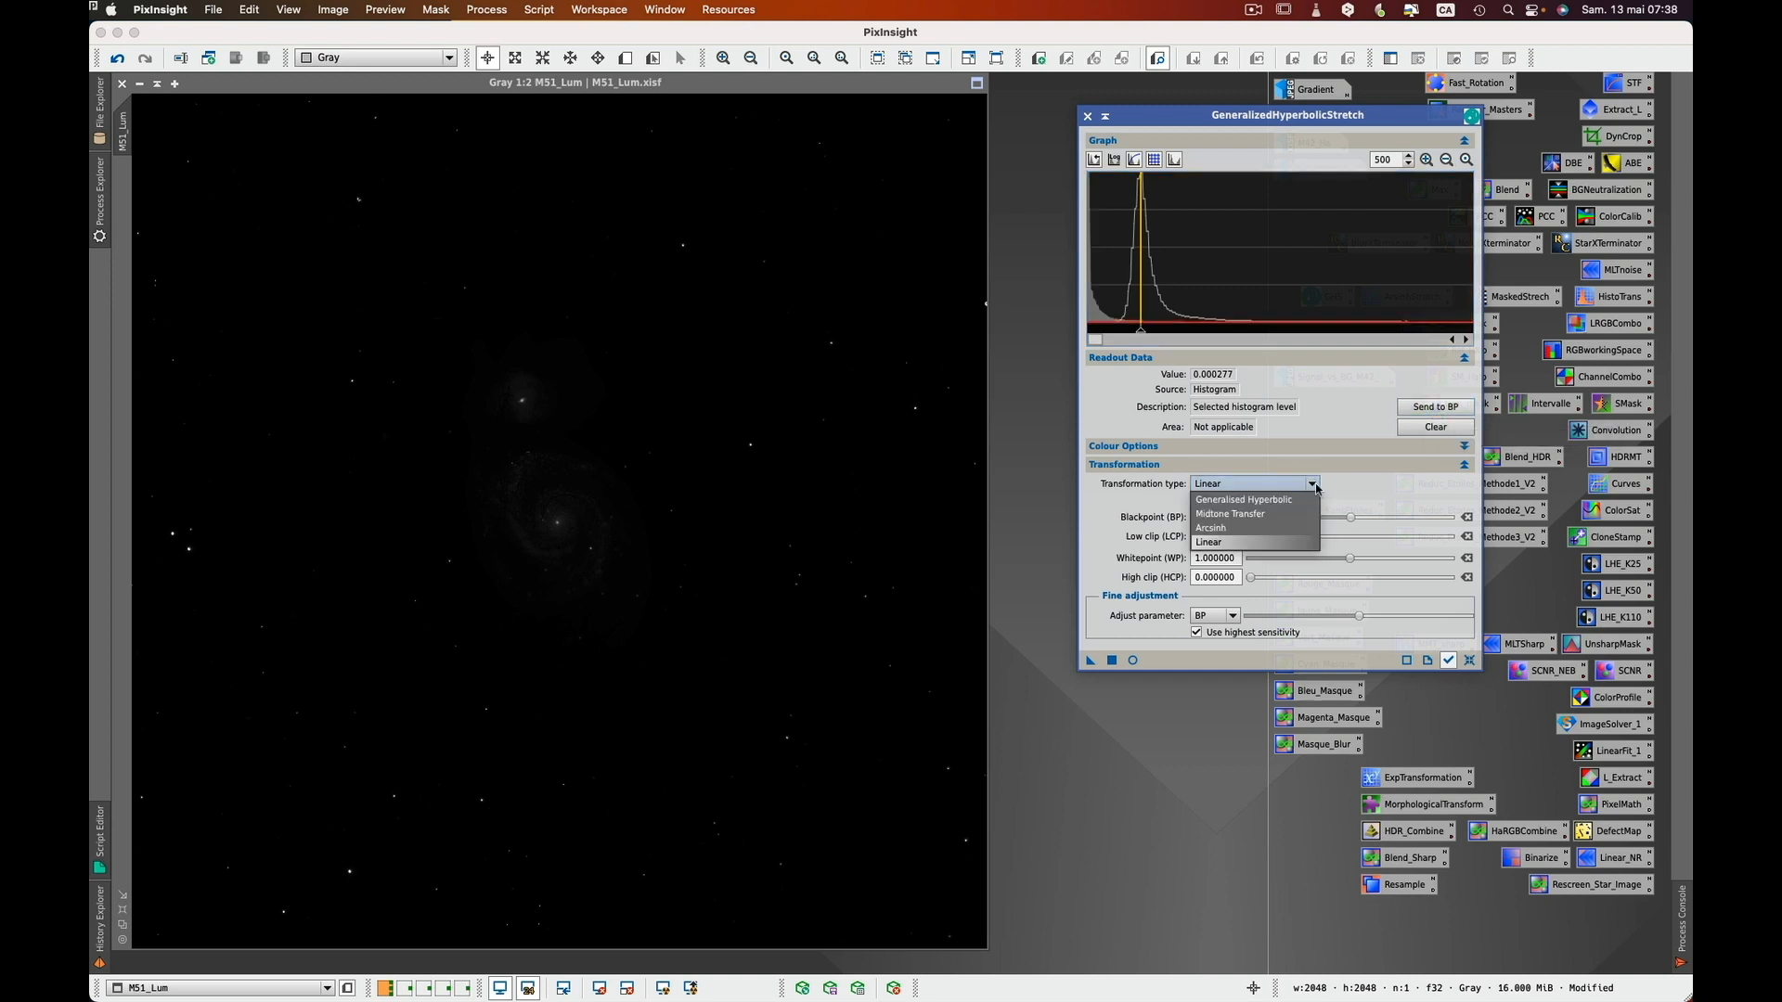
left_click(1299, 500)
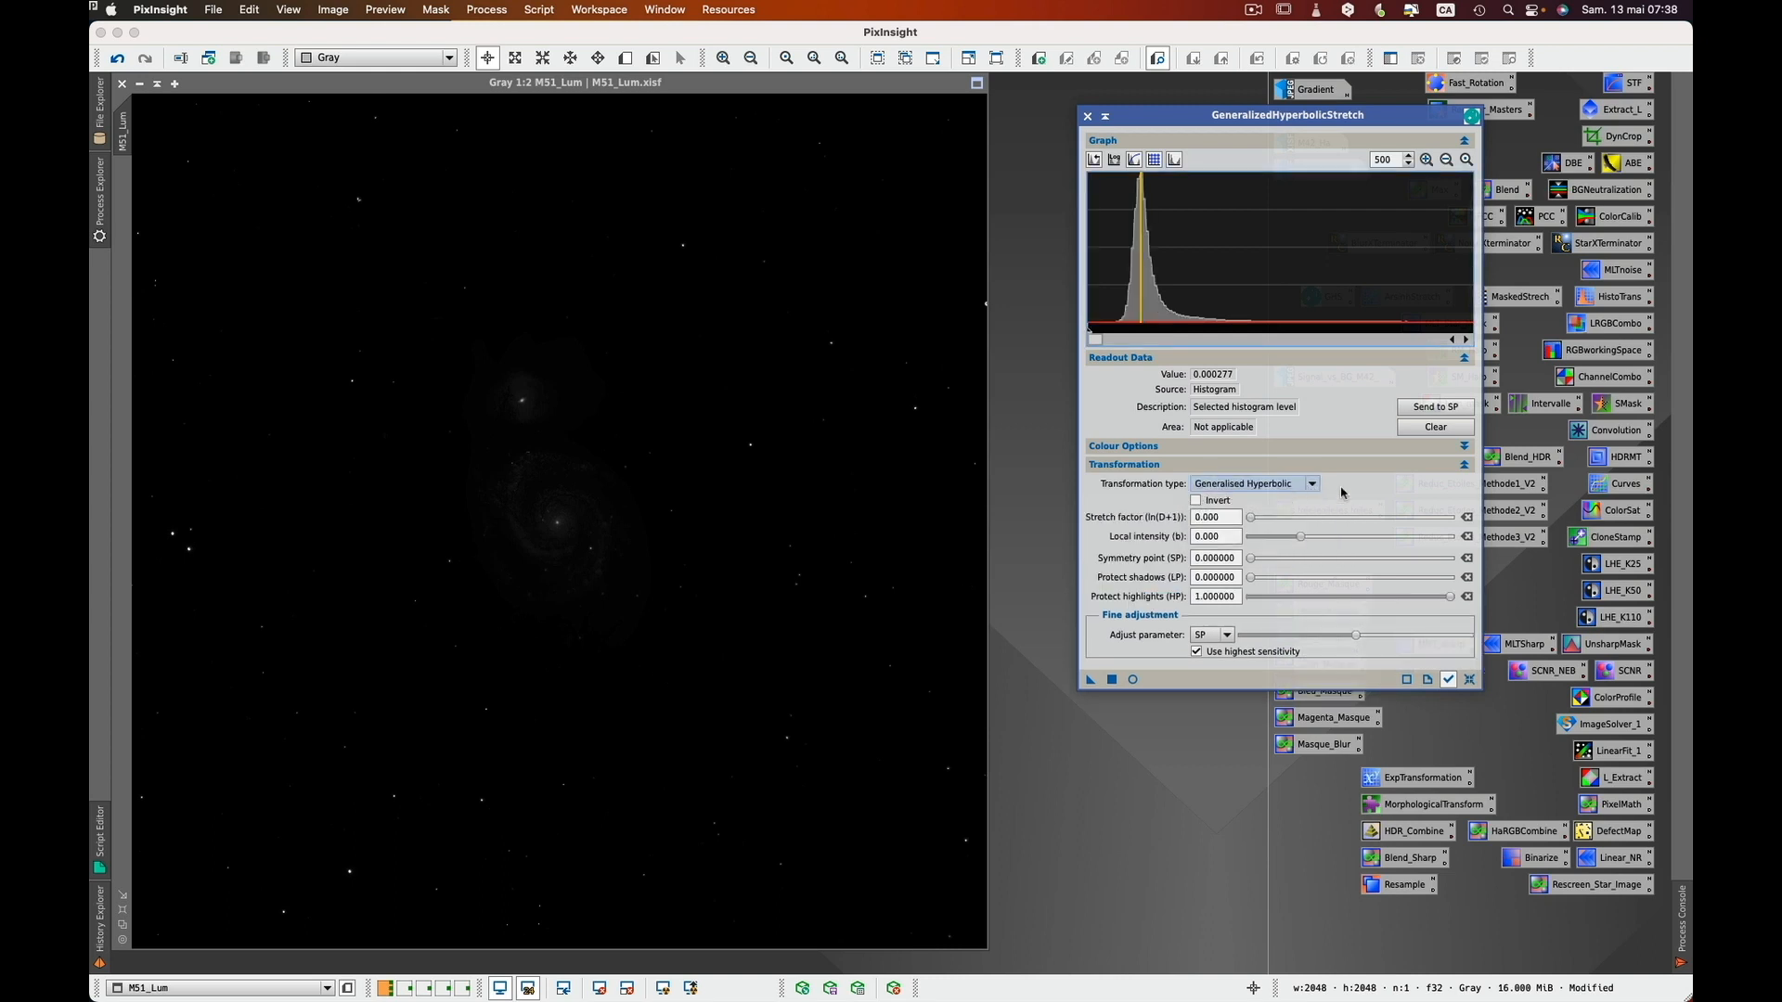
left_click(1425, 409)
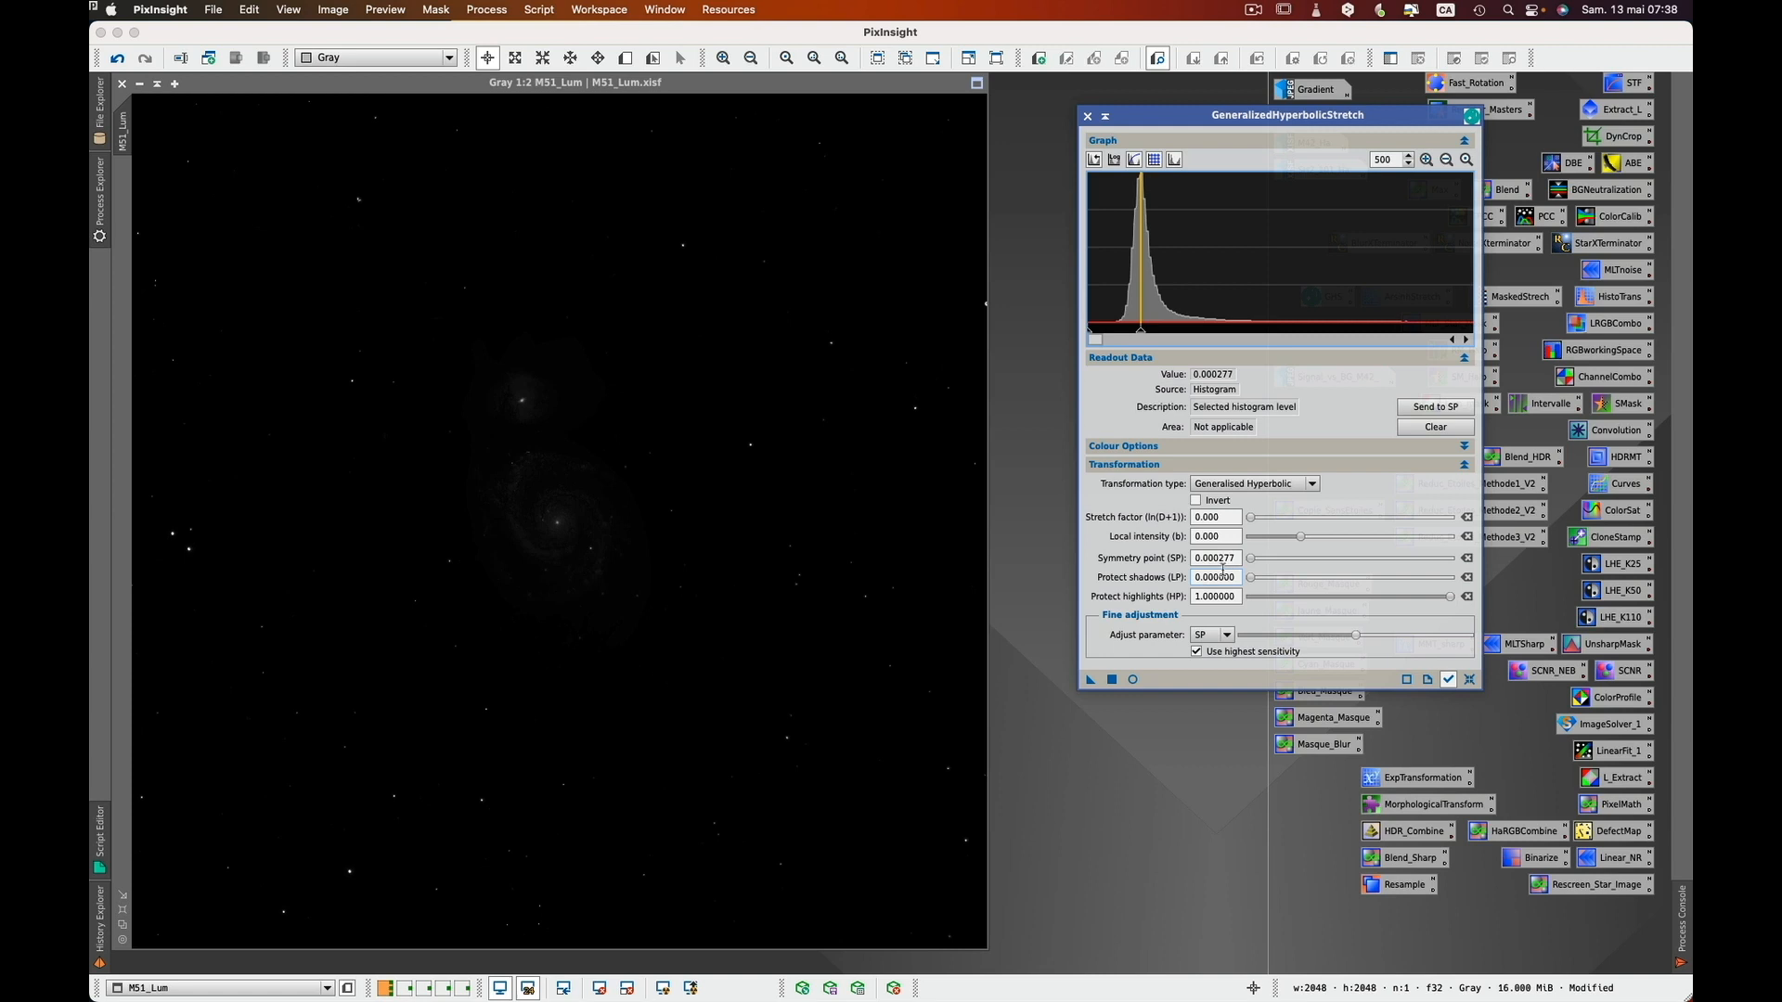
- Set the stretch factor to 1.680 and restore the graph zoom to 1 to show the whole curve
mouse_move(1148, 535)
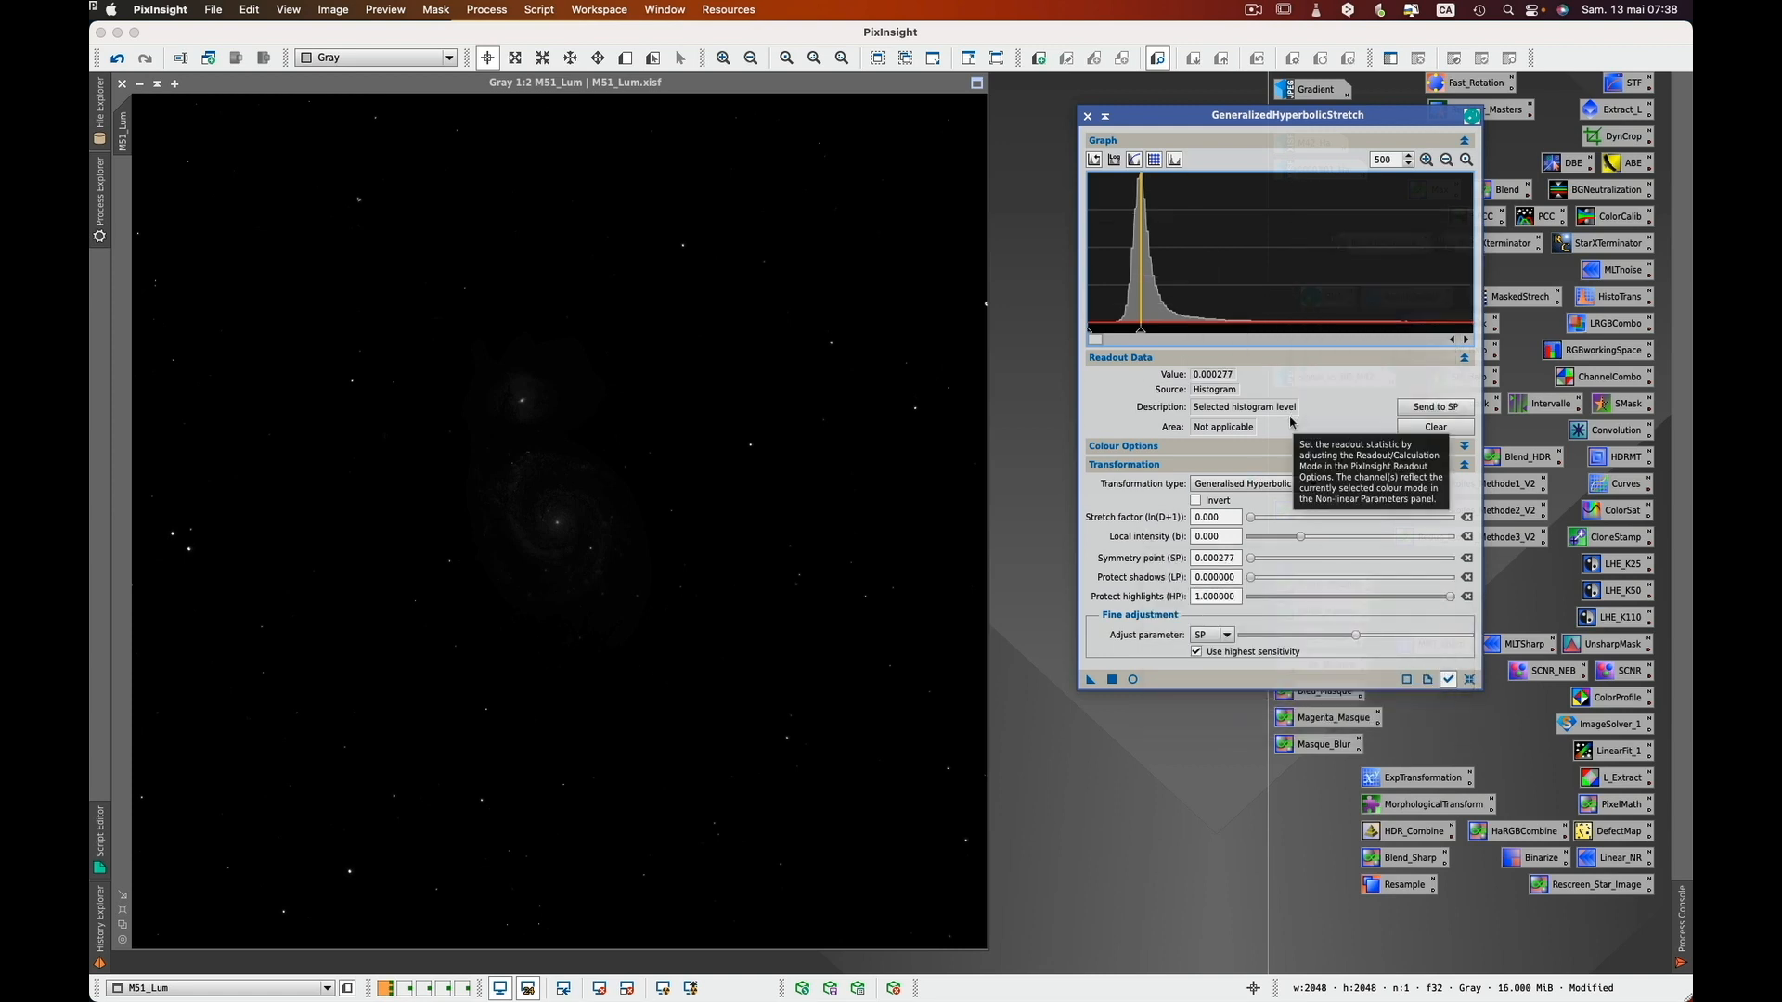
left_click(1251, 519)
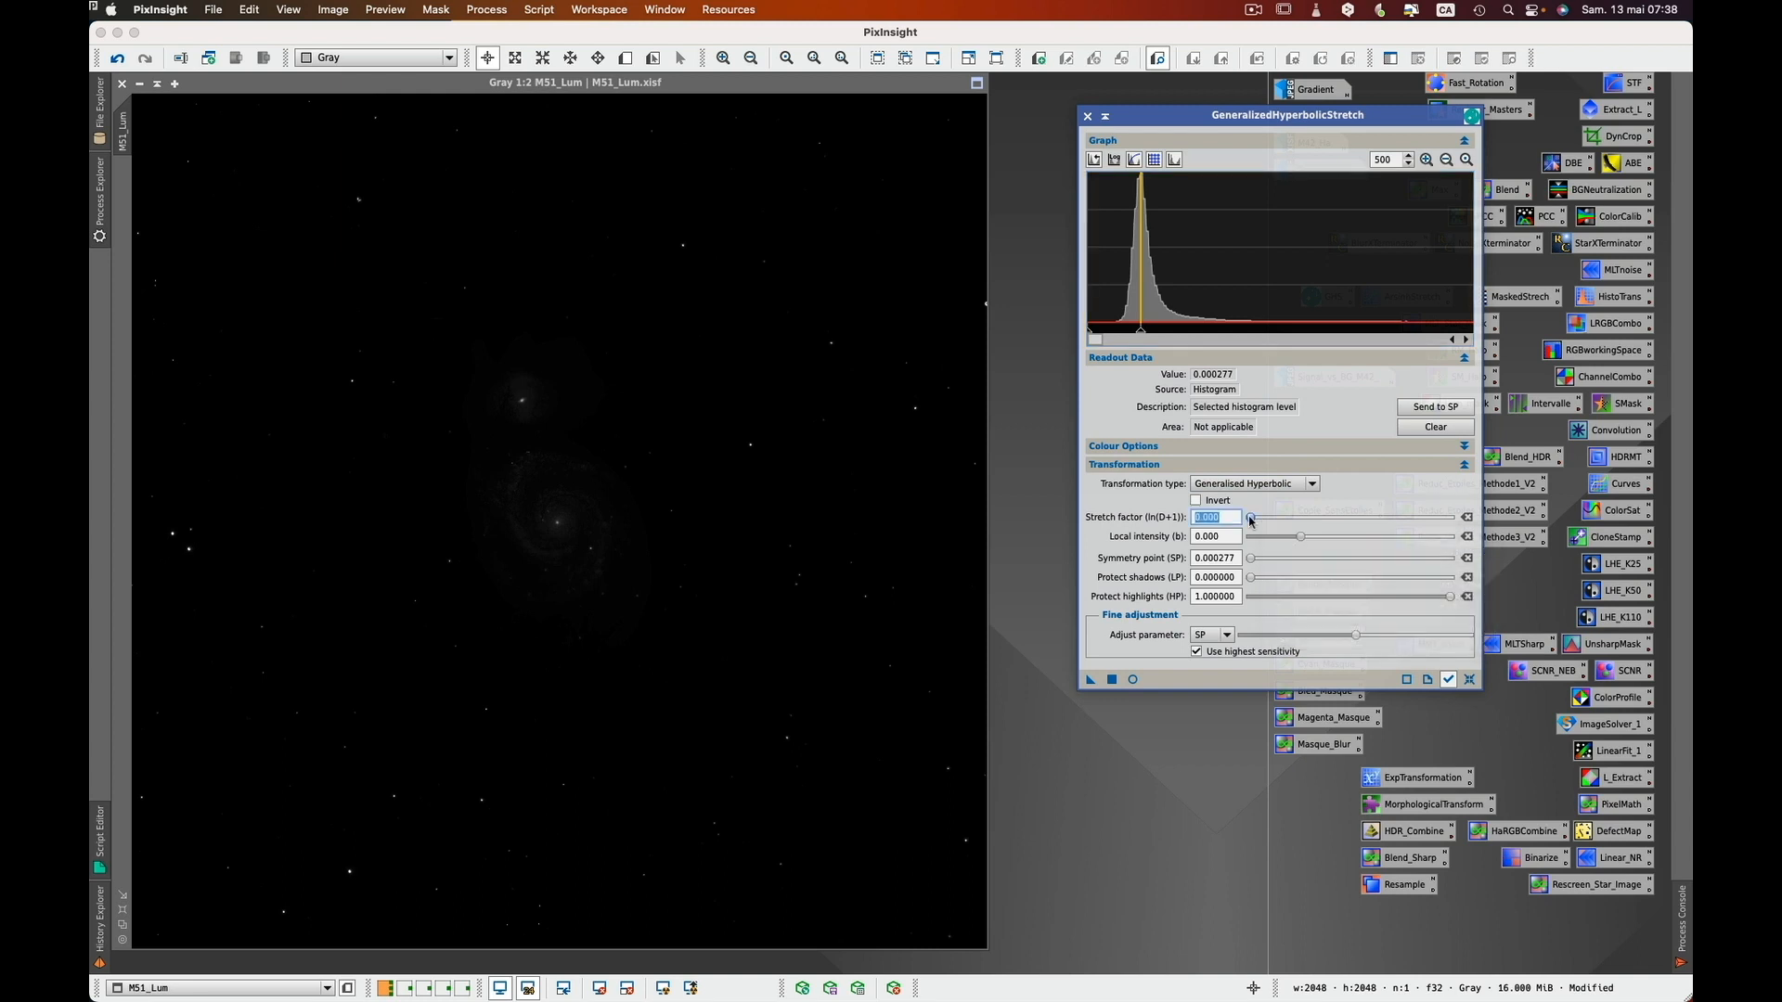
left_click_drag(1250, 520, 1268, 521)
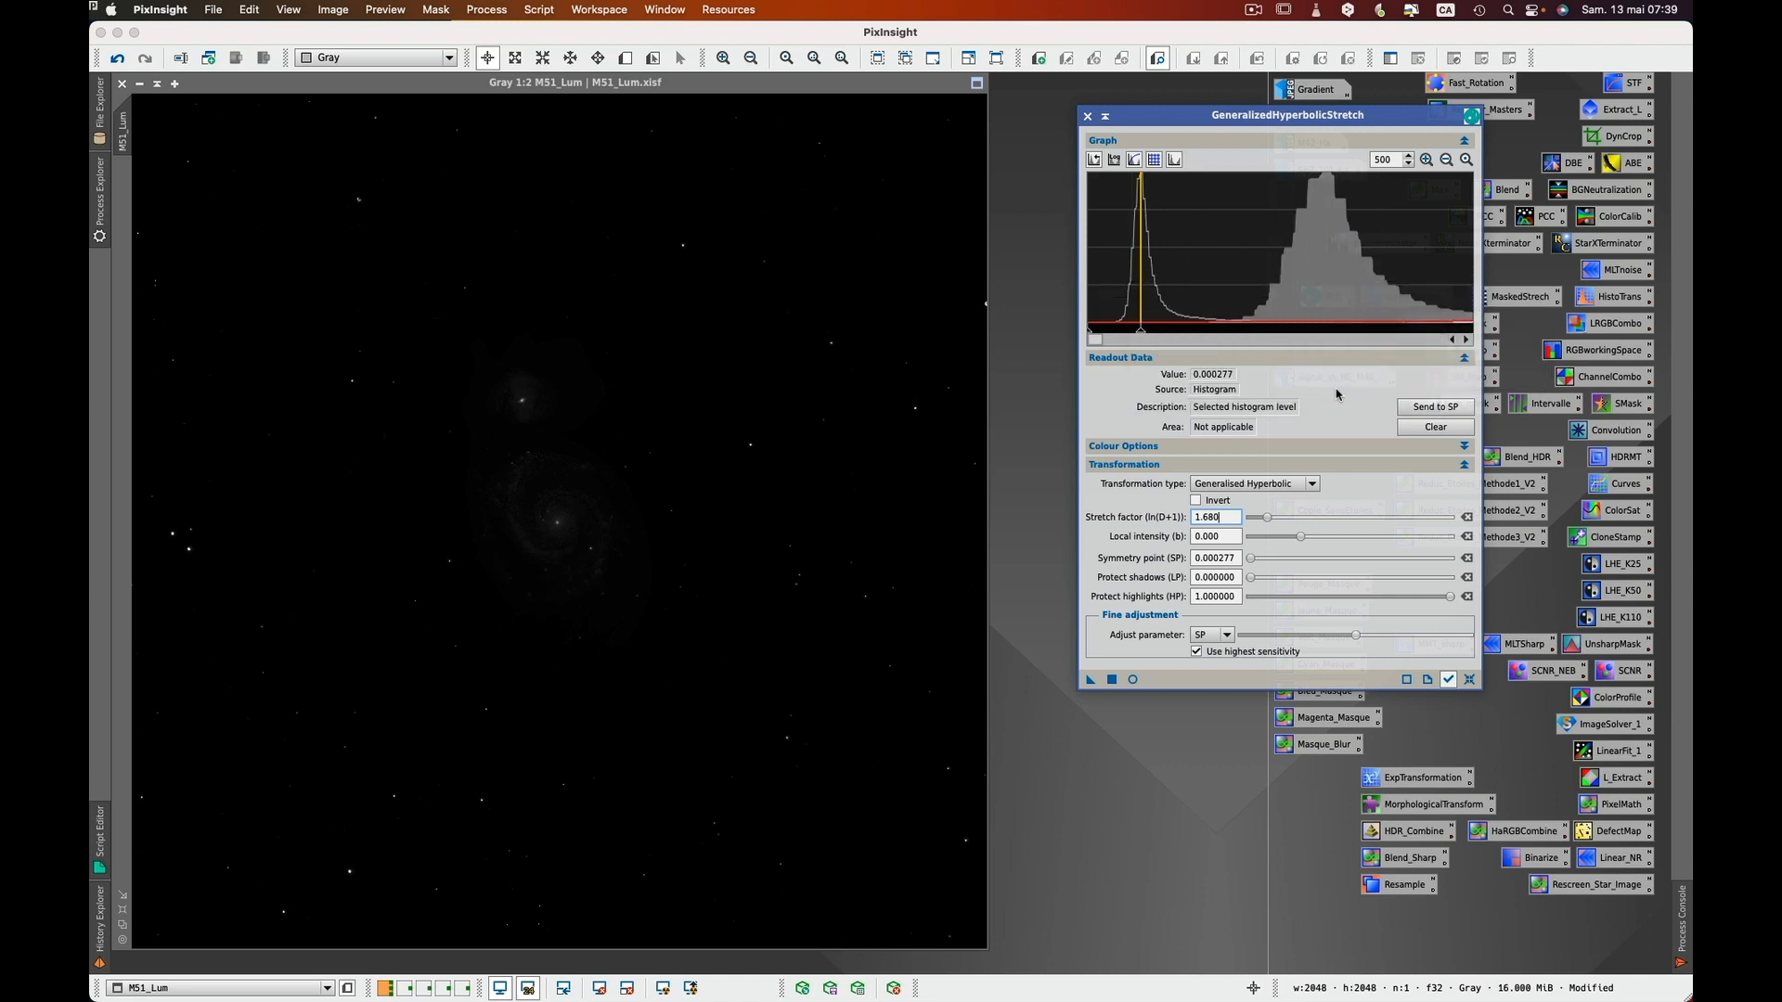
left_click(1446, 161)
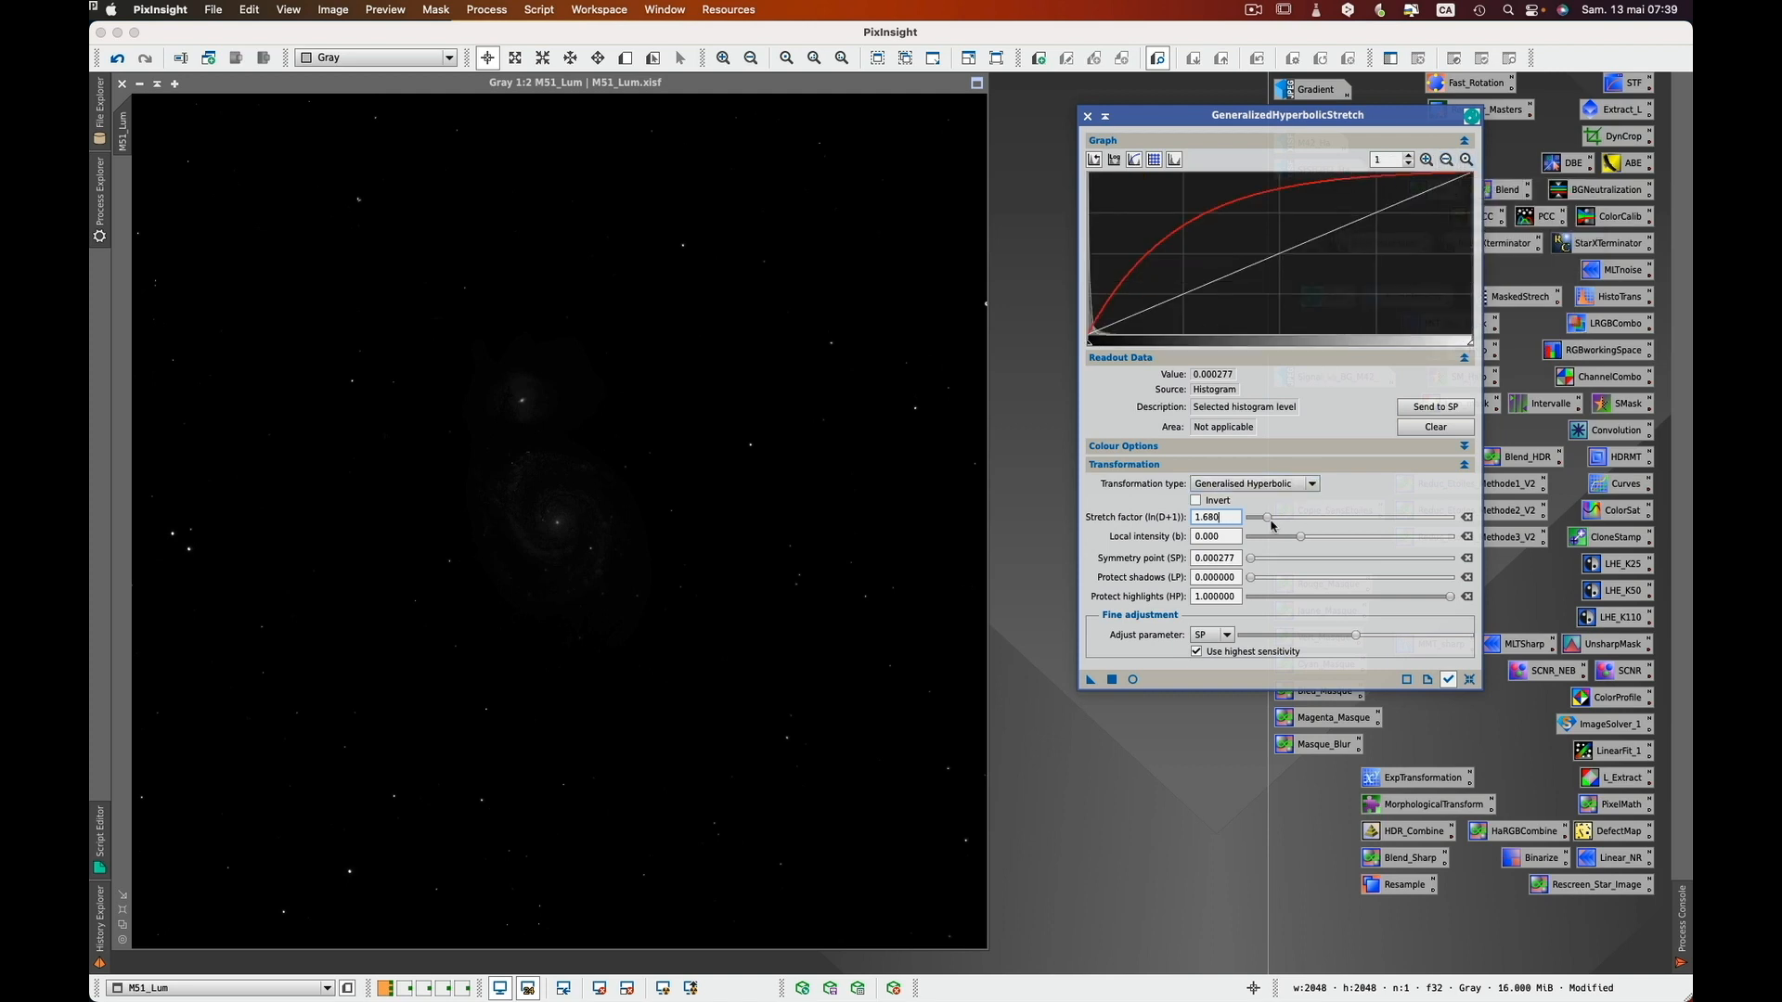
- Start the real-time preview of M51_Lum, move the stretch dialog clear of the galaxy, and raise the stretch factor to 6.690
left_click(1133, 680)
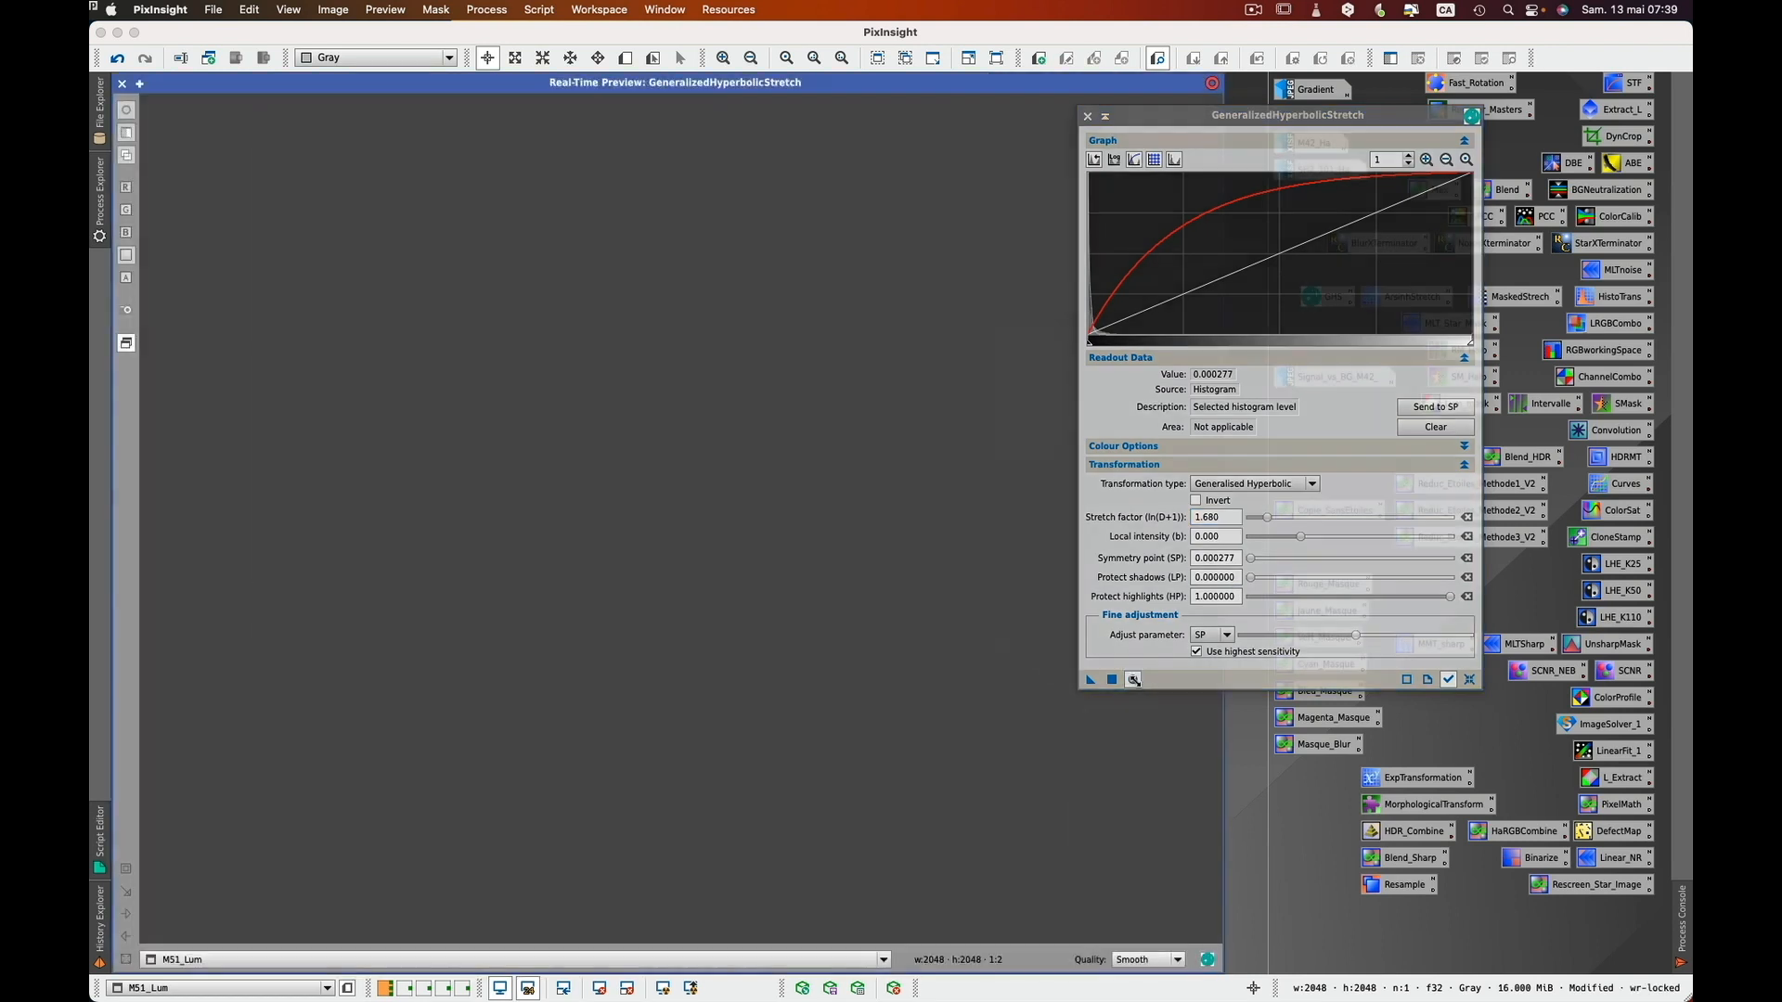
left_click_drag(1250, 114, 1319, 155)
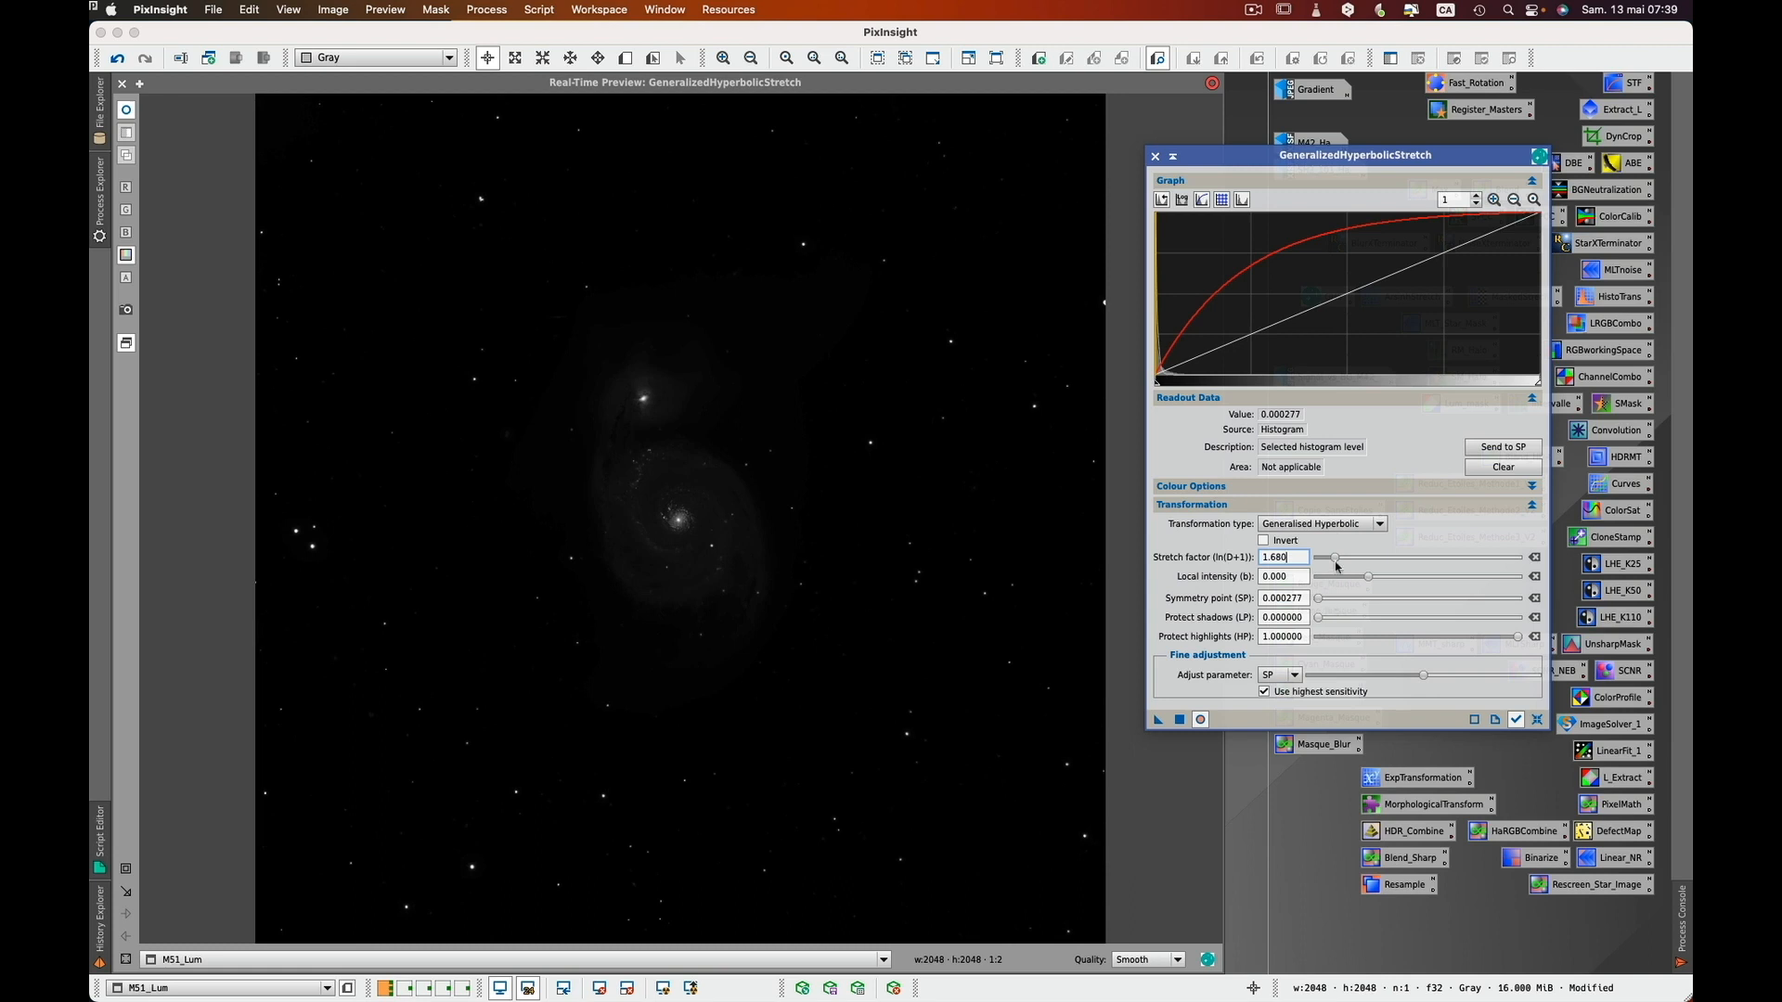
left_click_drag(1334, 560, 1385, 559)
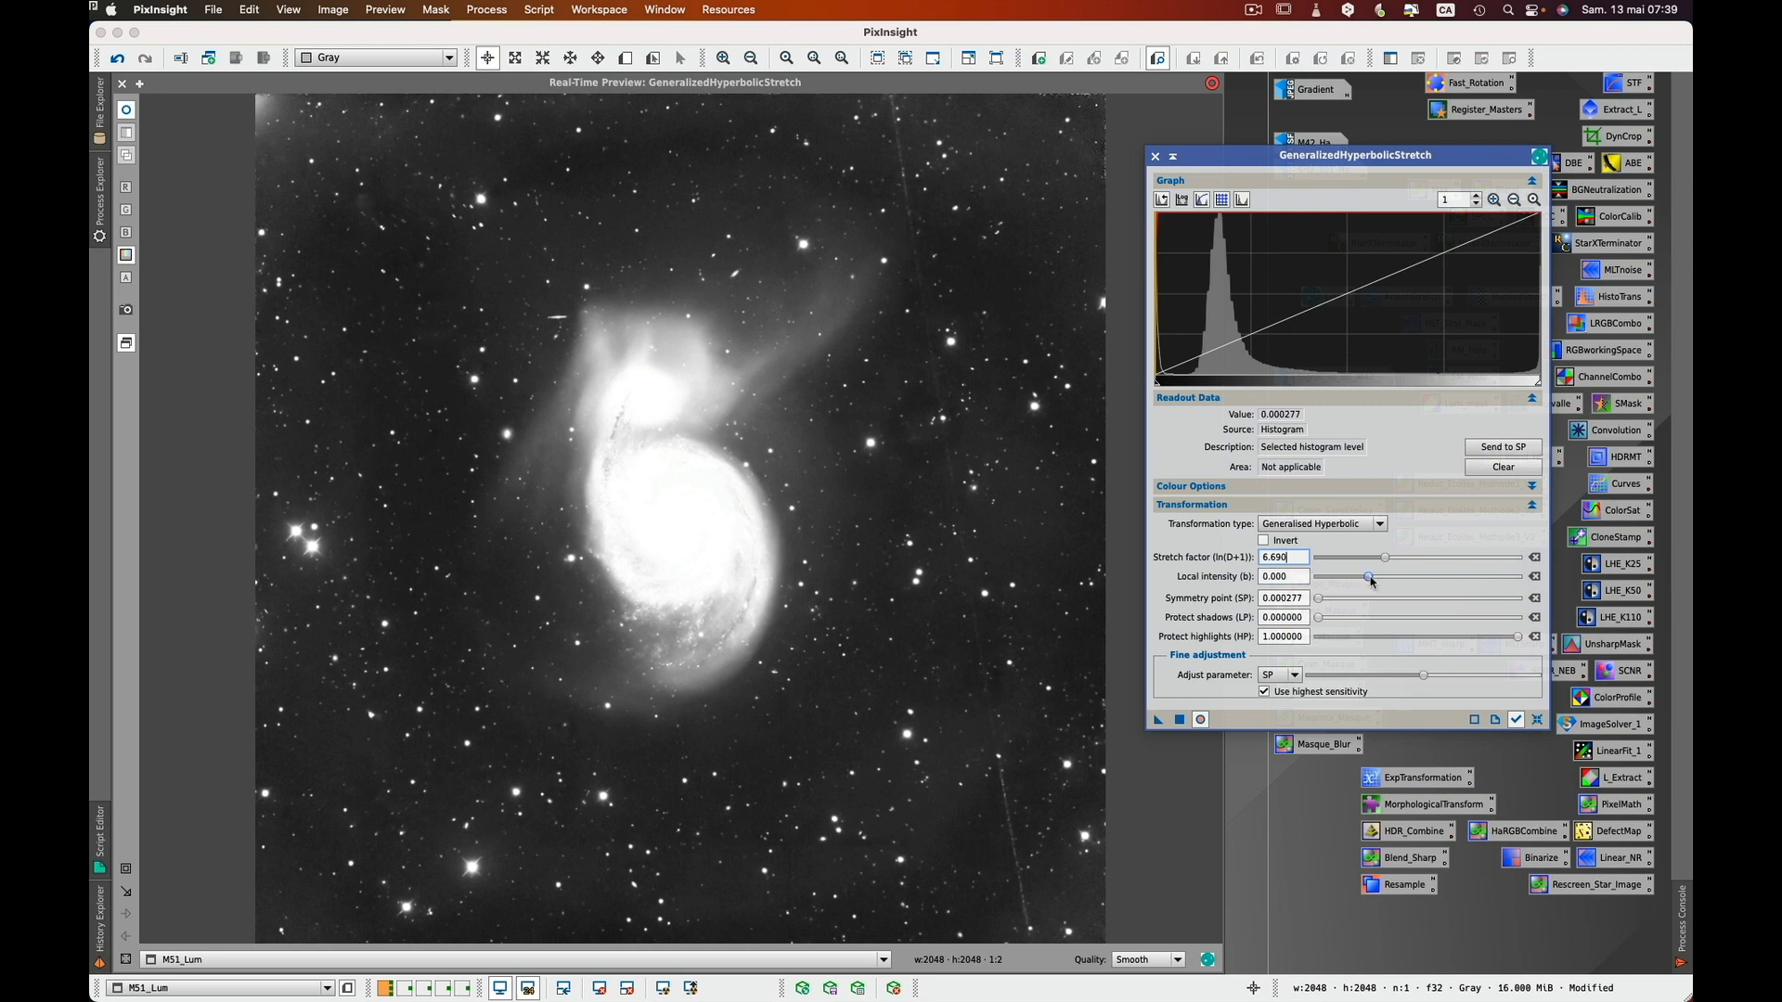
- Set the local intensity to 7.970 and the stretch factor to 5.450, checking the faint outer areas around the galaxy
left_click_drag(1373, 582, 1452, 581)
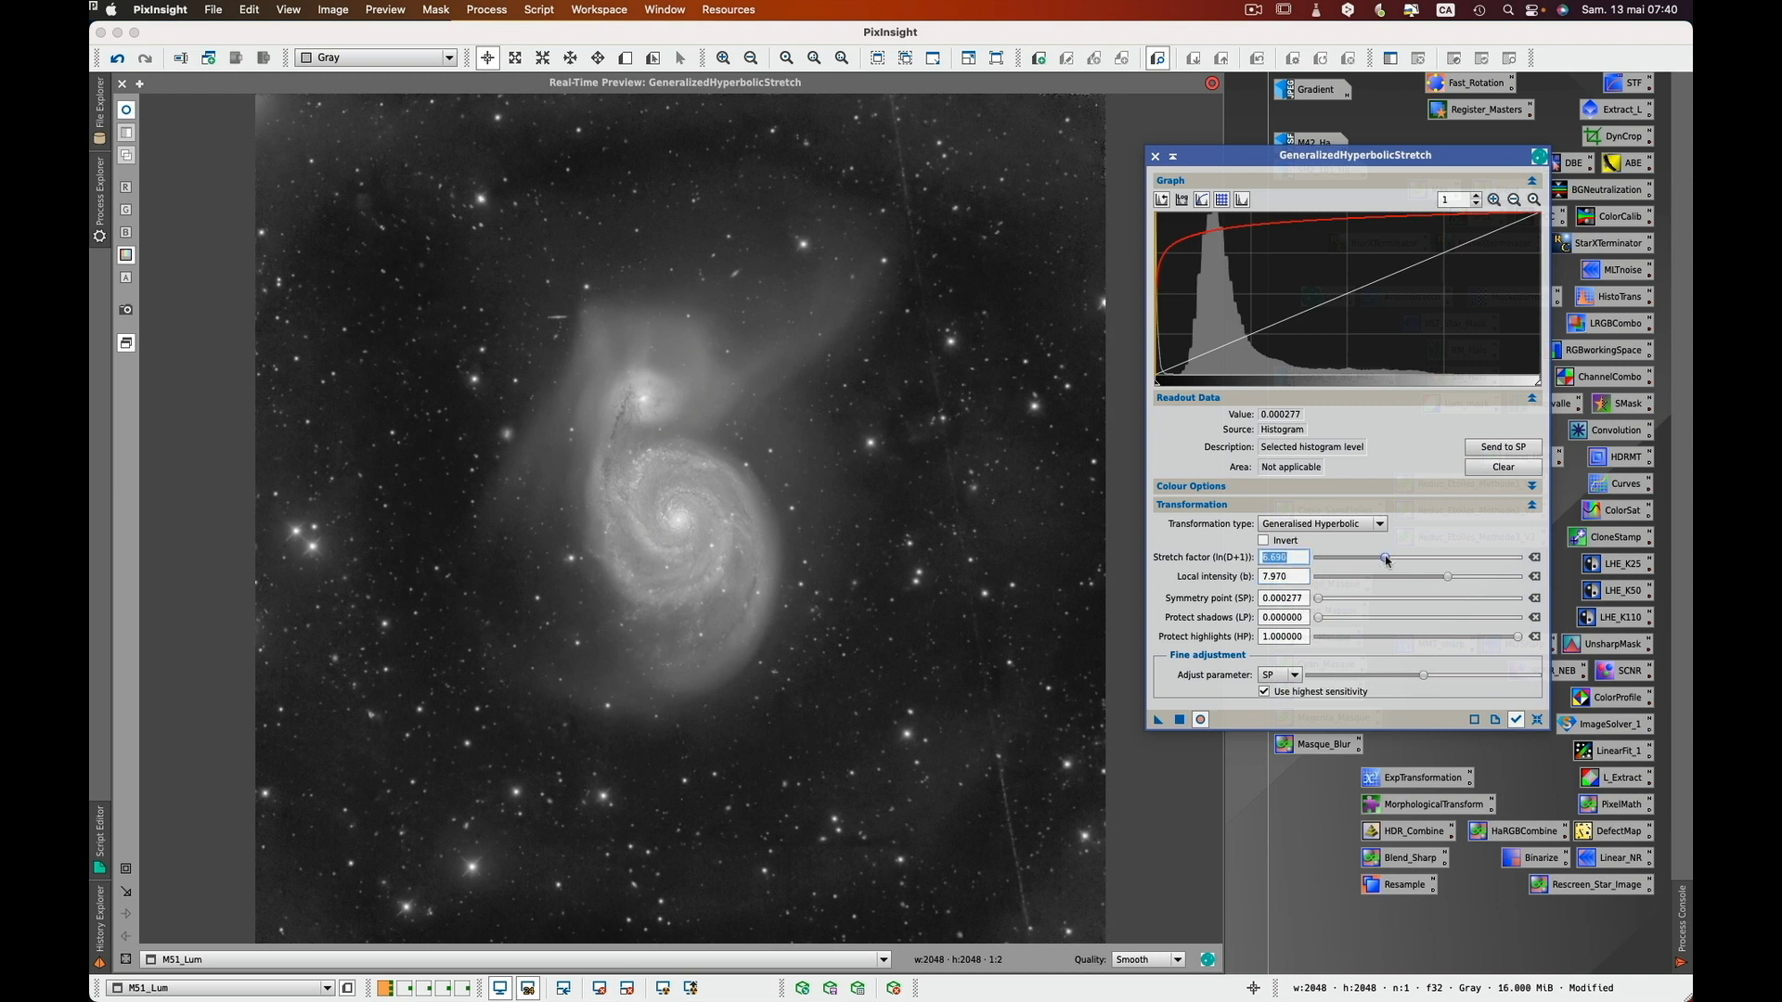
left_click_drag(1387, 559, 1371, 562)
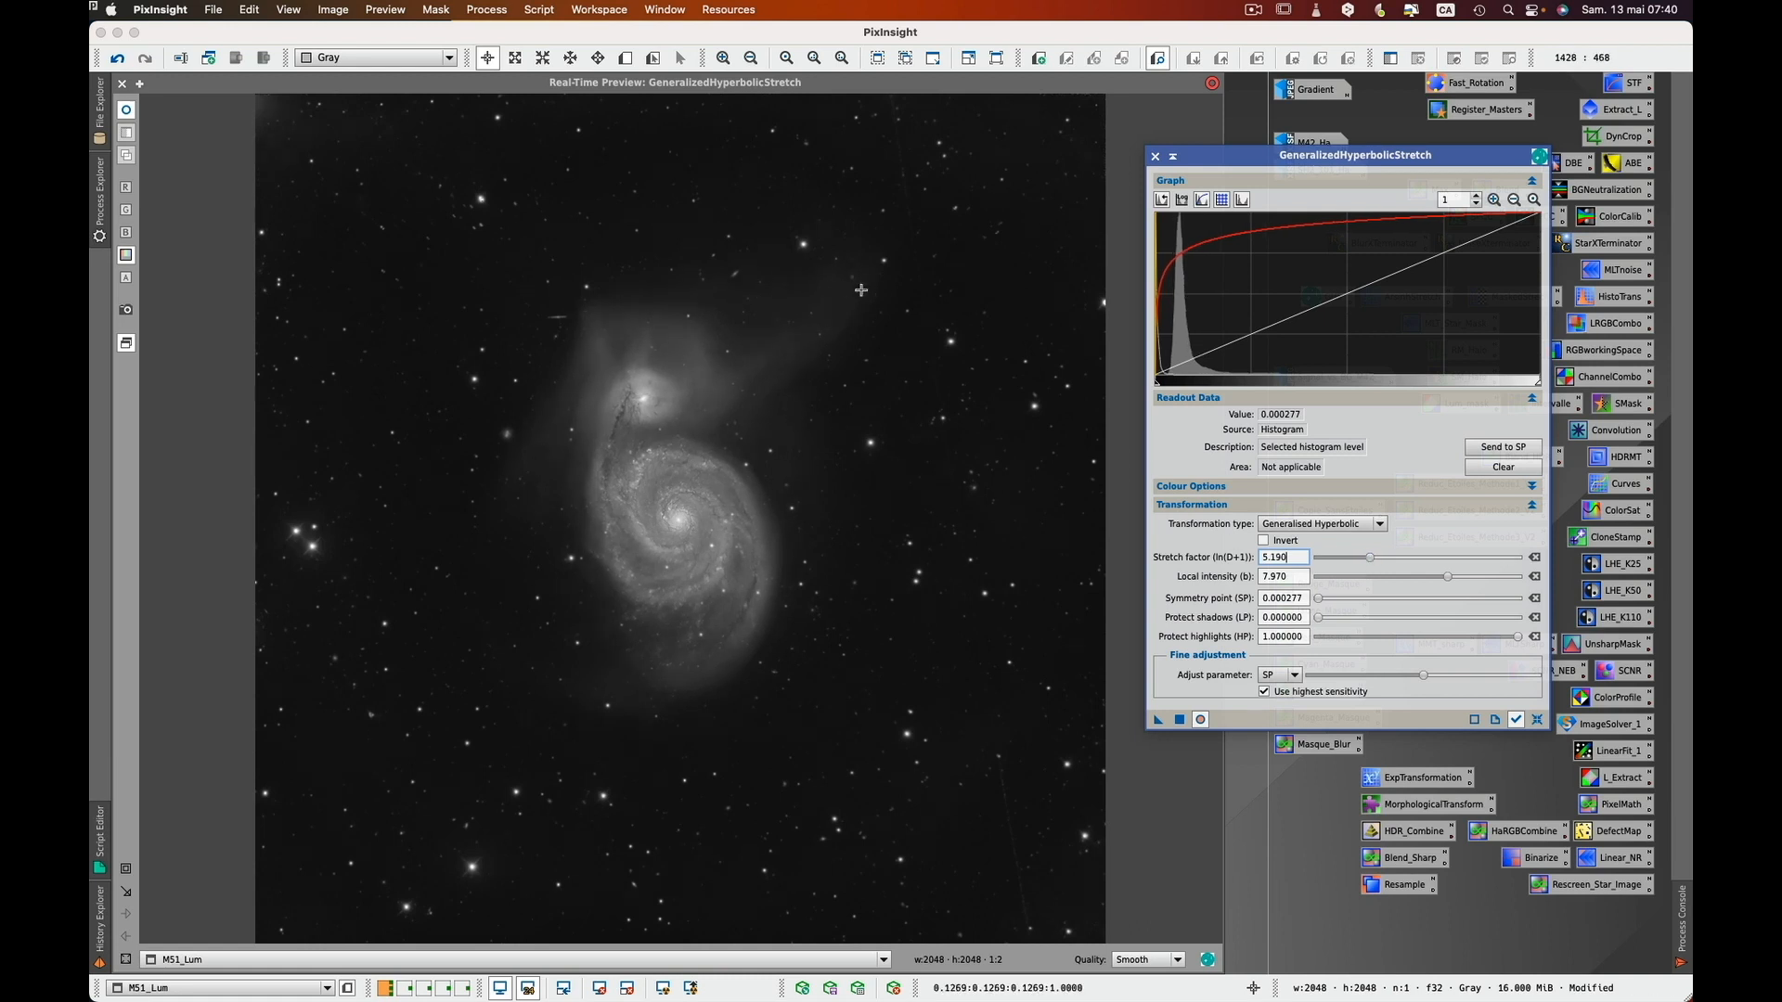
left_click_drag(1367, 561, 1370, 561)
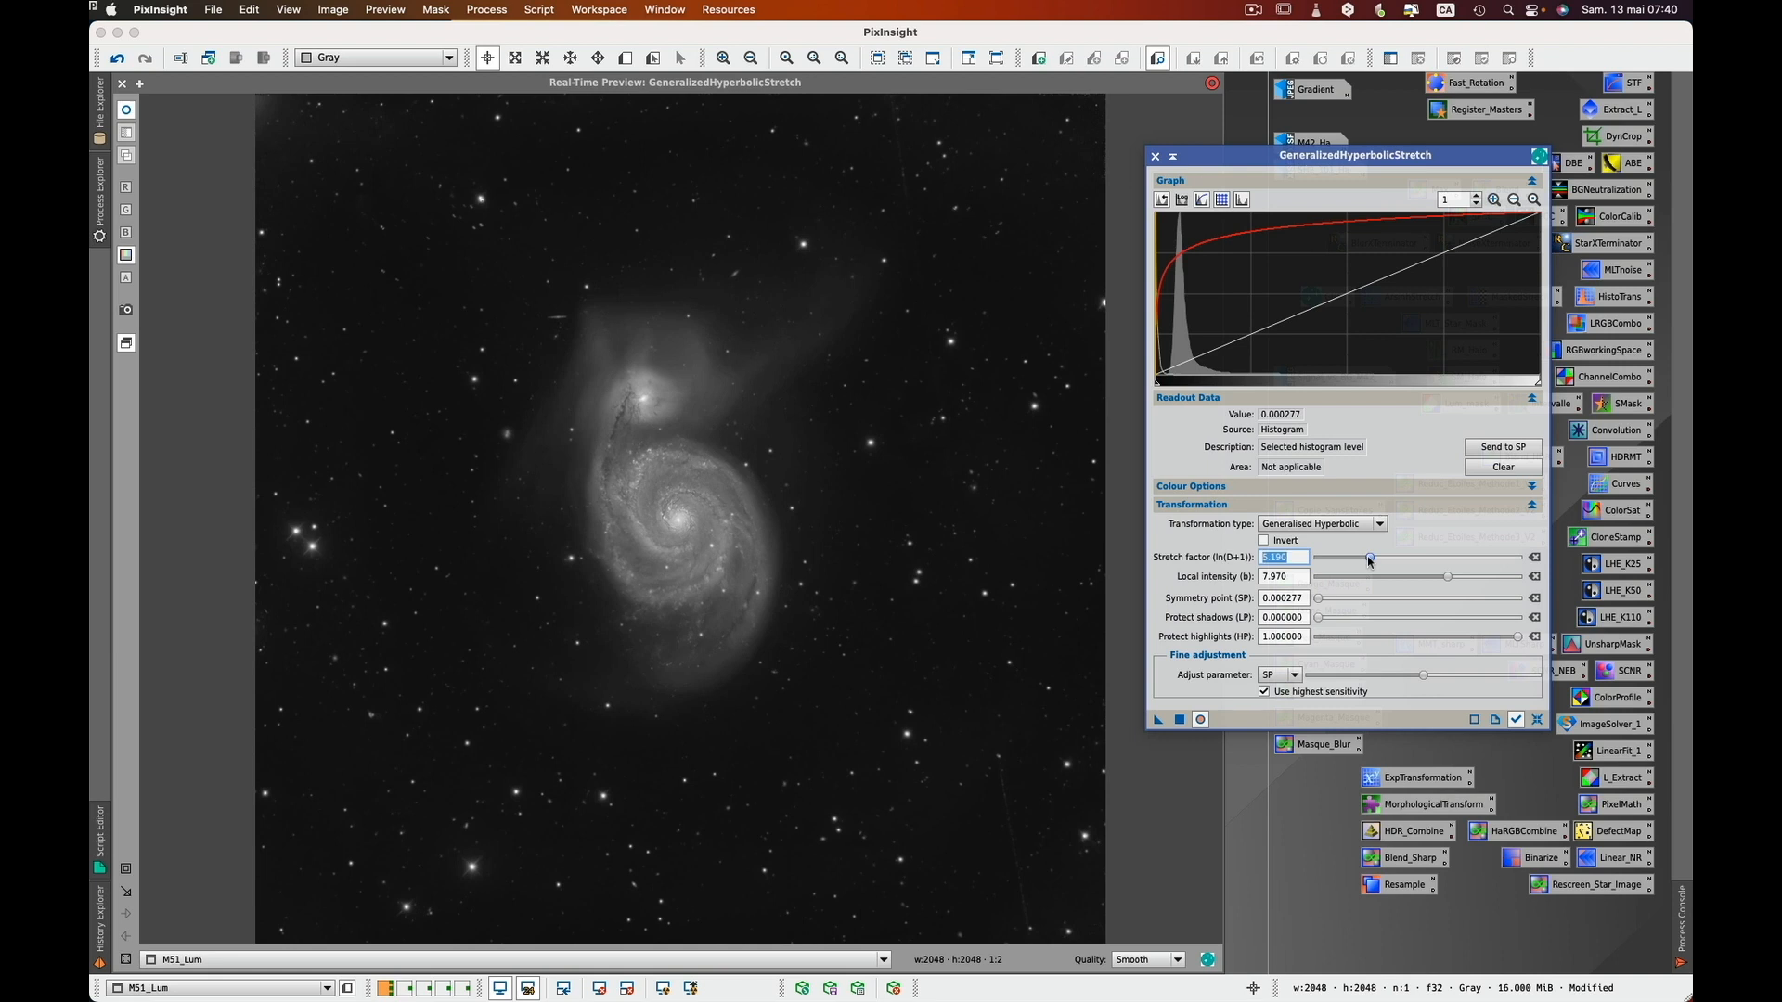
left_click(507, 495)
left_click_drag(507, 495, 869, 271)
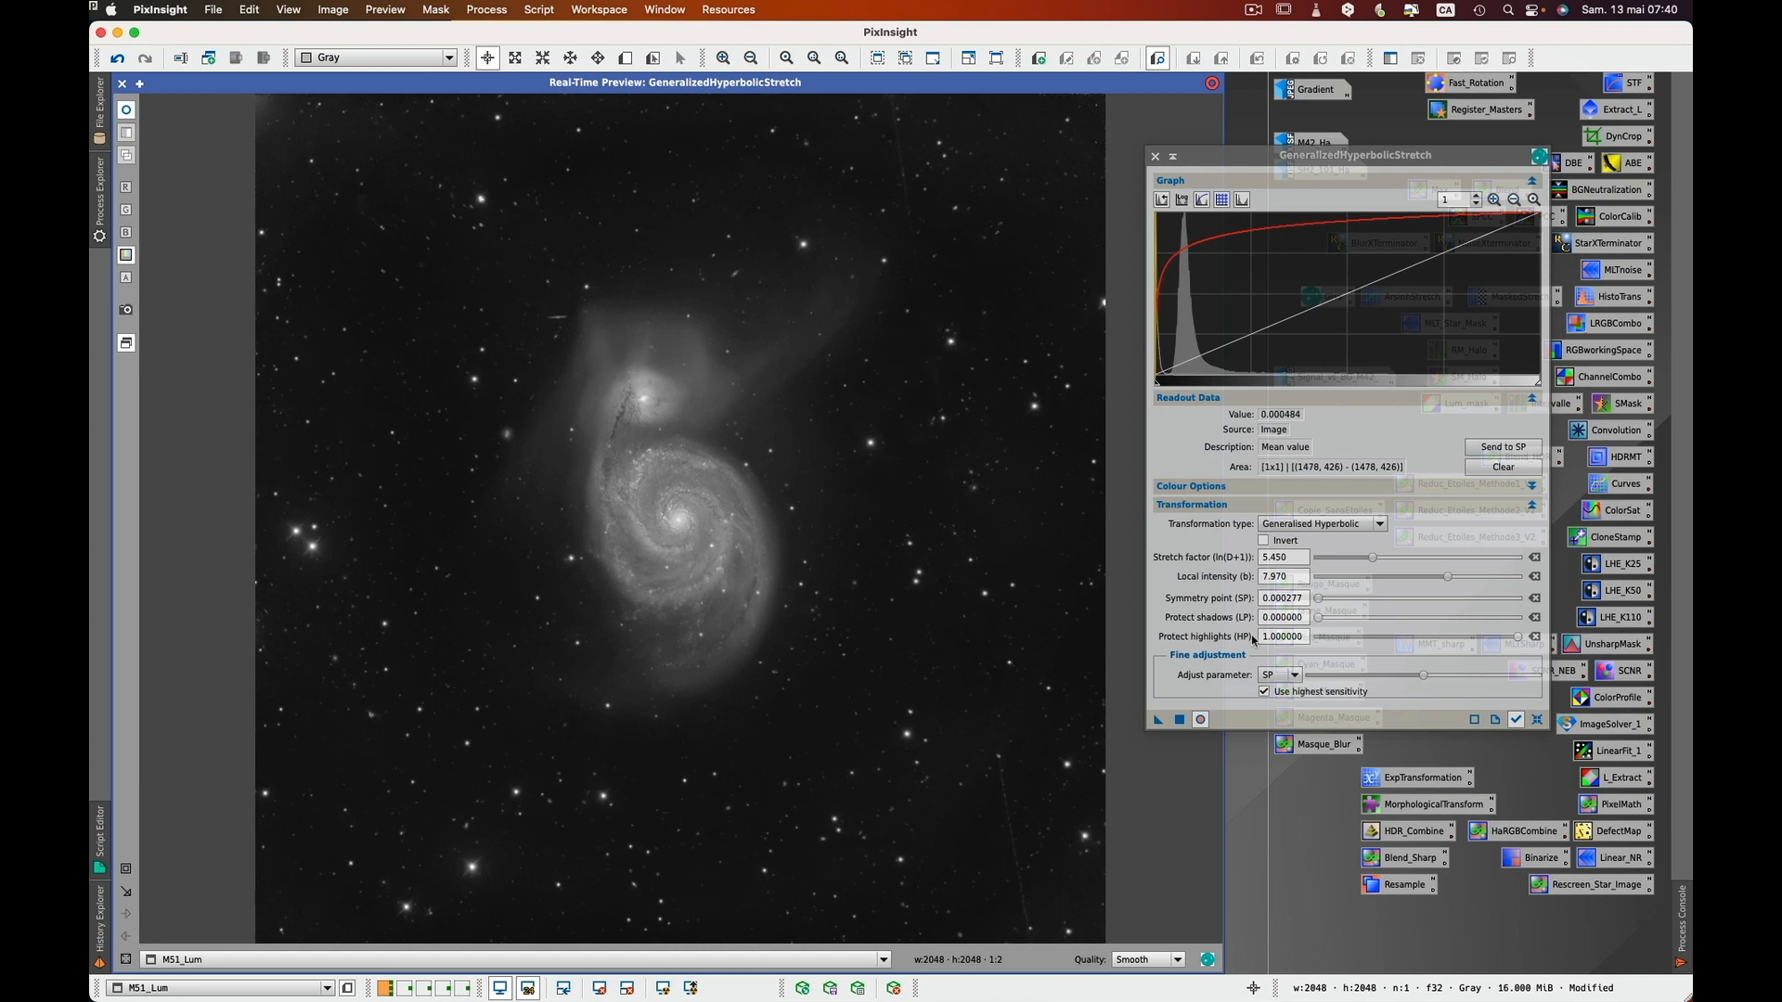
- Apply the hyperbolic stretch to M51_Lum and reset all stretch parameters to their defaults
left_click(1181, 721)
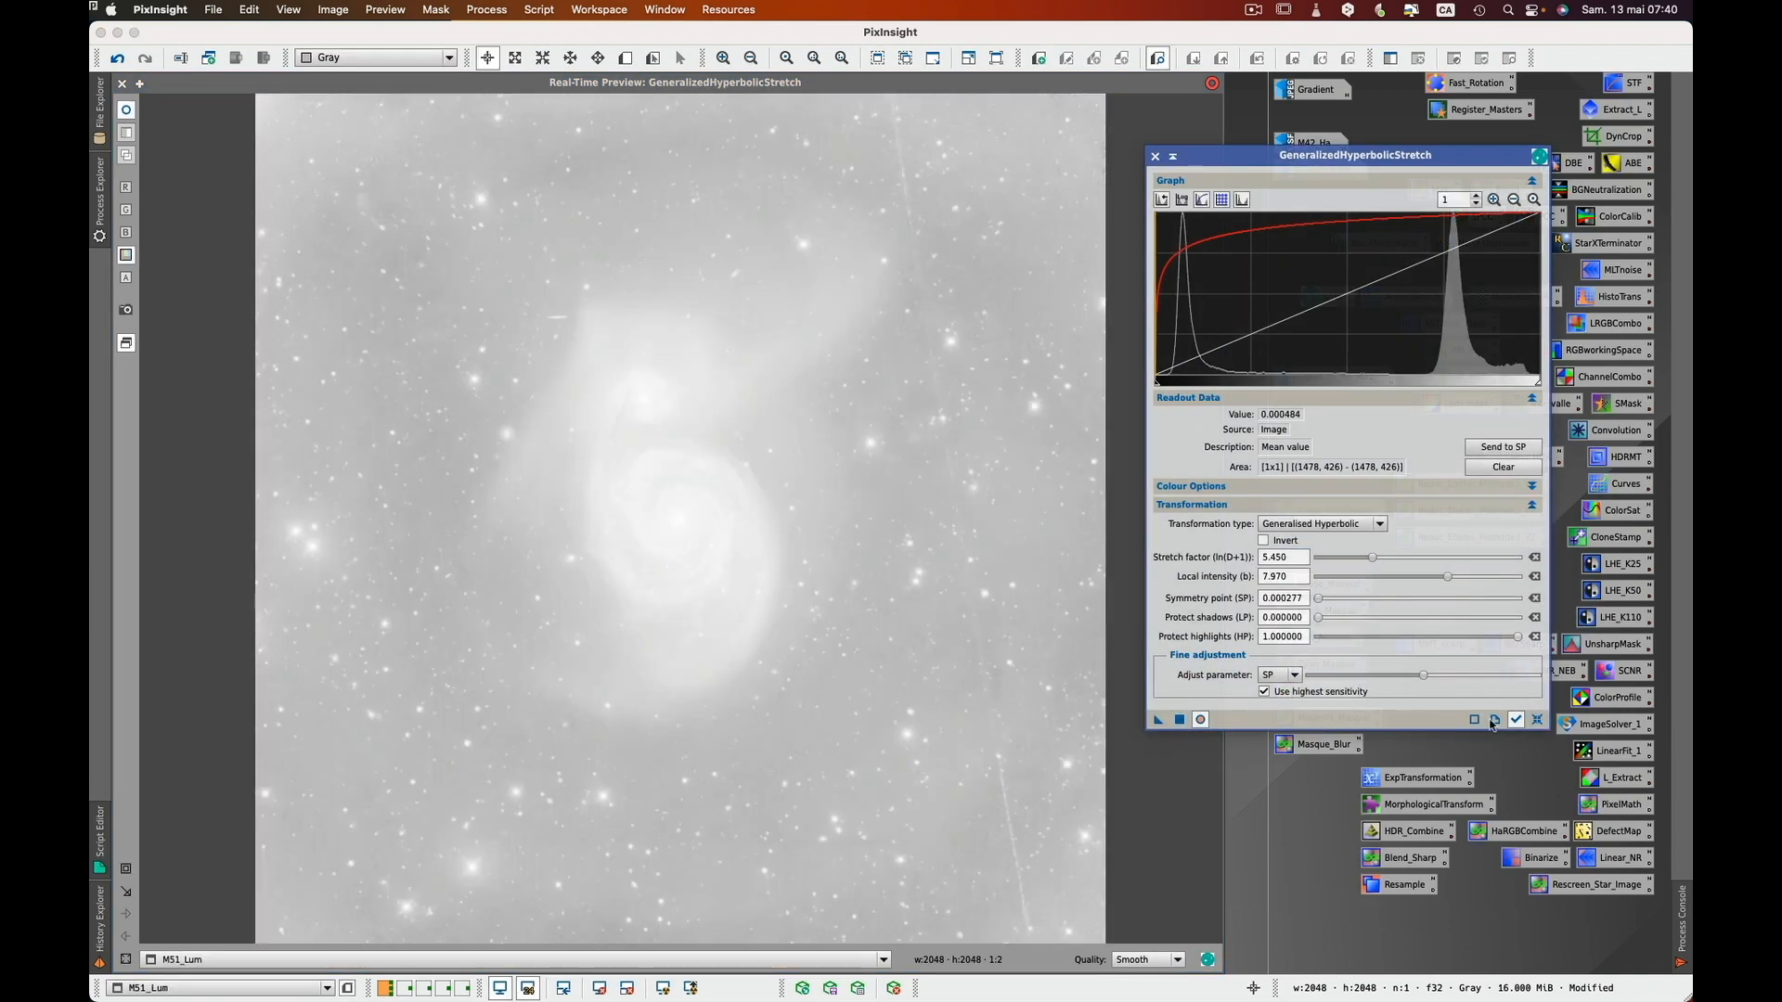
left_click(1538, 721)
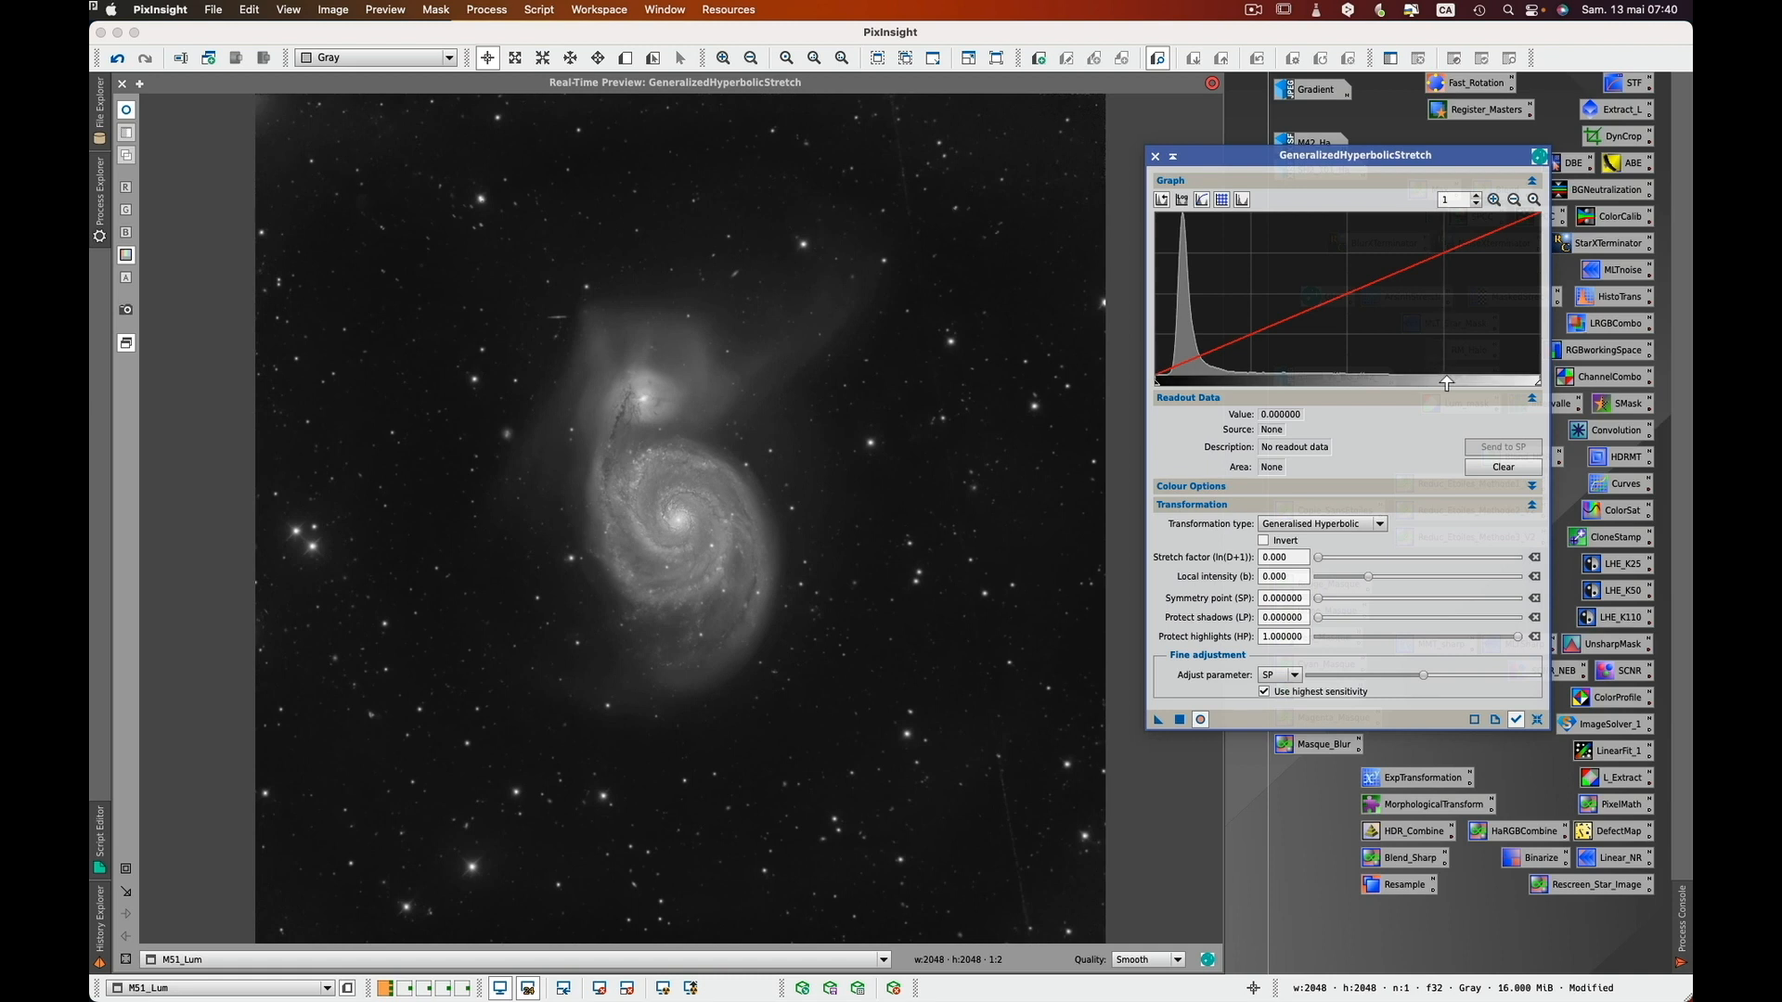
- Display the graph's histogram of the stretched image on a logarithmic scale
left_click(1256, 163)
left_click(1183, 202)
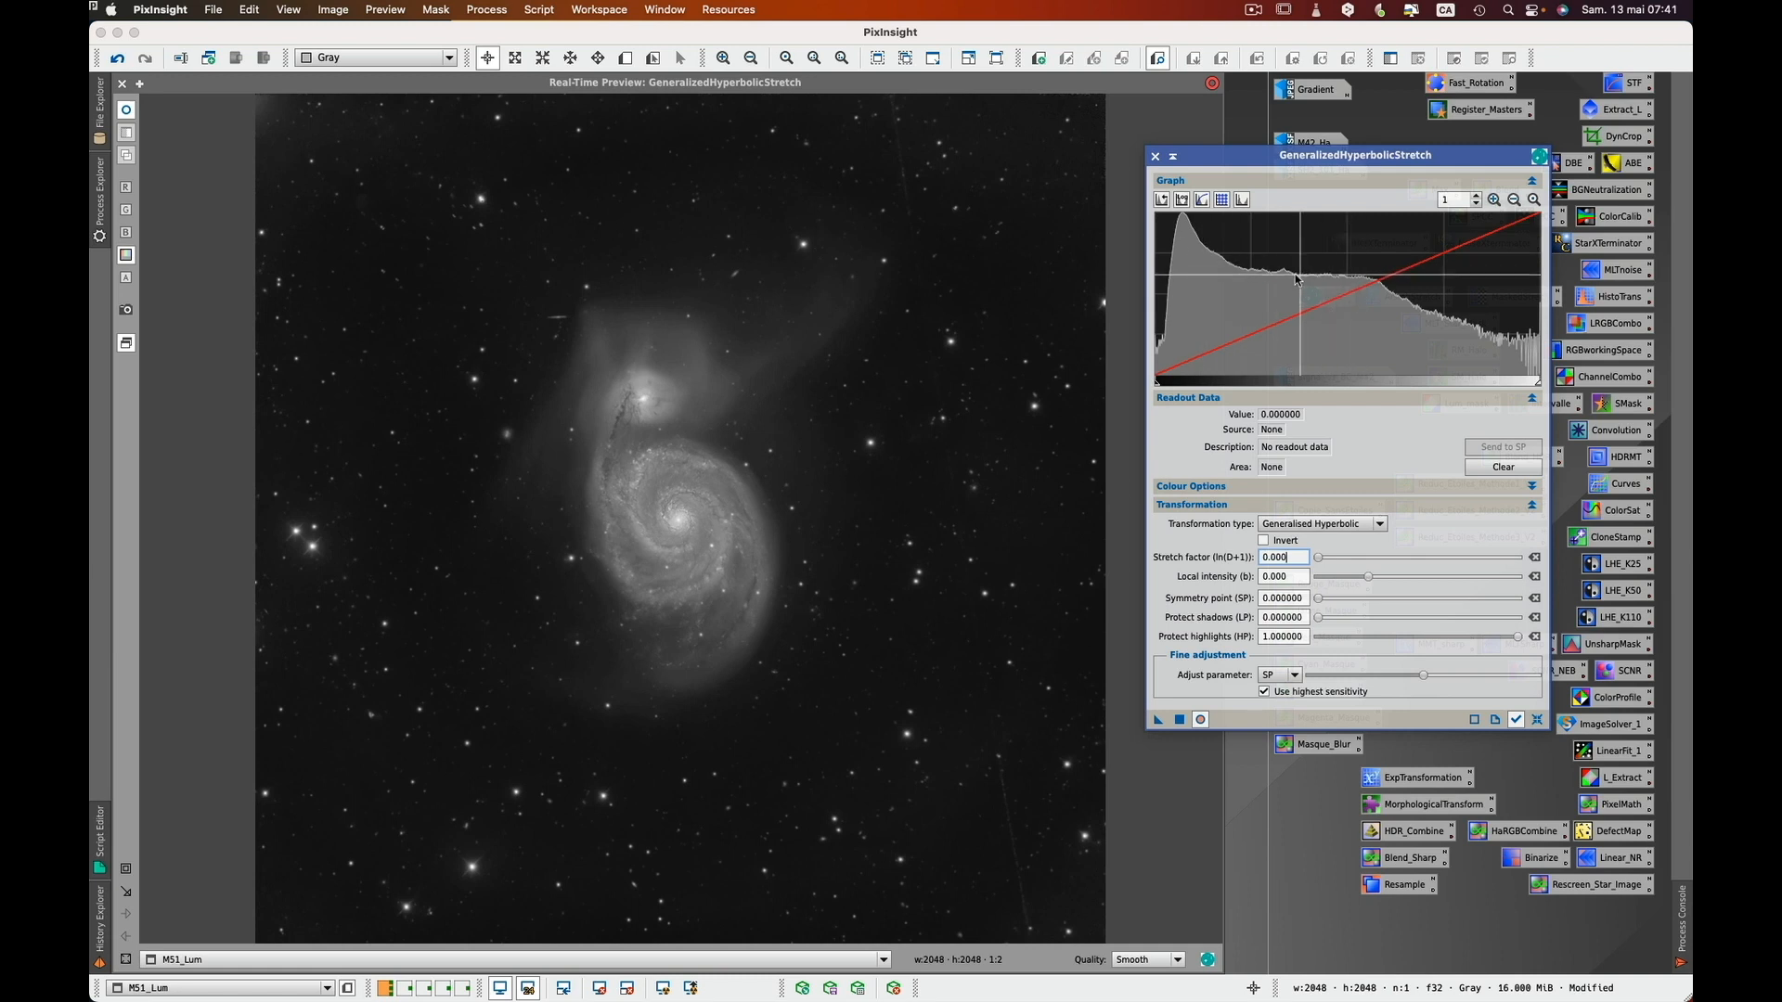
mouse_move(1248, 274)
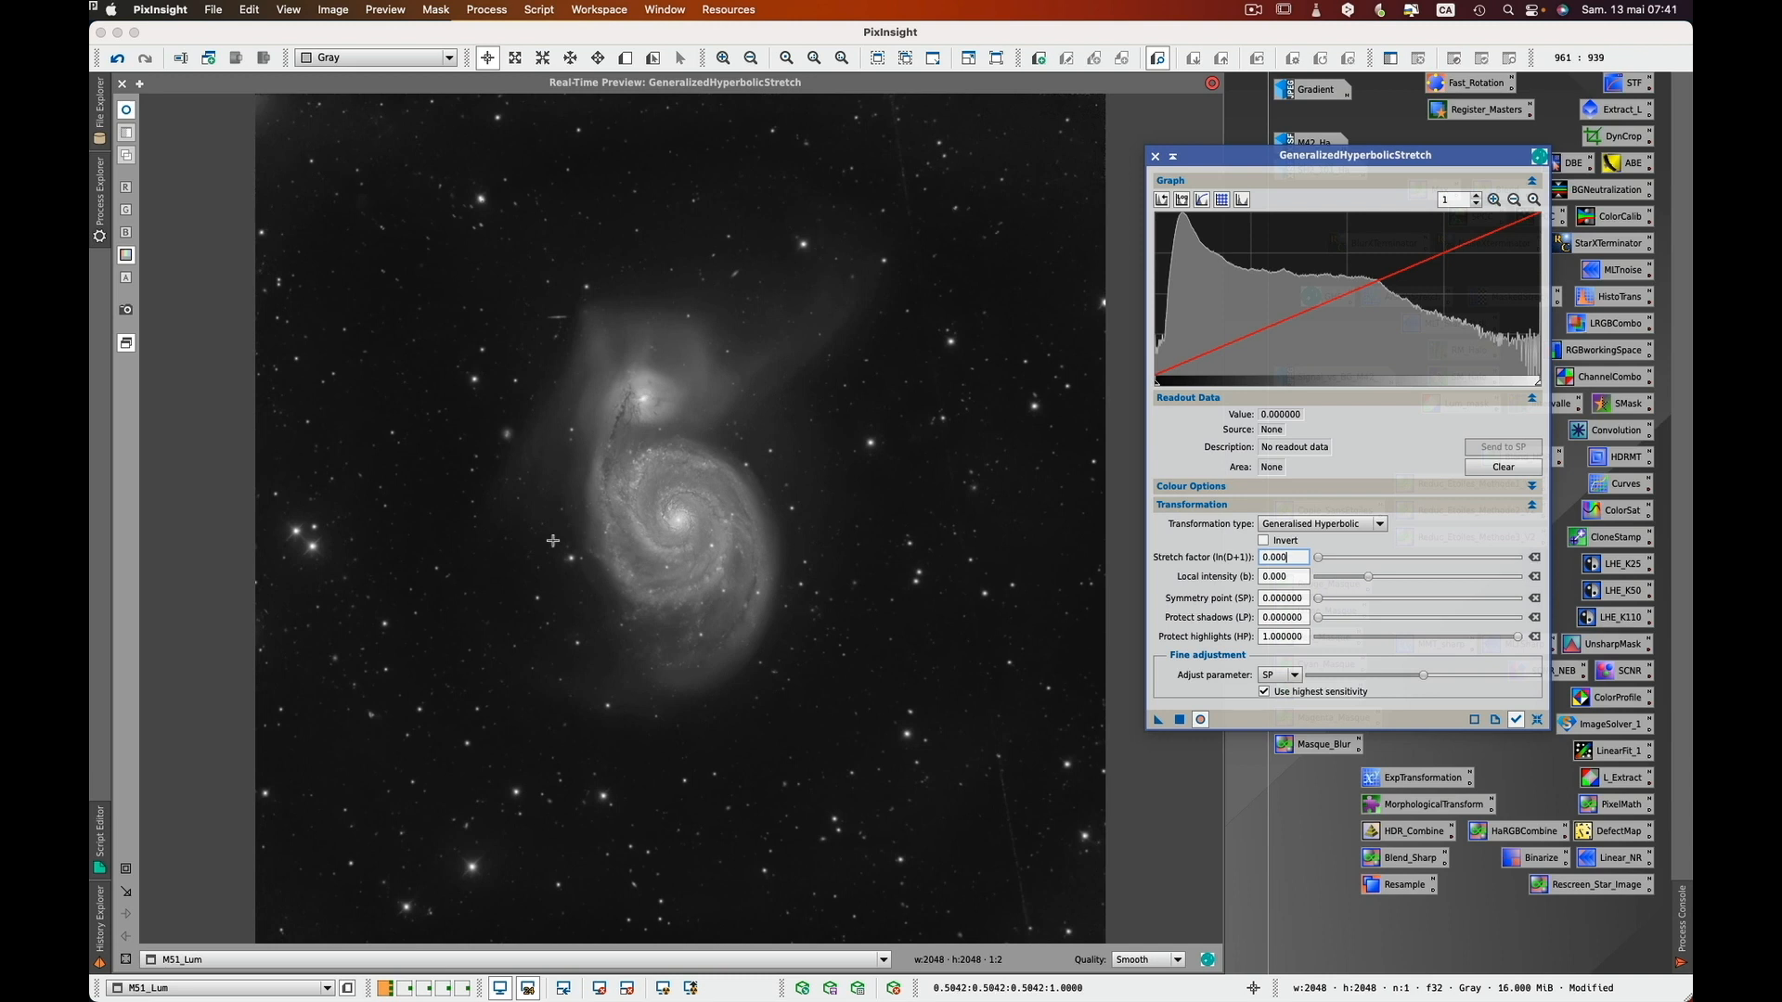
- Enlarge the galaxy in the real-time preview, sample the level 0.499908 in its spiral arms, and use it as the symmetry point
left_click(137, 872)
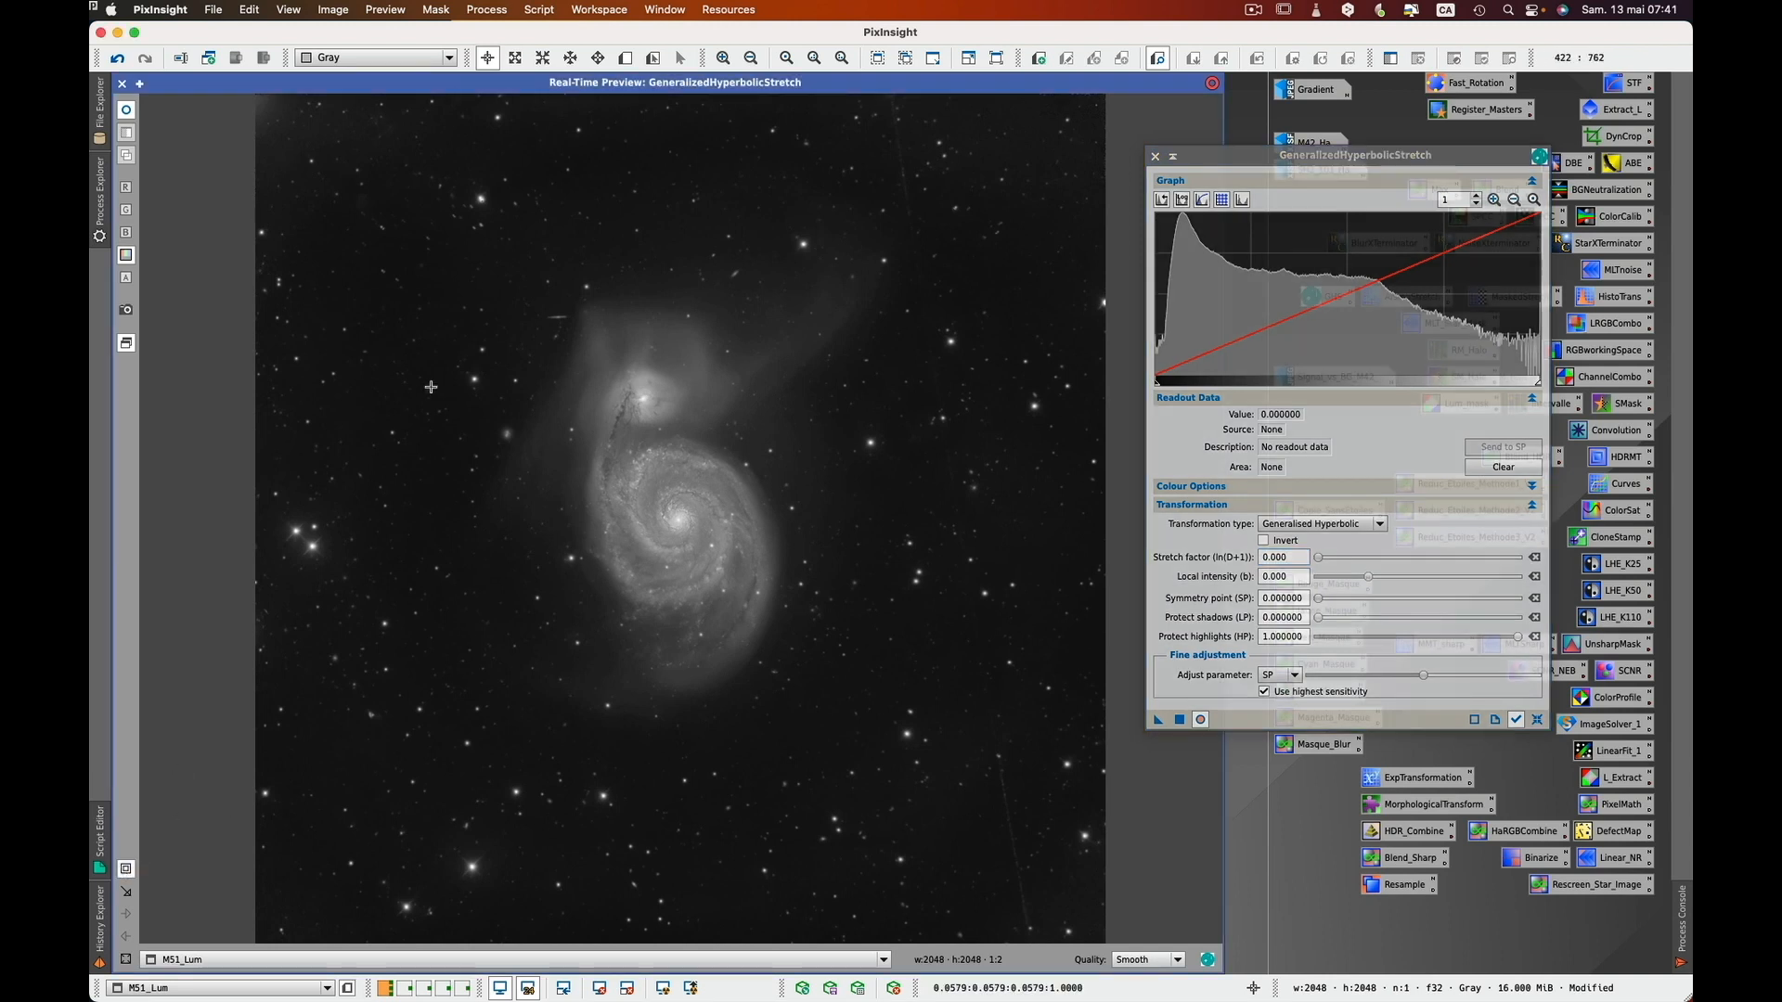
left_click_drag(517, 323, 833, 742)
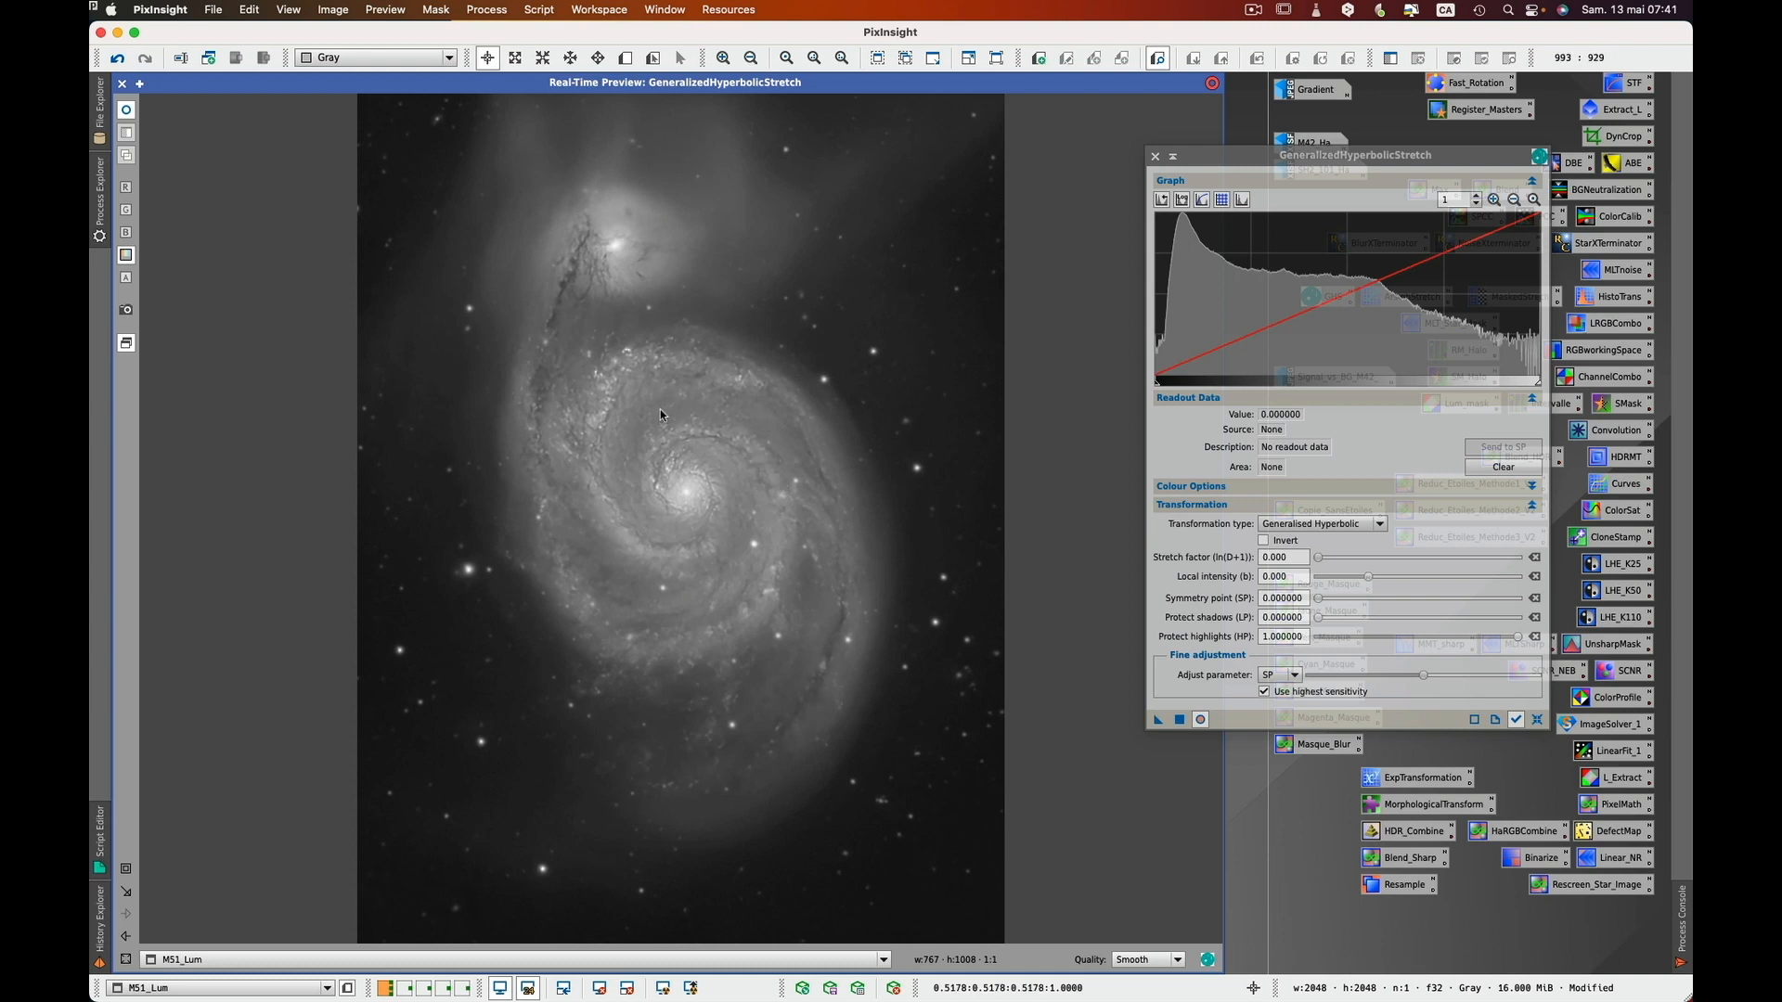
left_click_drag(689, 409, 687, 415)
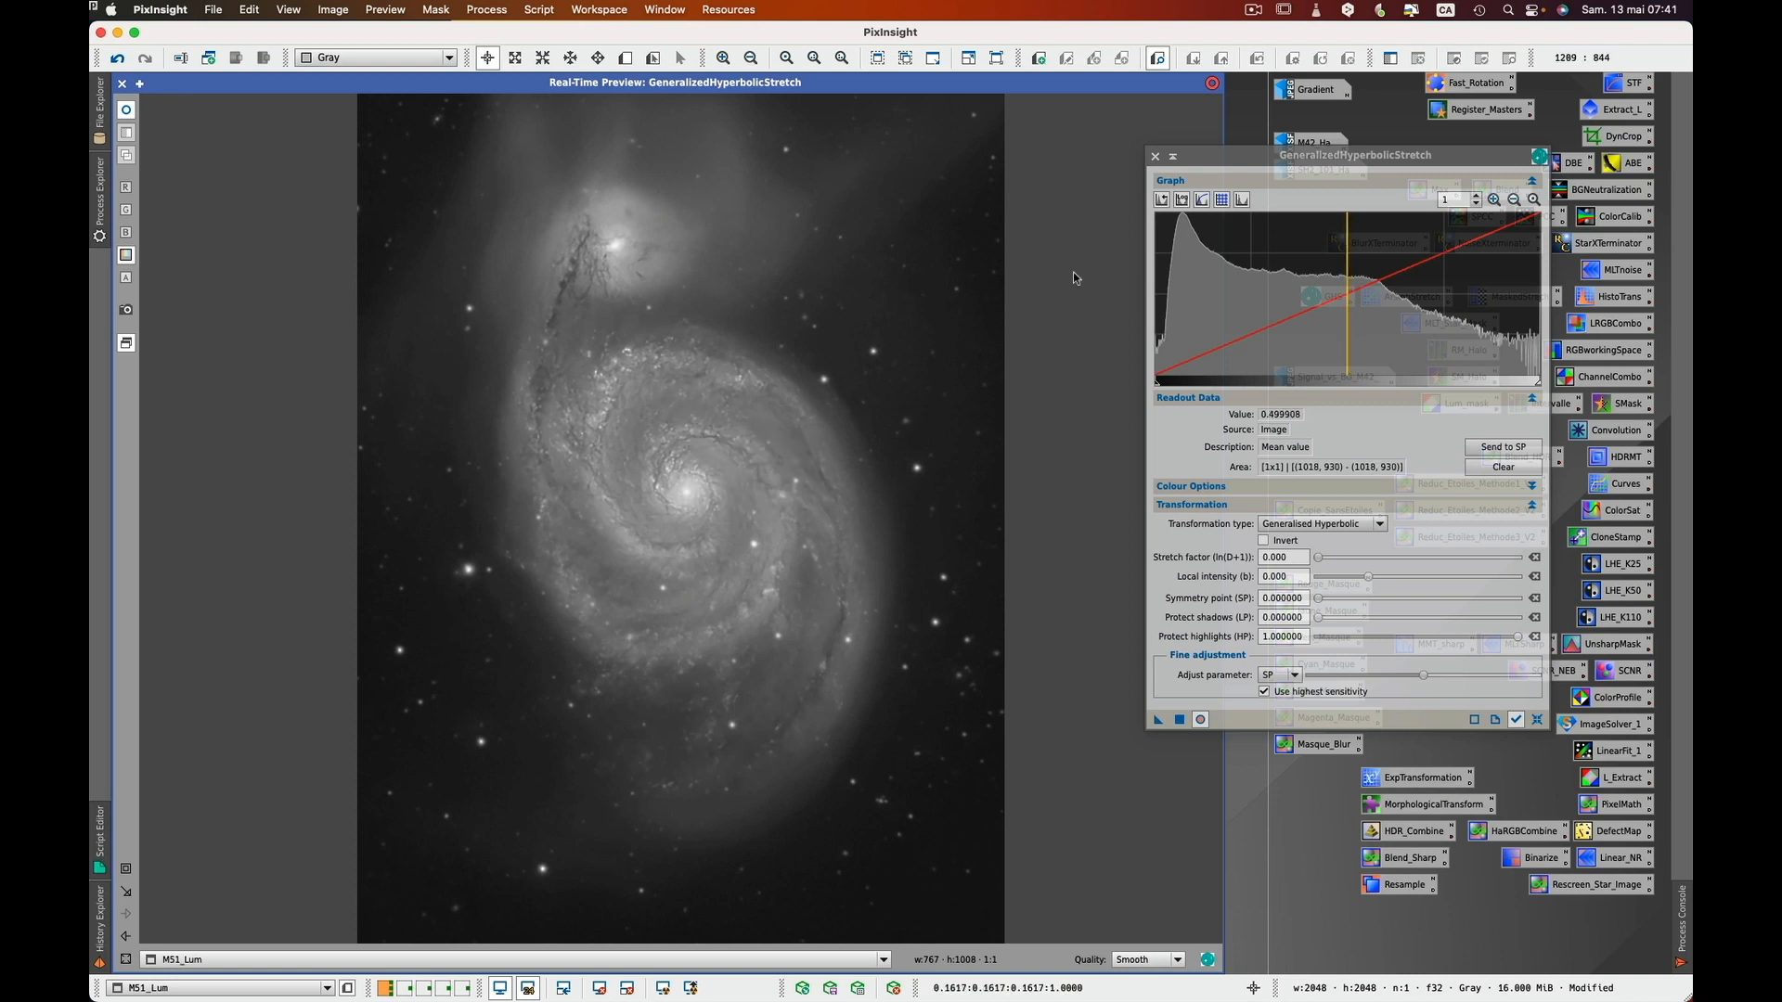
left_click(1465, 163)
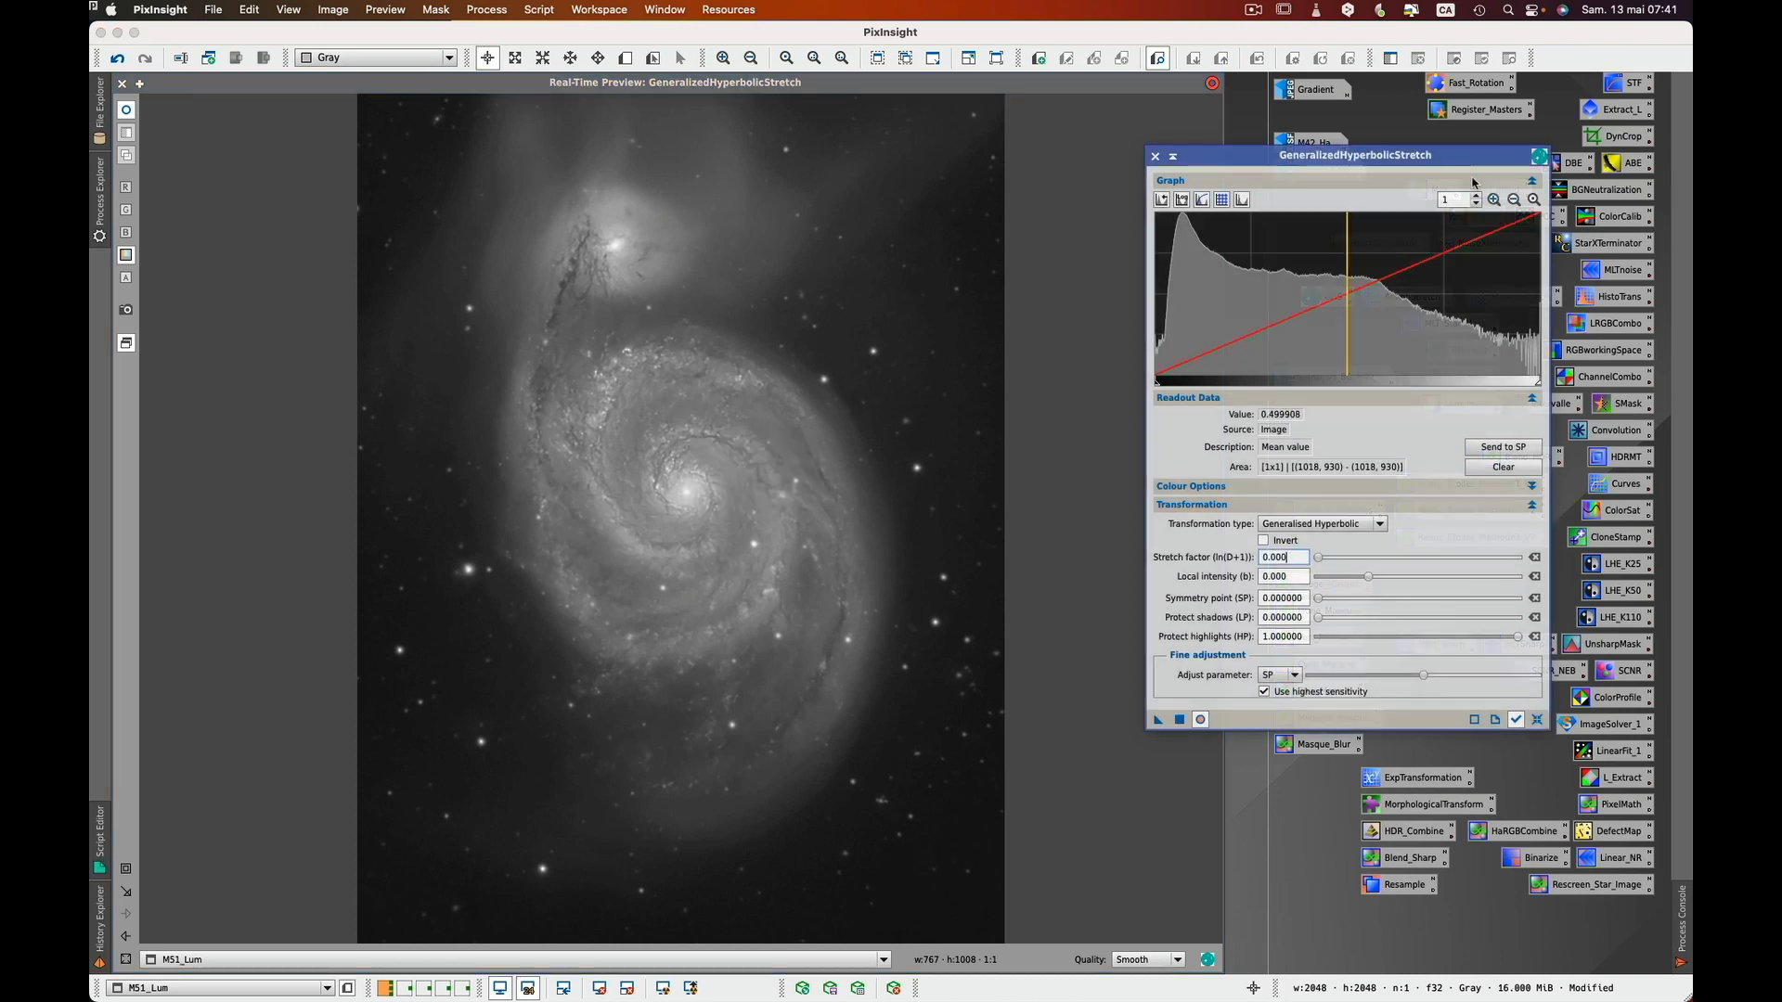
left_click(1501, 446)
- Return the real-time preview to the full image and set the stretch factor to 1.760 to raise the galaxy's contrast
left_click(126, 937)
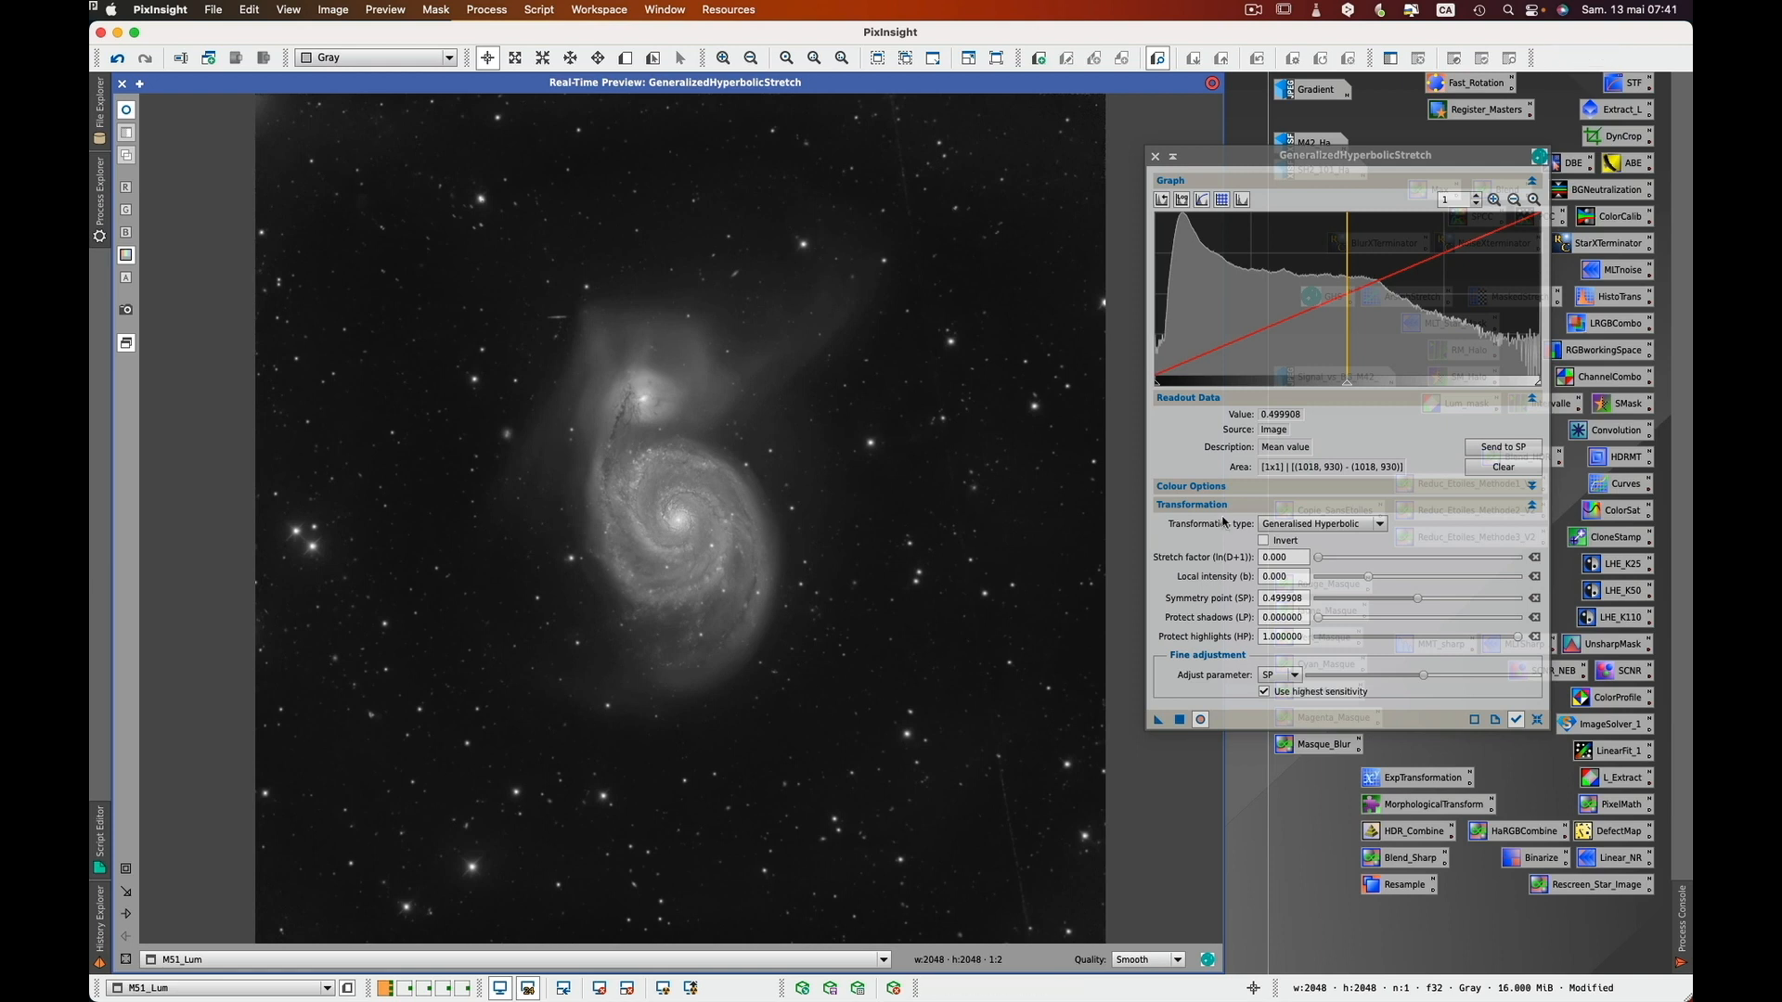
left_click(1319, 561)
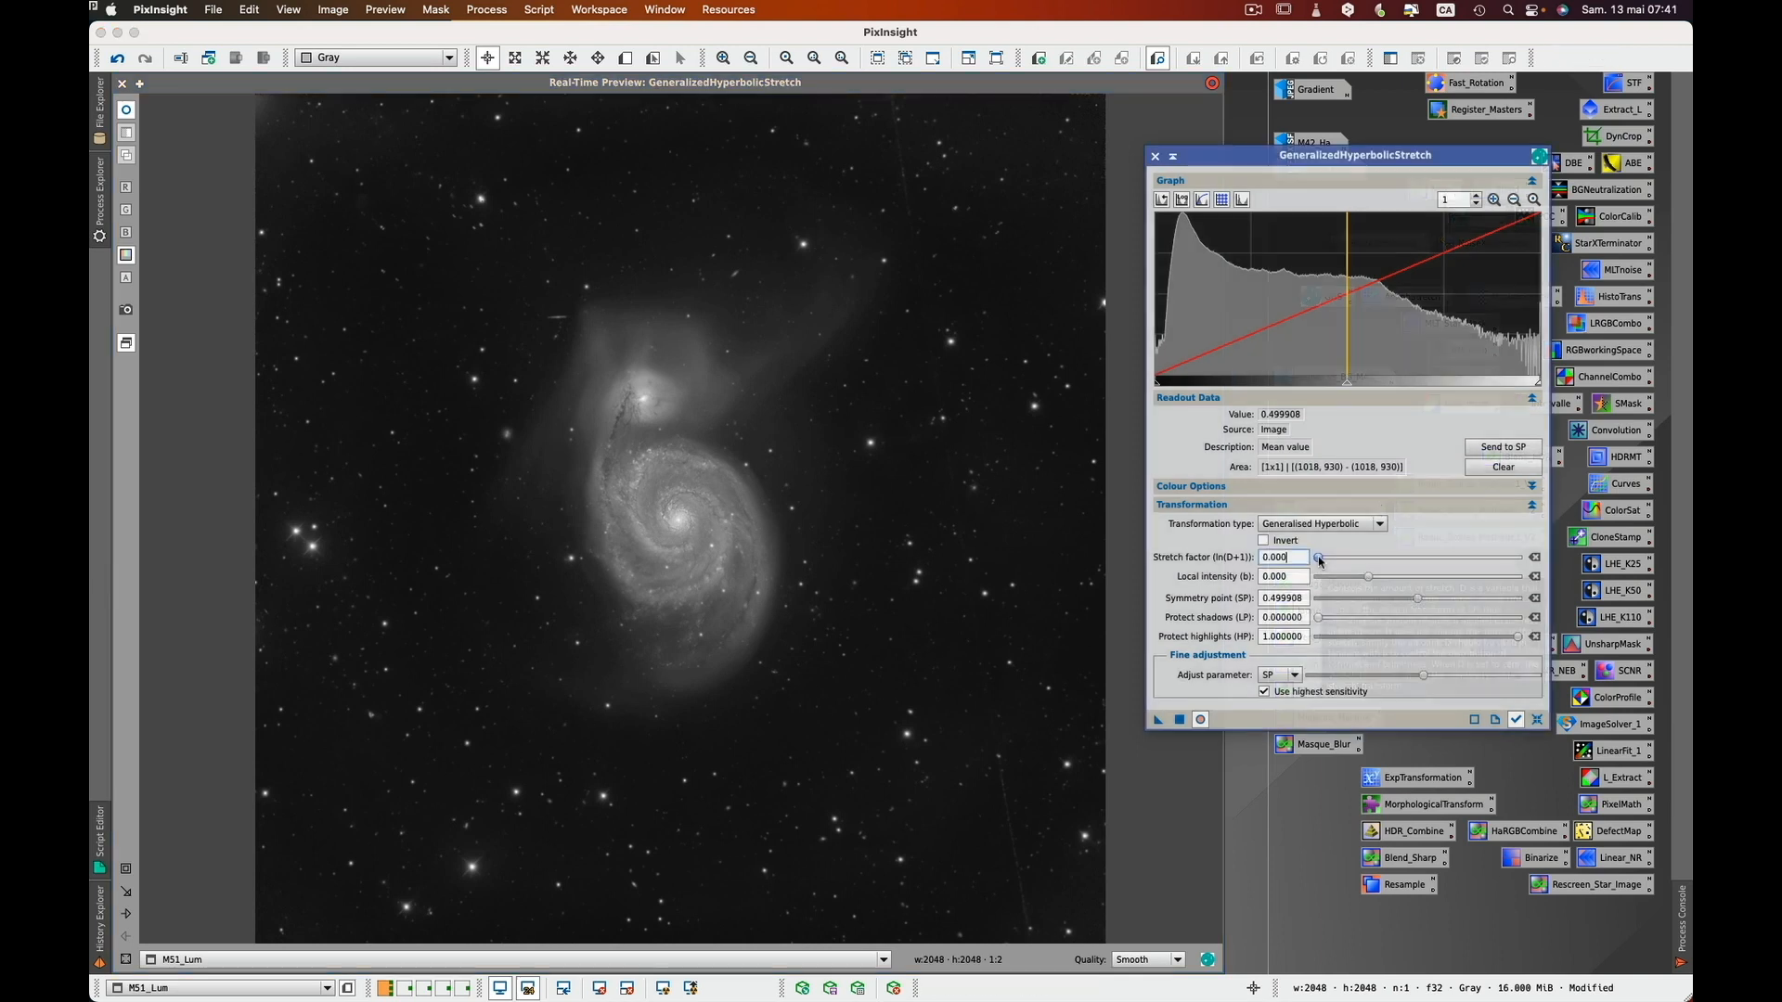
left_click_drag(1320, 560, 1339, 560)
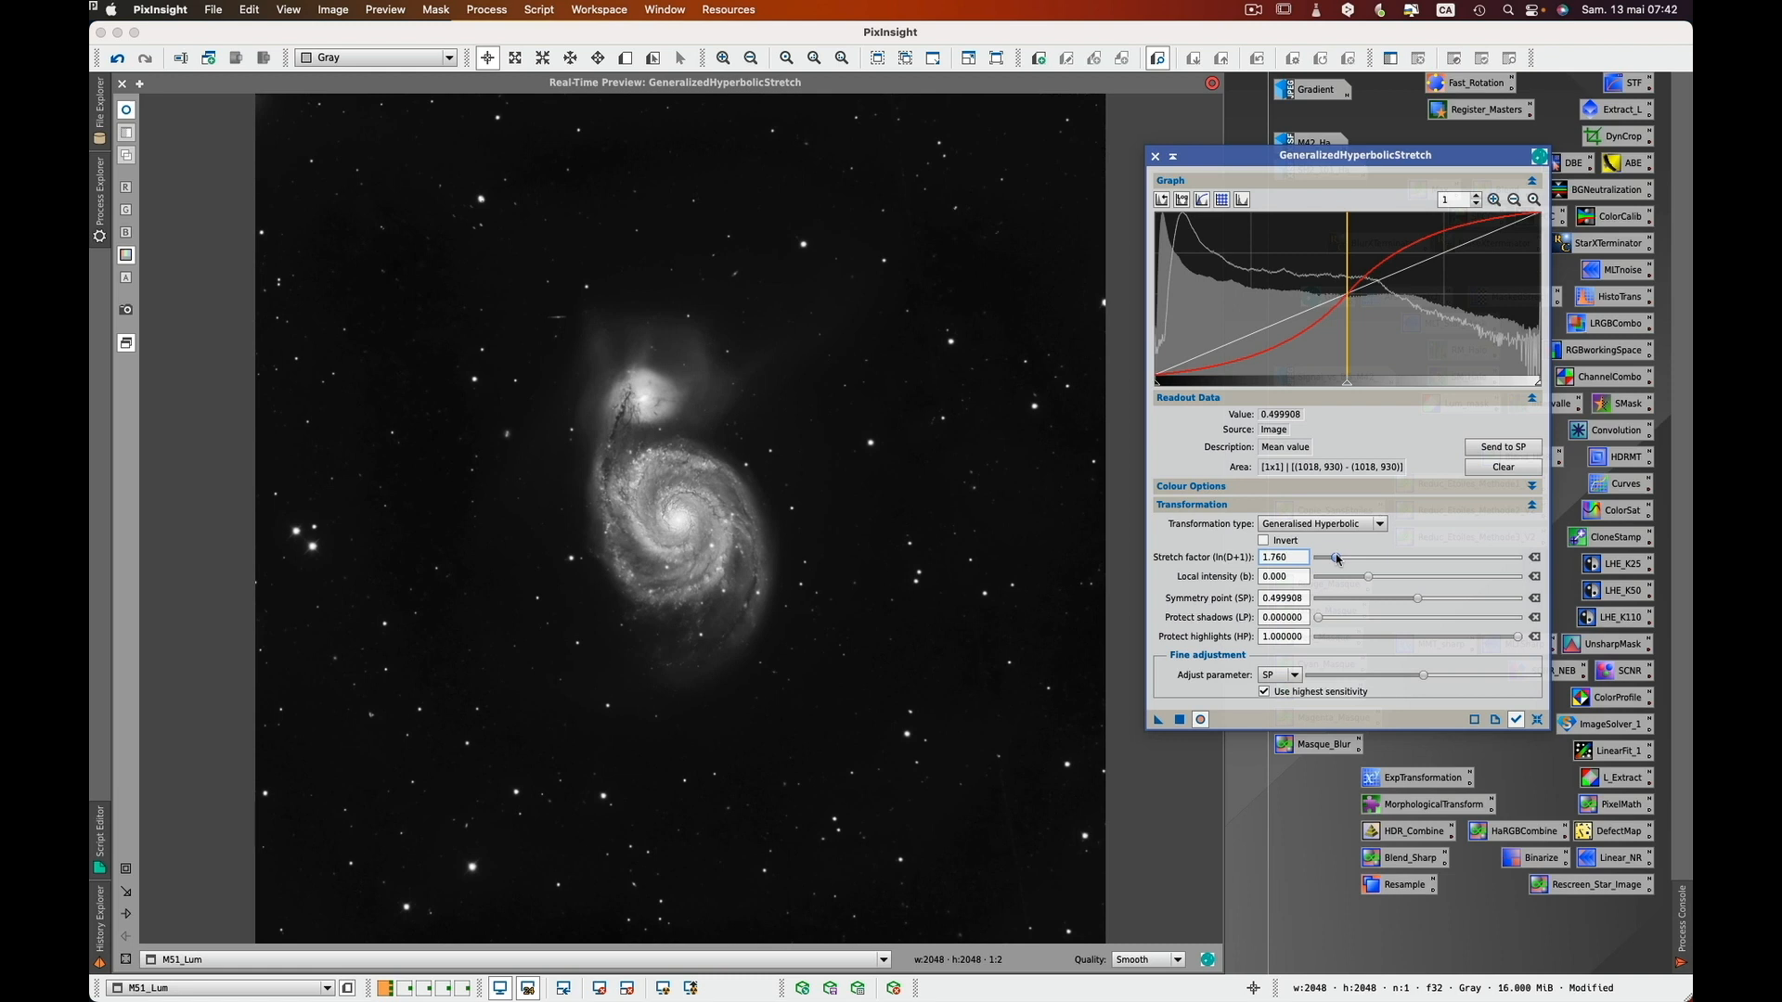
- Set highlight protection to 0.710000 and shadow protection to 0.370000 for the stretch around the spiral arms' level
left_click_drag(1338, 559, 1339, 562)
left_click_drag(1518, 638, 1457, 642)
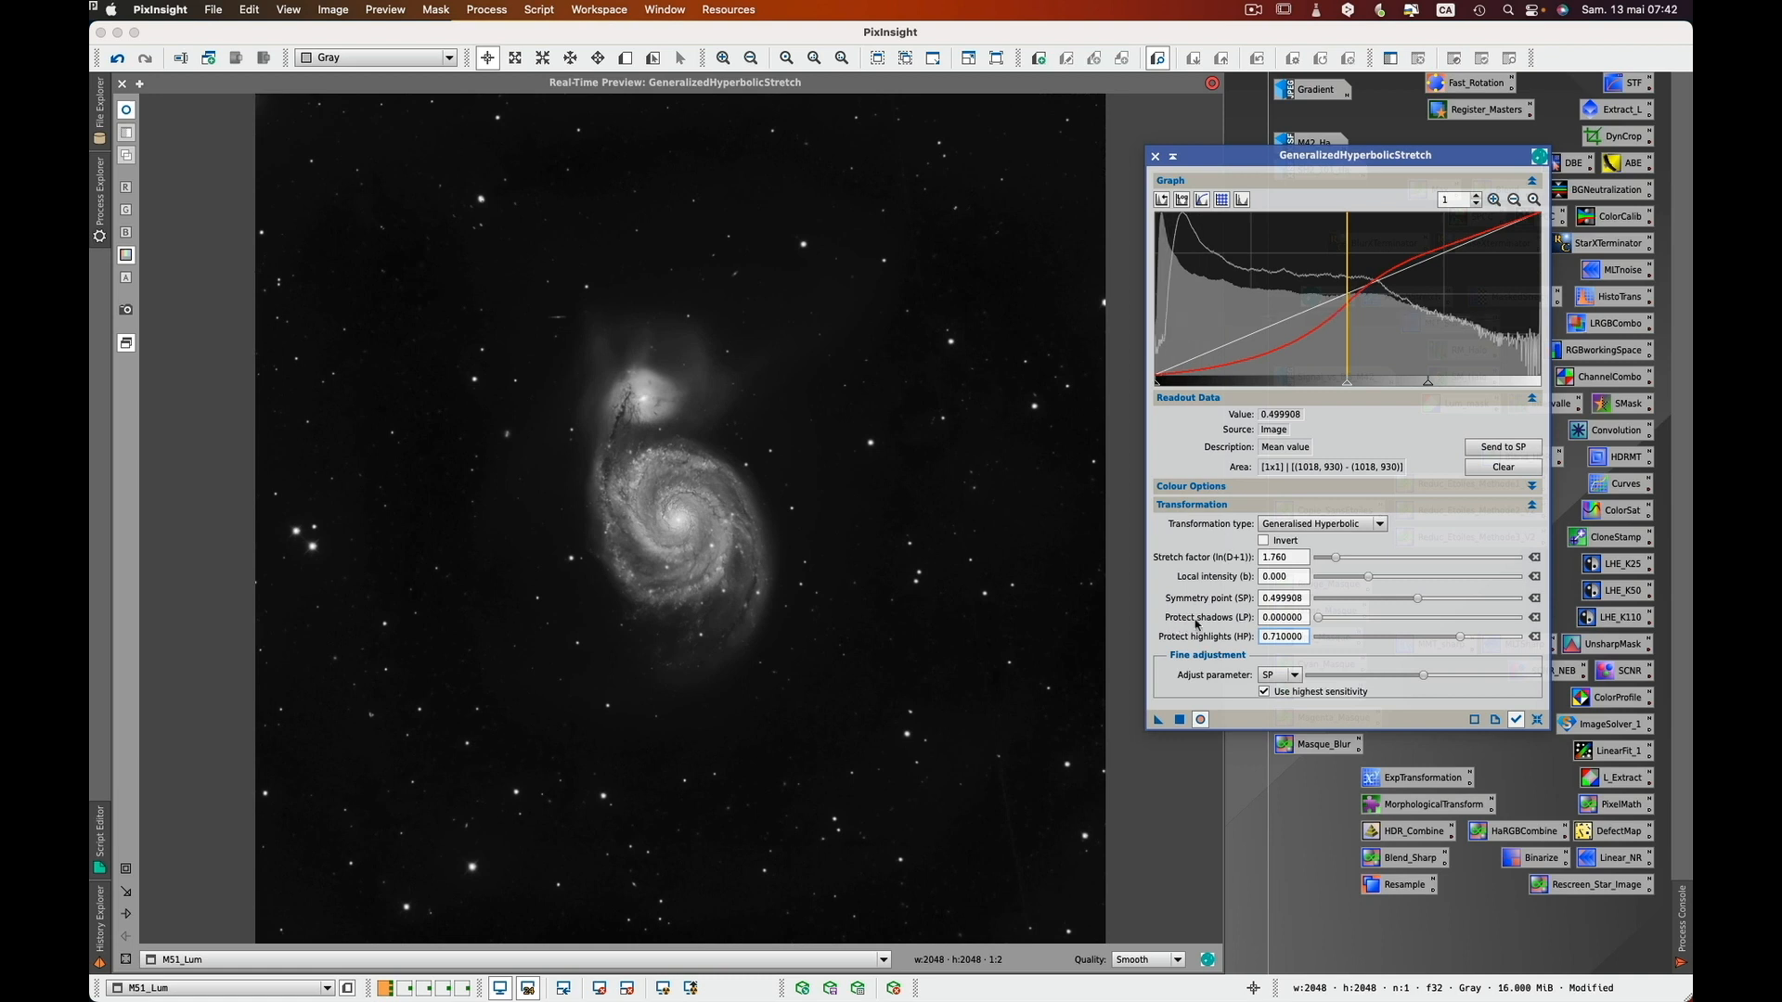
left_click_drag(1319, 621, 1391, 621)
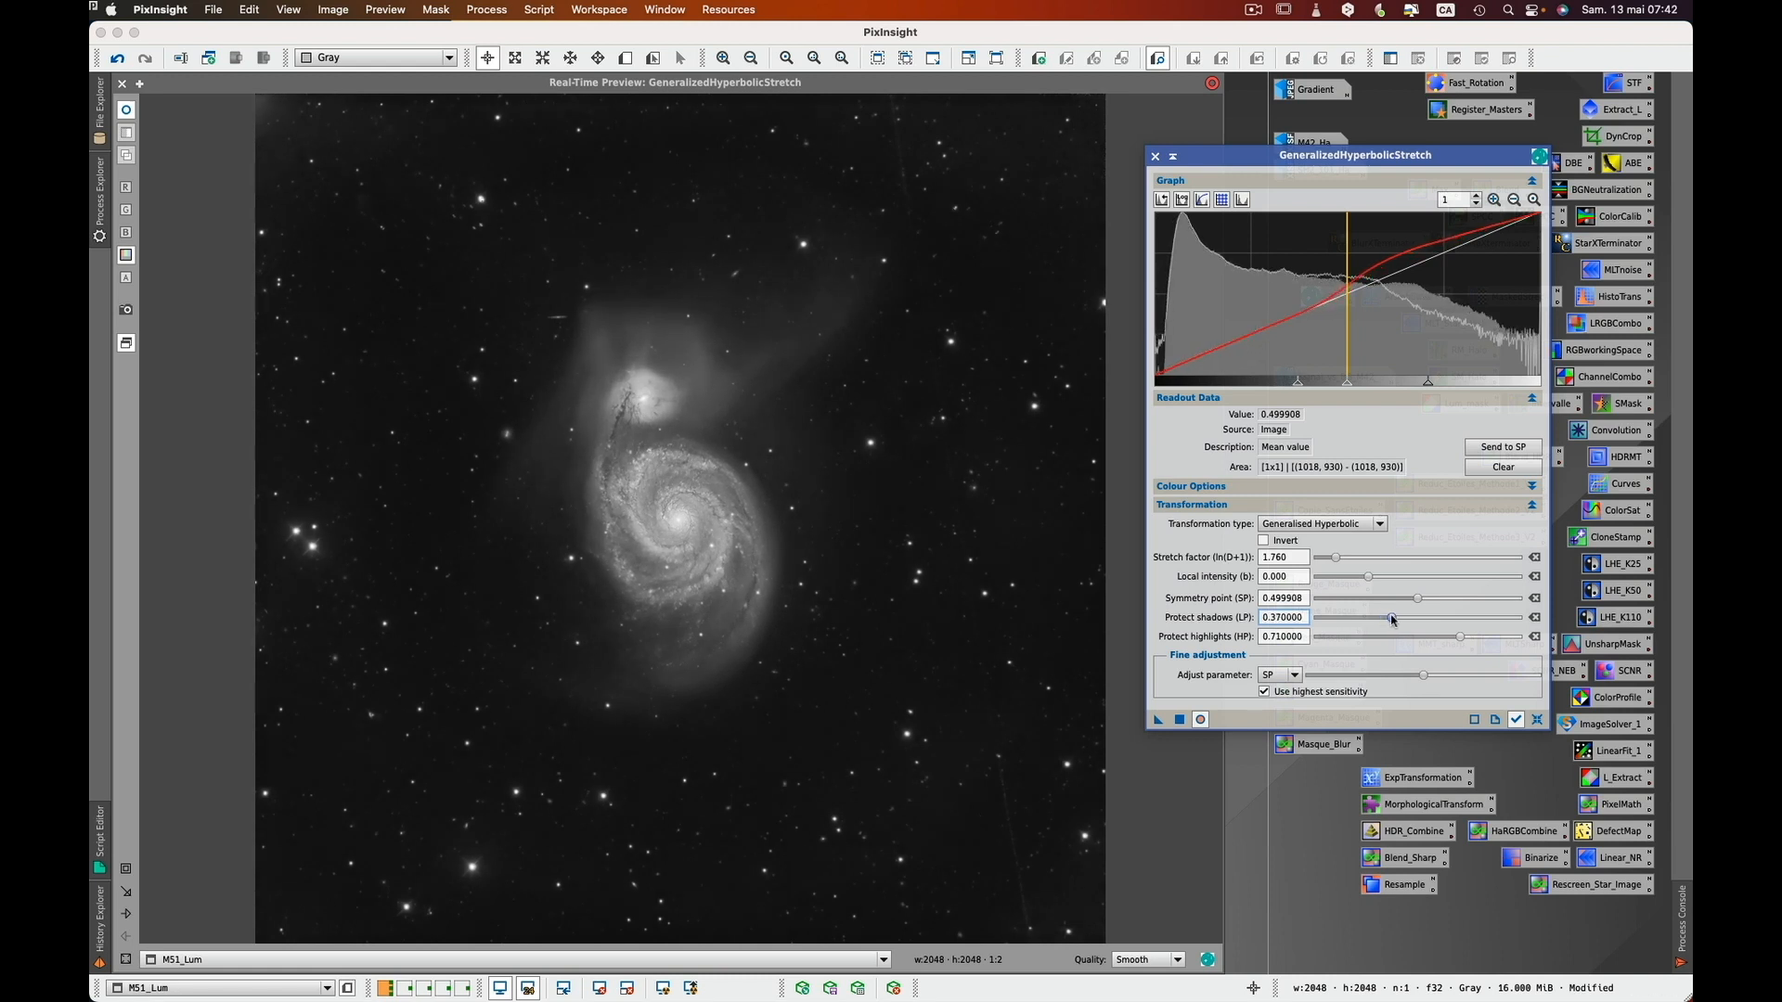
left_click_drag(1392, 621, 1394, 621)
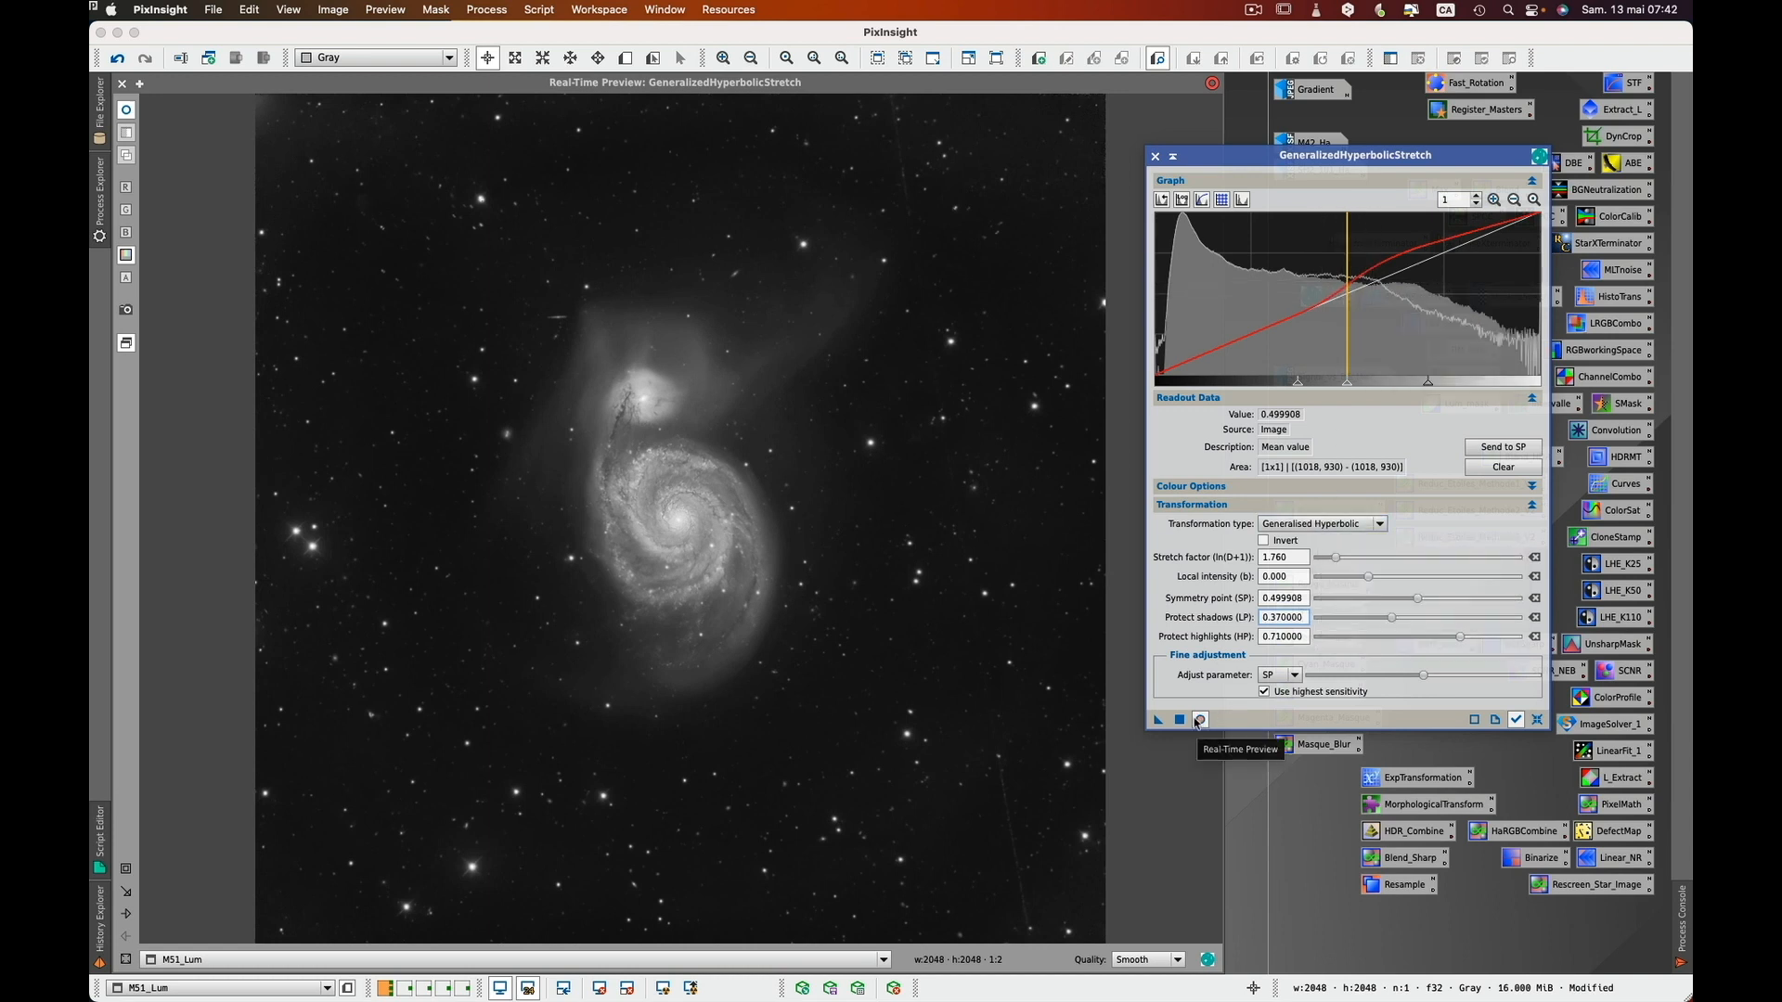
- Compare the image with and without the real-time preview, apply the contrast stretch to M51_Lum, and reset all parameters
left_click(1199, 720)
left_click(1199, 722)
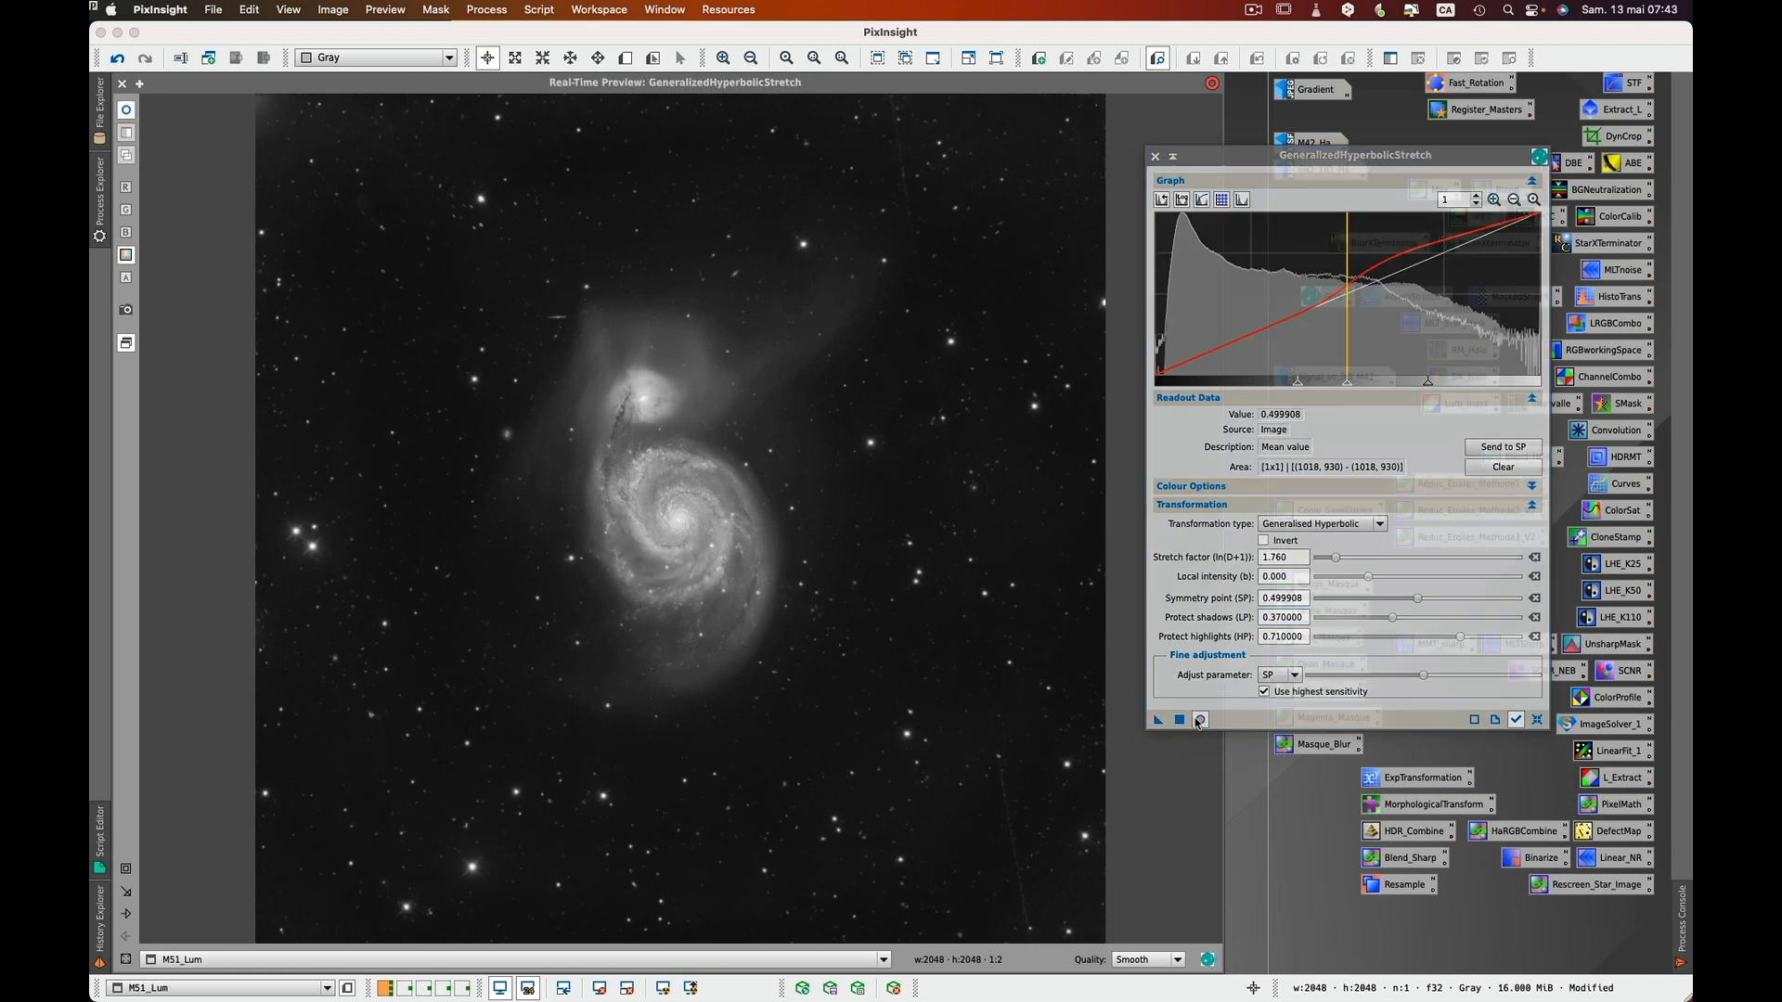
left_click(1199, 721)
left_click(1199, 722)
left_click(1180, 723)
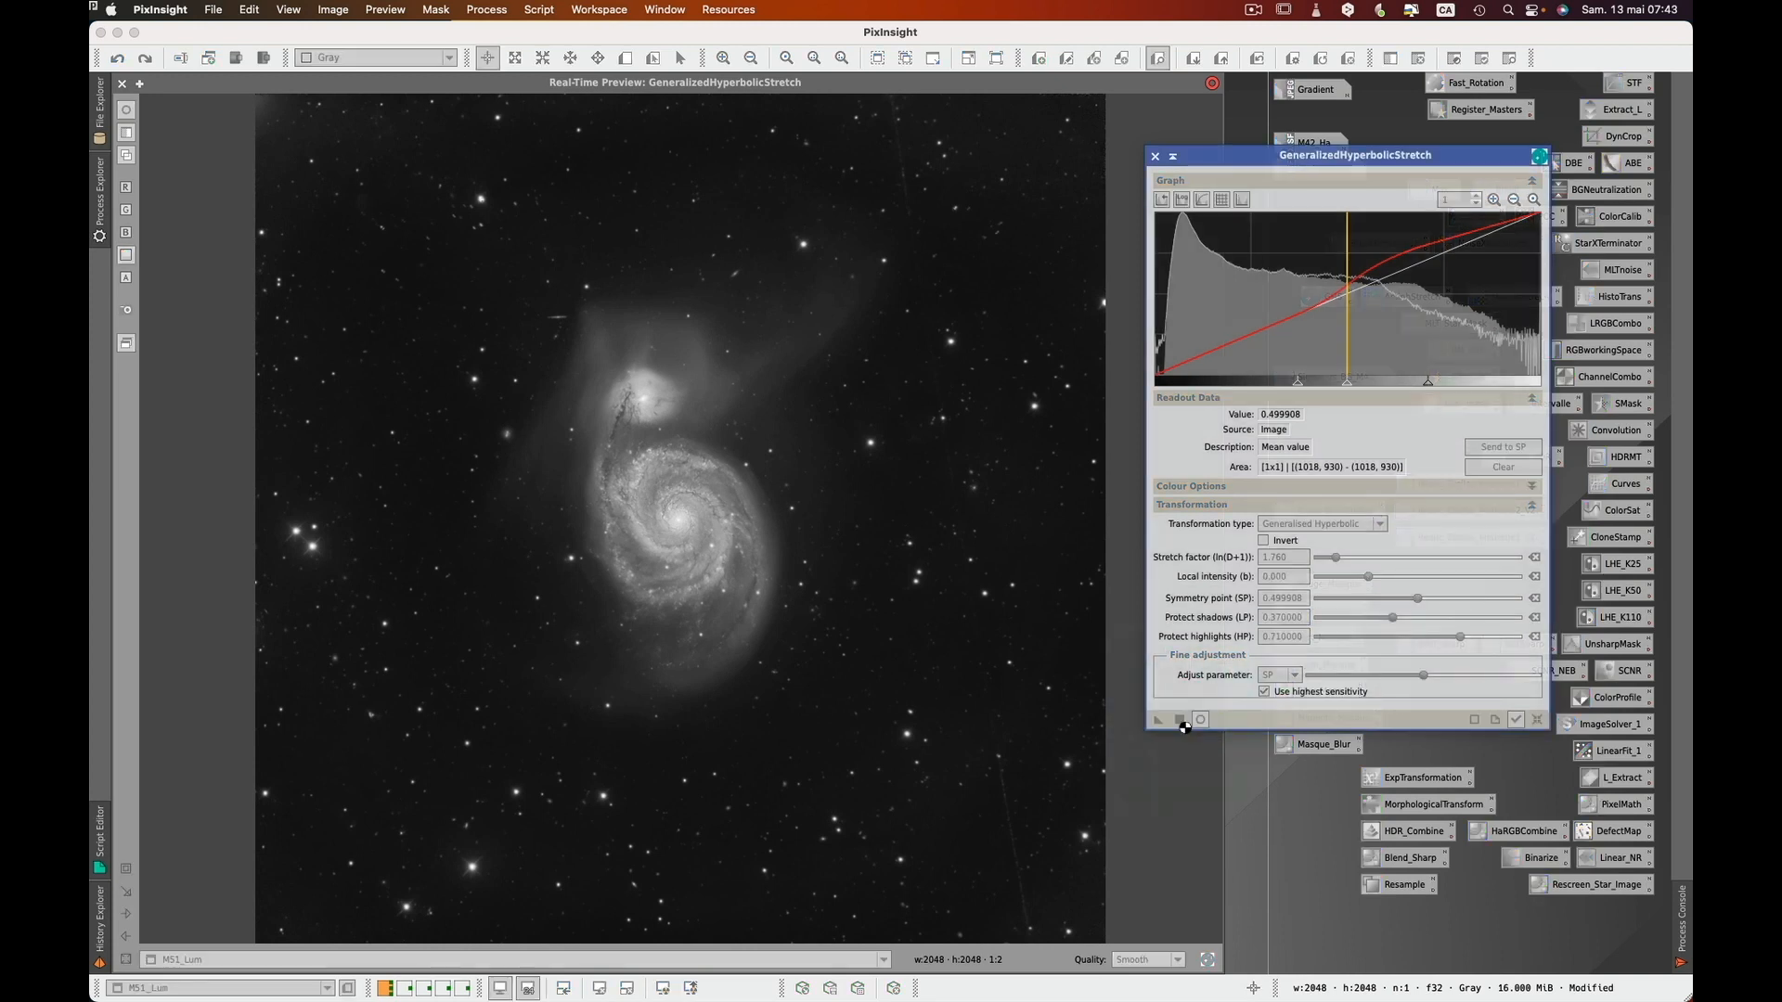
left_click(1536, 721)
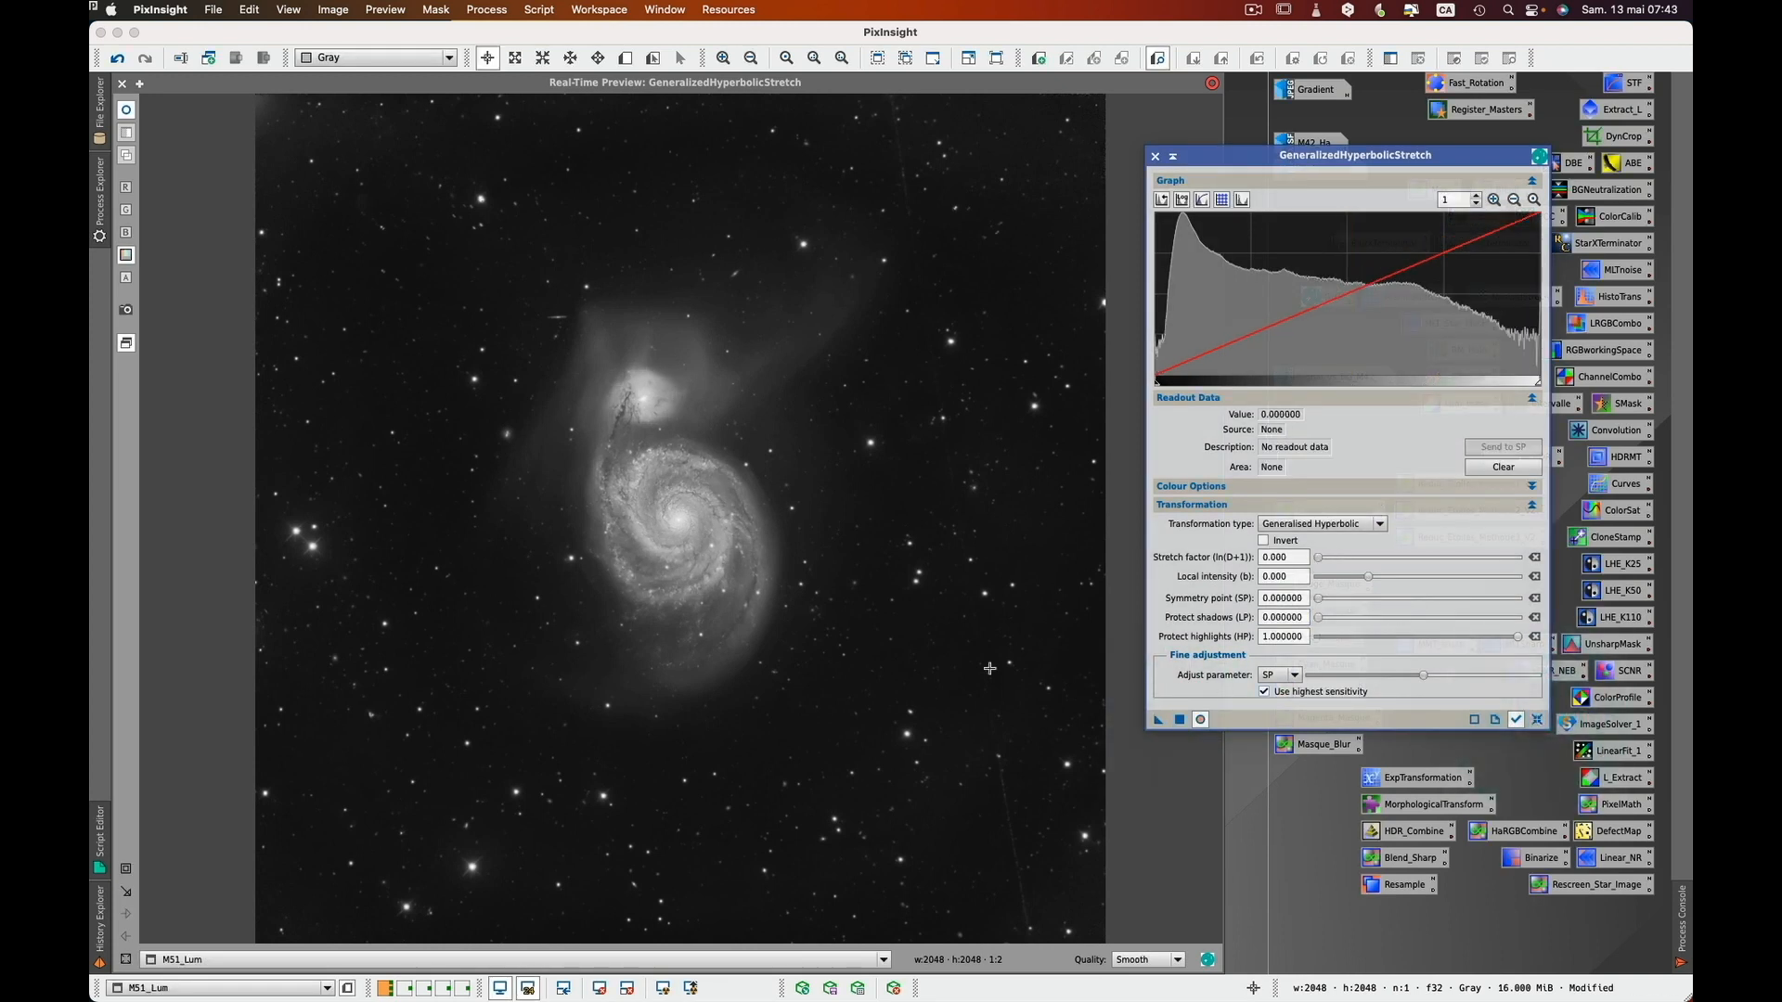
- Enlarge the companion galaxy in the real-time preview, sample the level 0.683678 near its core, and use it as the symmetry point
left_click(126, 868)
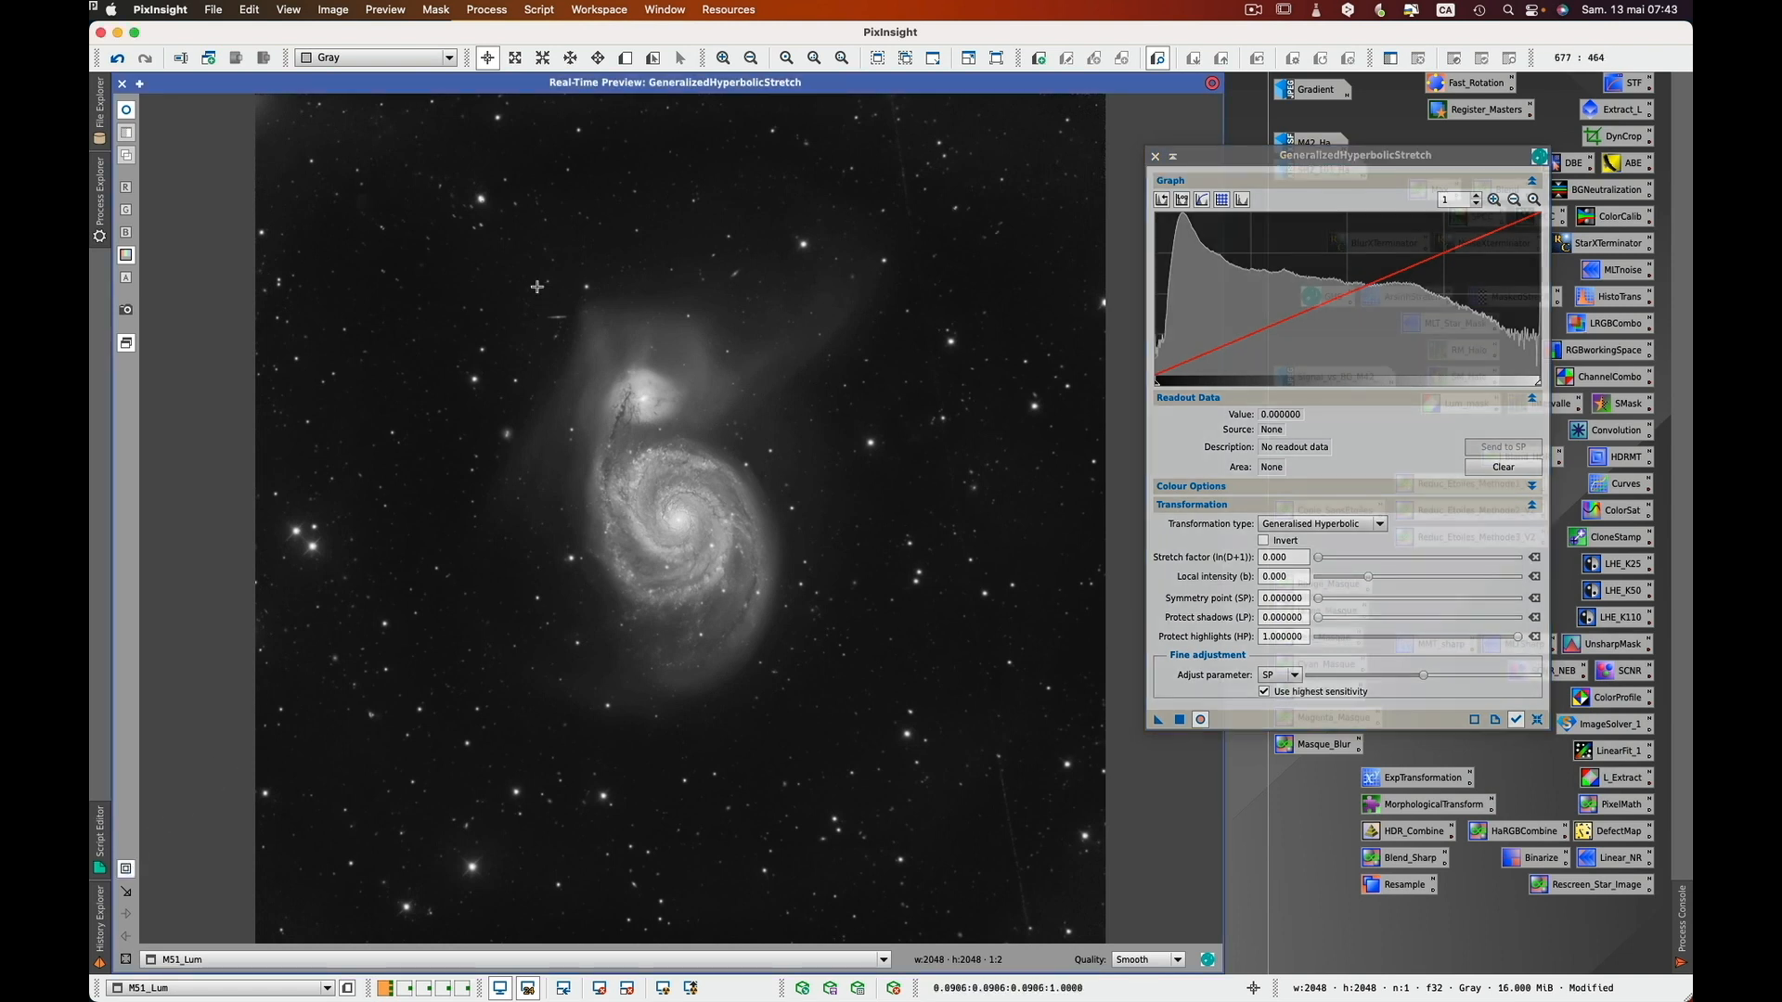
left_click_drag(535, 285, 755, 508)
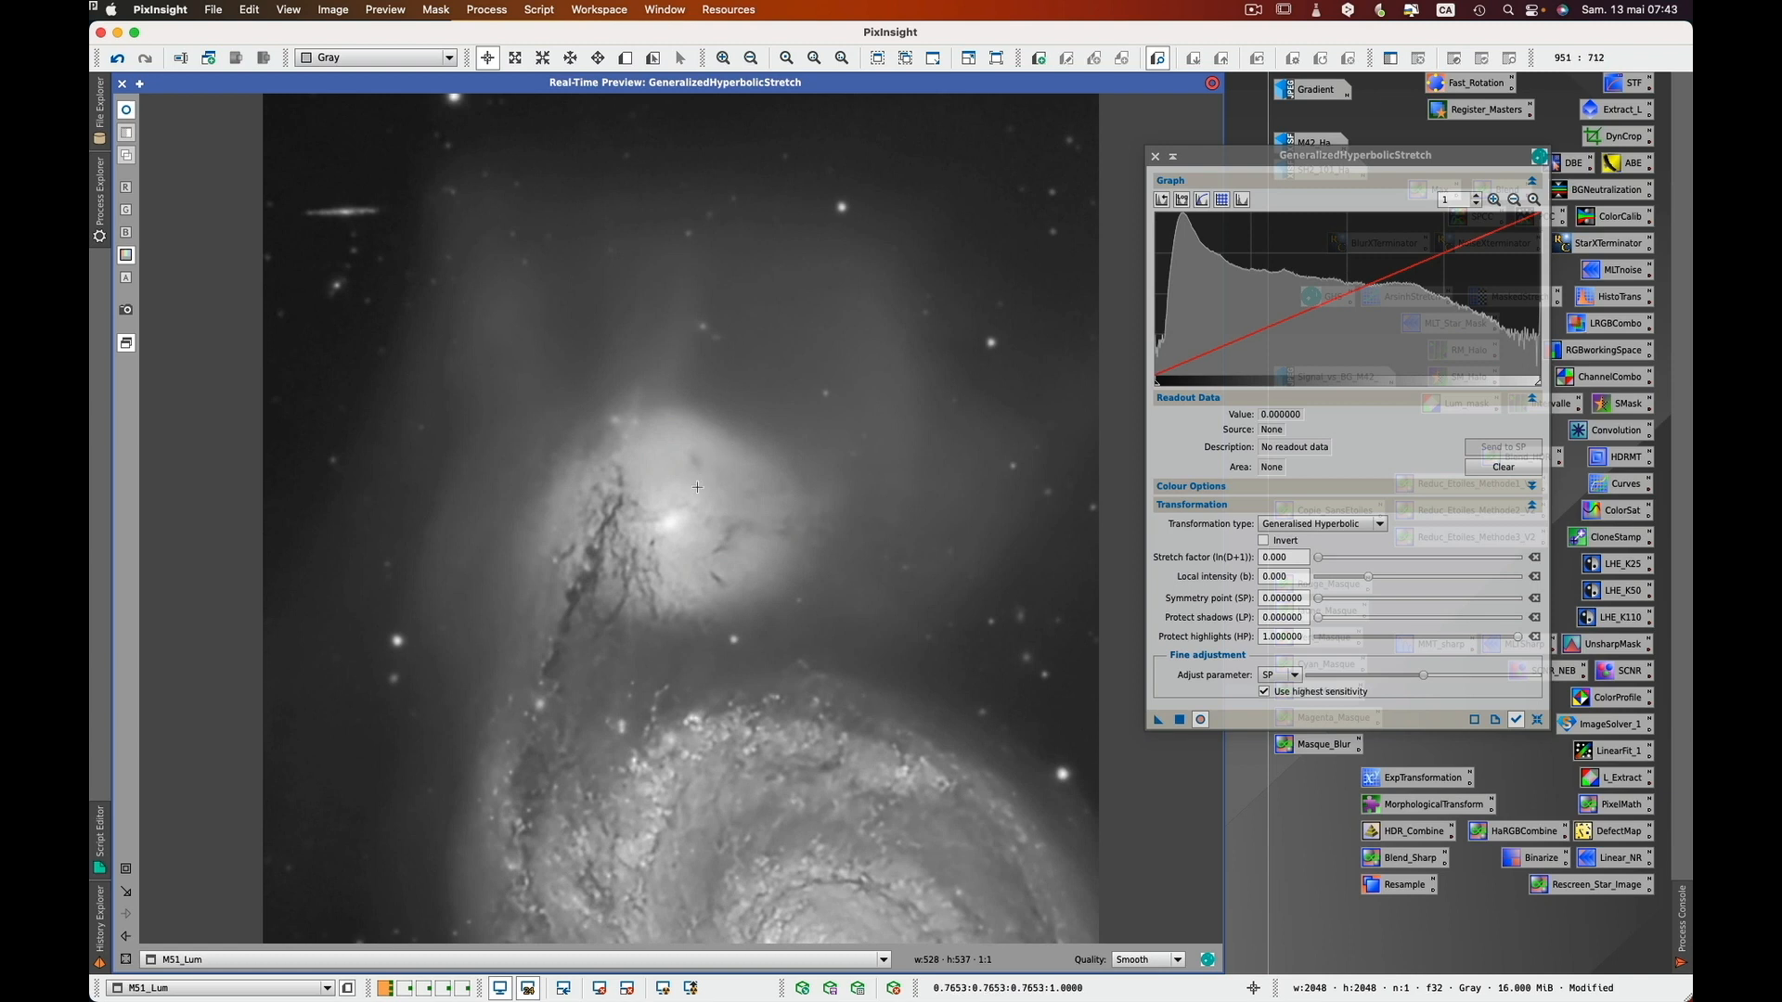
left_click(725, 463)
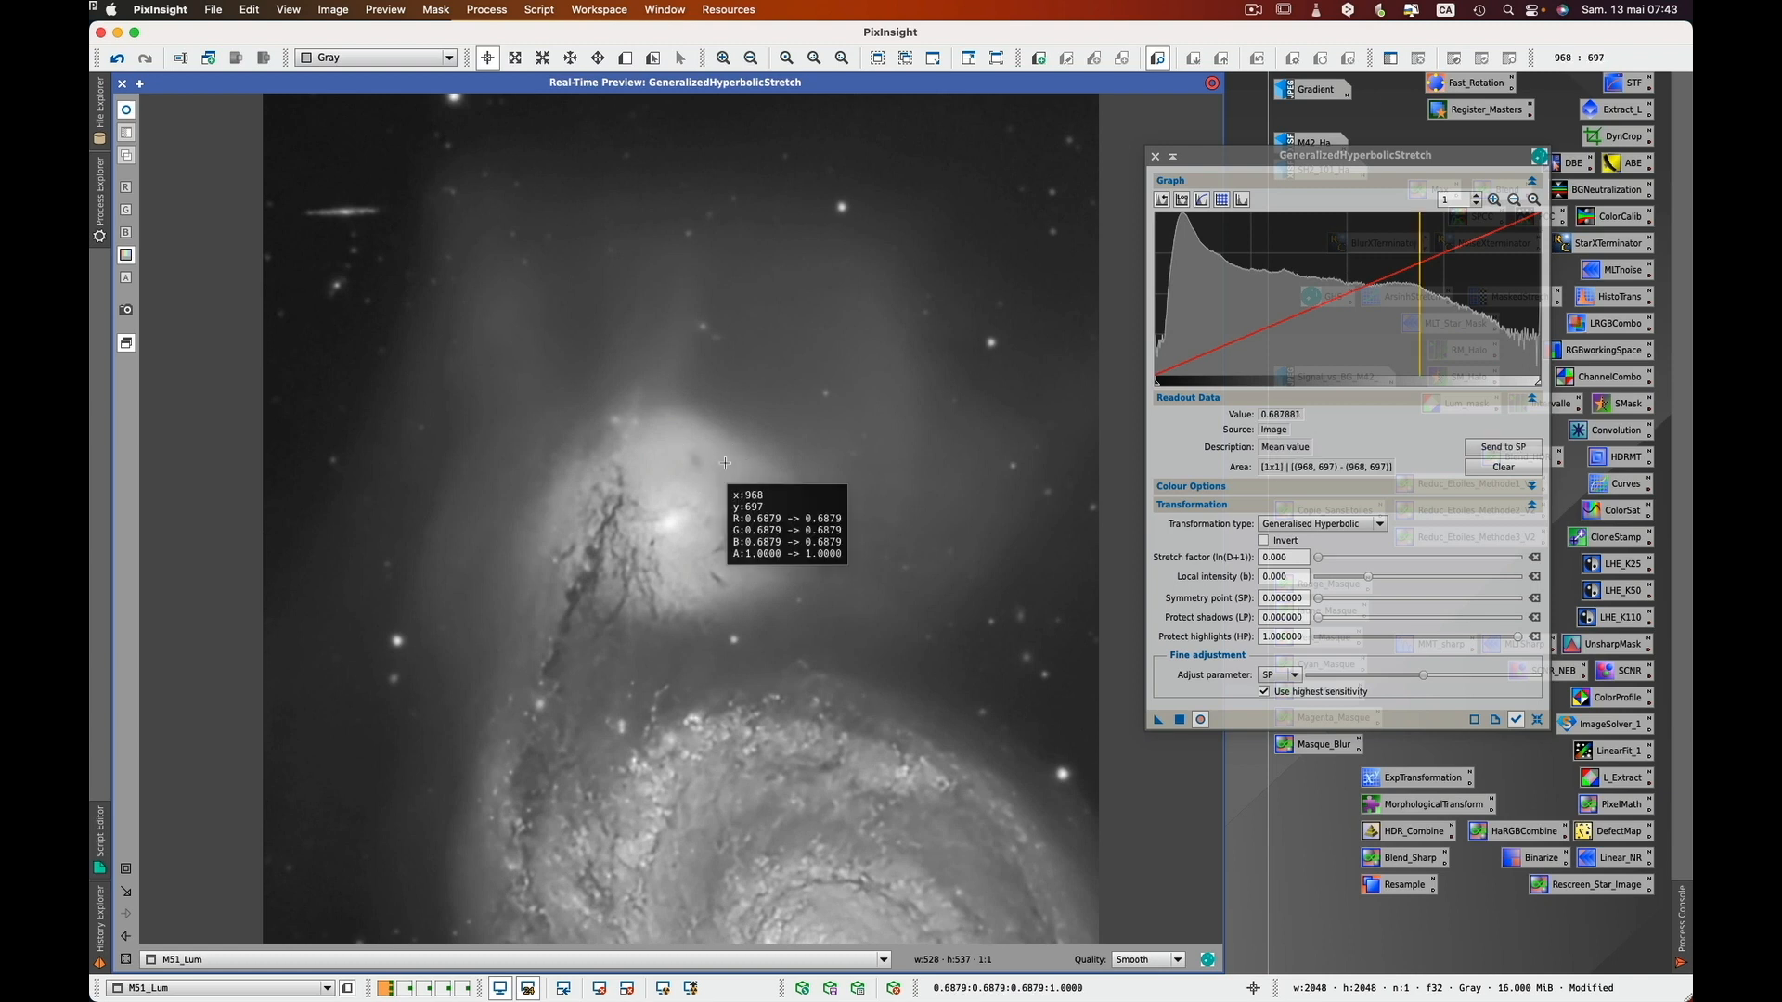
left_click_drag(725, 463, 722, 467)
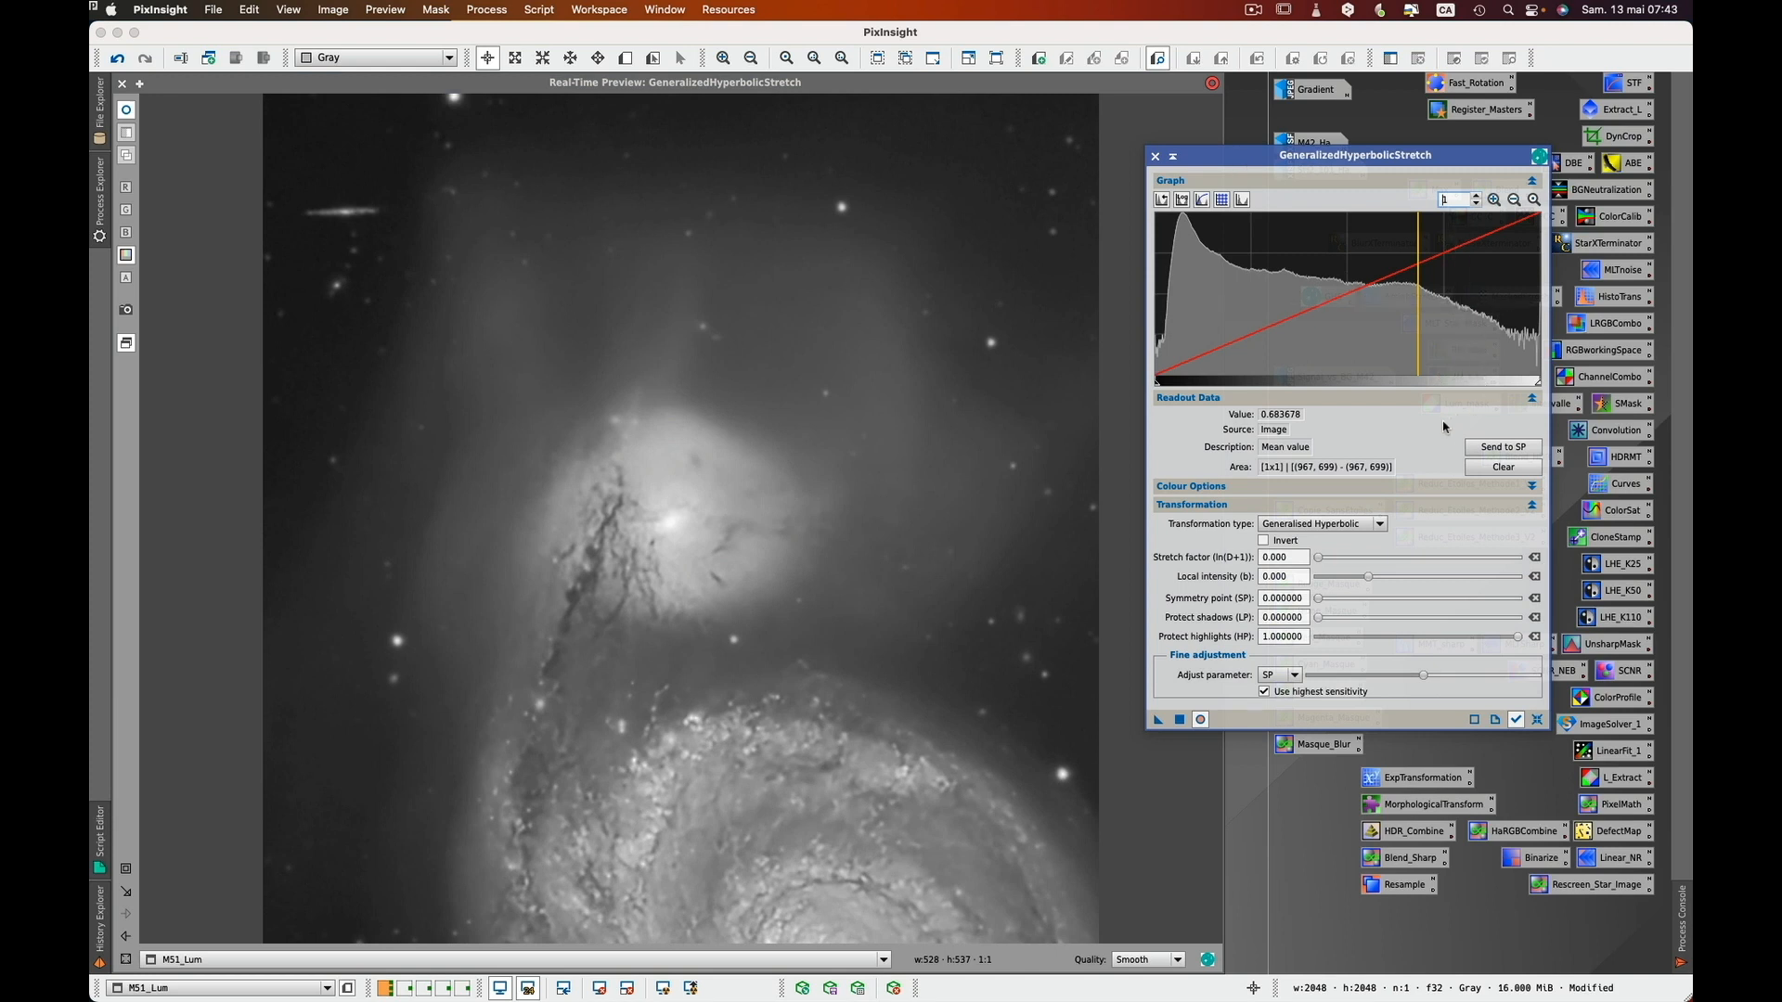
left_click(1506, 448)
left_click(125, 935)
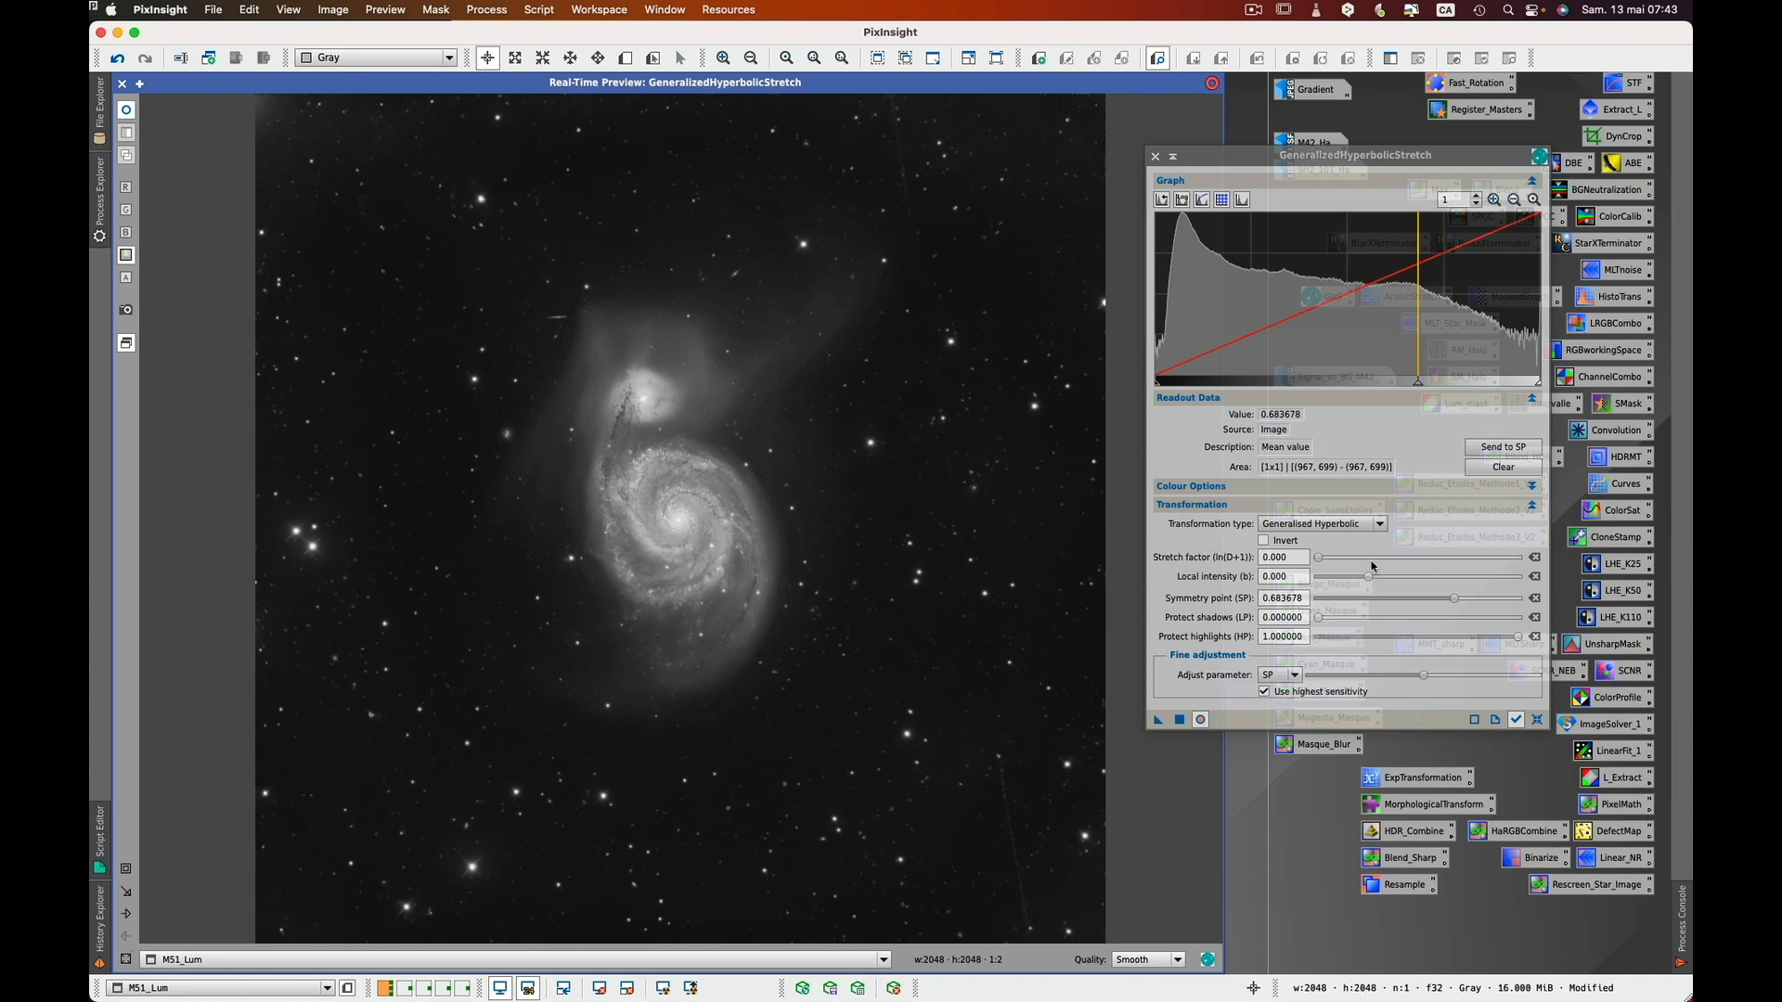
- Choose D as the fine-adjustment parameter and raise the stretch factor to 0.838, with the preview showing the full image
left_click_drag(1321, 564, 1319, 563)
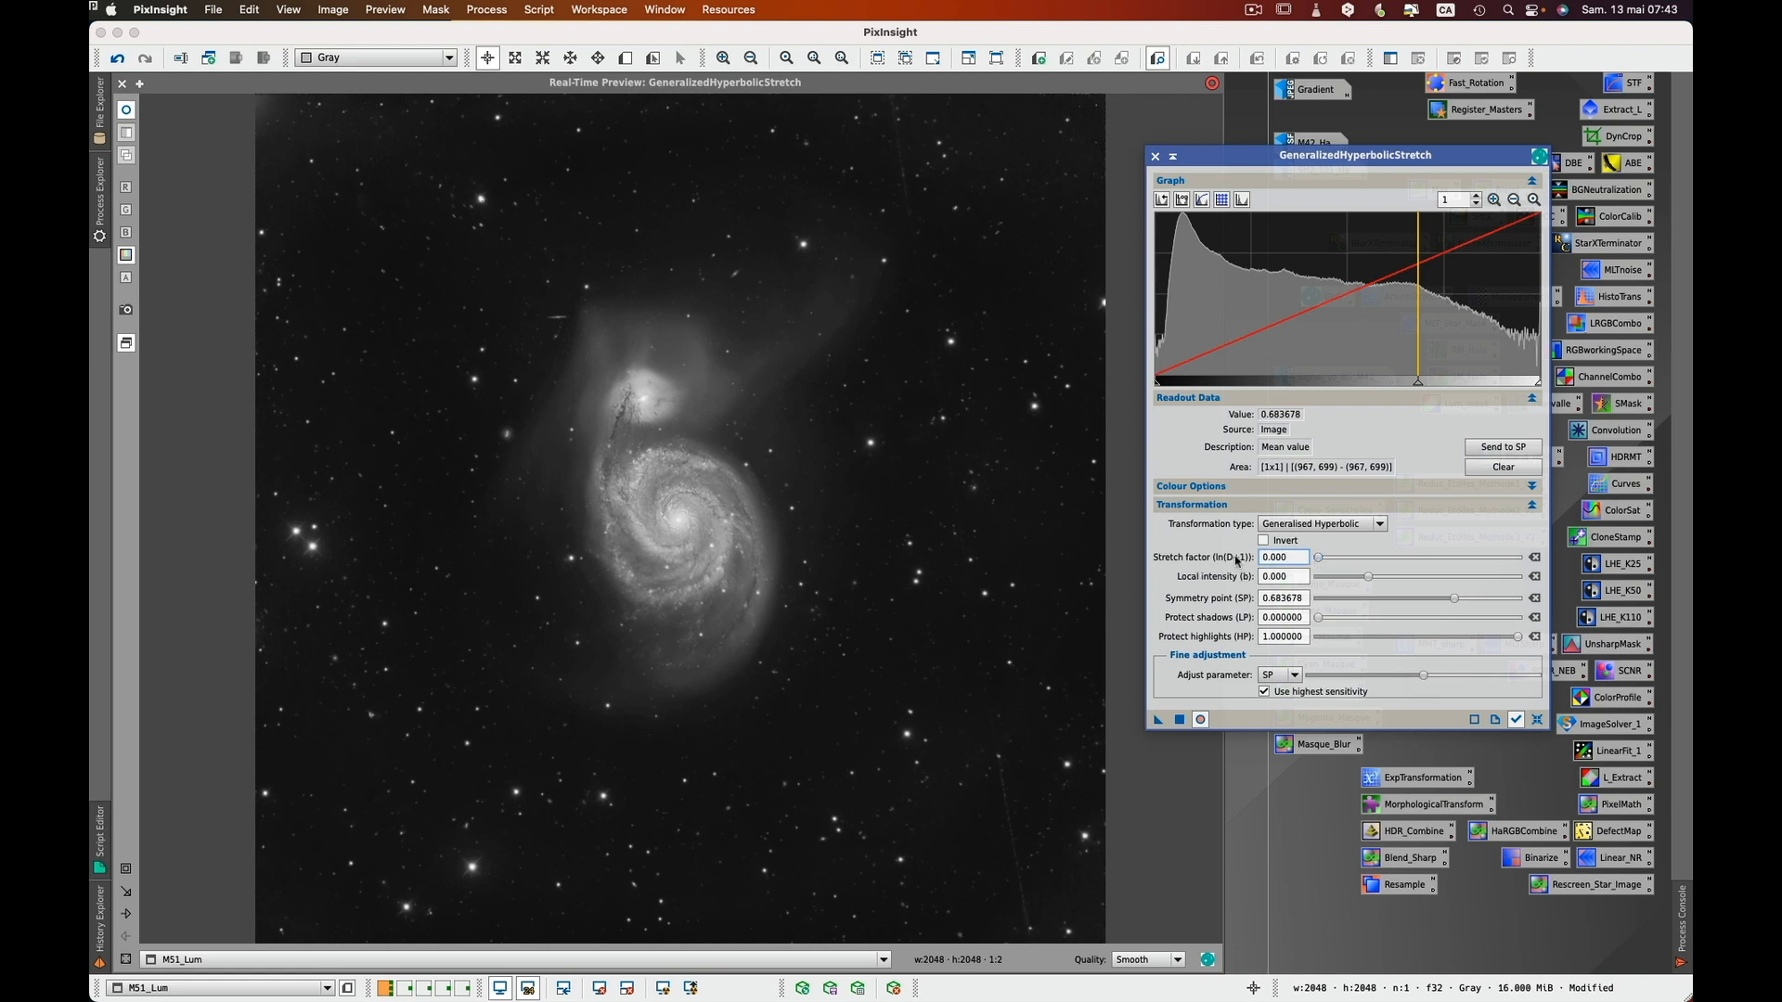
left_click(1295, 677)
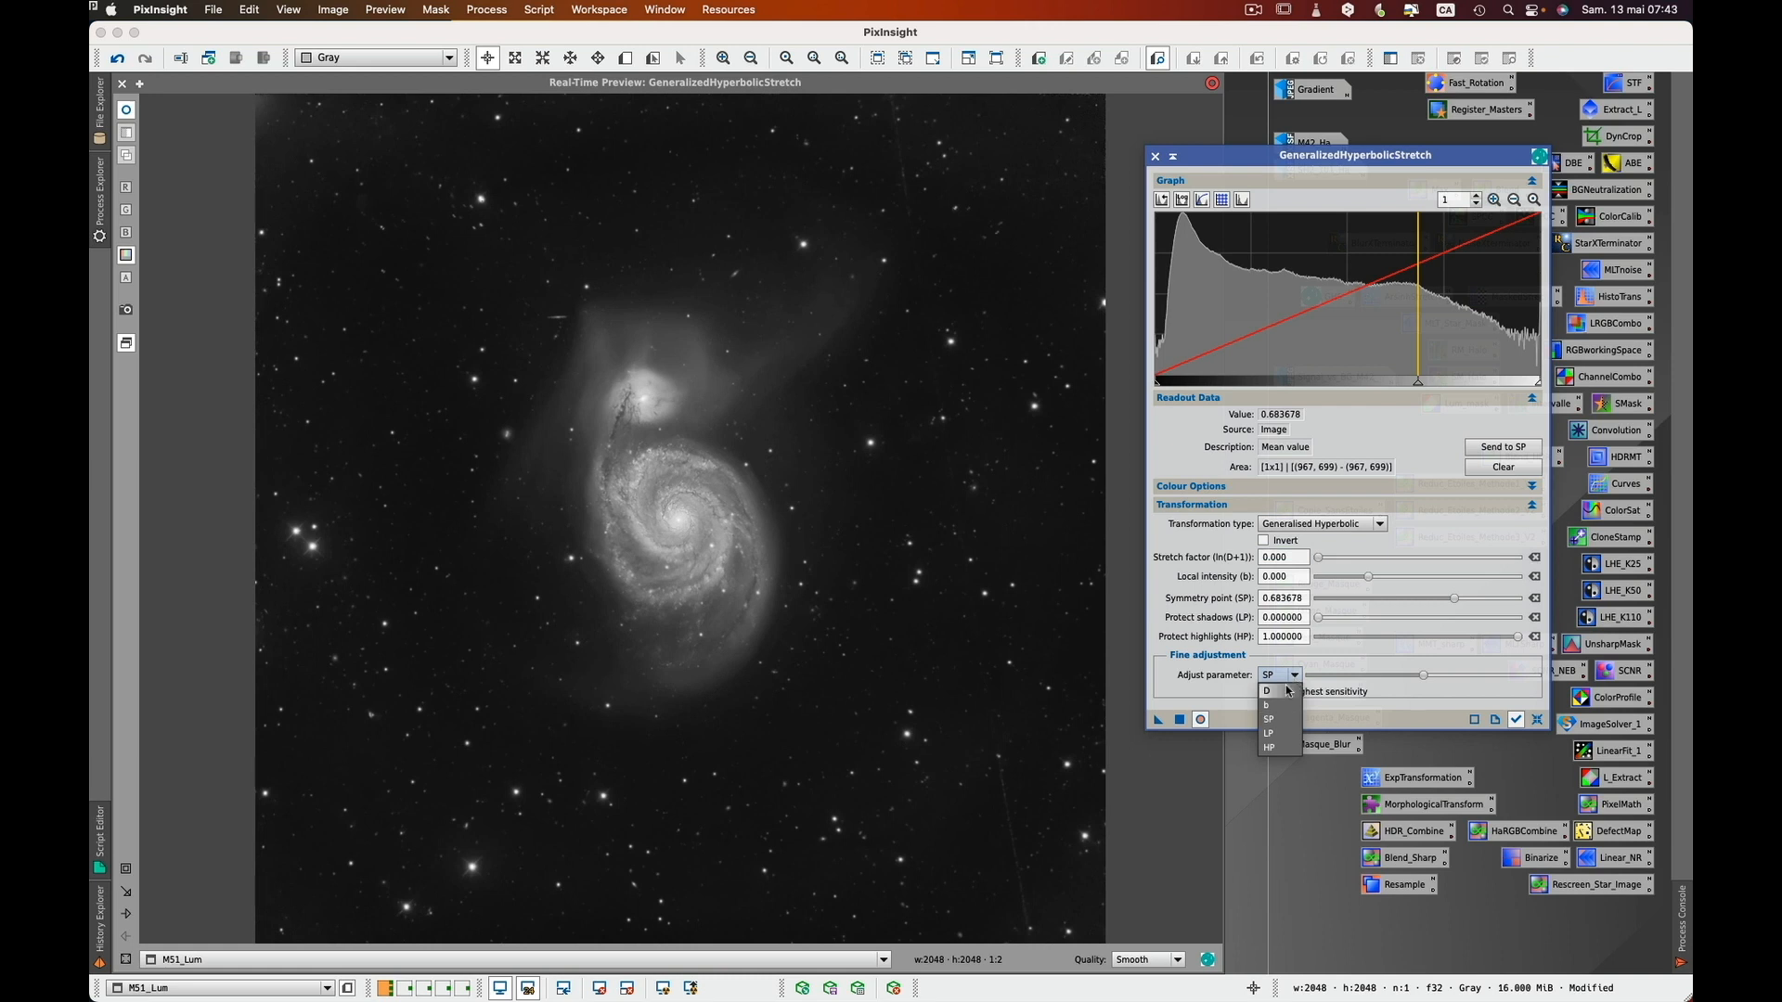
left_click(1280, 694)
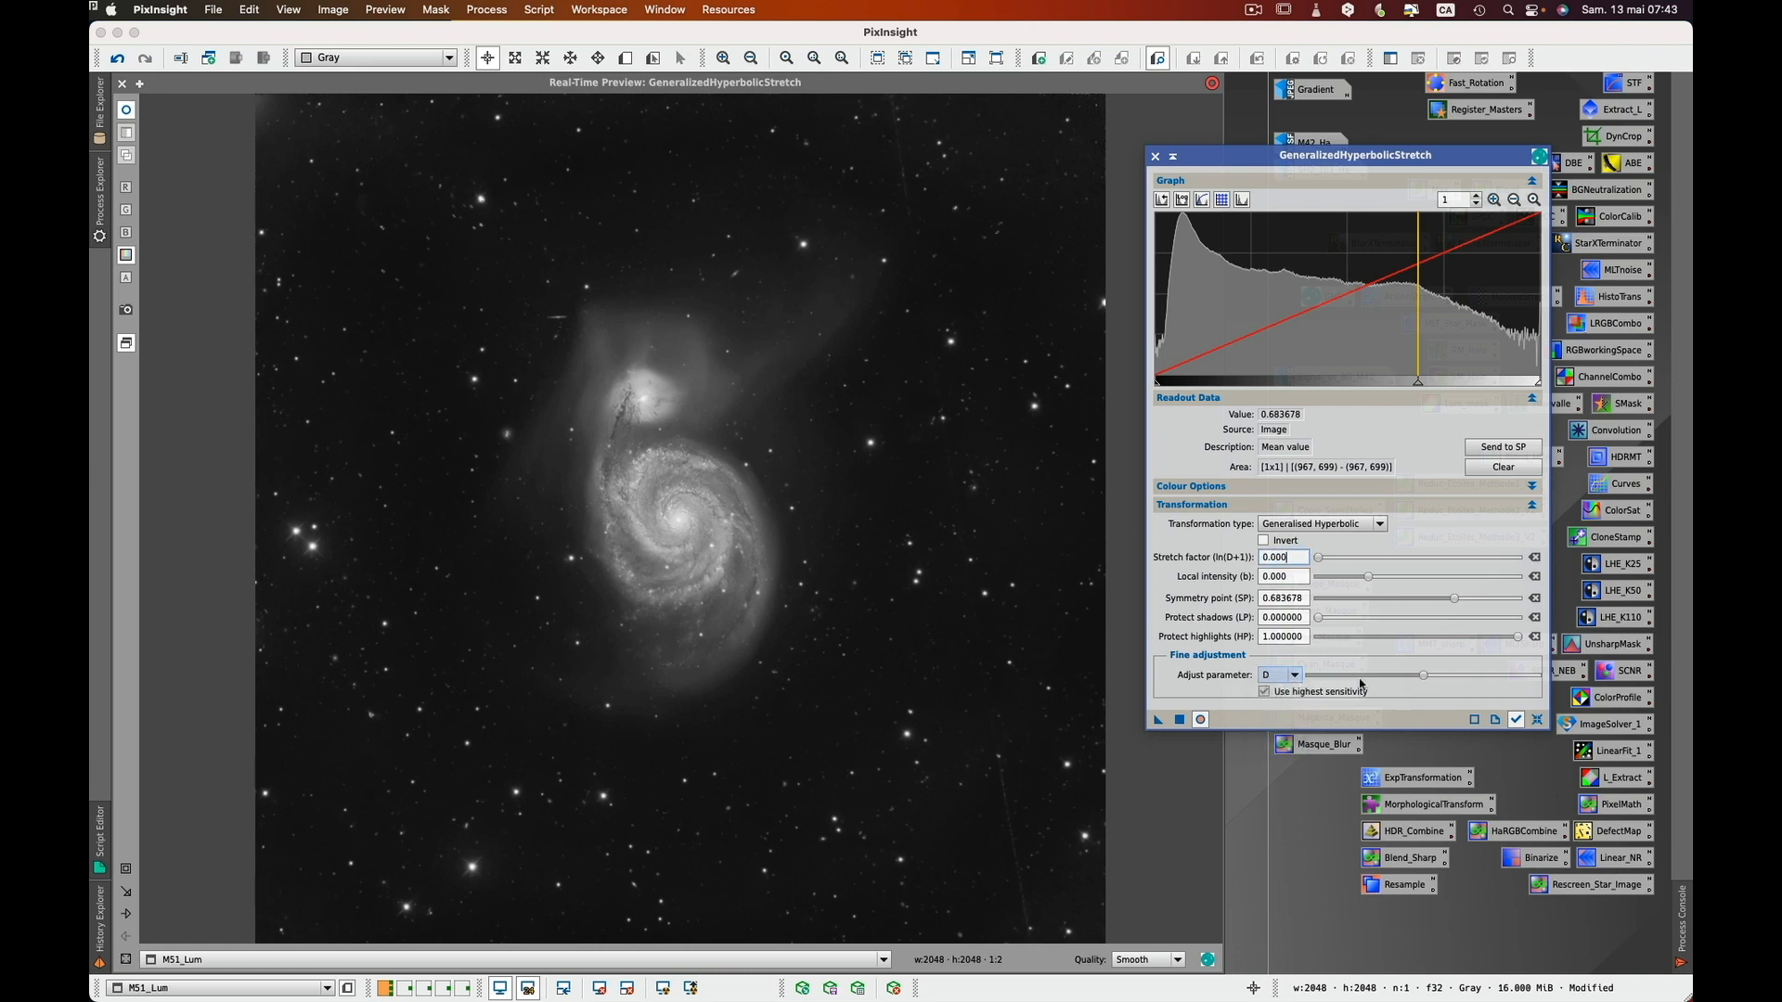
left_click_drag(1427, 678, 1559, 675)
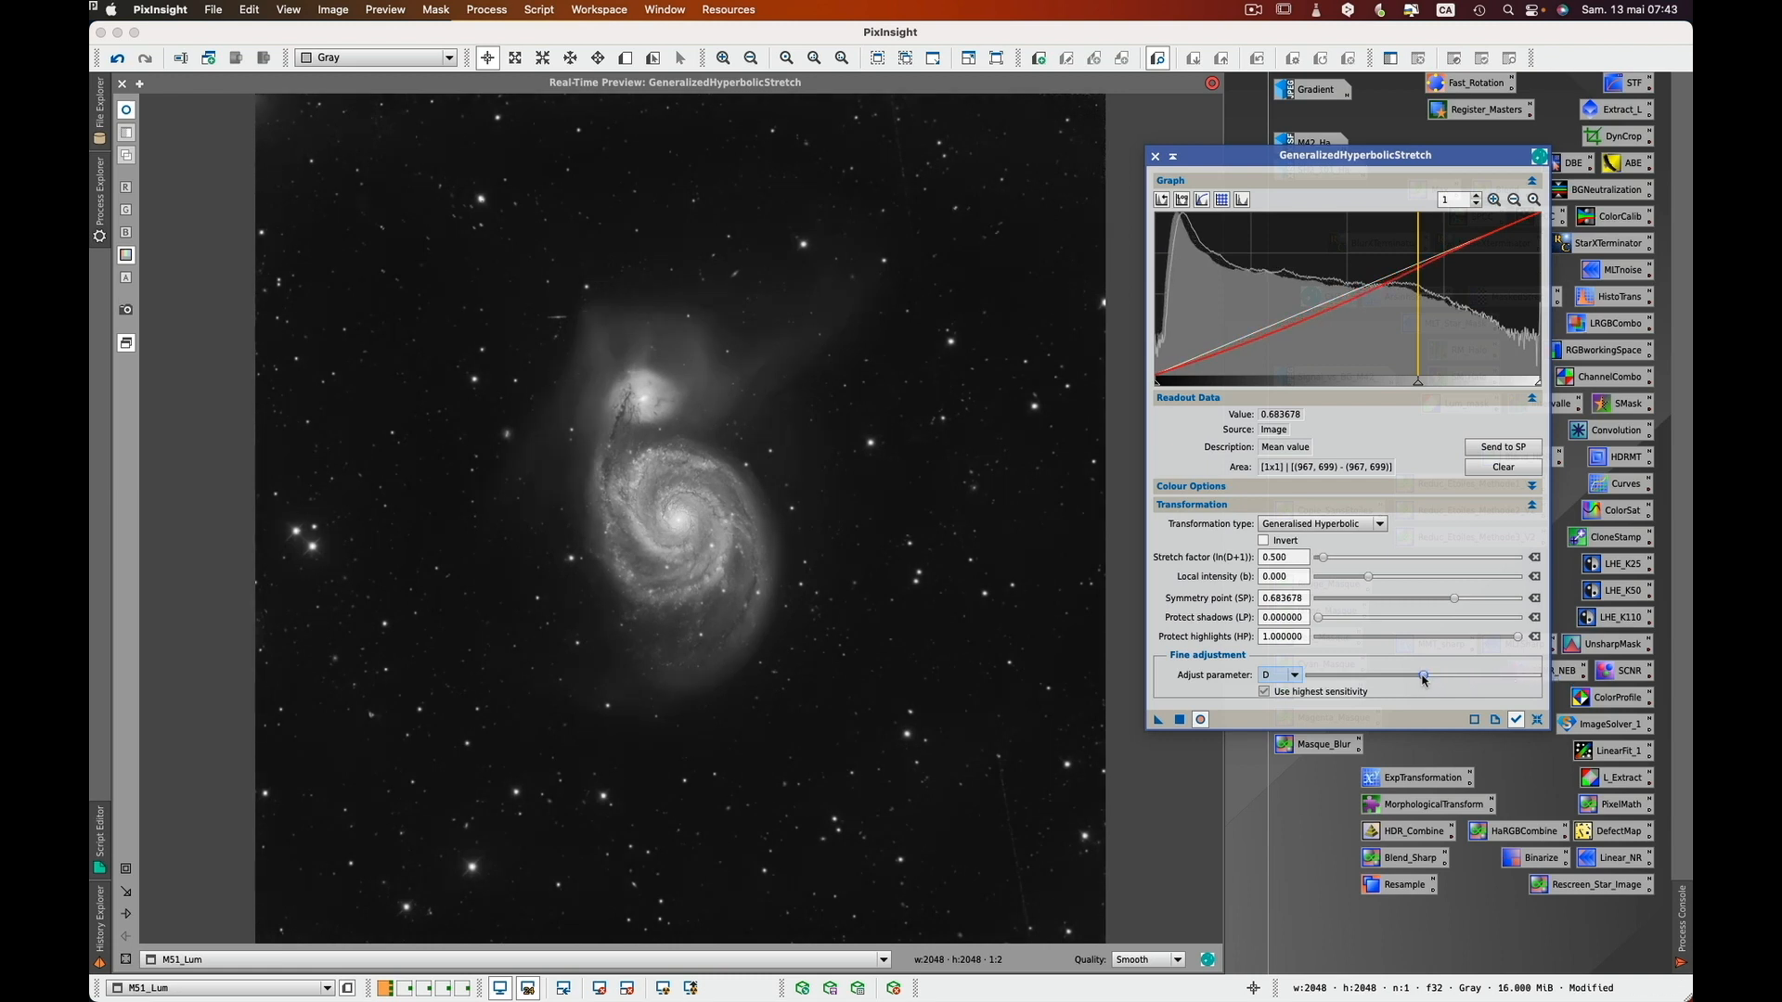
left_click_drag(1425, 679, 1501, 680)
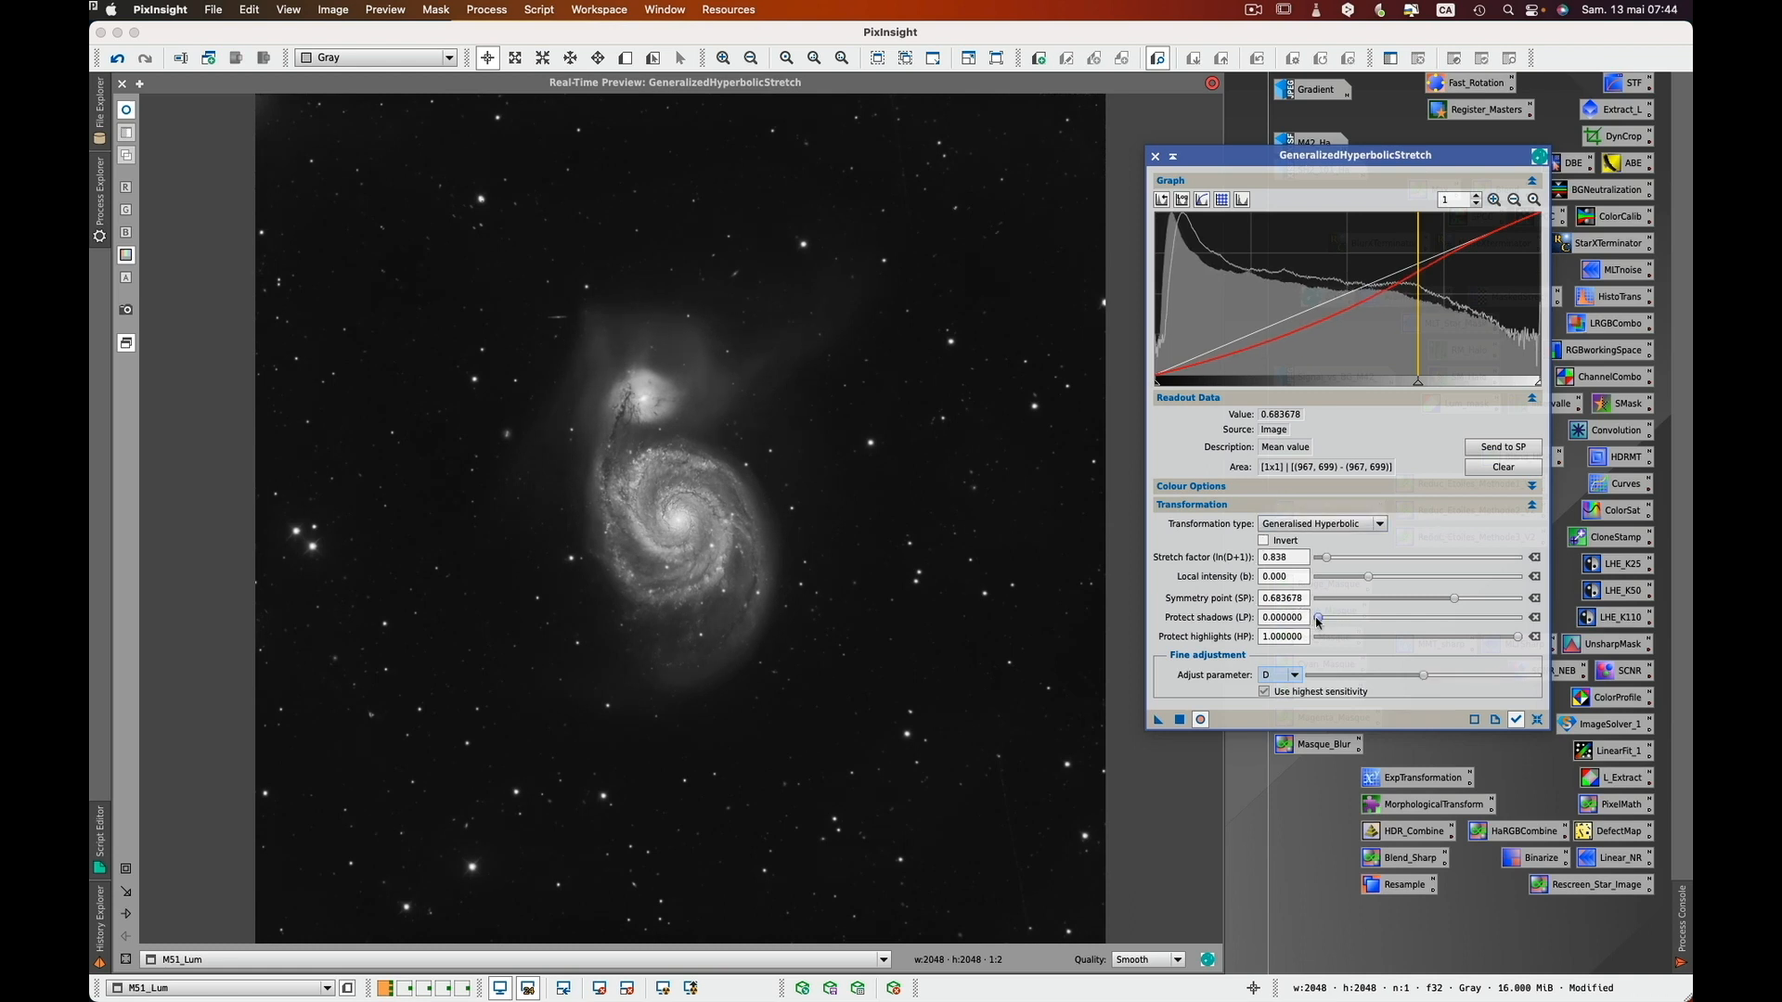
- Set shadow protection to 0.490000, local intensity to 2.190, and highlight protection to 0.830000
left_click_drag(1318, 622, 1342, 620)
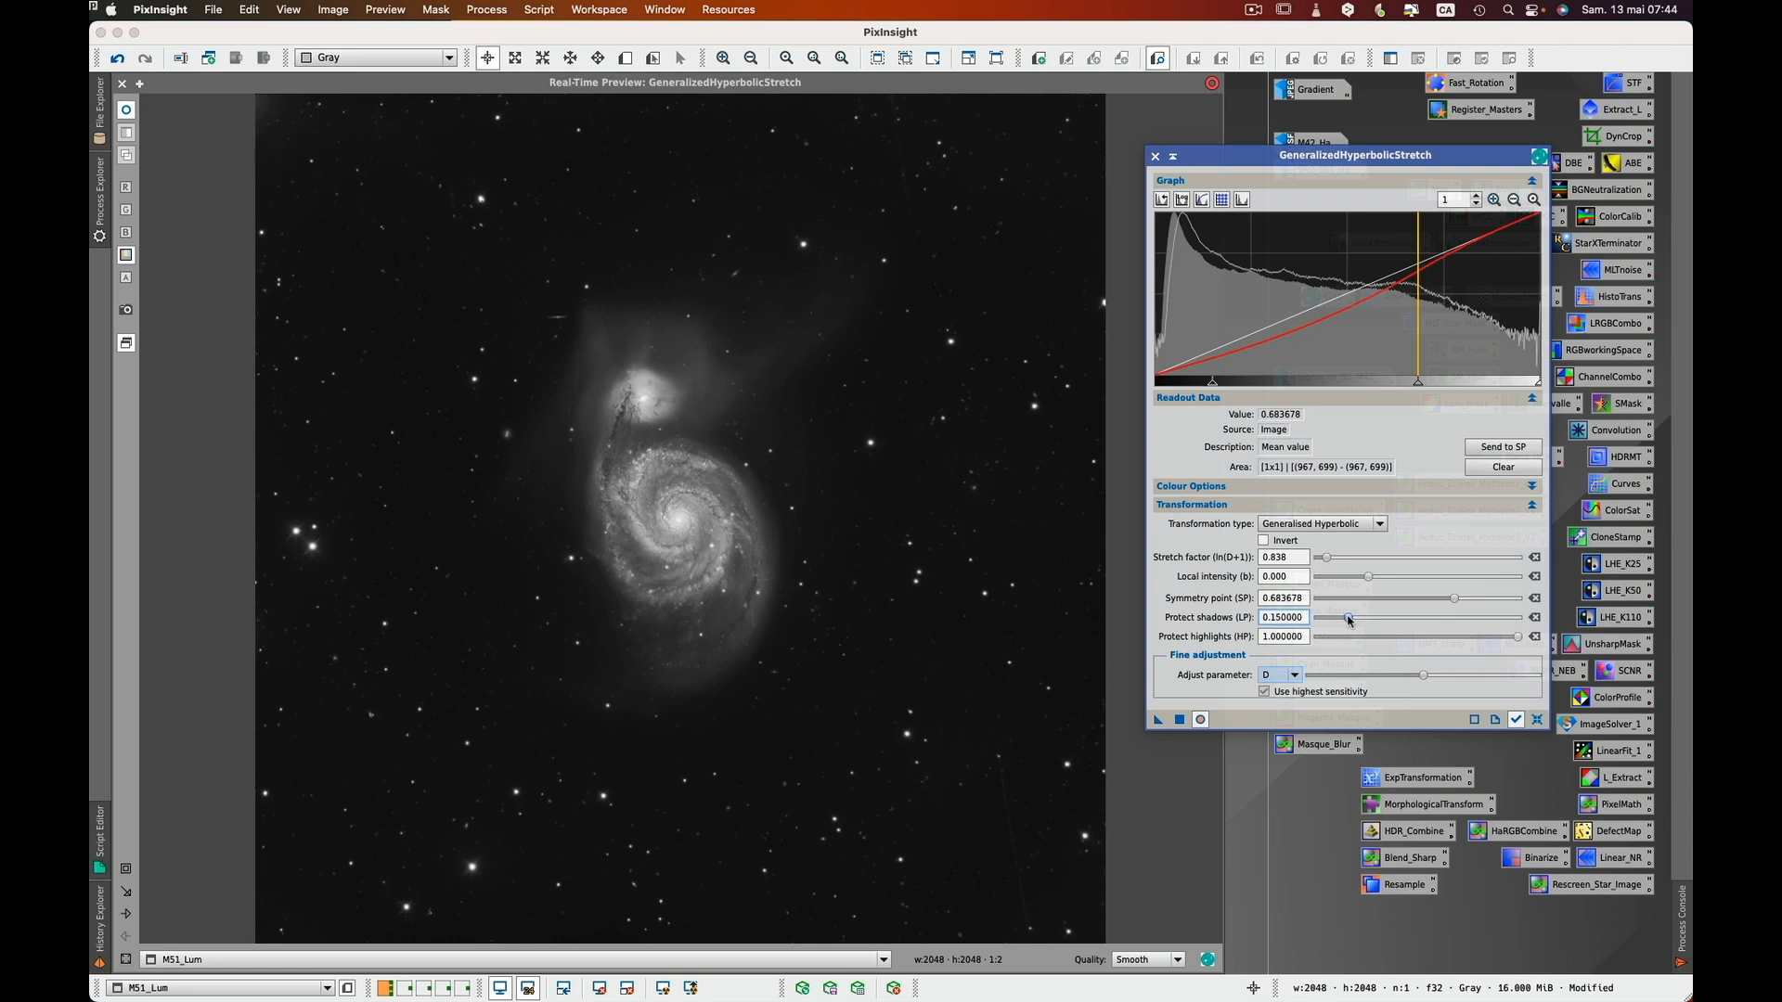
left_click_drag(1350, 620, 1417, 623)
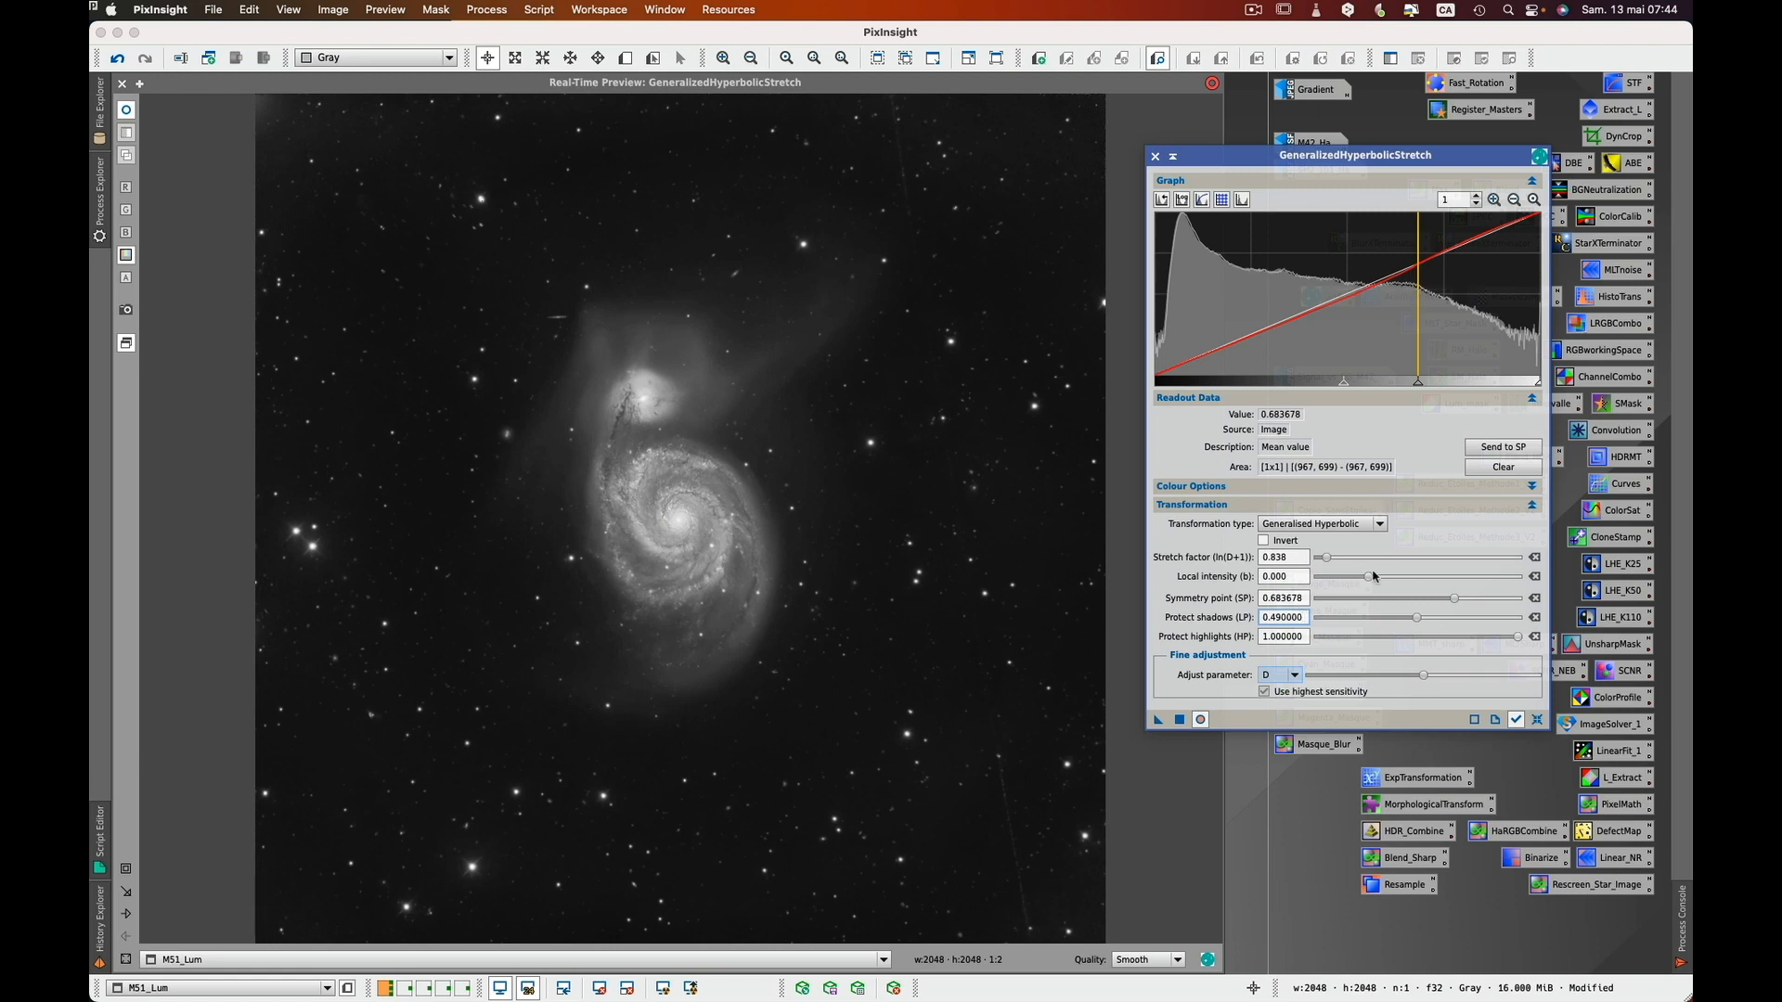
left_click_drag(1370, 579, 1390, 579)
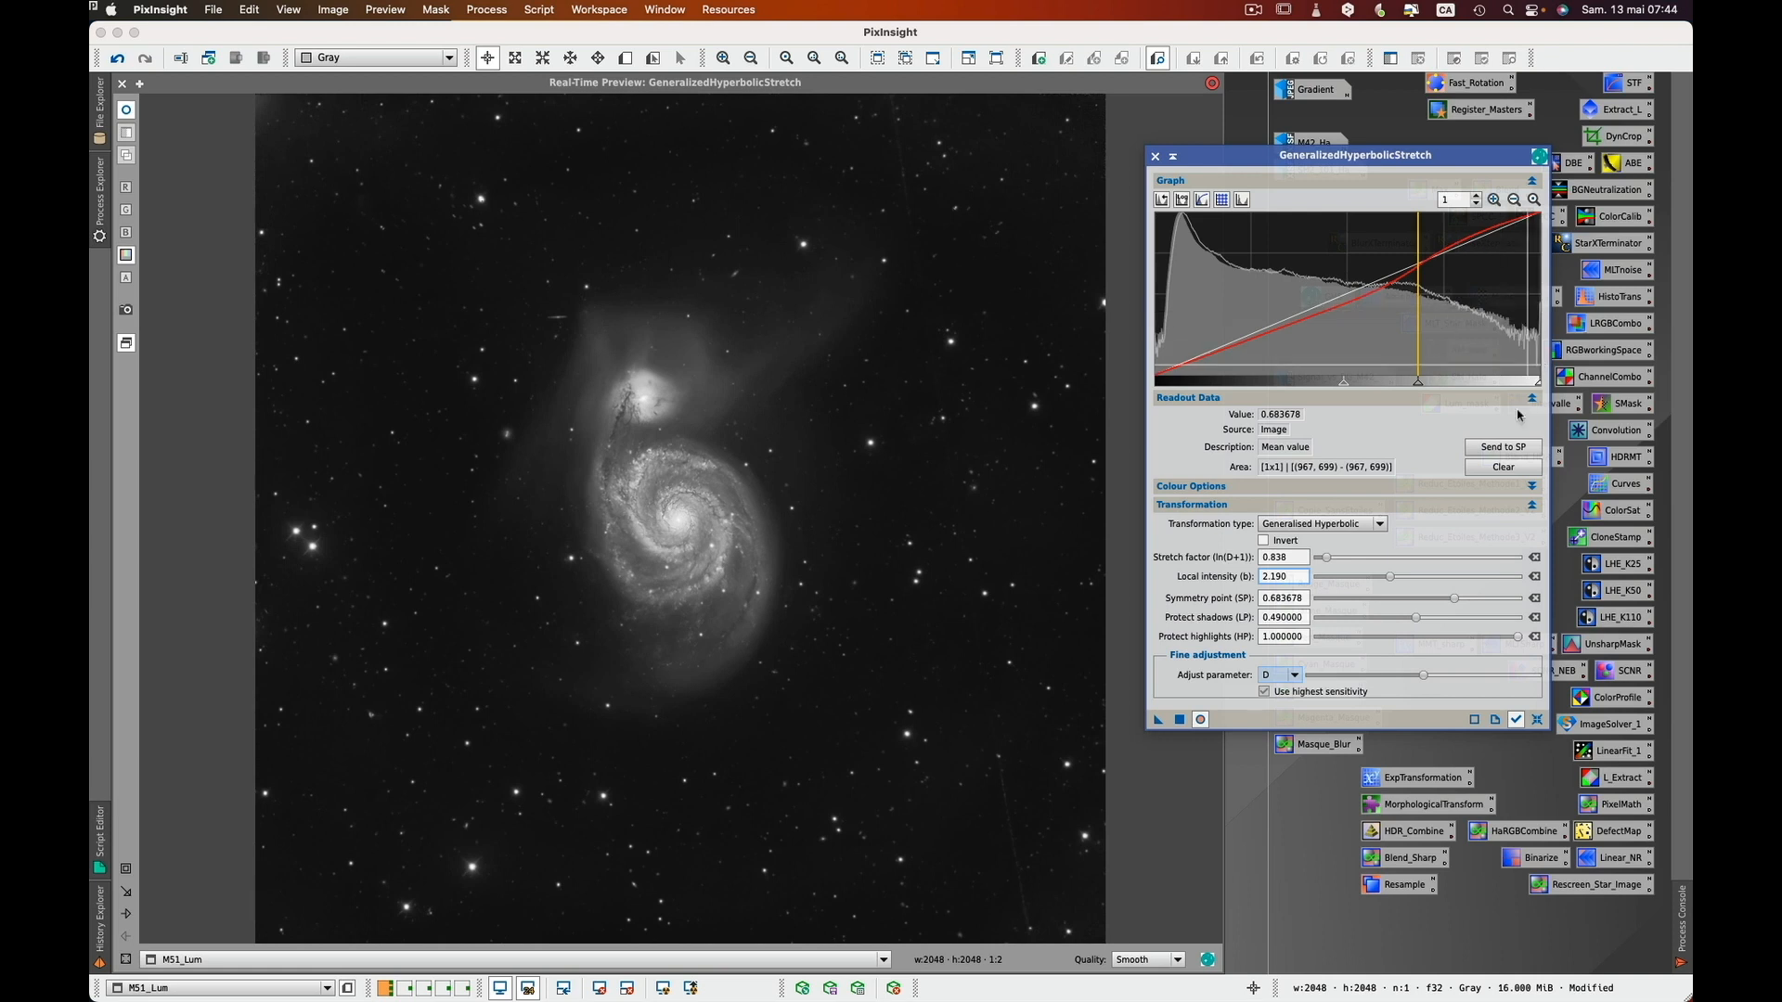
left_click(1519, 636)
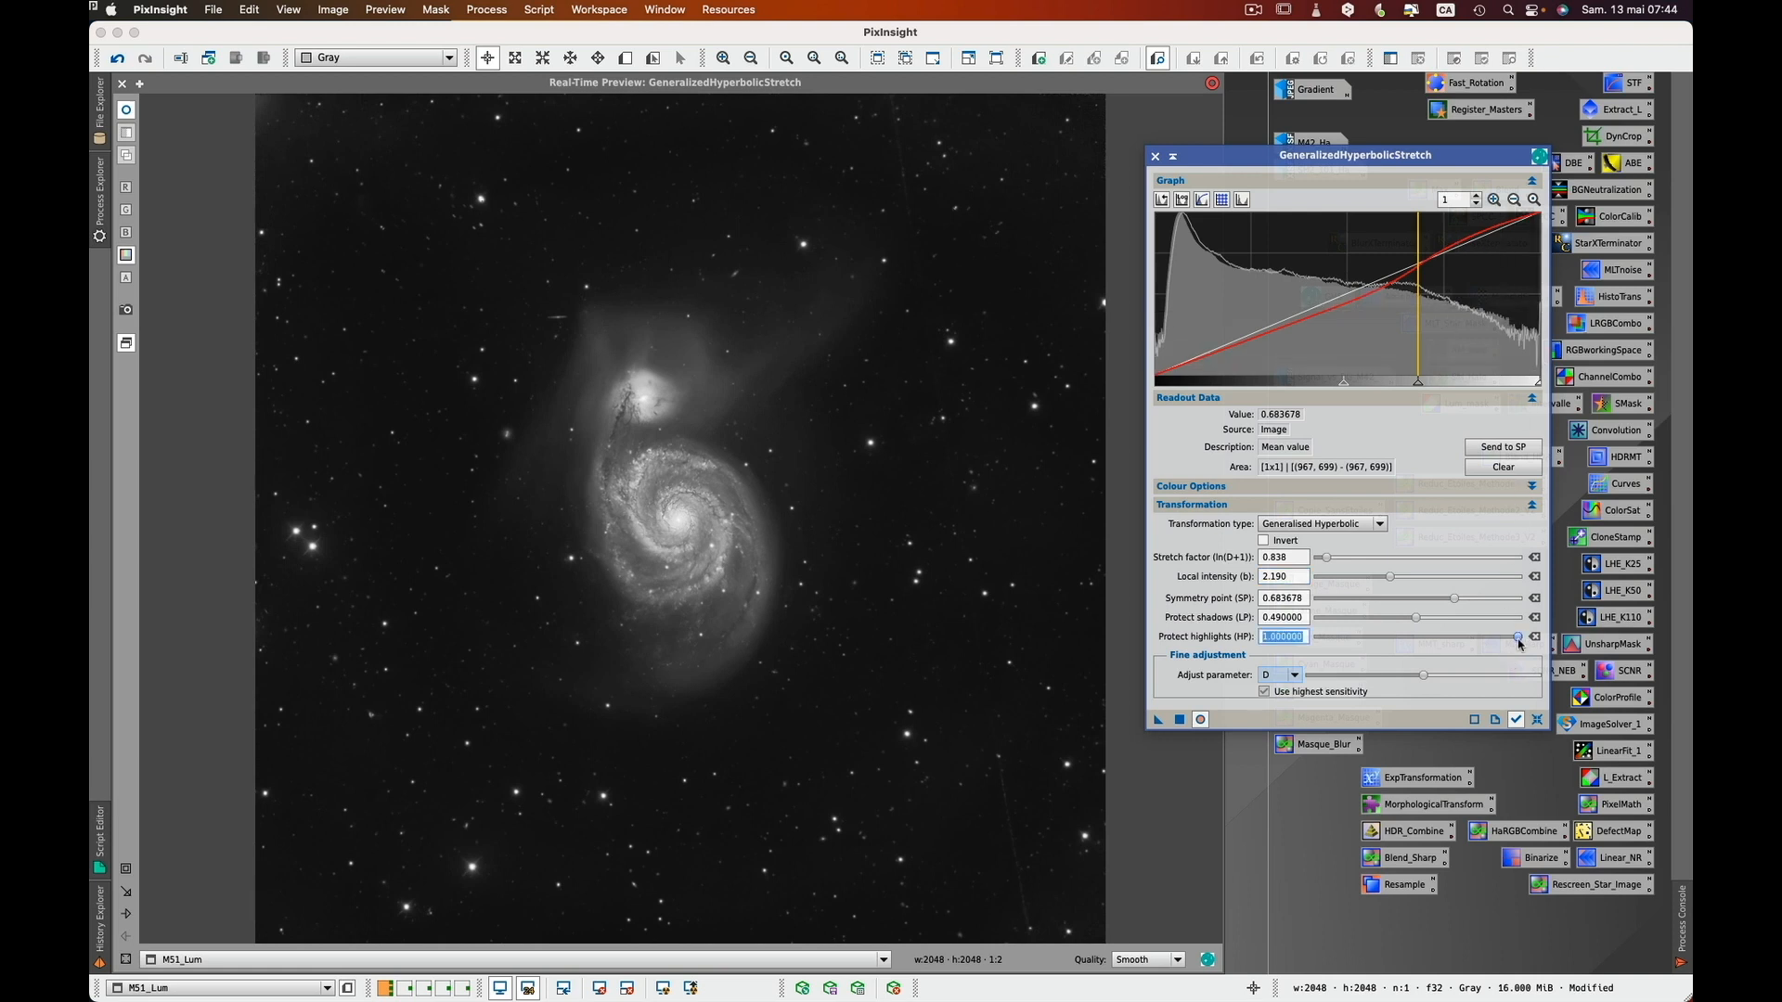
left_click_drag(1519, 642, 1486, 644)
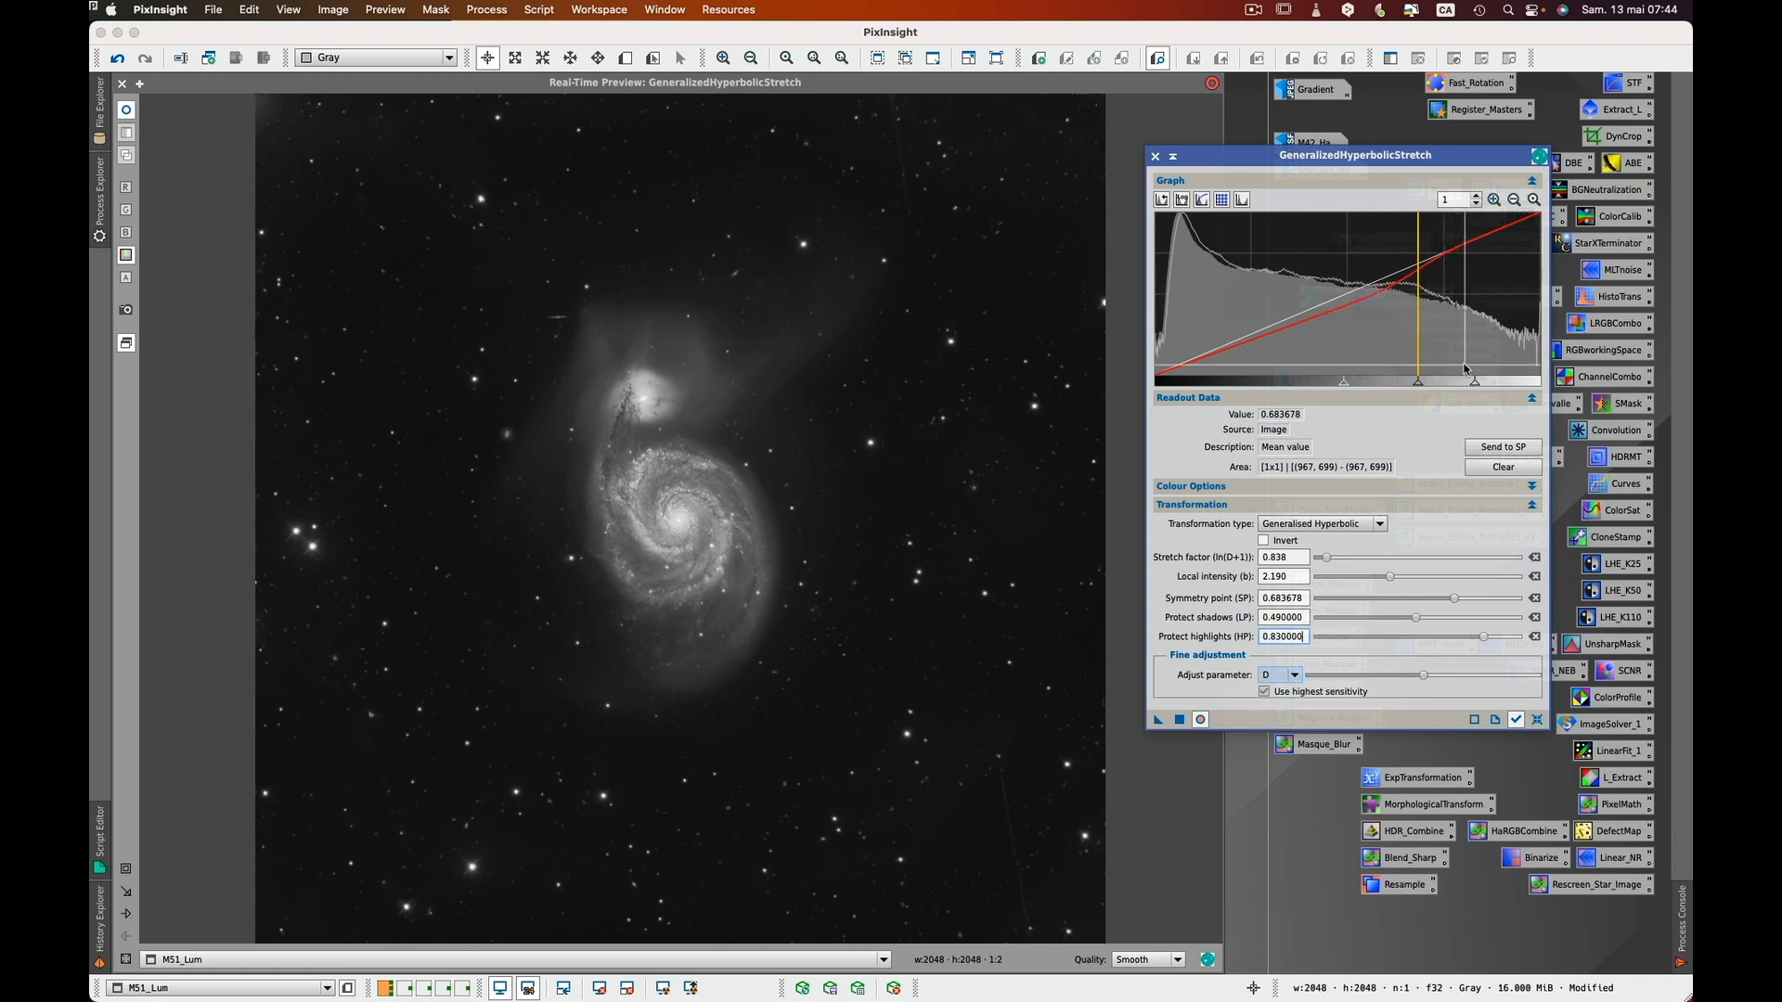
- Apply the companion galaxy's contrast stretch to M51_Lum and reset all stretch parameters to their defaults
left_click(1179, 720)
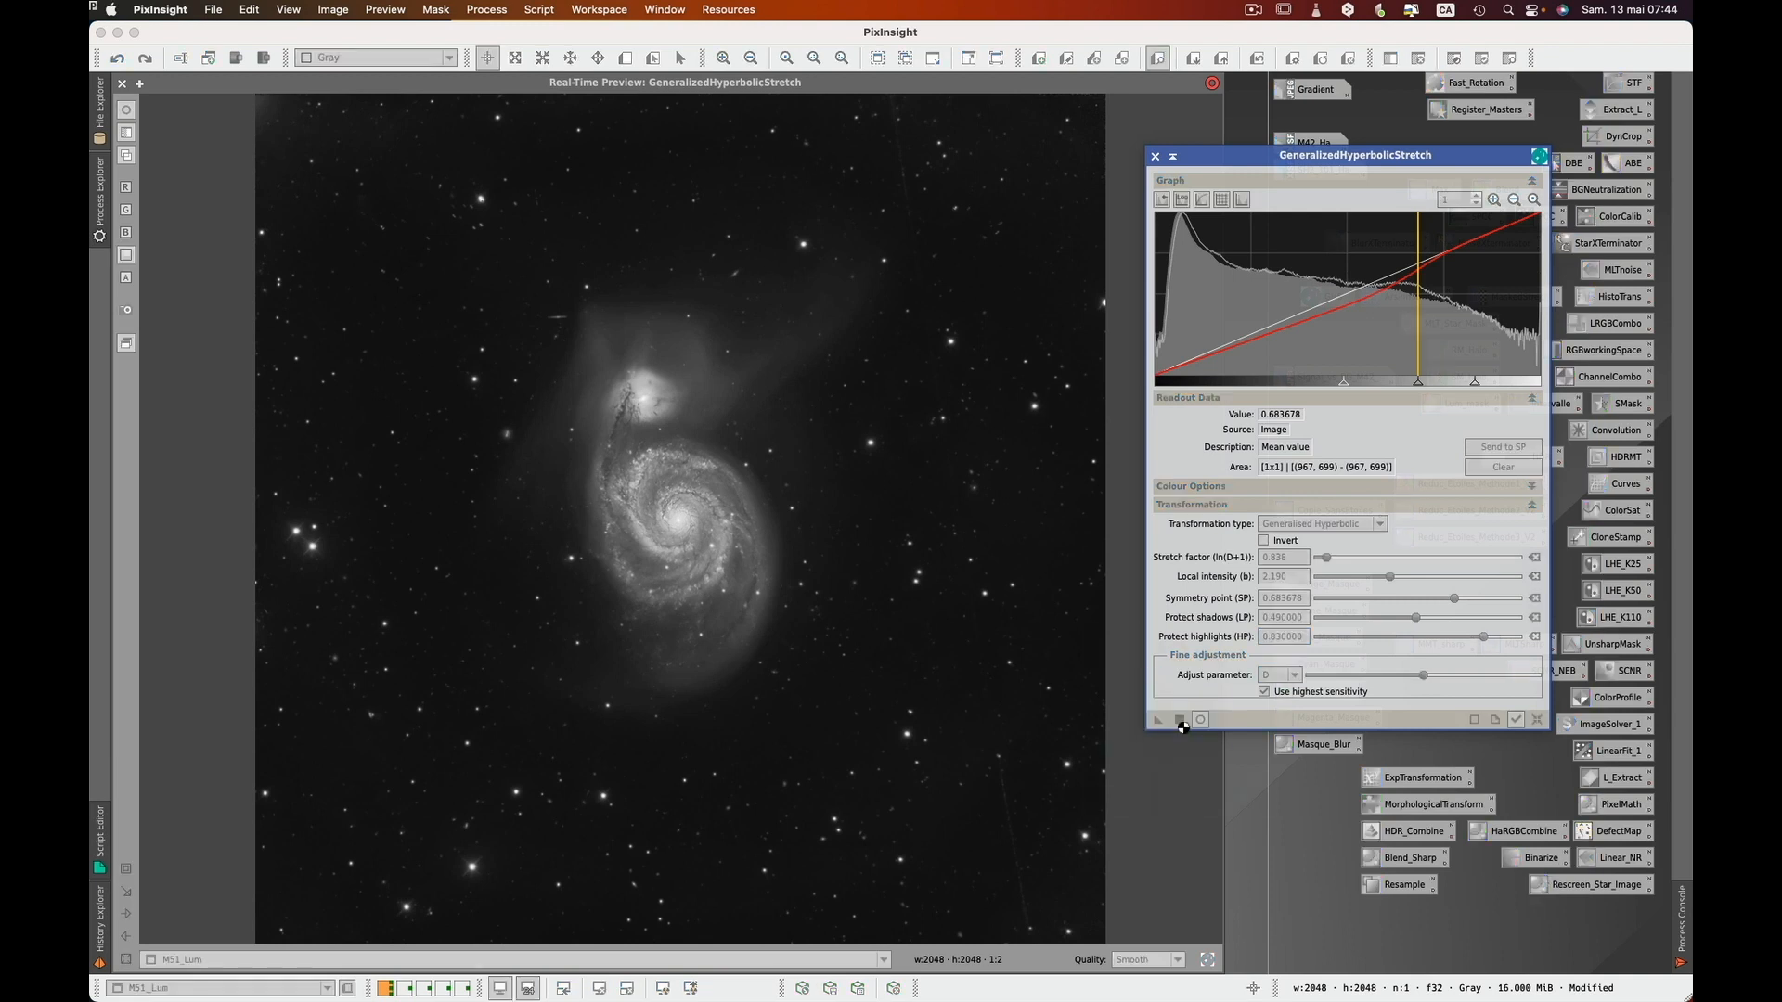
left_click(1537, 720)
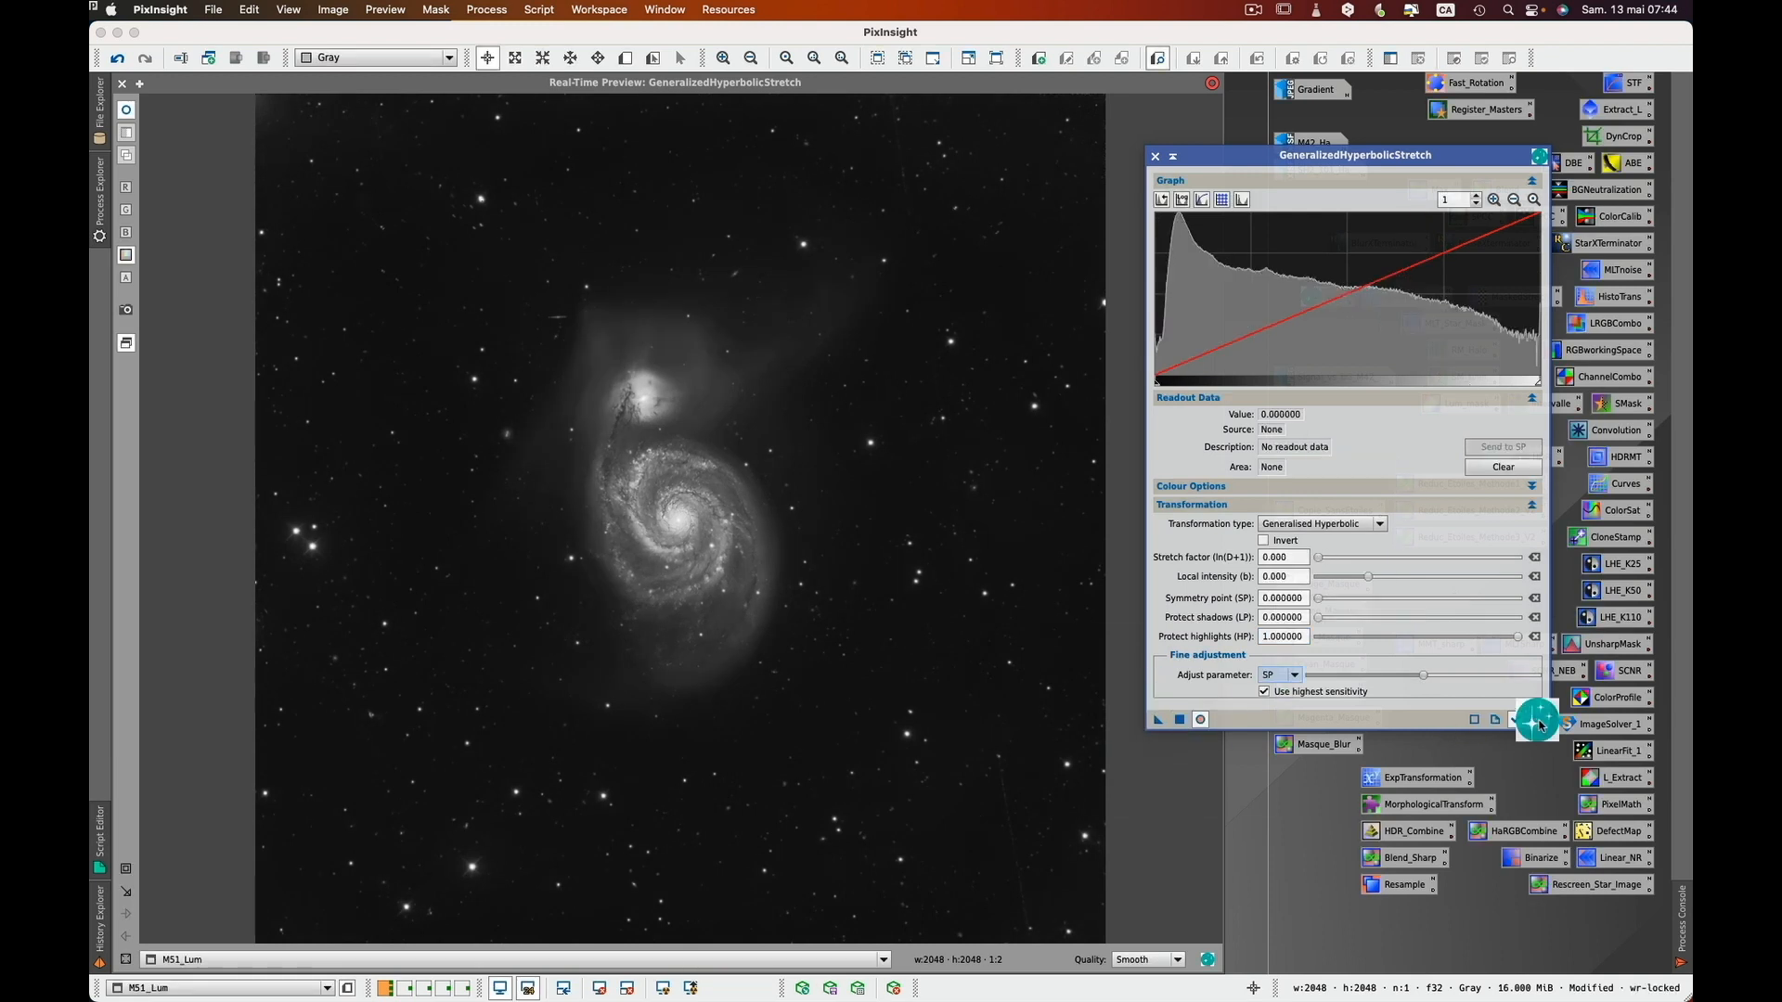
- Return the graph's histogram to a linear scale and close GeneralizedHyperbolicStretch and the real-time preview
left_click(1182, 199)
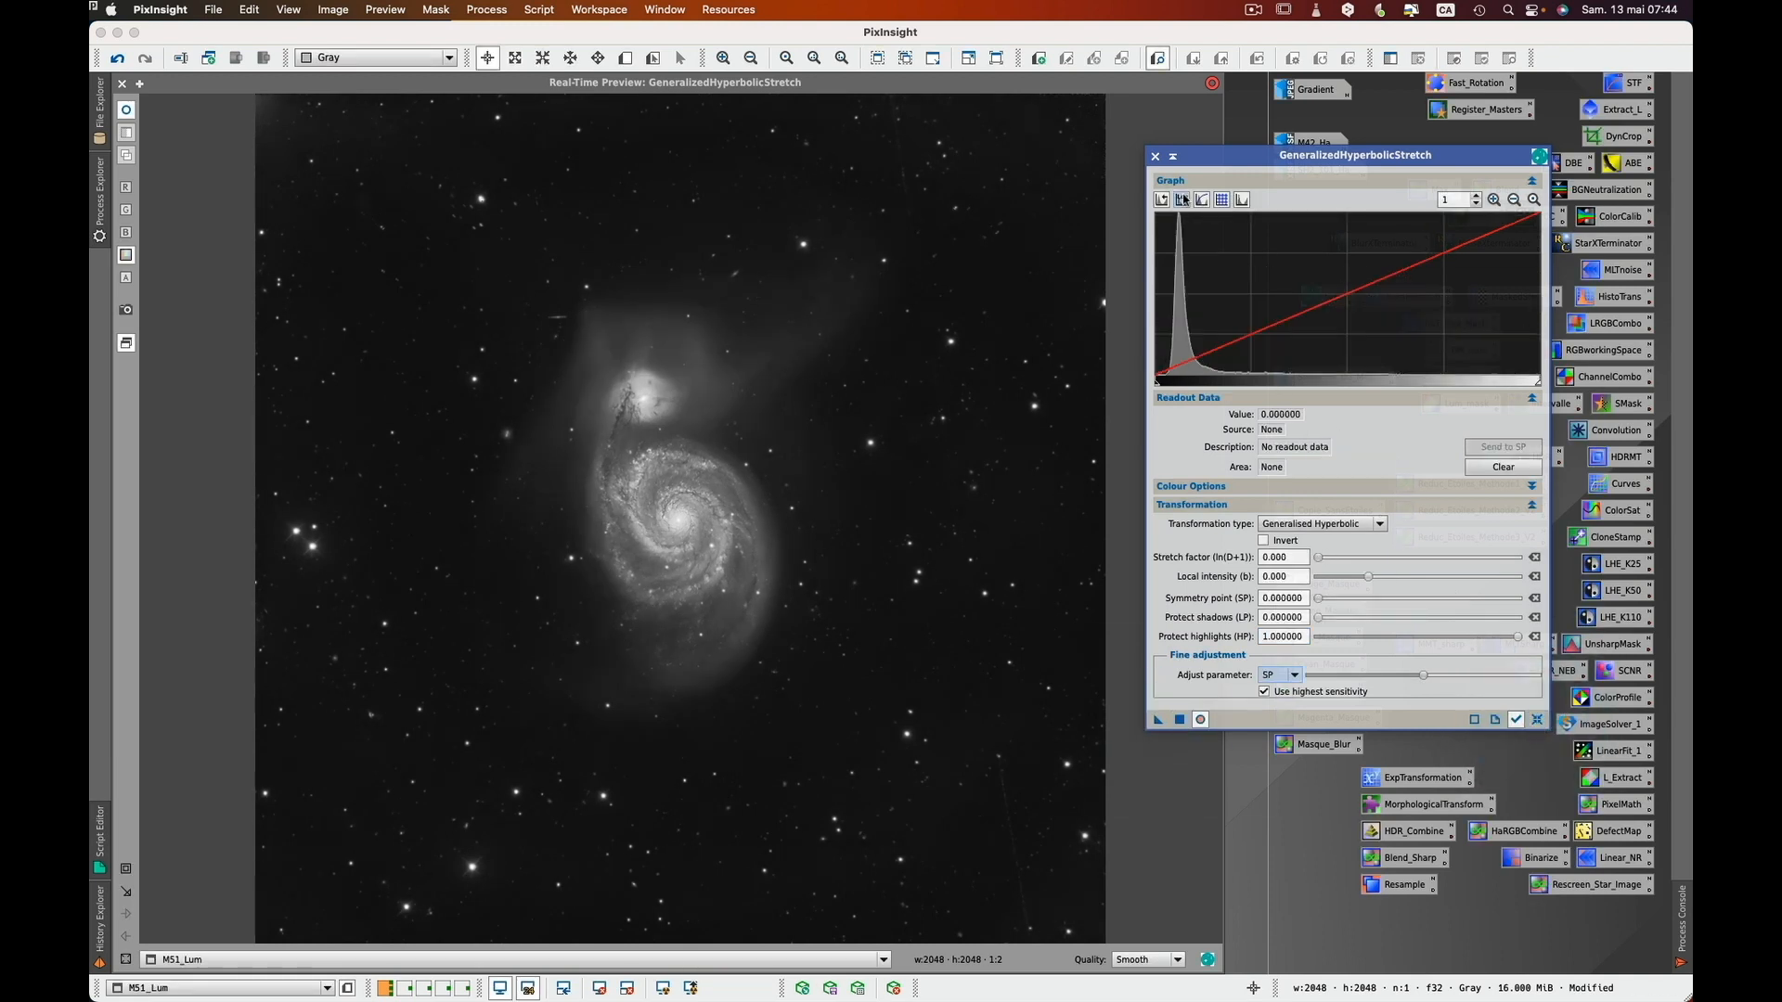
left_click(1154, 156)
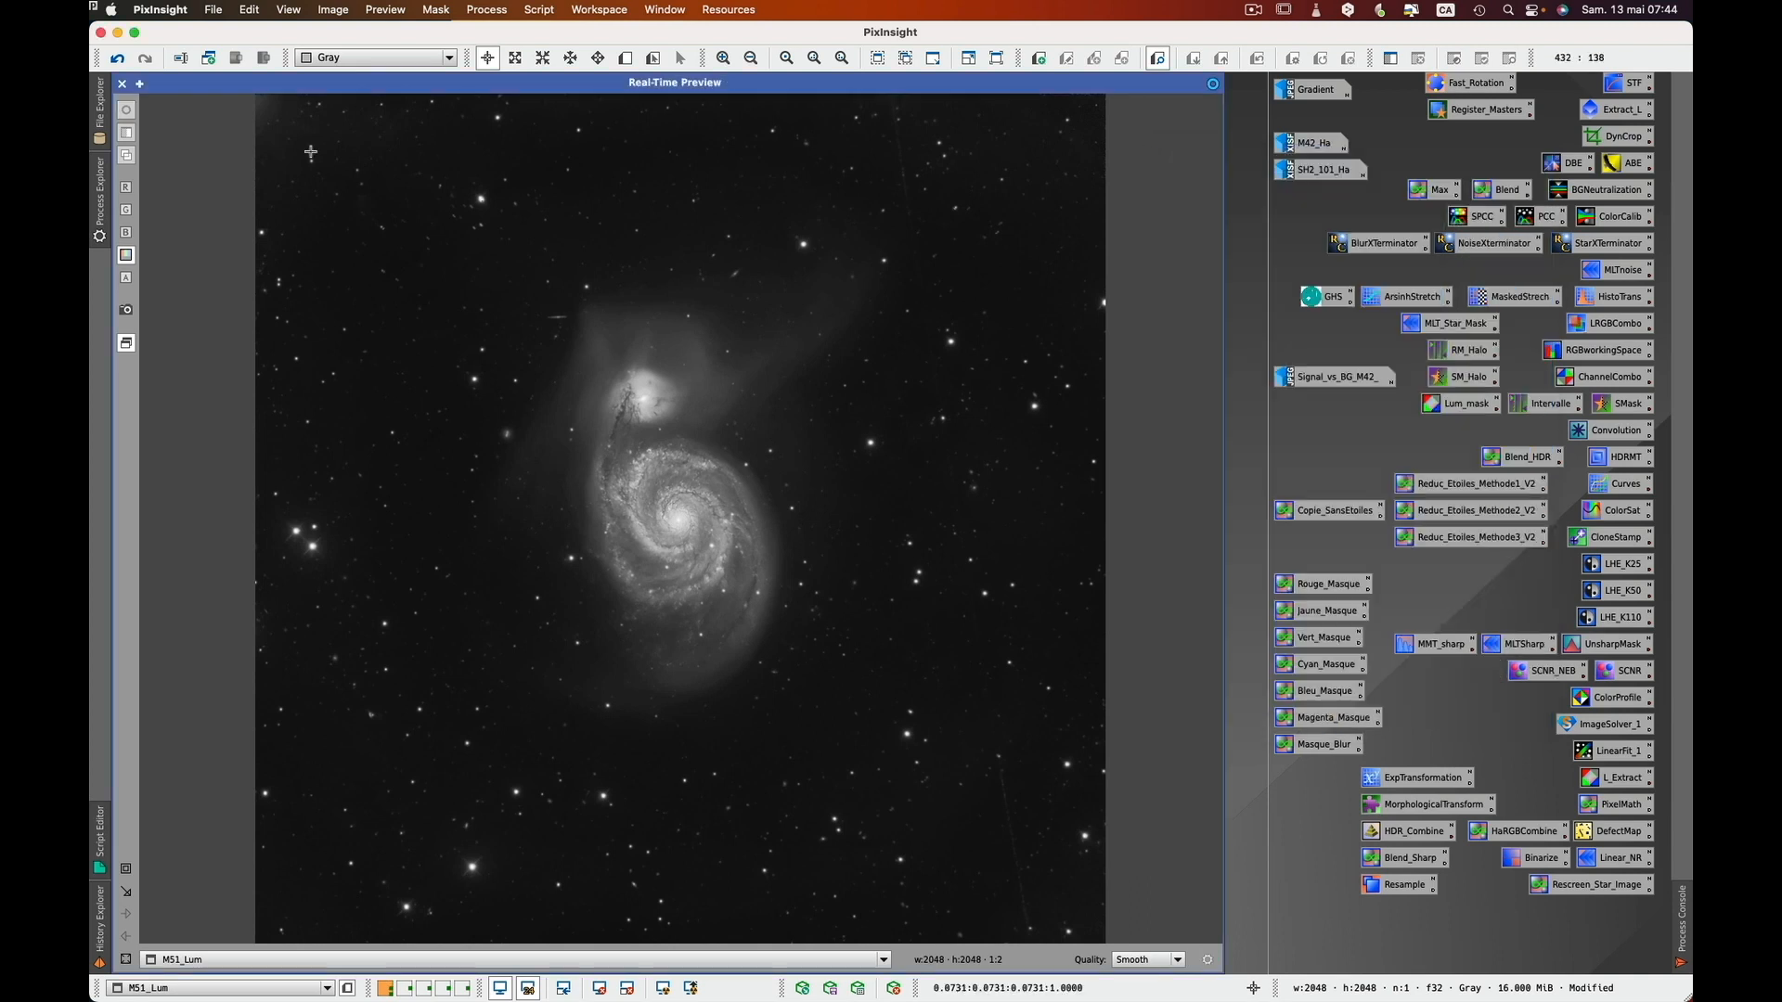
left_click(122, 84)
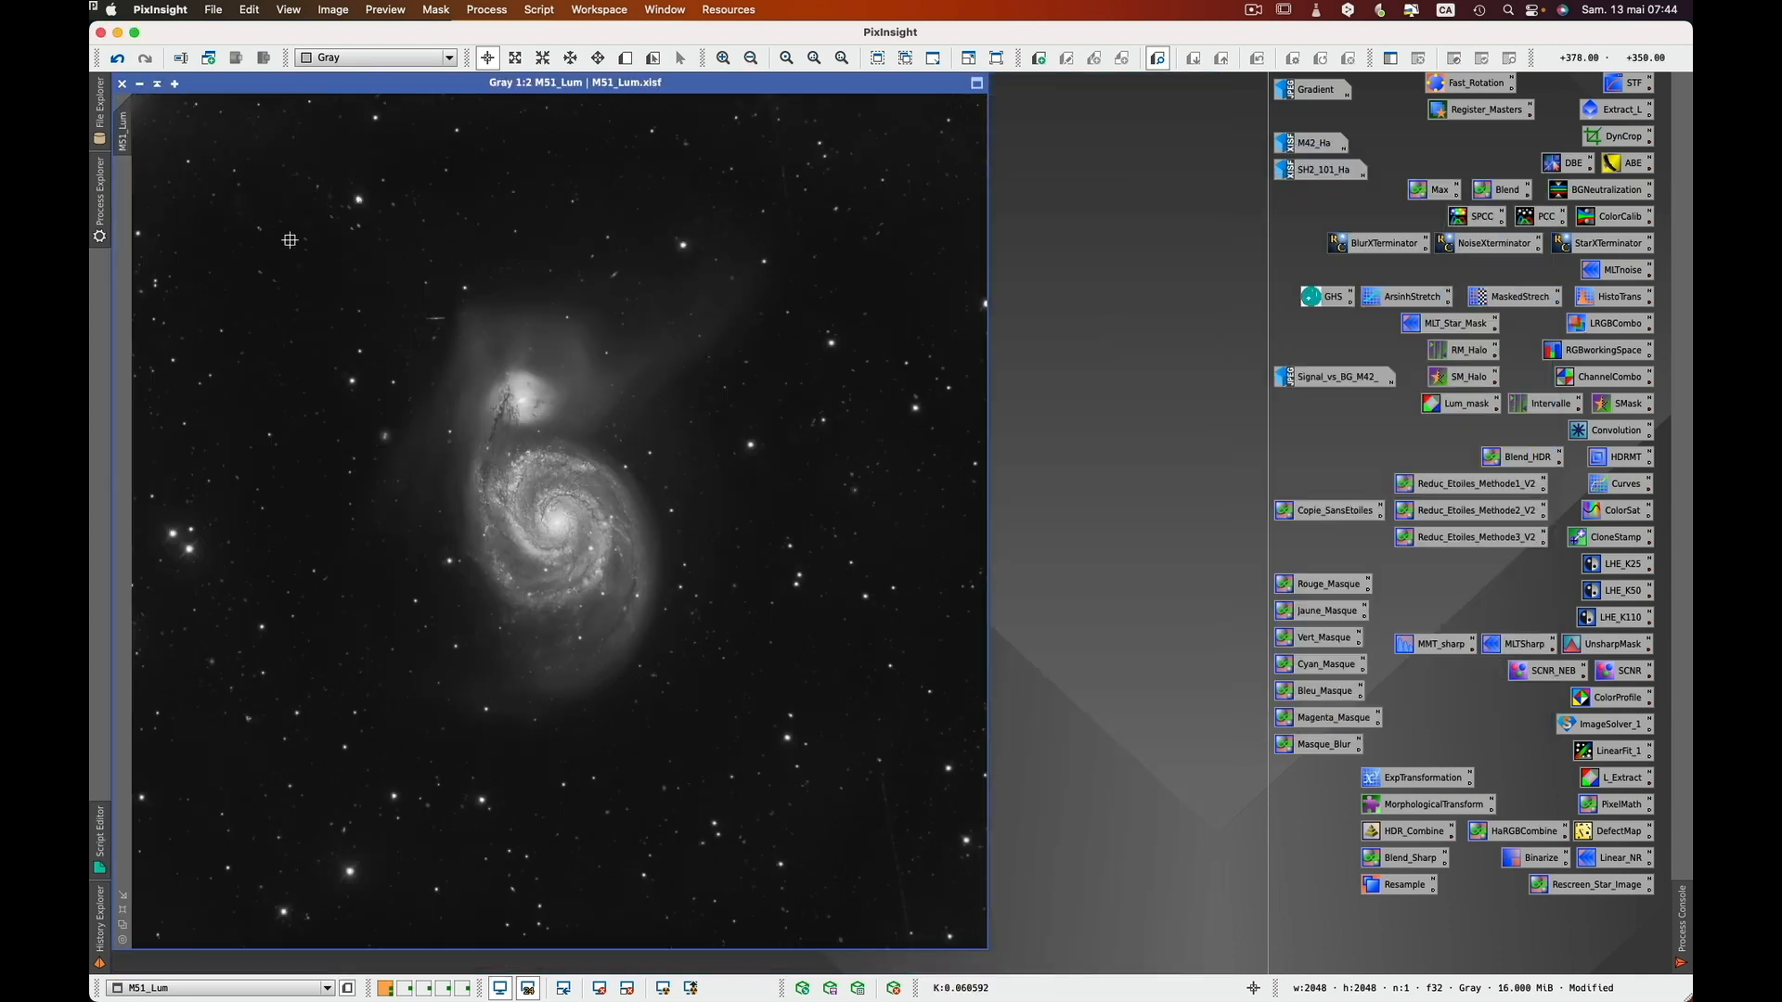
- Undo all stretches on M51_Lum and redo them one at a time to compare each stage with the linear image
left_click(116, 57)
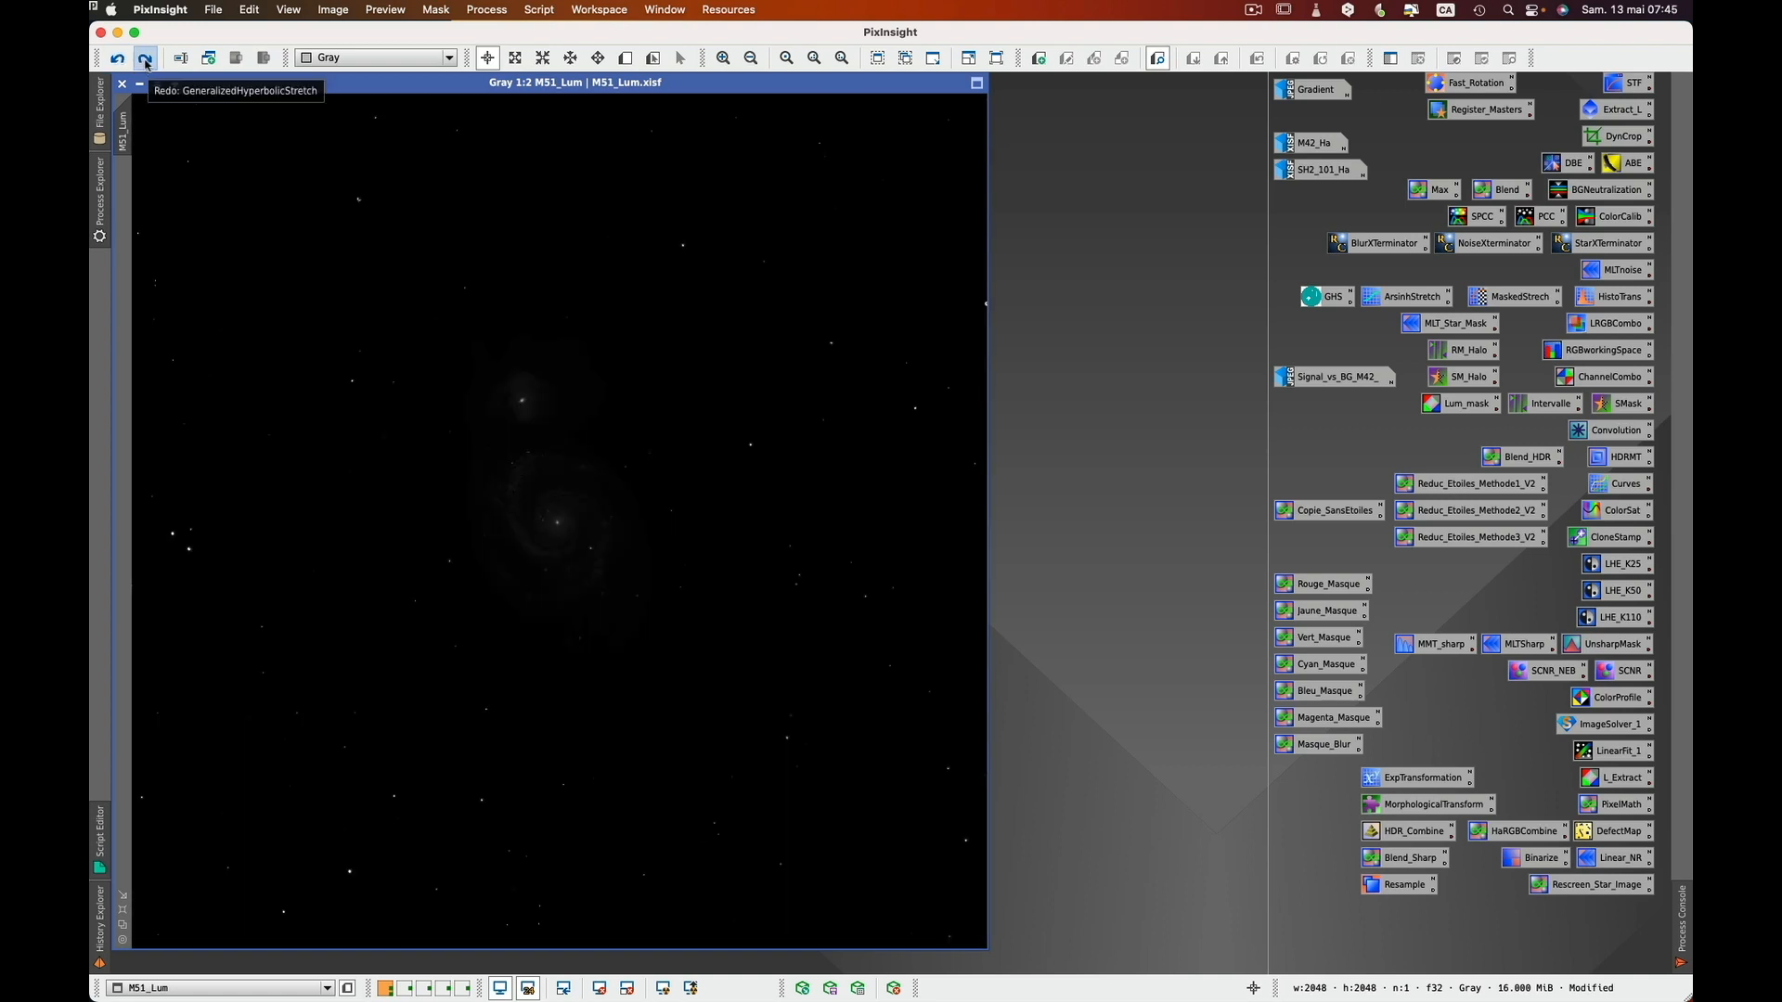
left_click(145, 59)
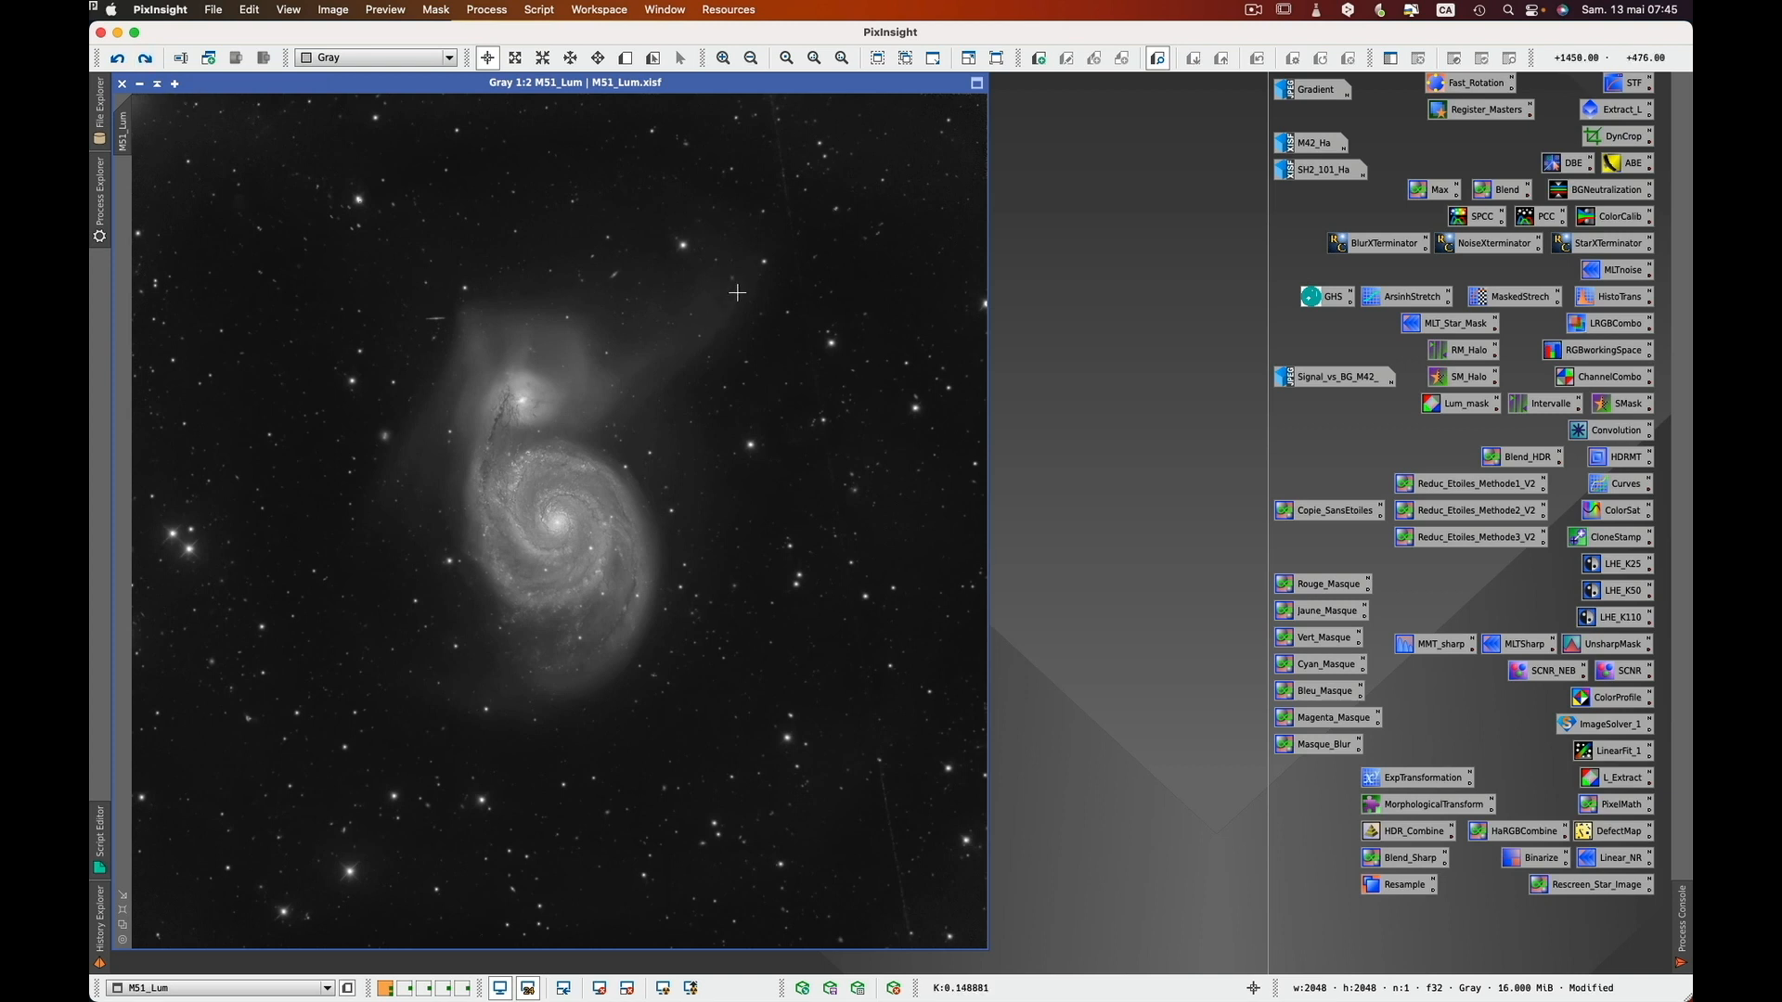
left_click(143, 58)
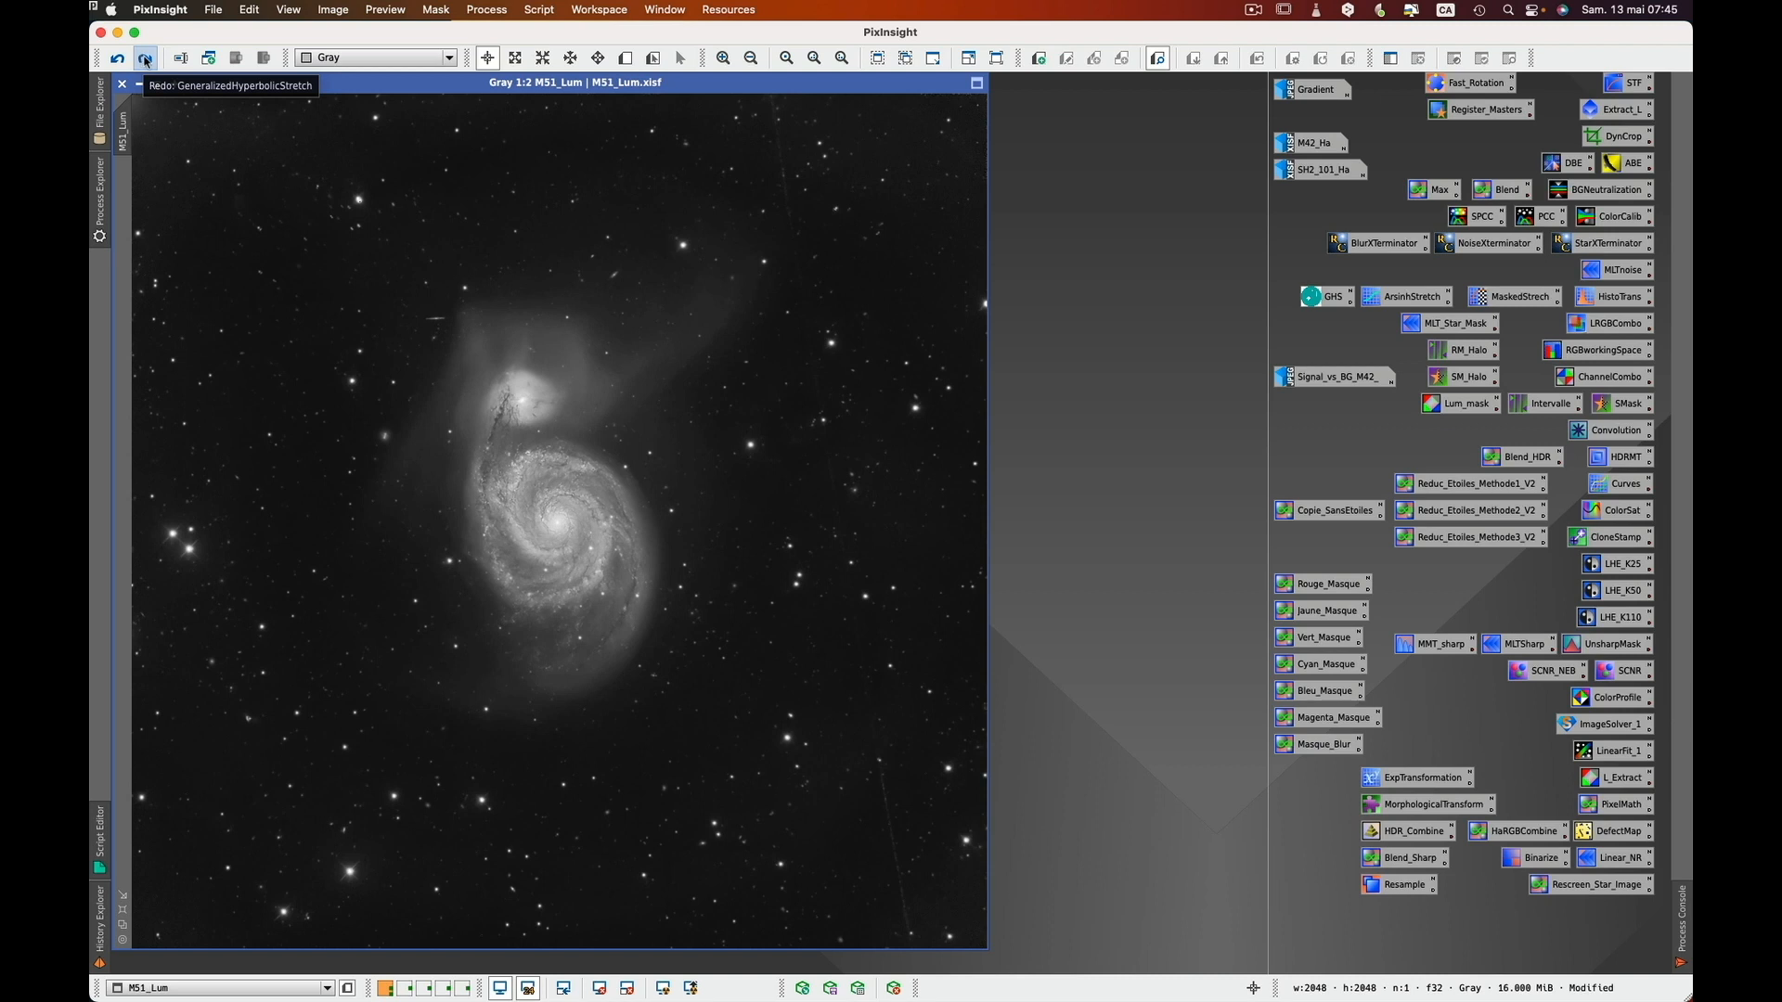
left_click(144, 58)
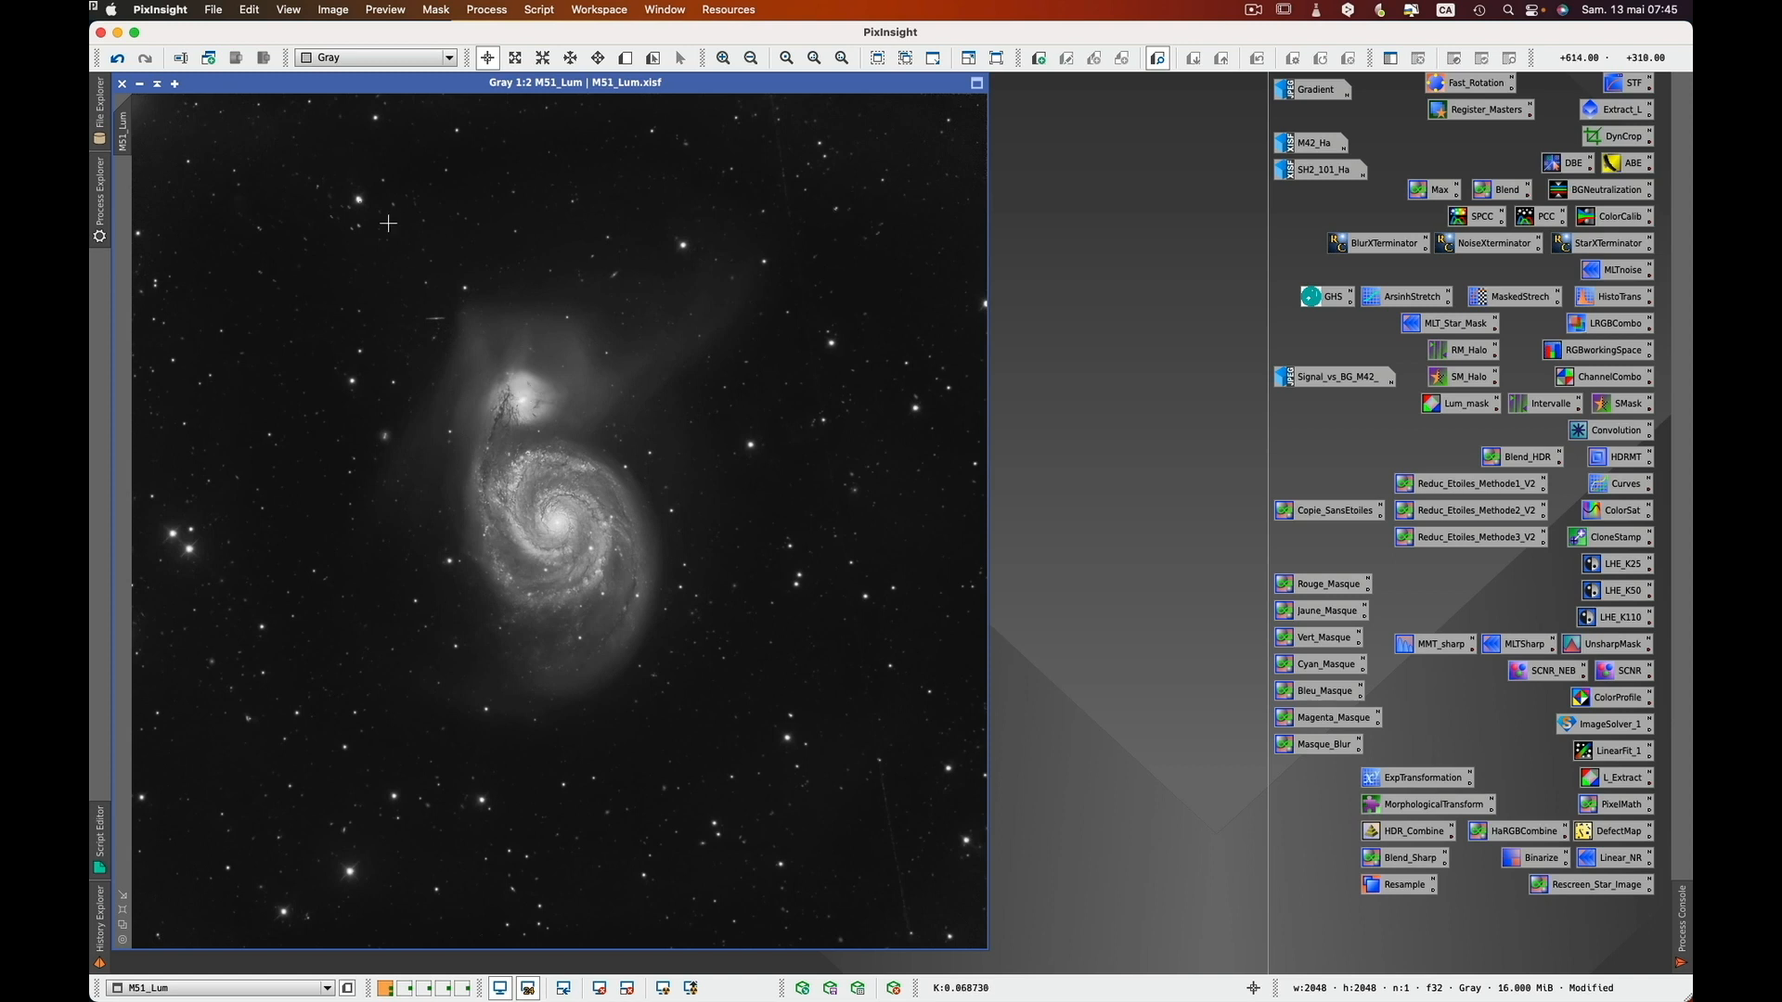
- Minimize the finished M51_Lum image and restore the M42_Ha image
left_click(140, 85)
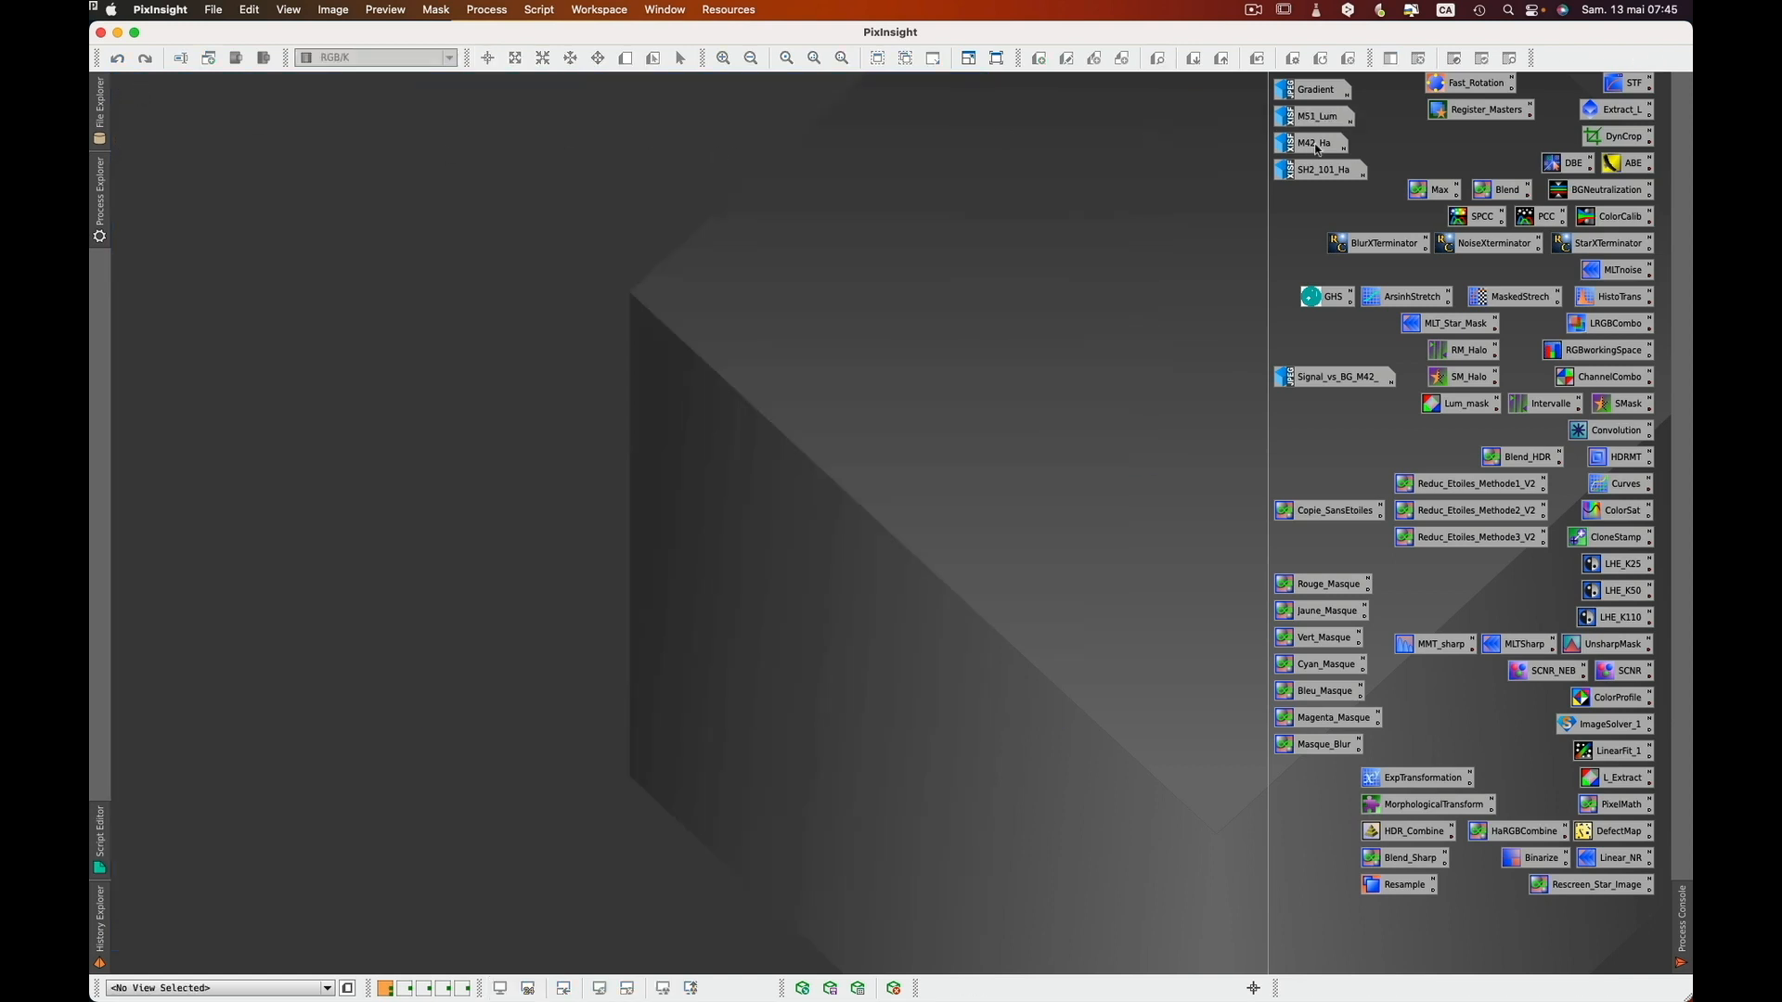
double_click(1314, 144)
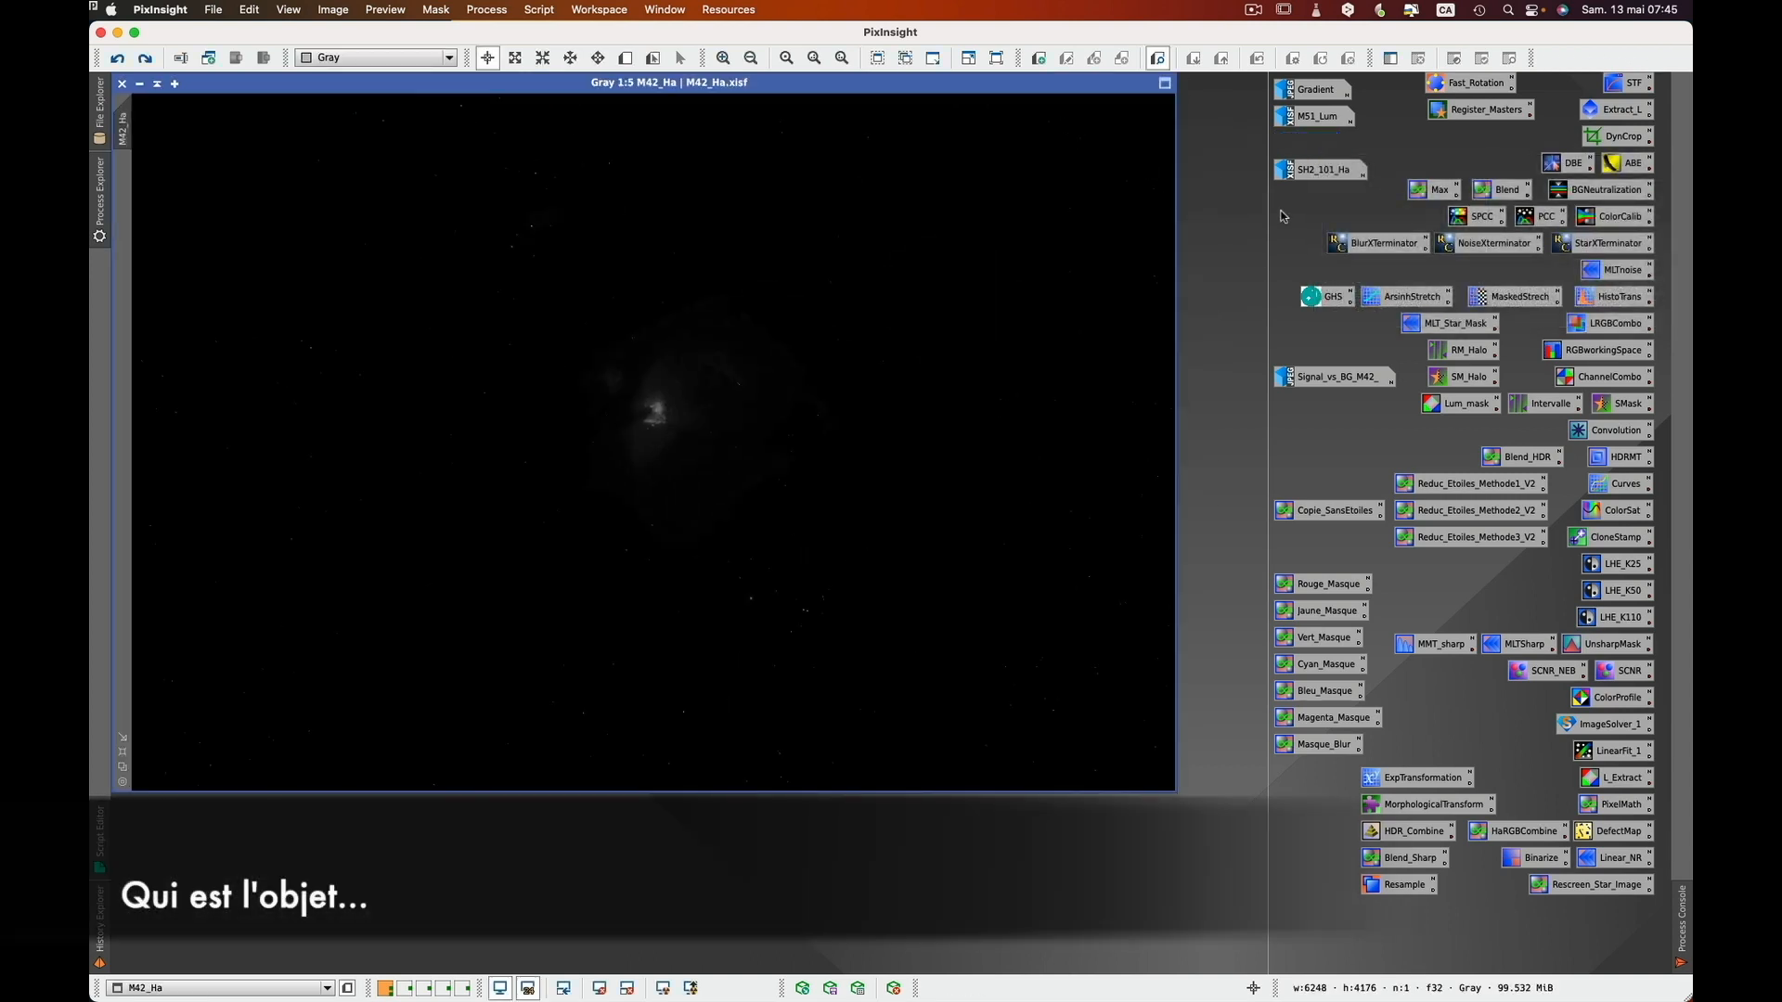
- Open GeneralizedHyperbolicStretch for M42_Ha, move it clear of the image, and magnify its histogram to 250
double_click(1335, 298)
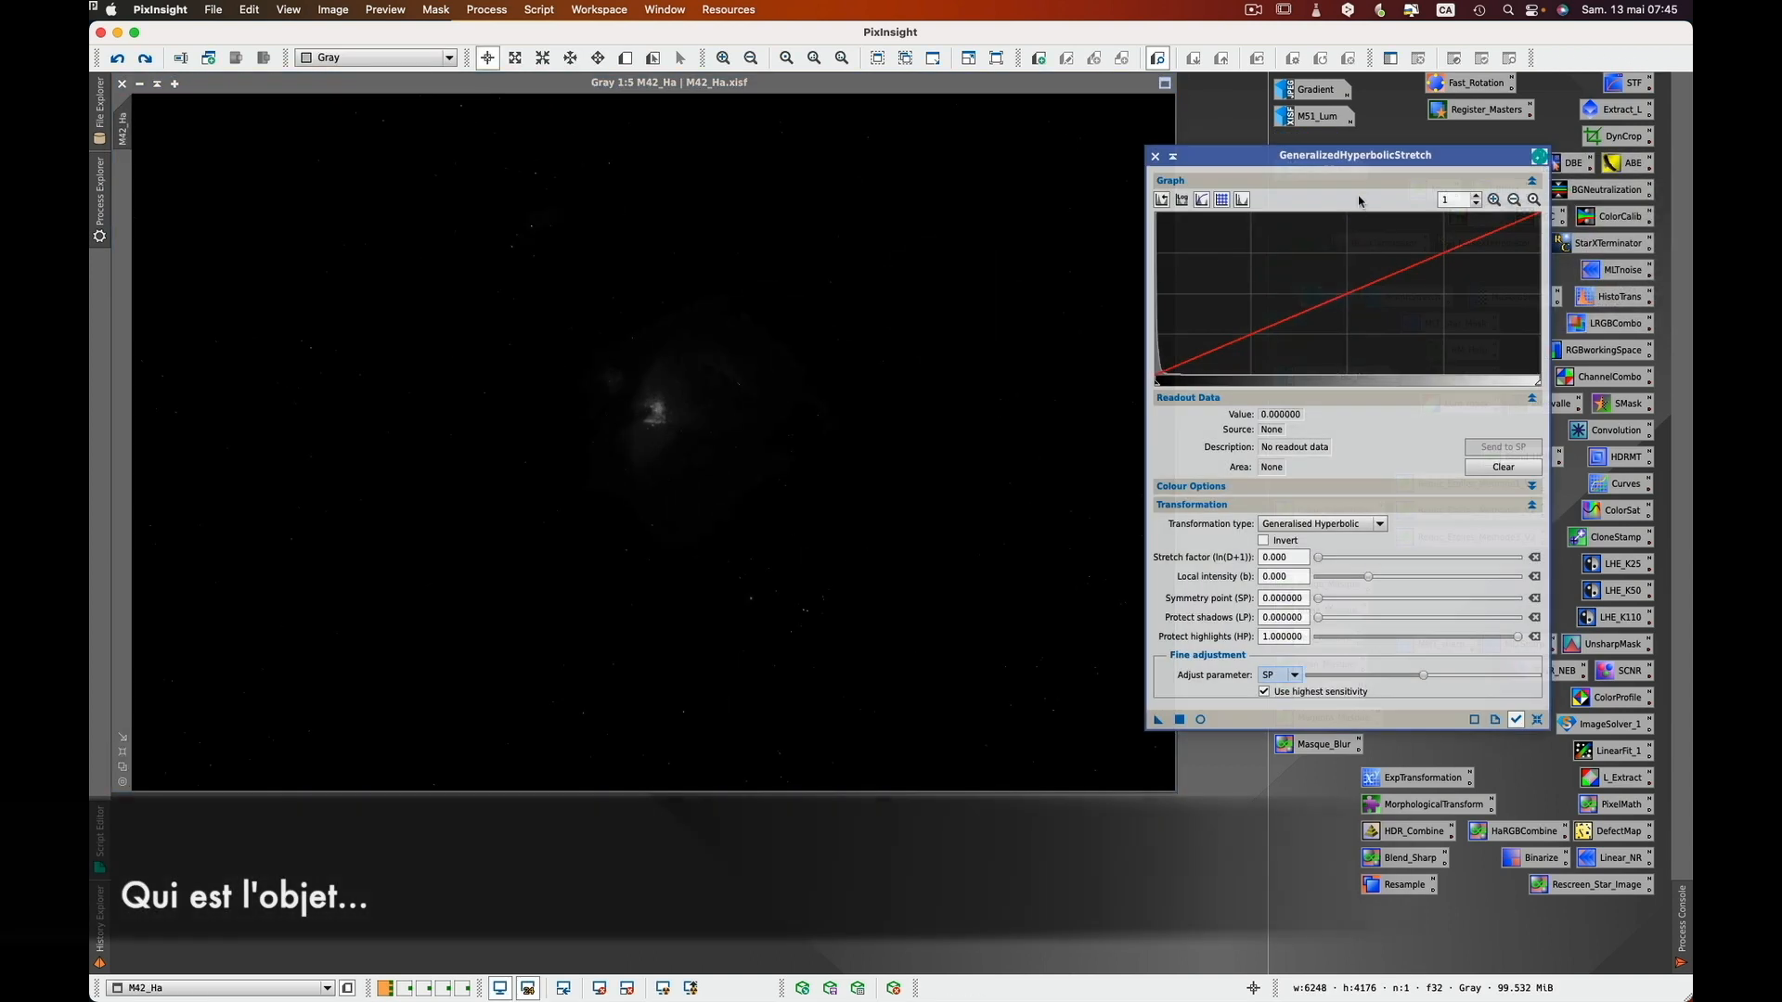
left_click_drag(1362, 165, 1397, 170)
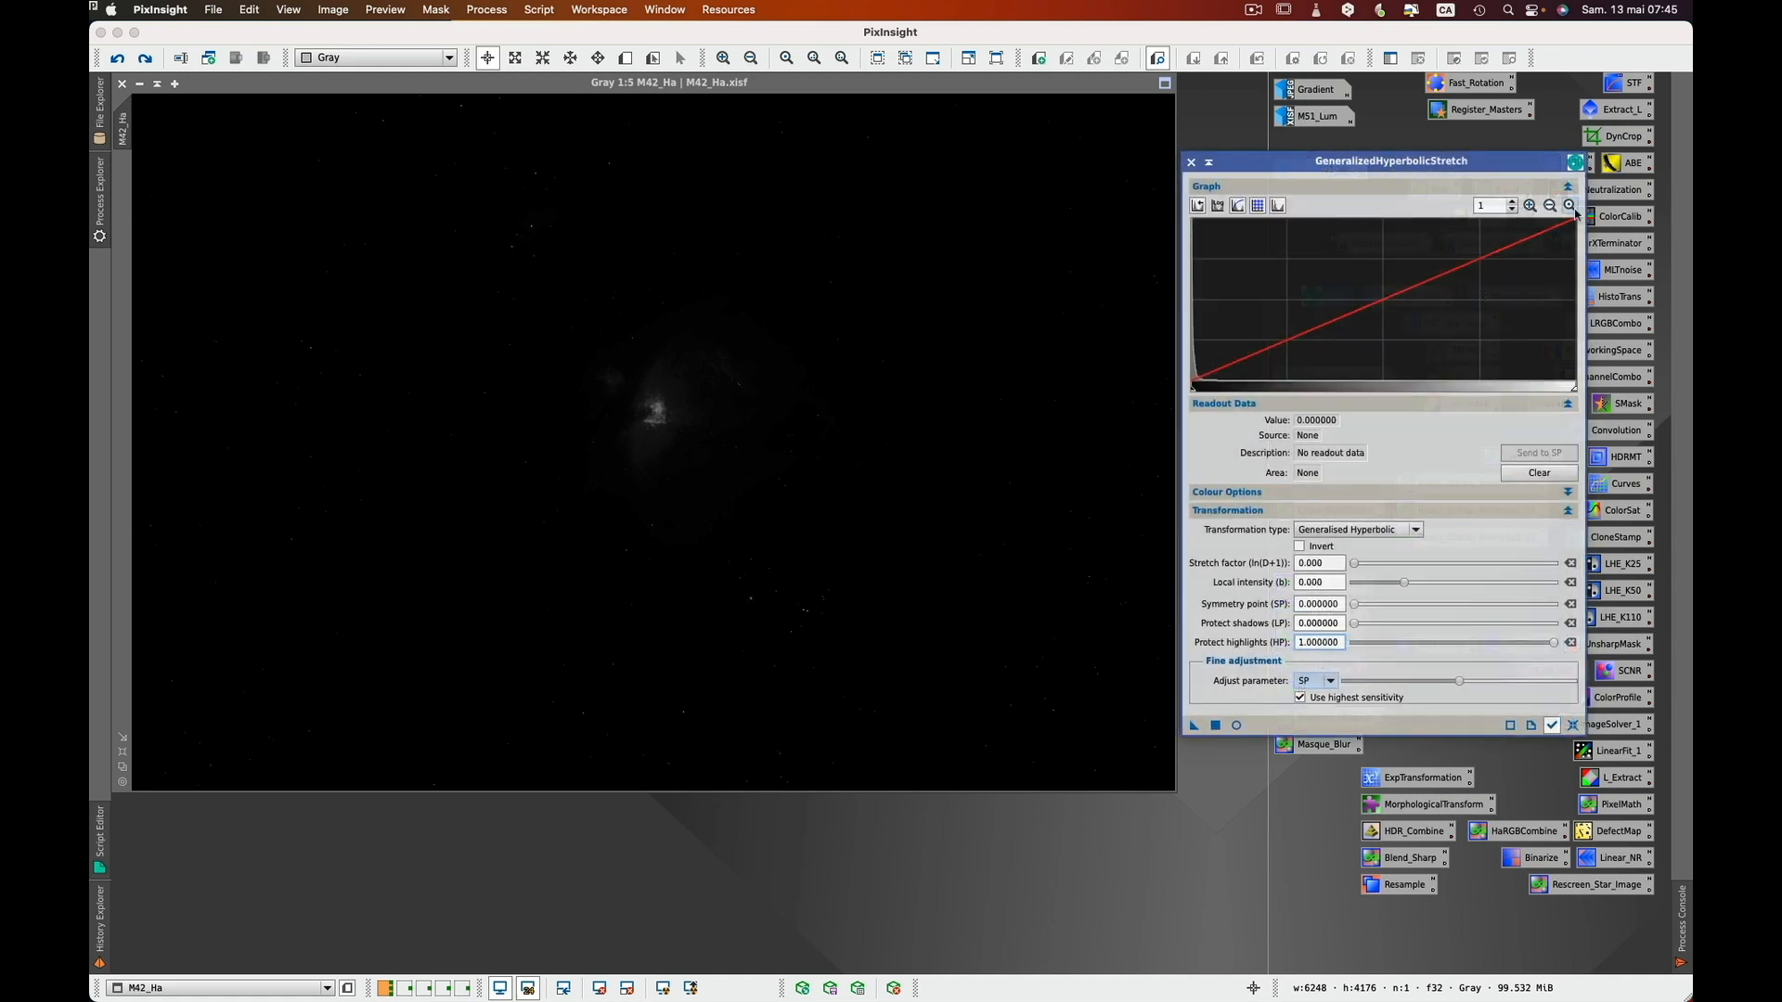
left_click(1530, 207)
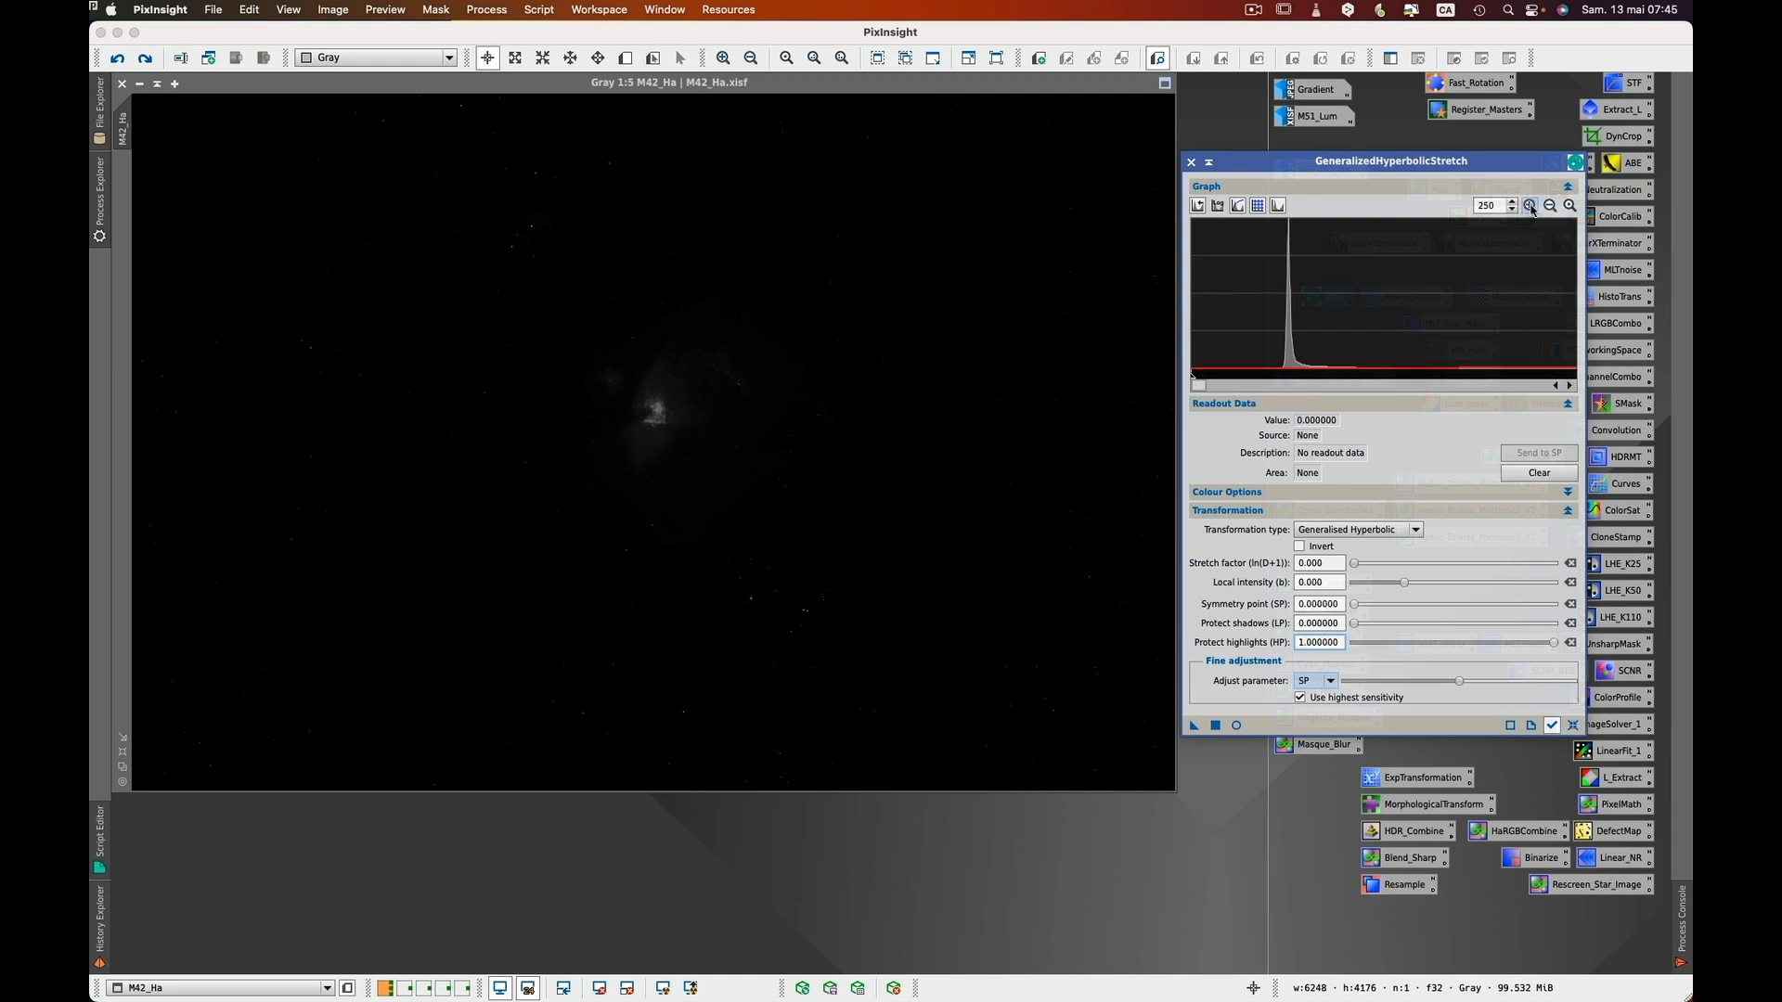
- Magnify the histogram to 500, set the symmetry point at its peak (0.001017), and raise the stretch factor to 0.420
left_click(1530, 207)
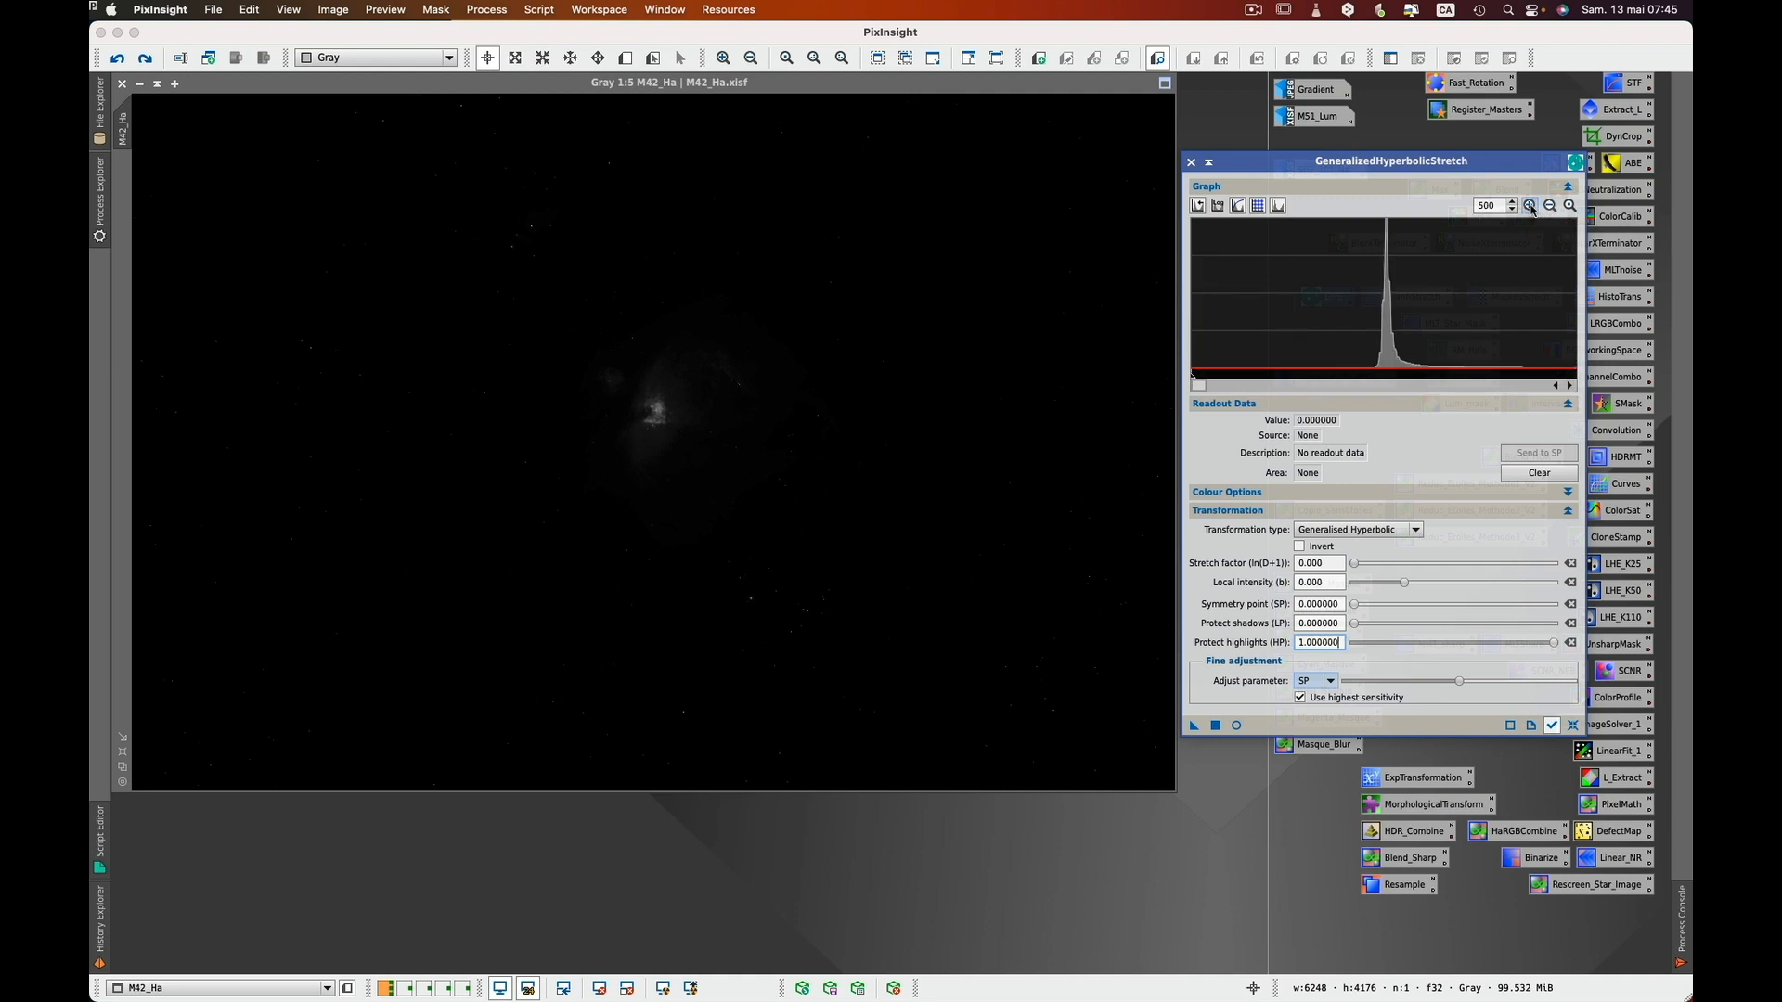
left_click(1390, 357)
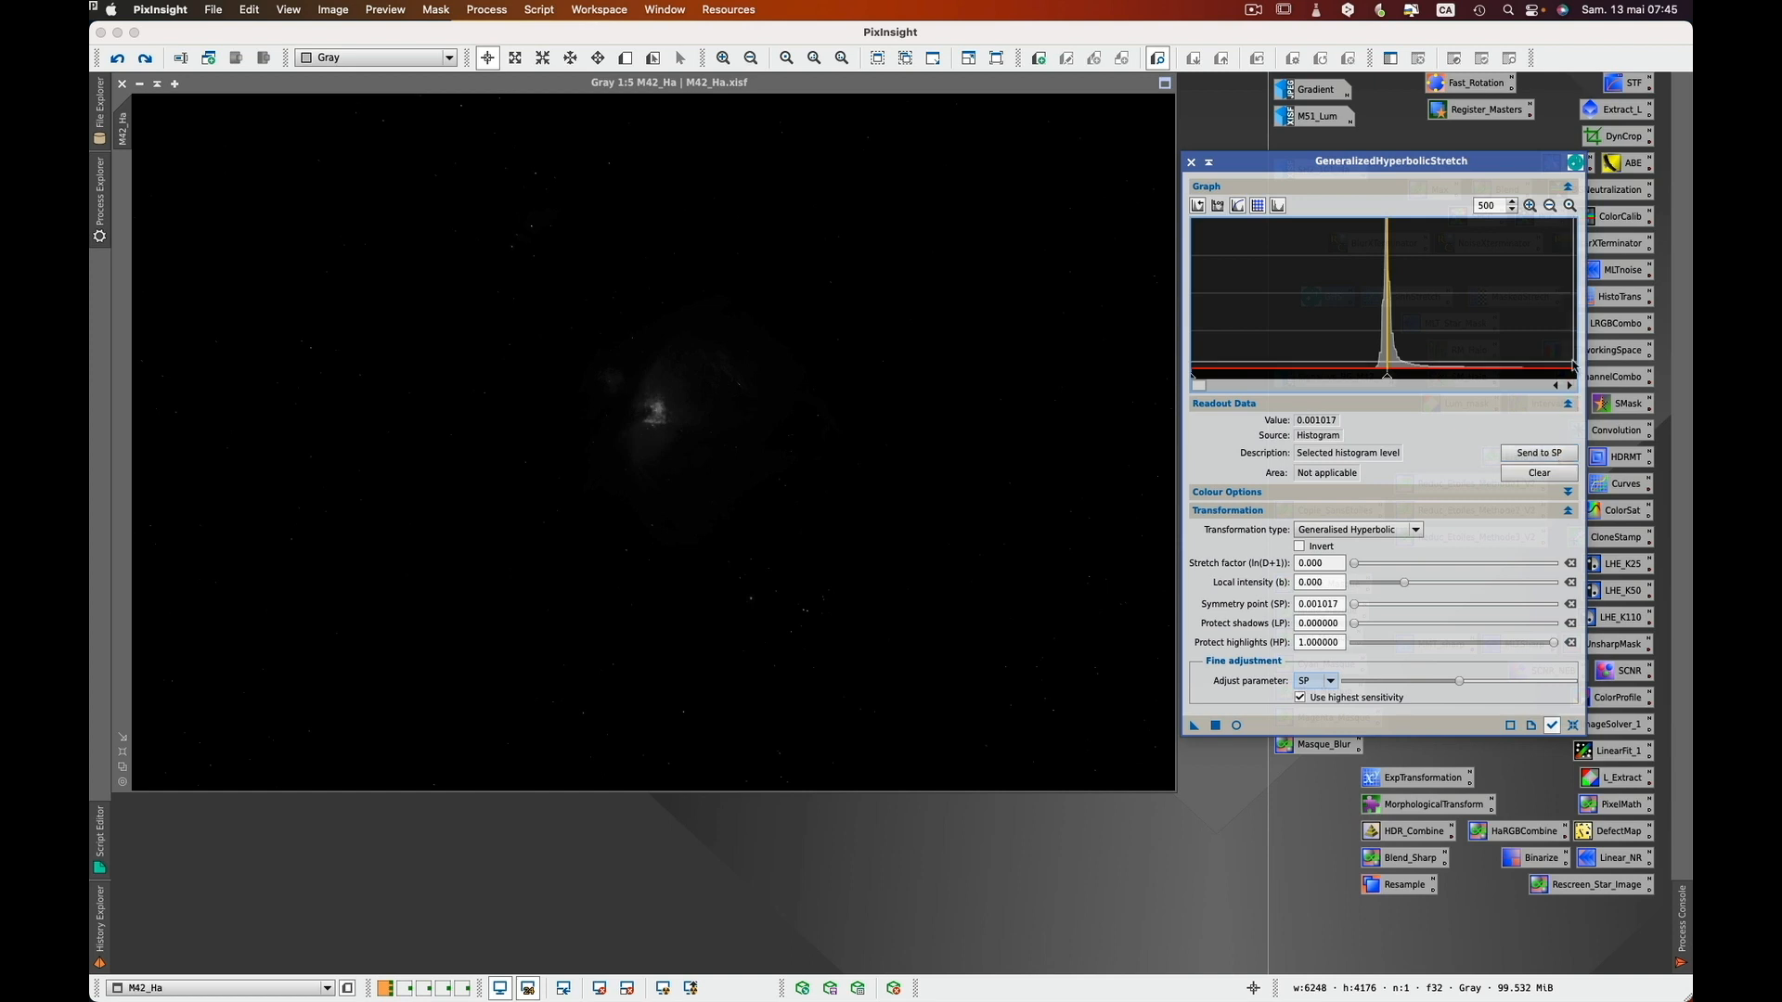
left_click(1353, 565)
left_click_drag(1353, 563, 1357, 568)
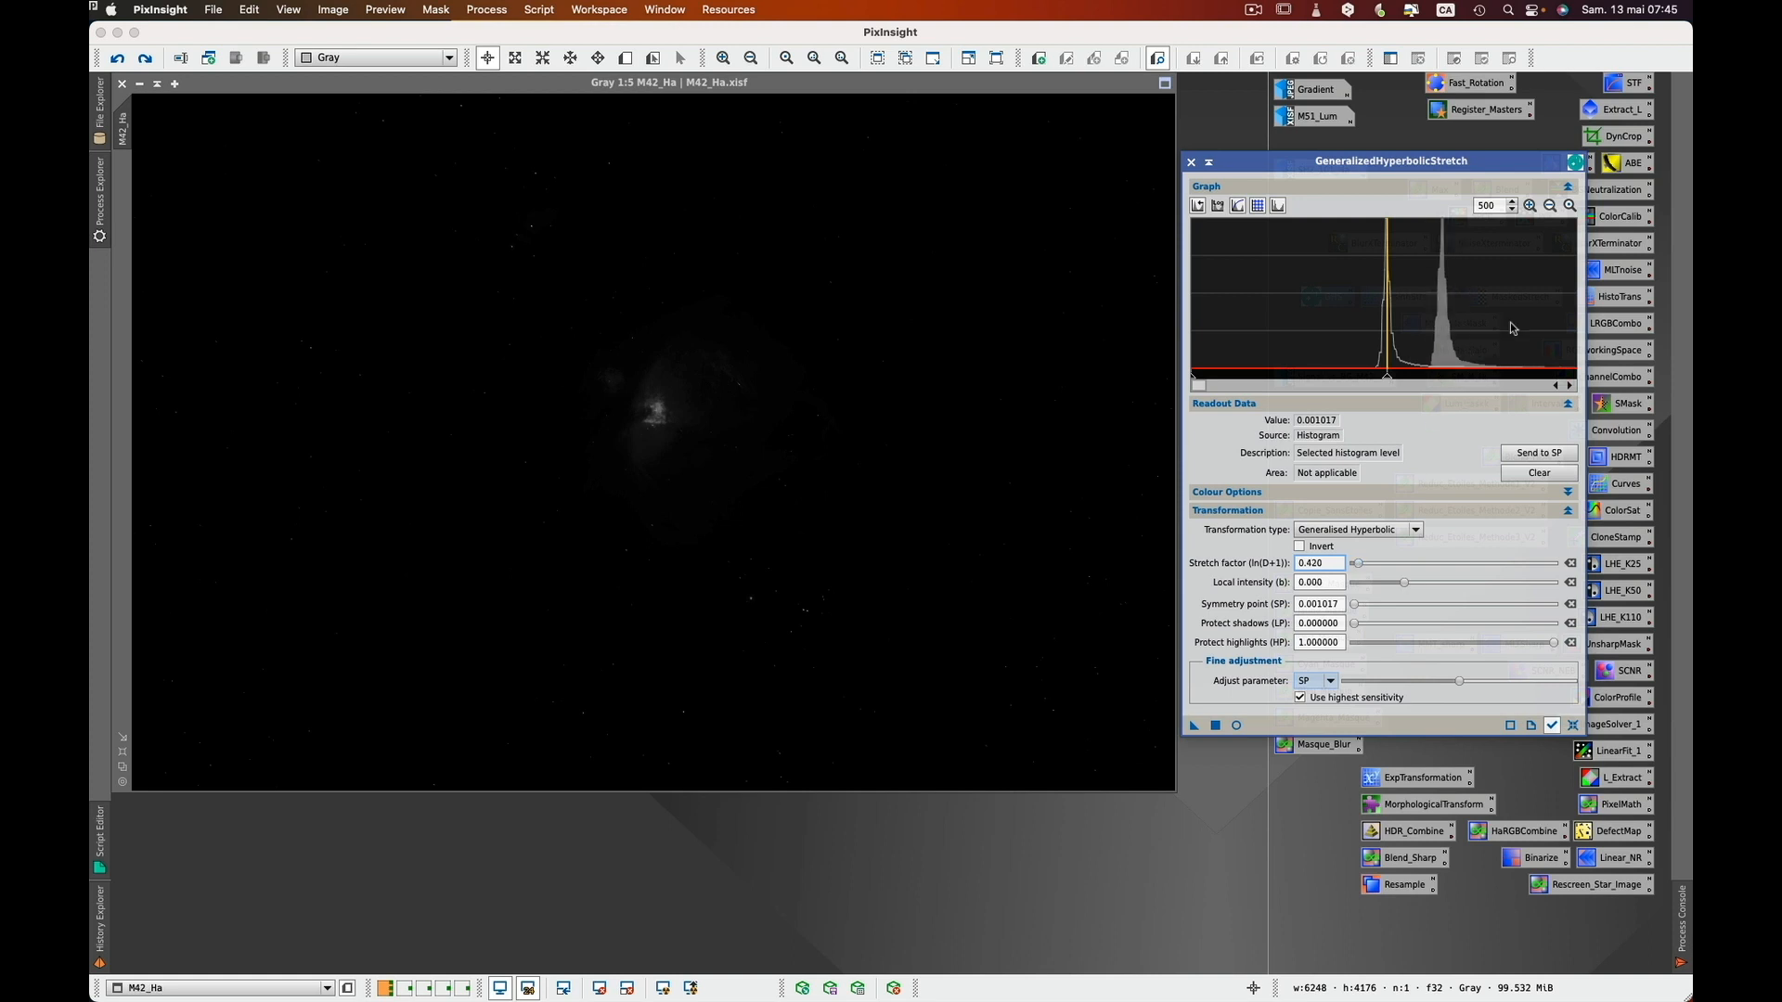
- Show the whole graph with a real-time preview of M42_Ha, and set the stretch factor to 5.950 and local intensity to 7.130
left_click(1569, 206)
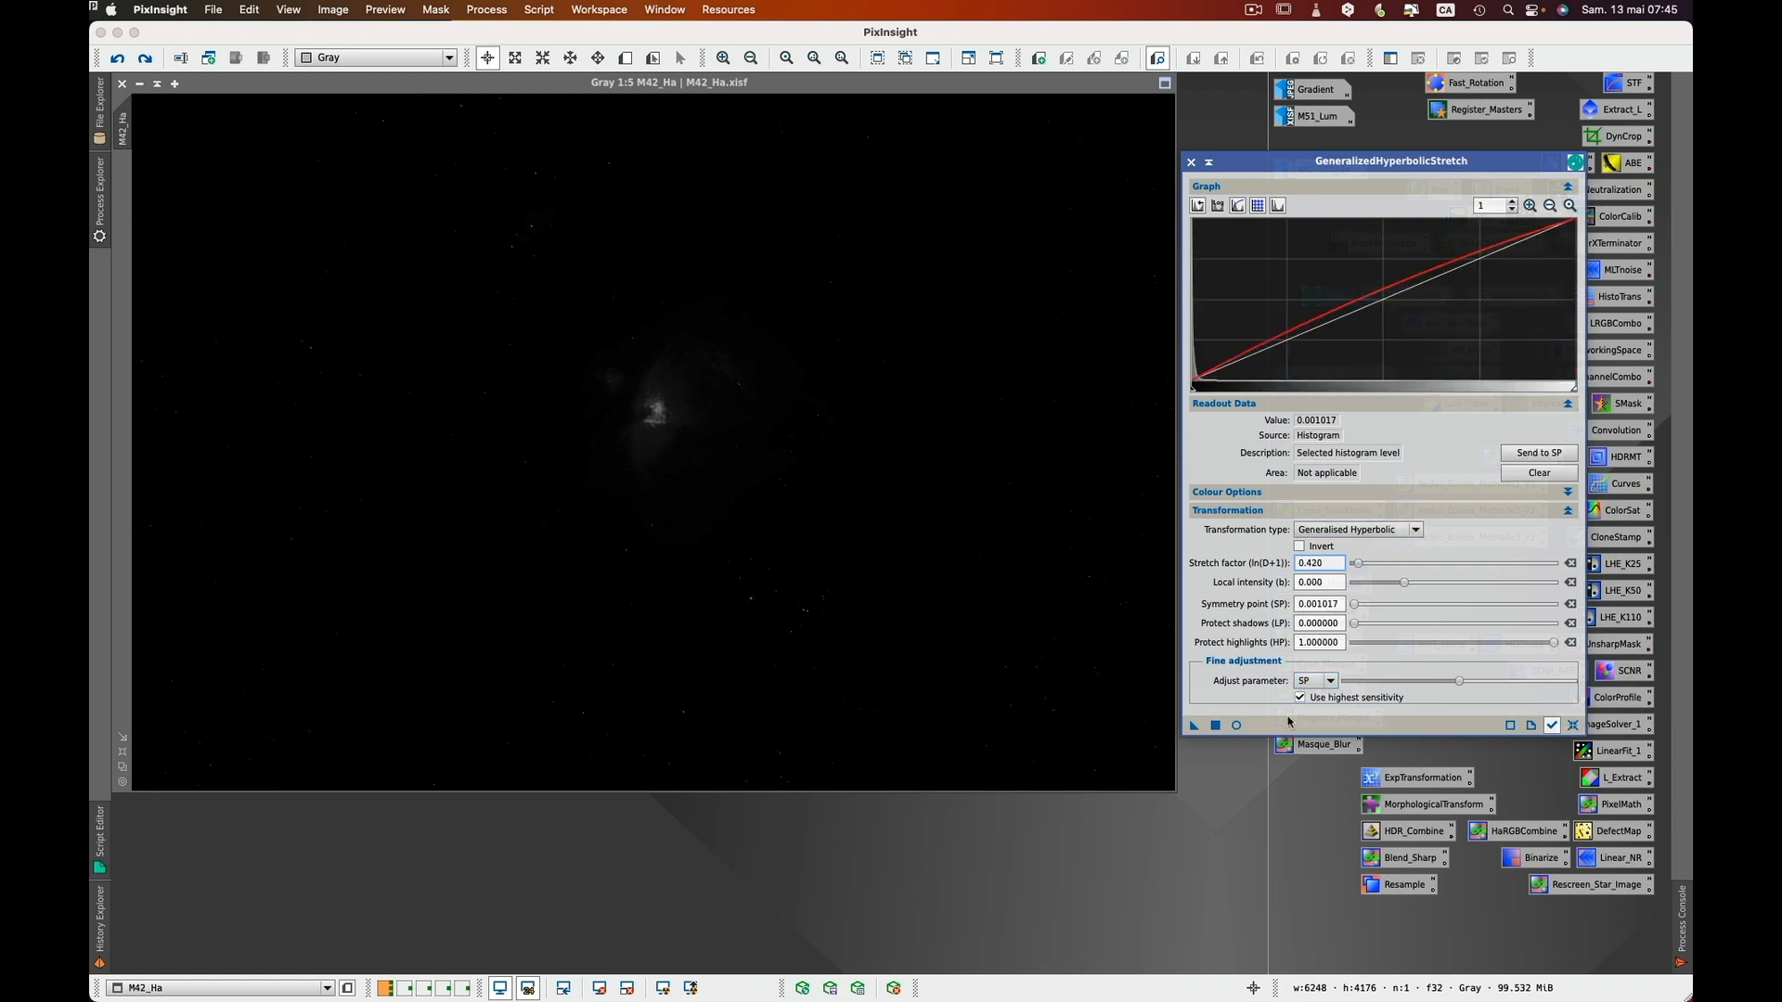
left_click(1236, 726)
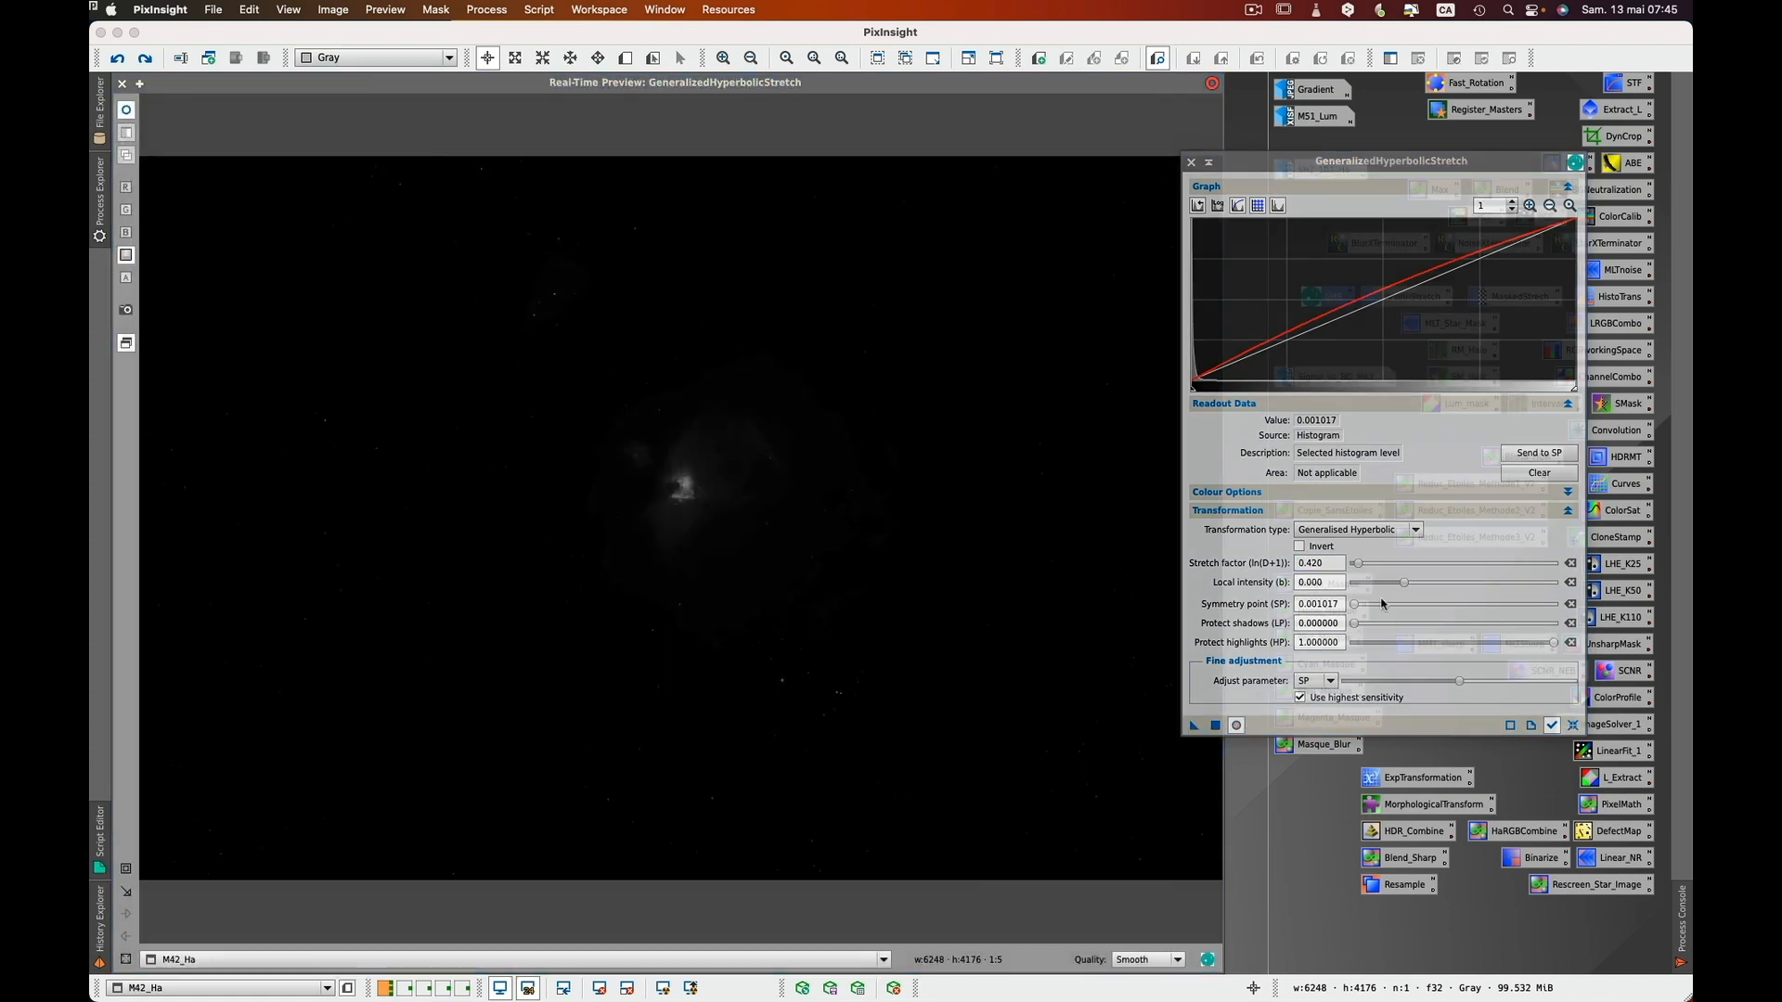
left_click_drag(1358, 573, 1419, 569)
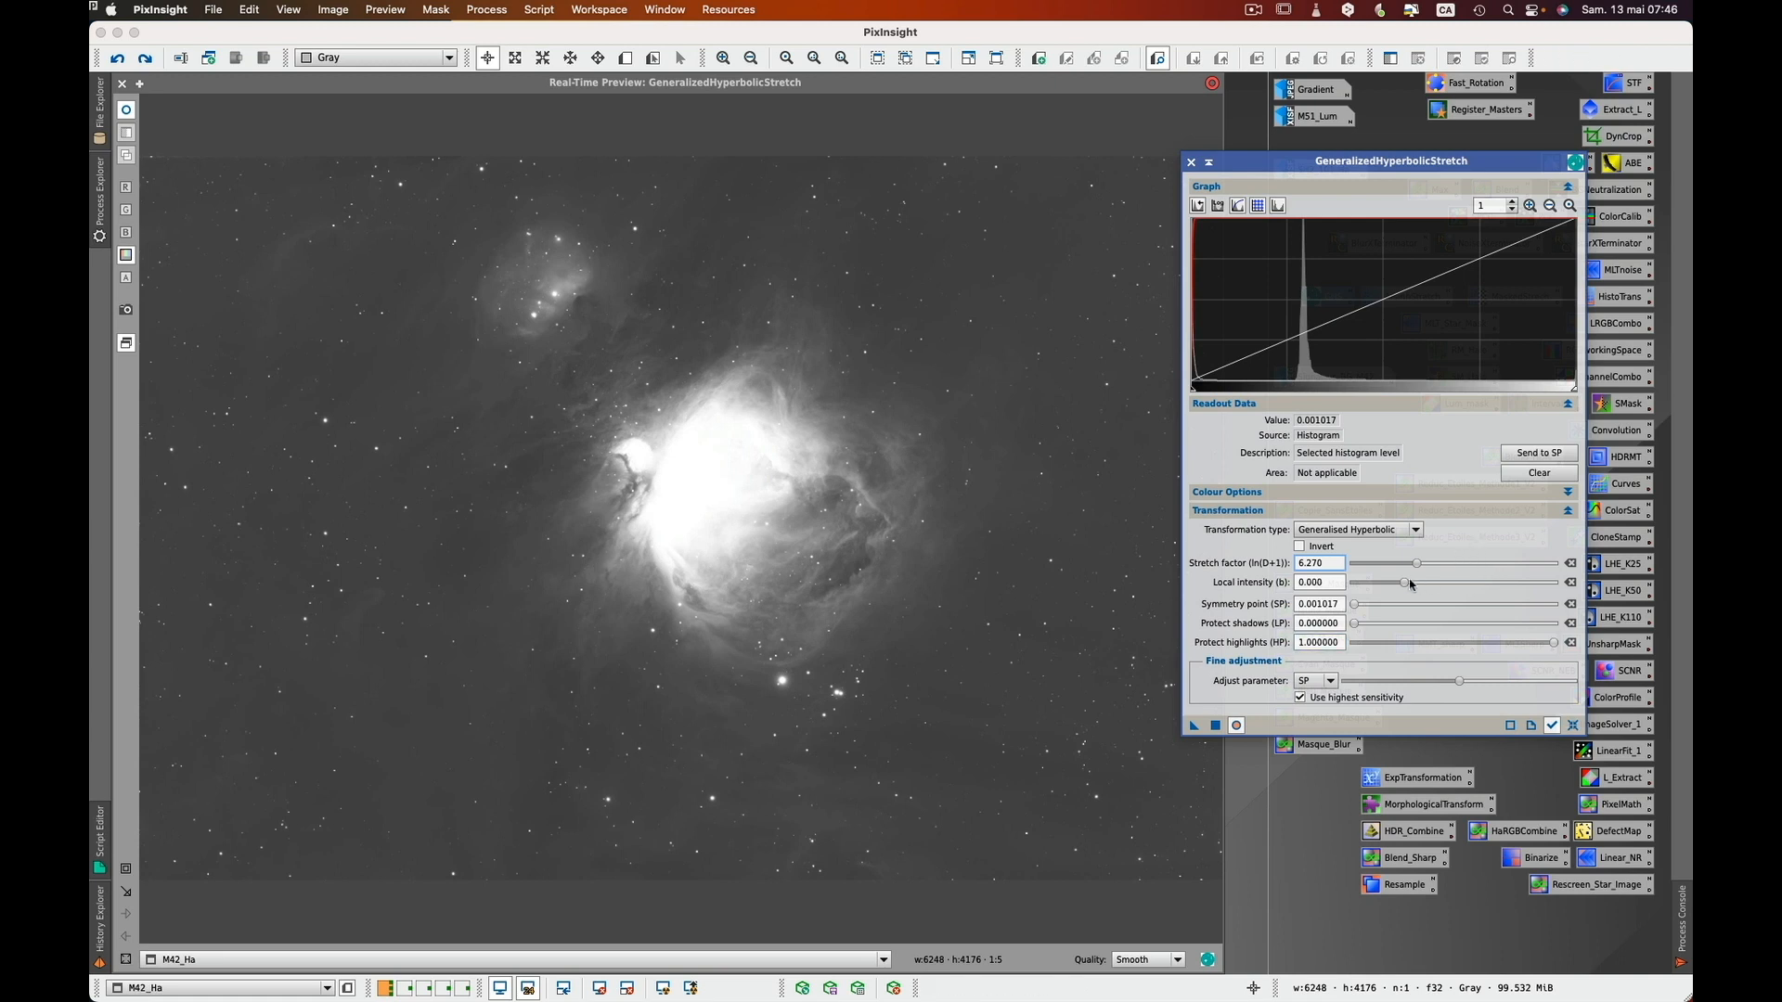
key("Tab")
mouse_move(1405, 583)
left_mouse_down()
mouse_move(1504, 585)
mouse_move(1413, 564)
left_mouse_up()
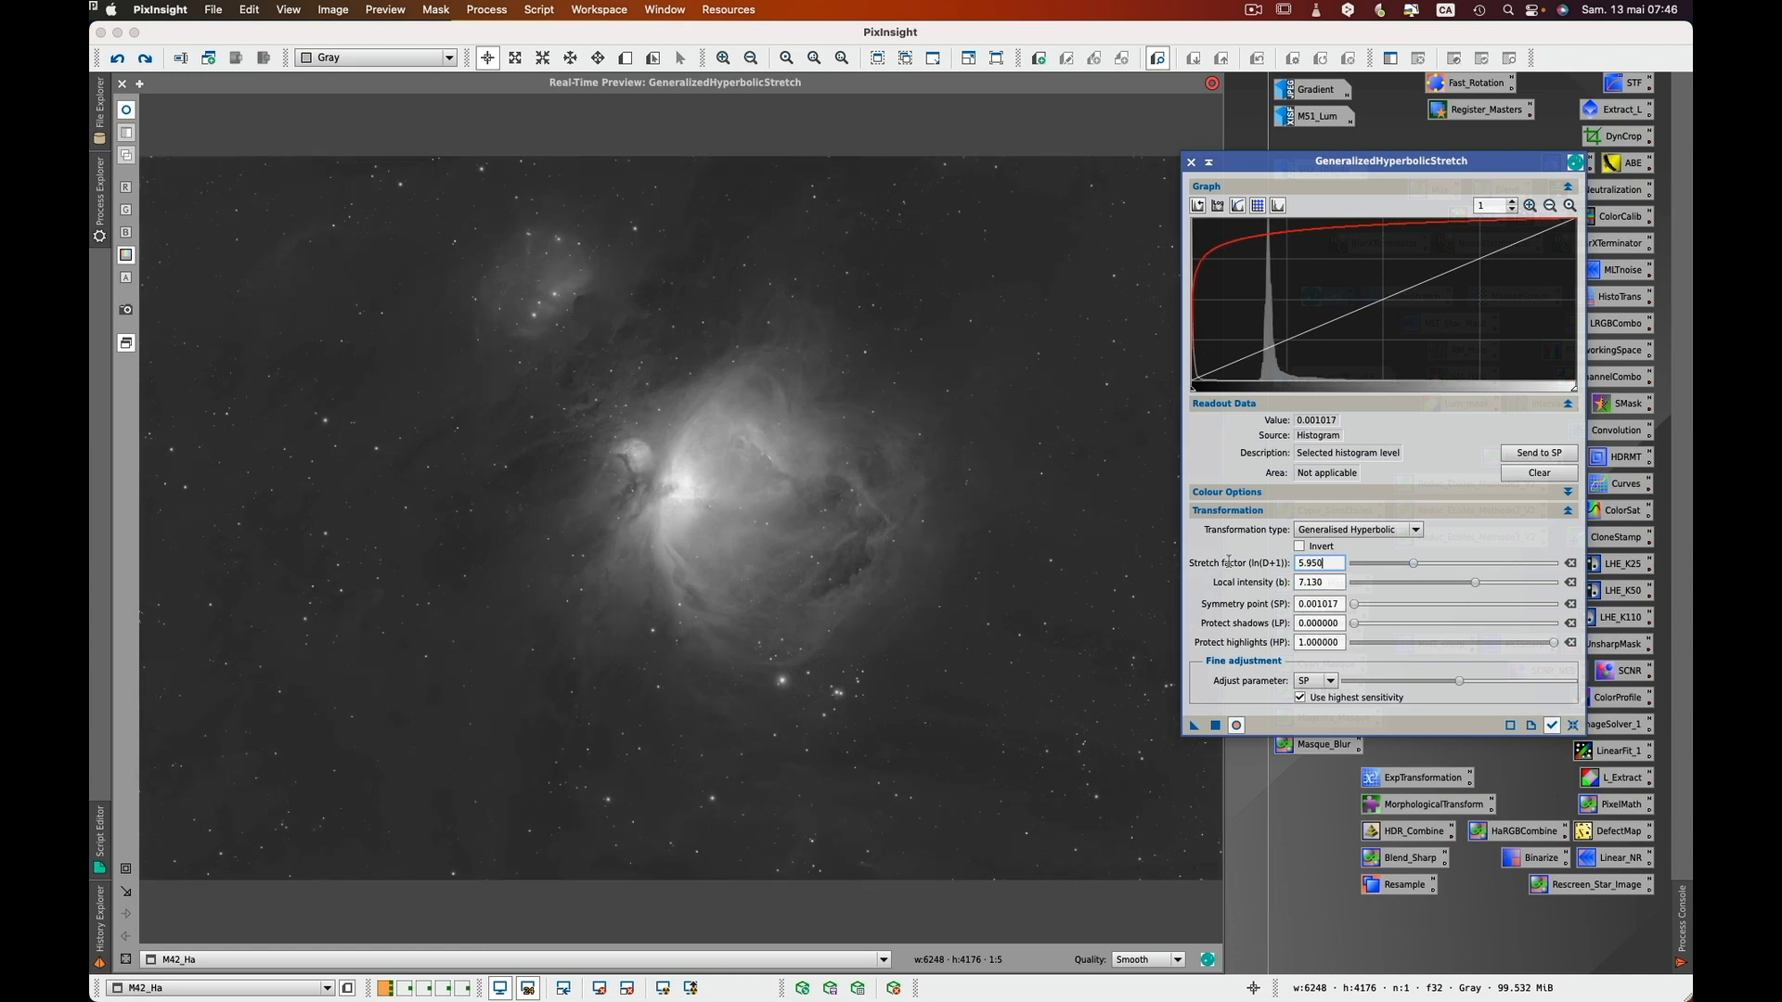
- Check the brightness of the nebula's core up close in the preview and reduce the stretch factor to 5.770
left_click(127, 871)
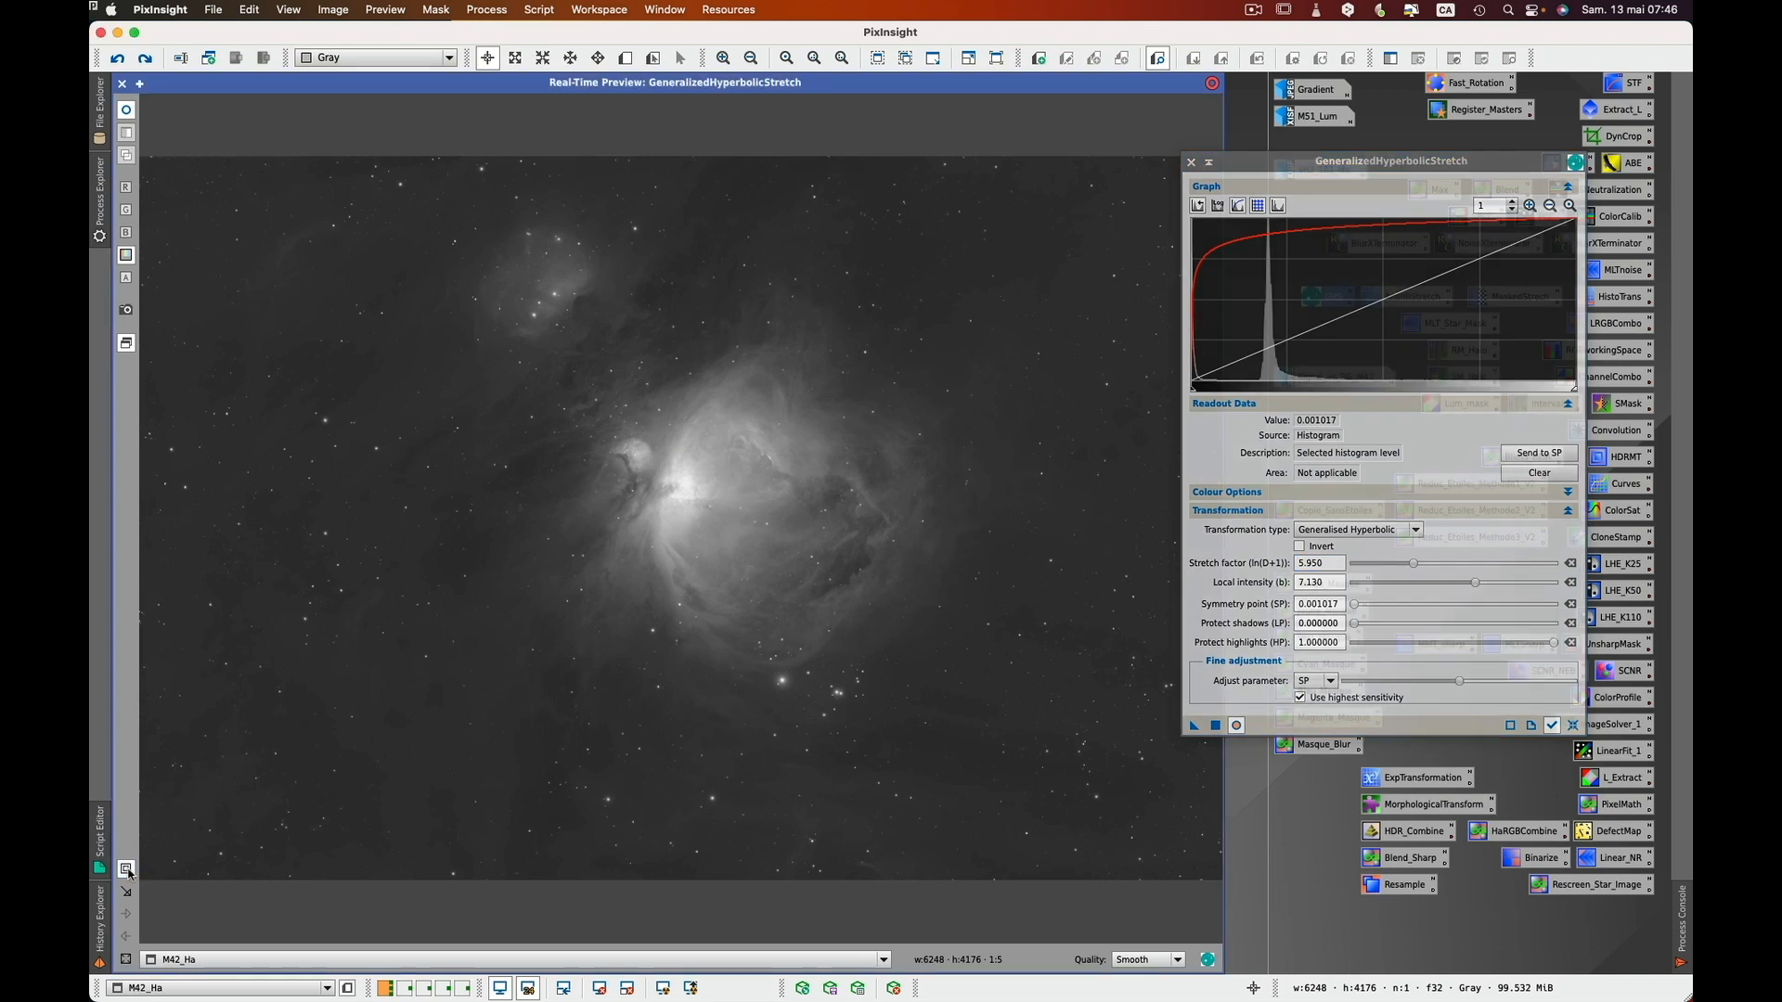
left_click_drag(558, 394, 757, 579)
left_click(785, 501)
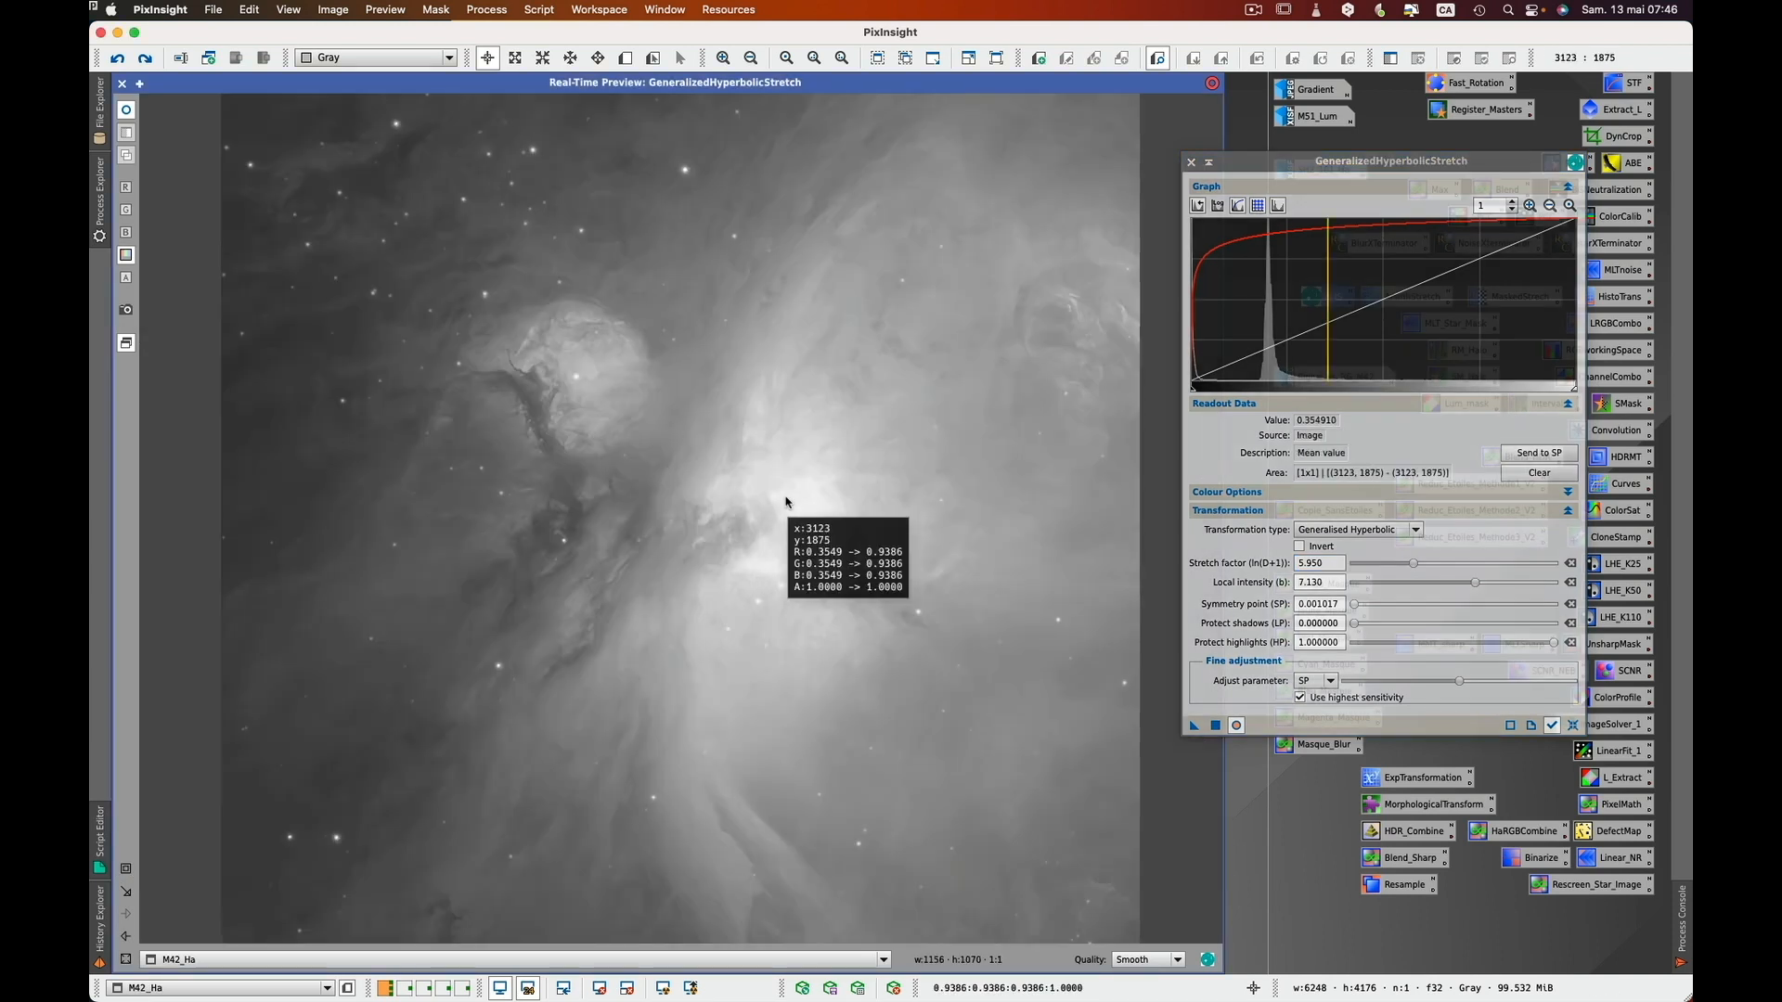
left_click_drag(784, 502, 788, 503)
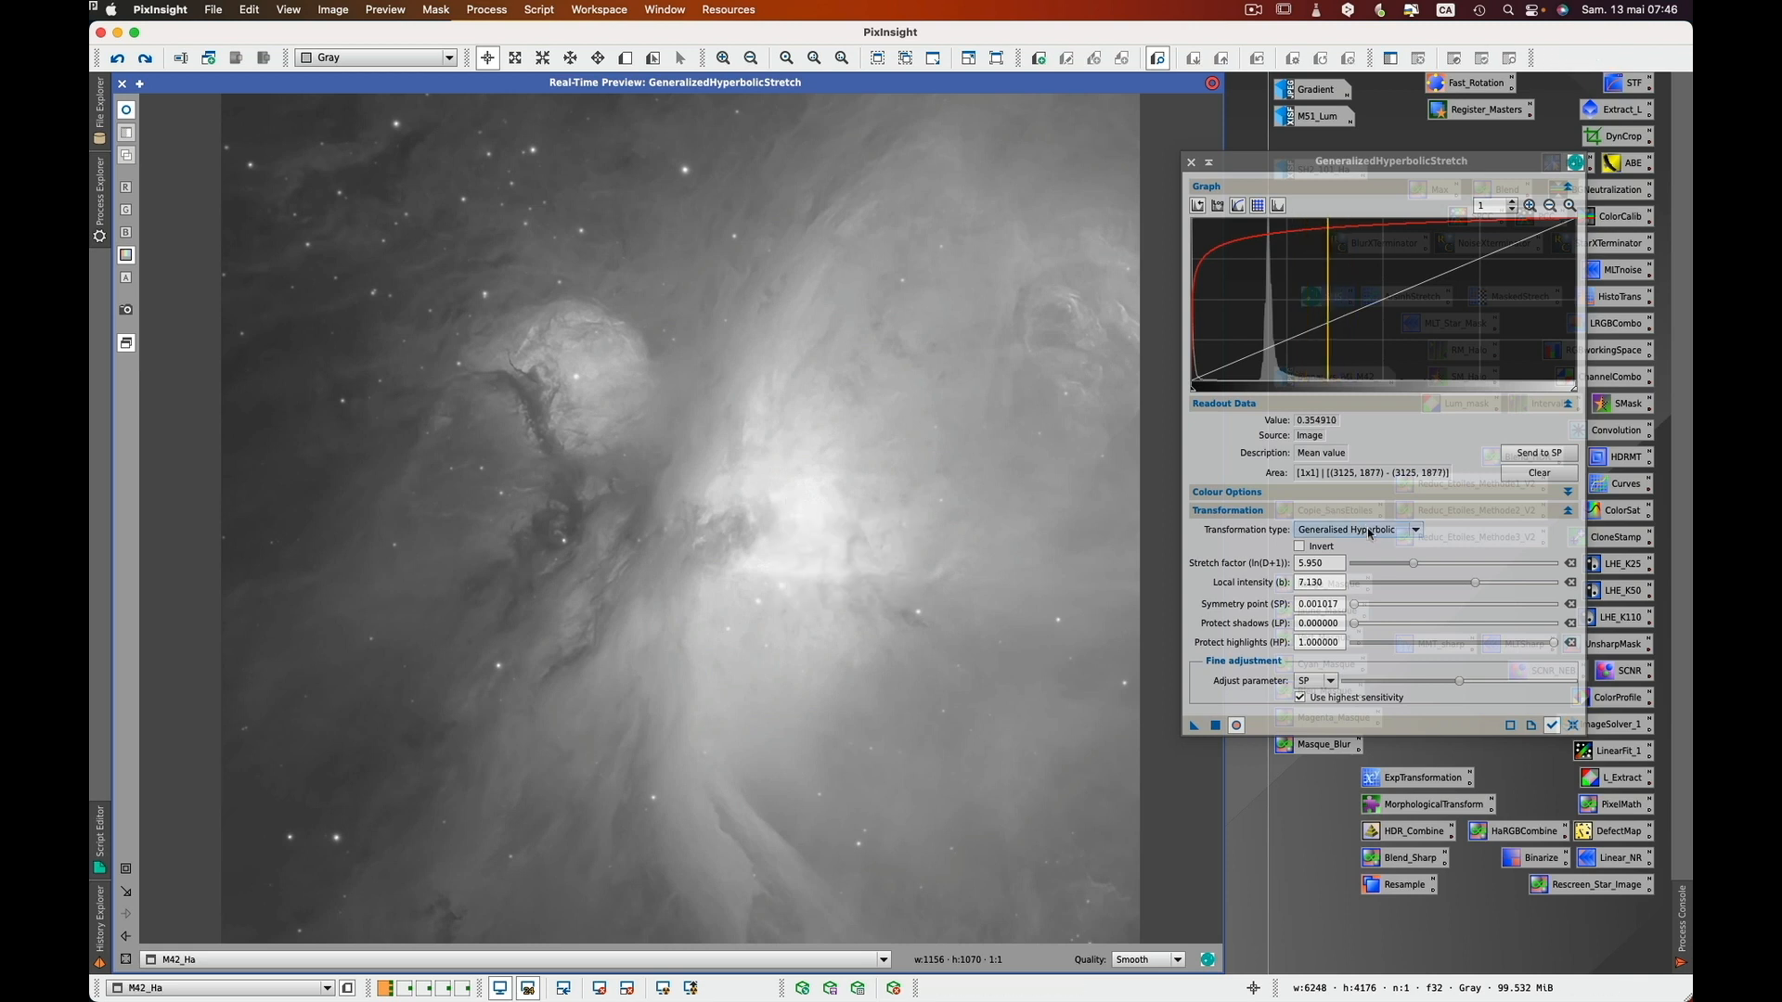
left_click(1412, 567)
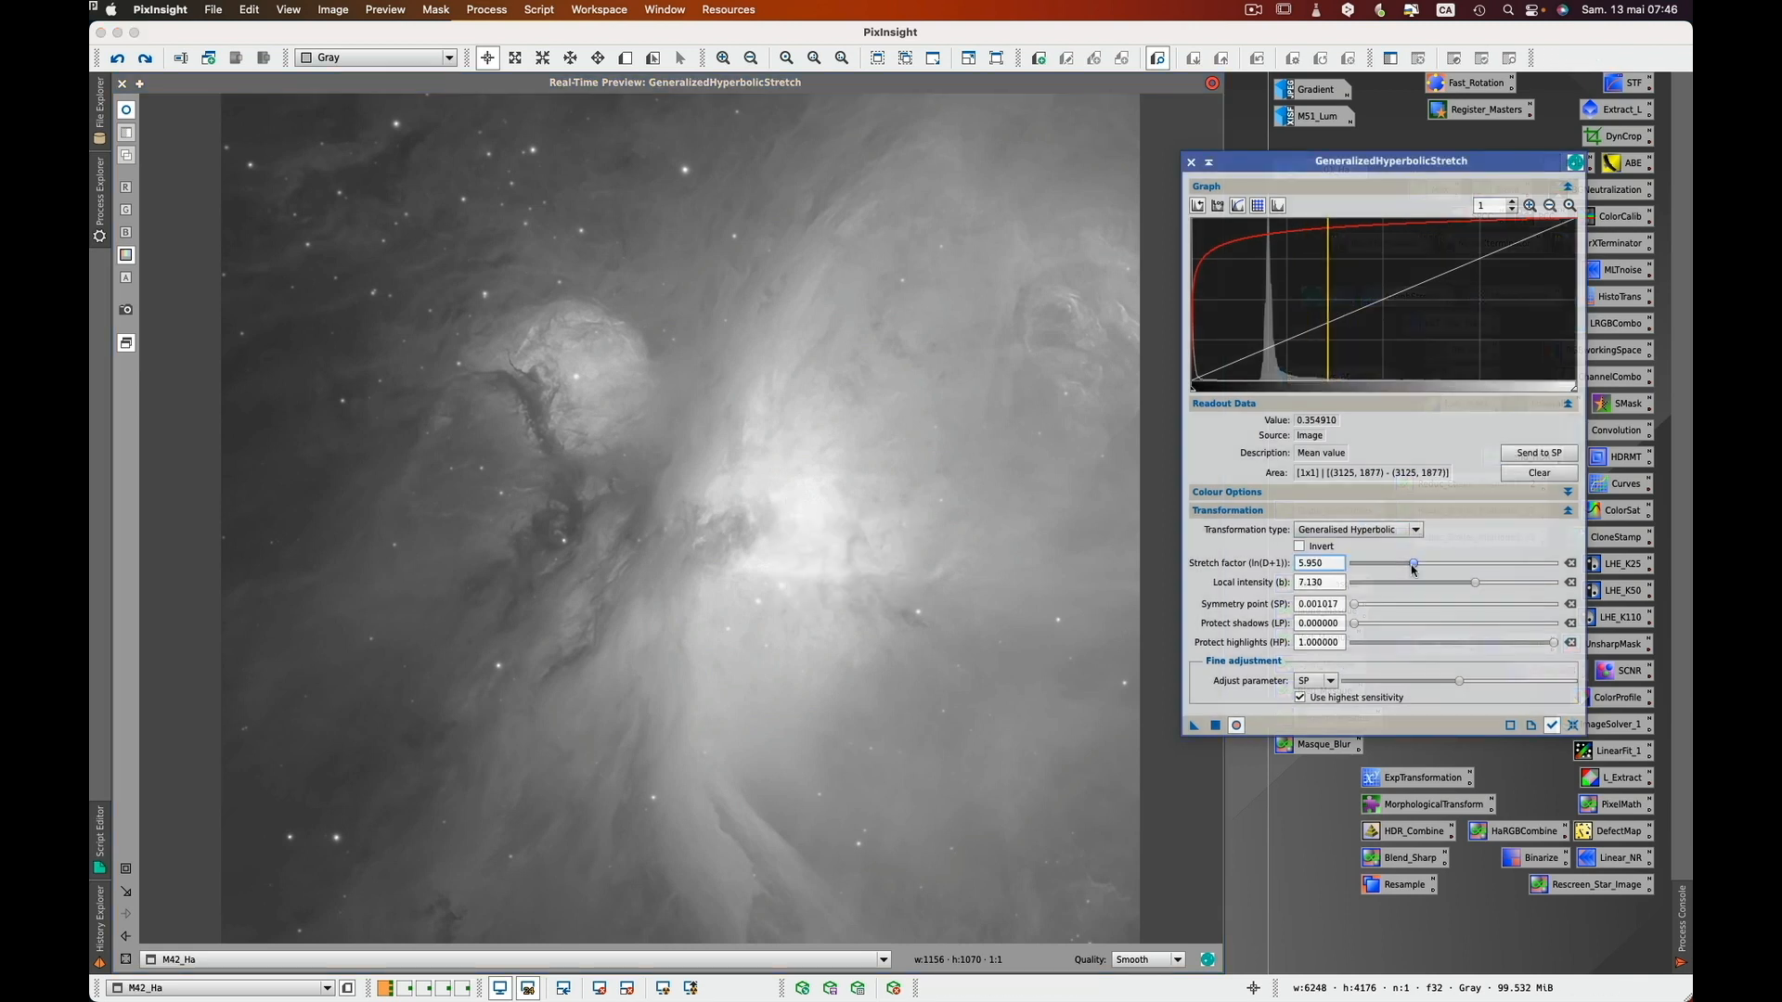
left_click_drag(1412, 569, 1410, 569)
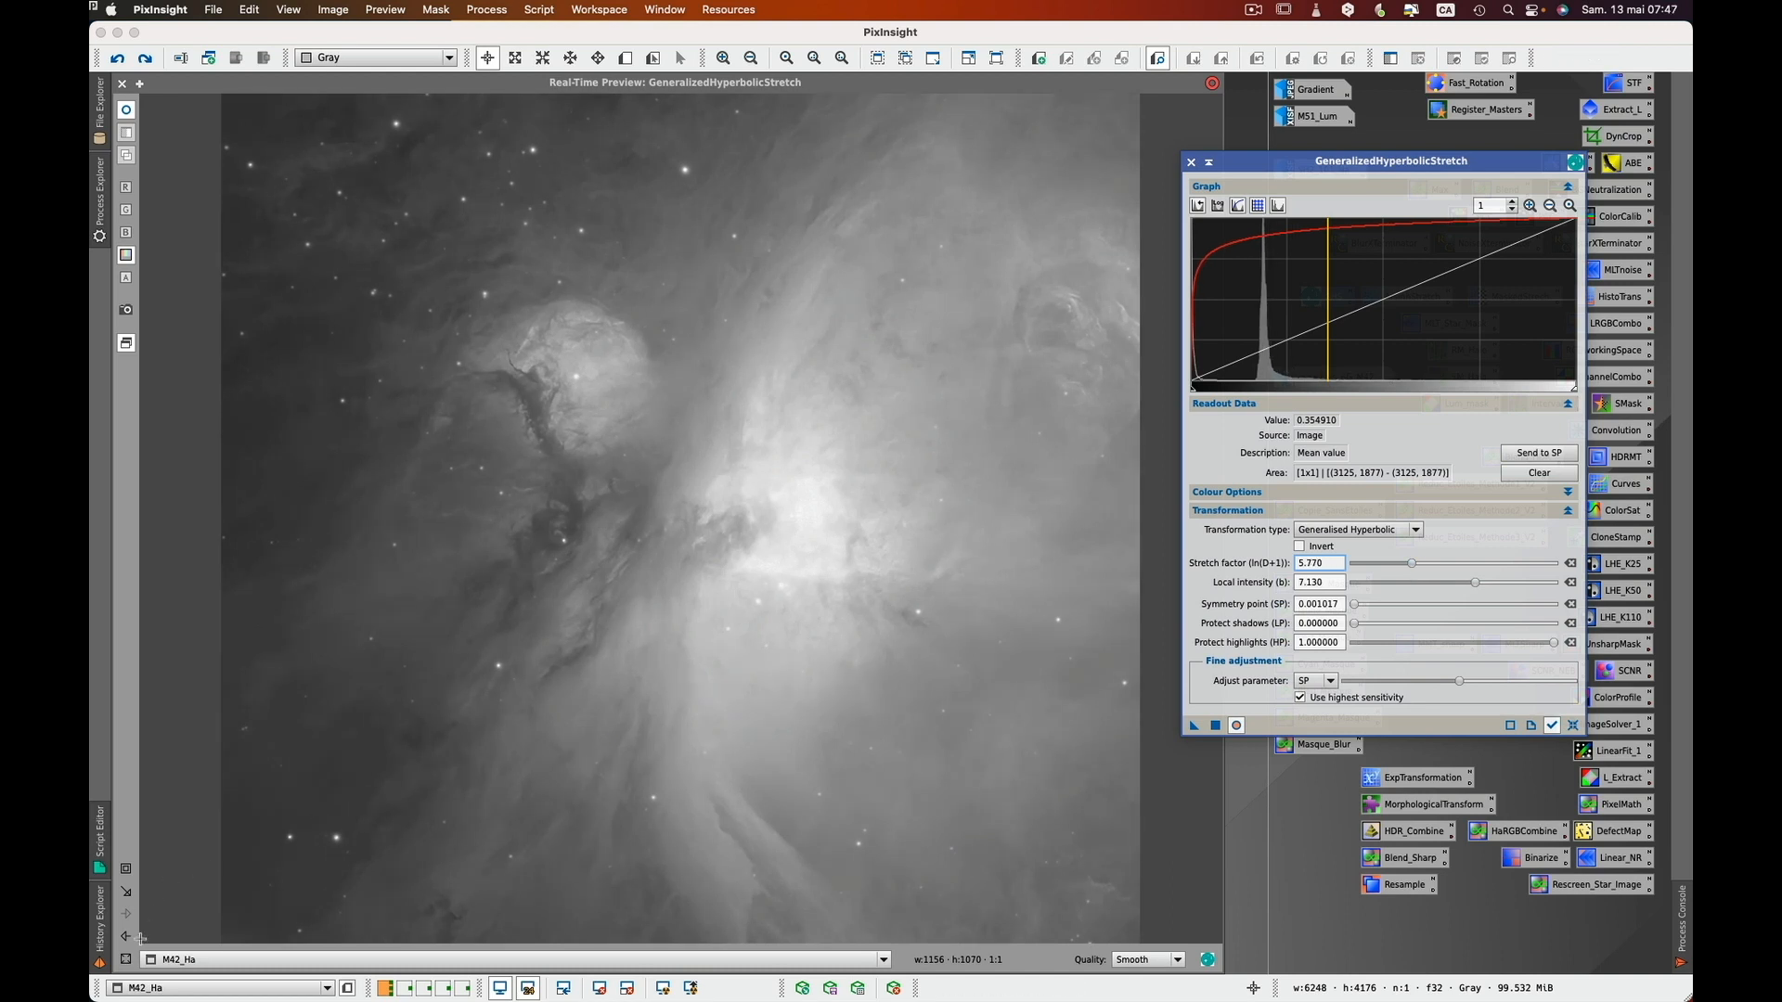
left_click(126, 937)
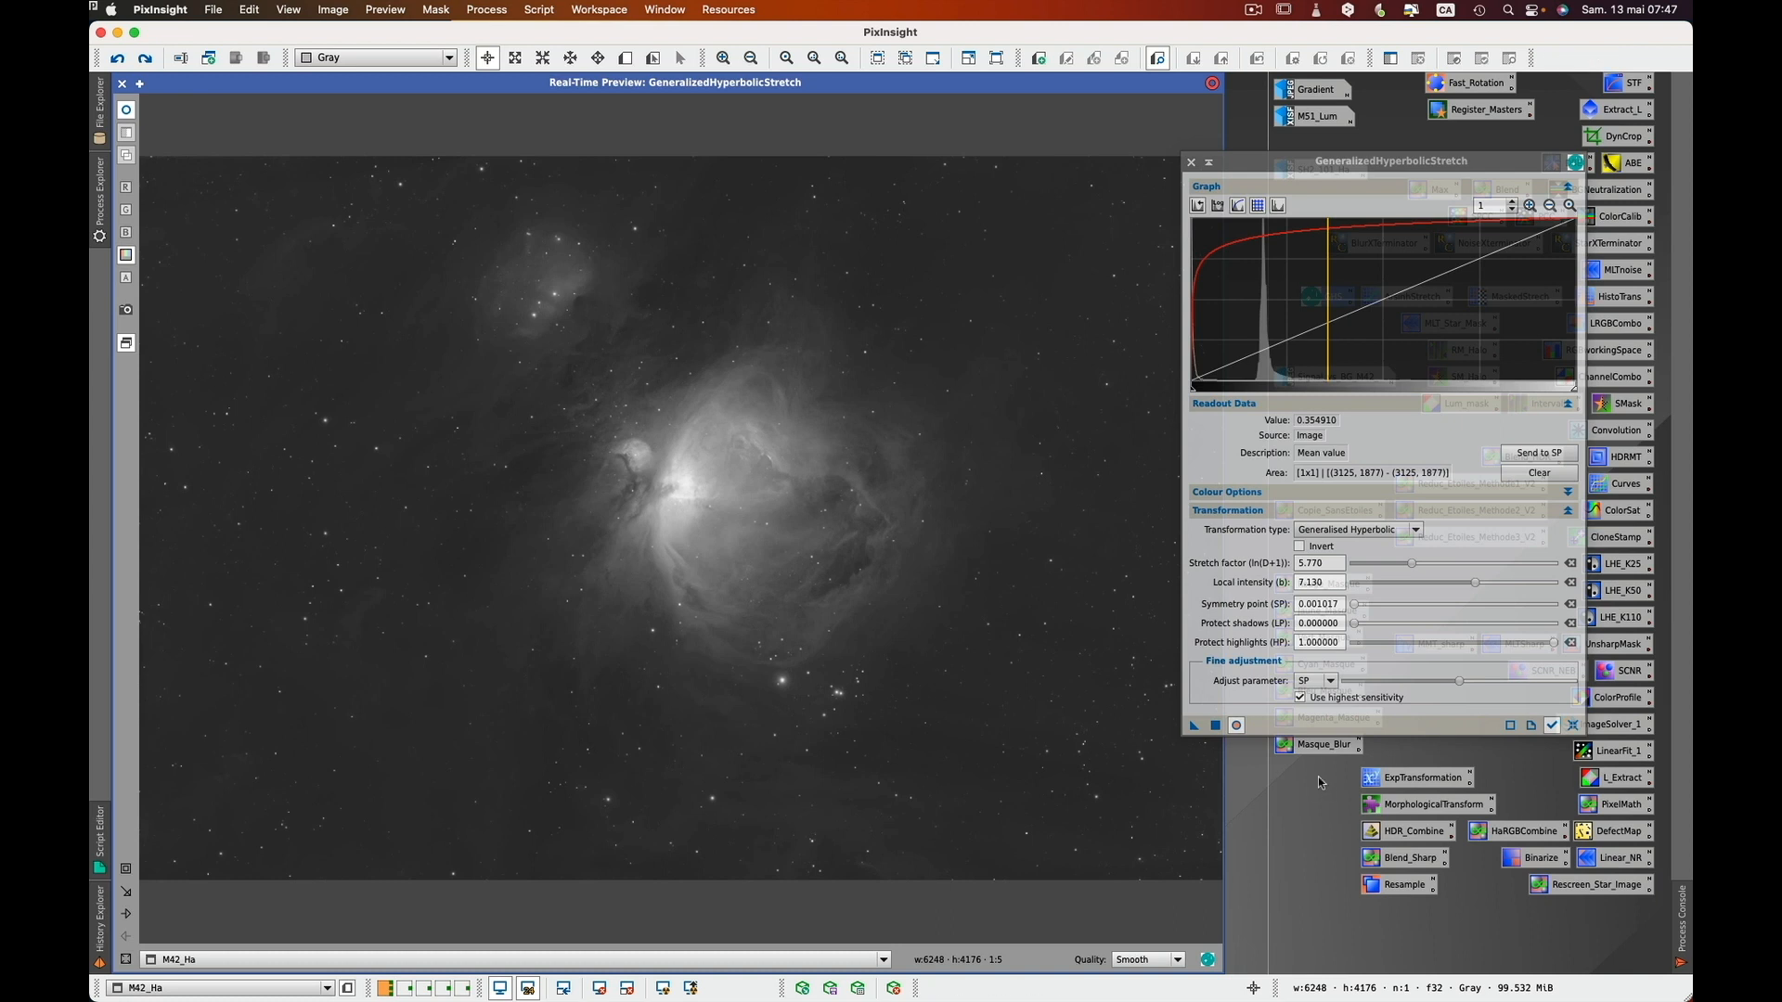
- Apply the initial stretch to M42_Ha, resetting the parameters, and display the histogram on a logarithmic scale
left_click(1215, 725)
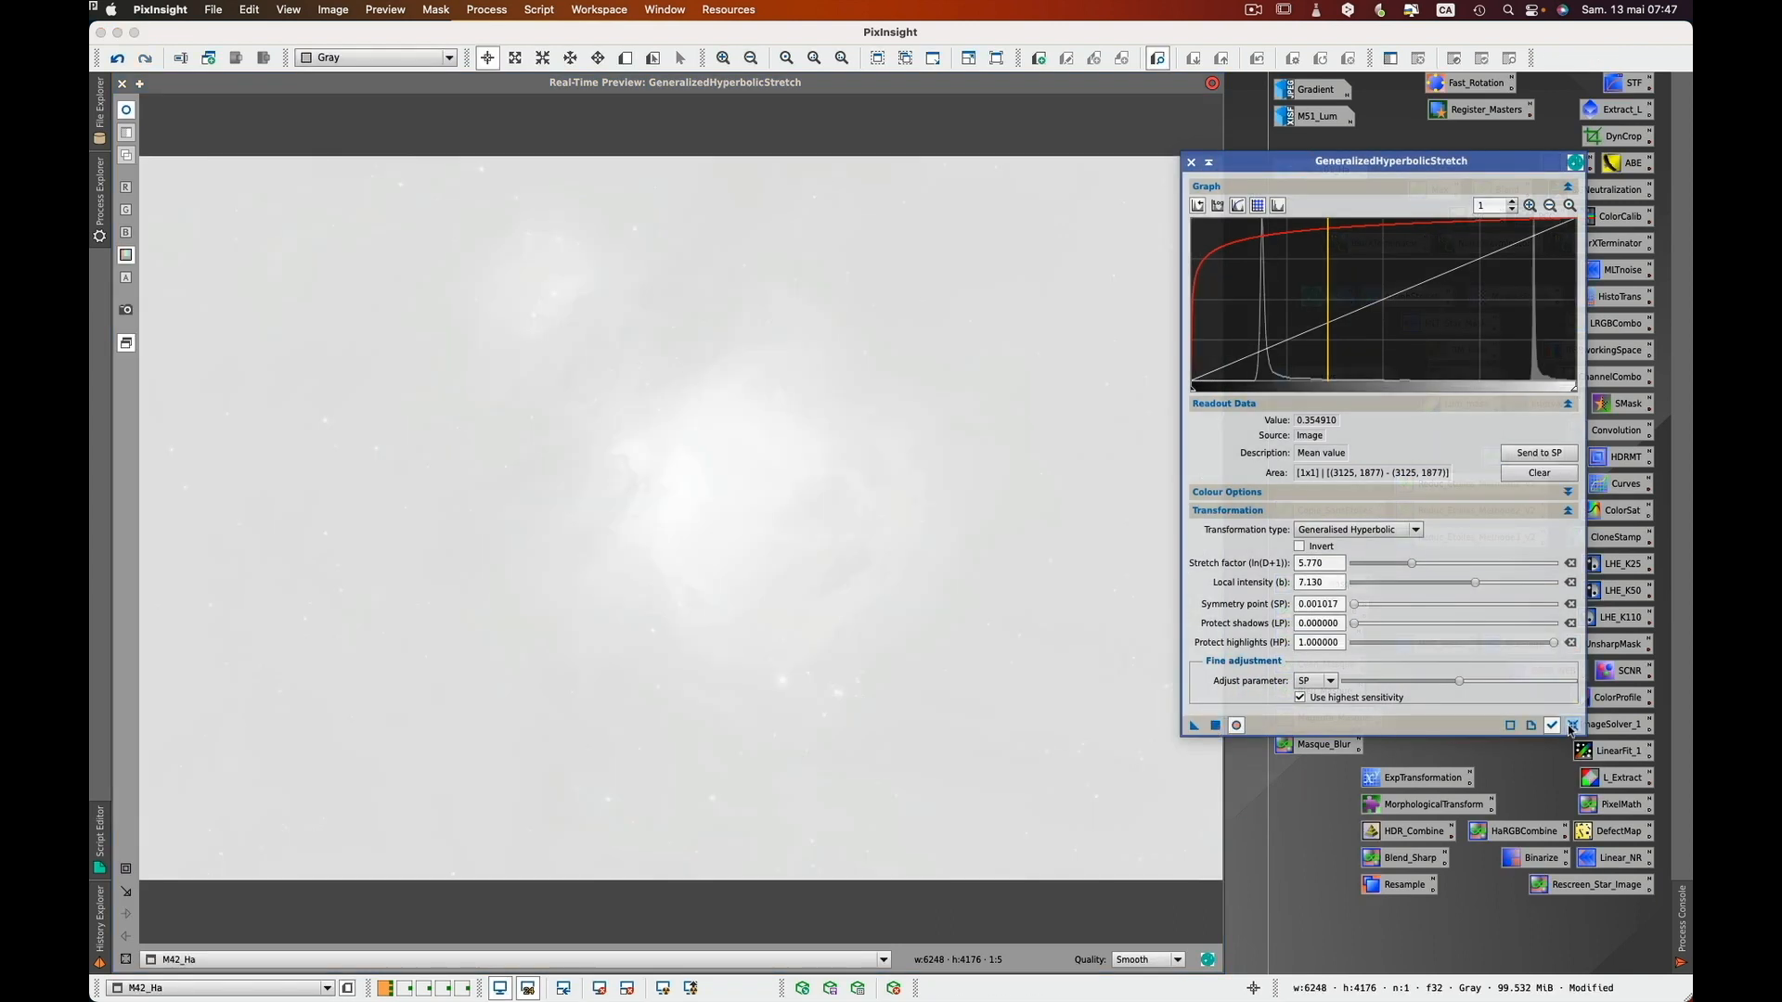
left_click(1572, 728)
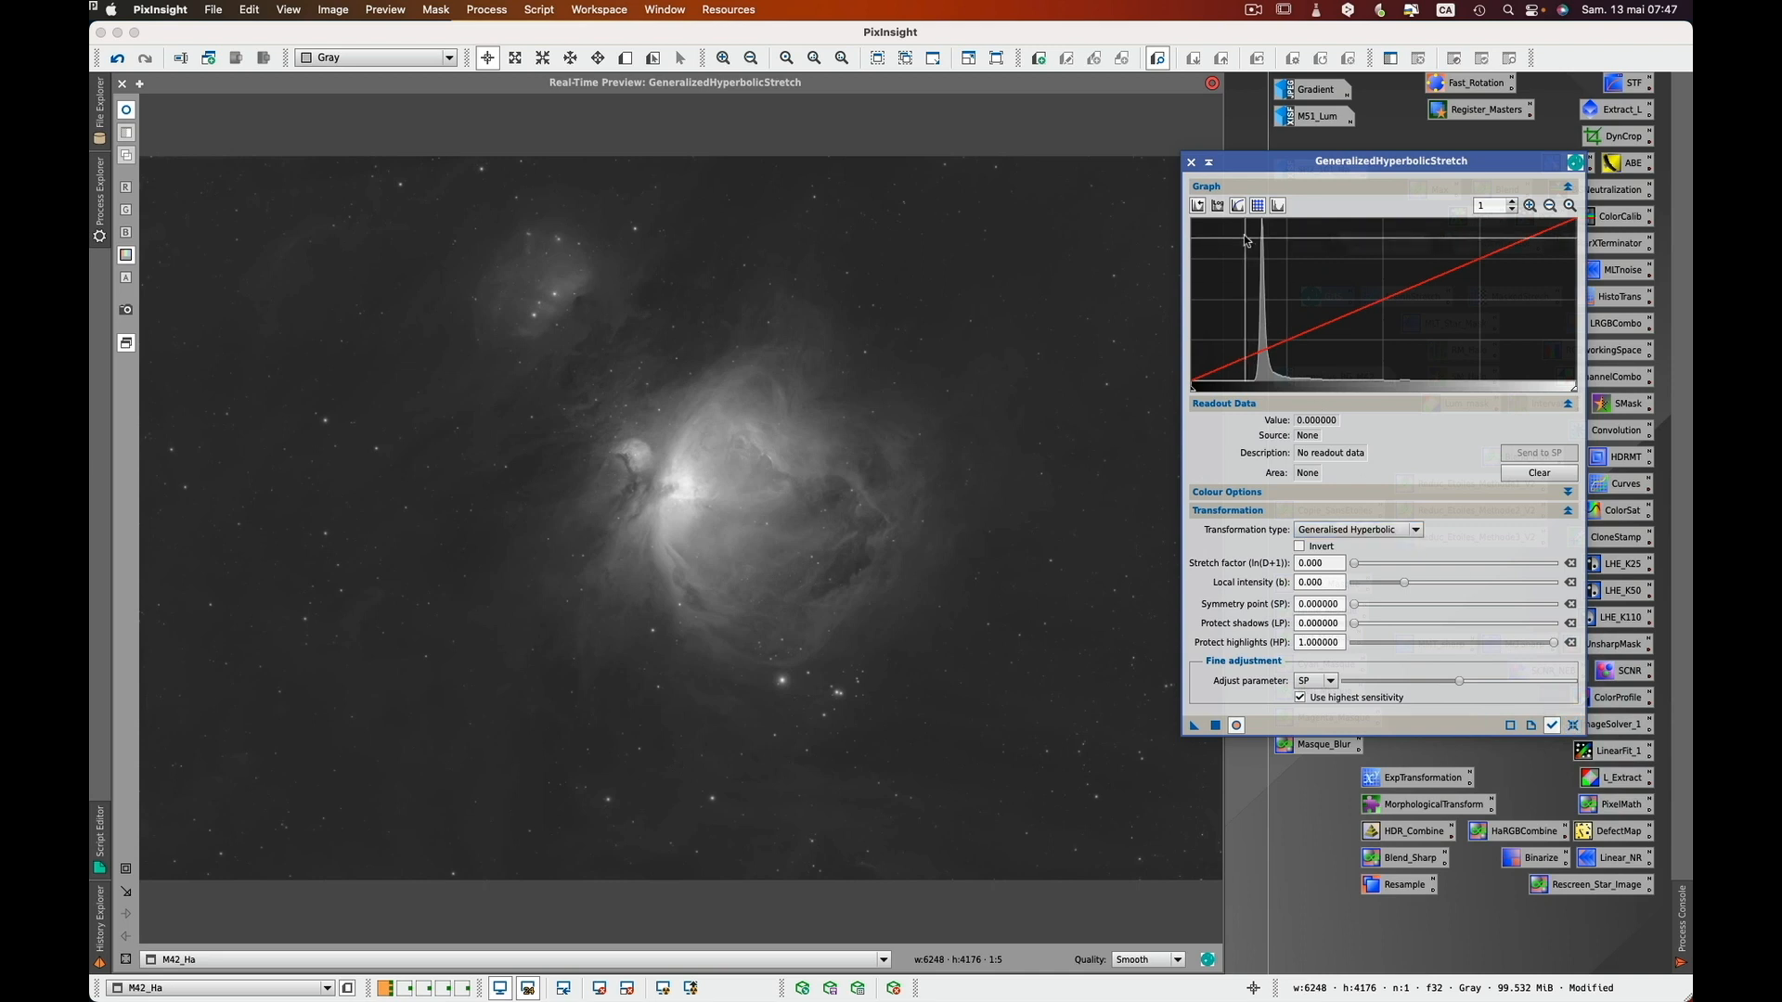
left_click(1217, 206)
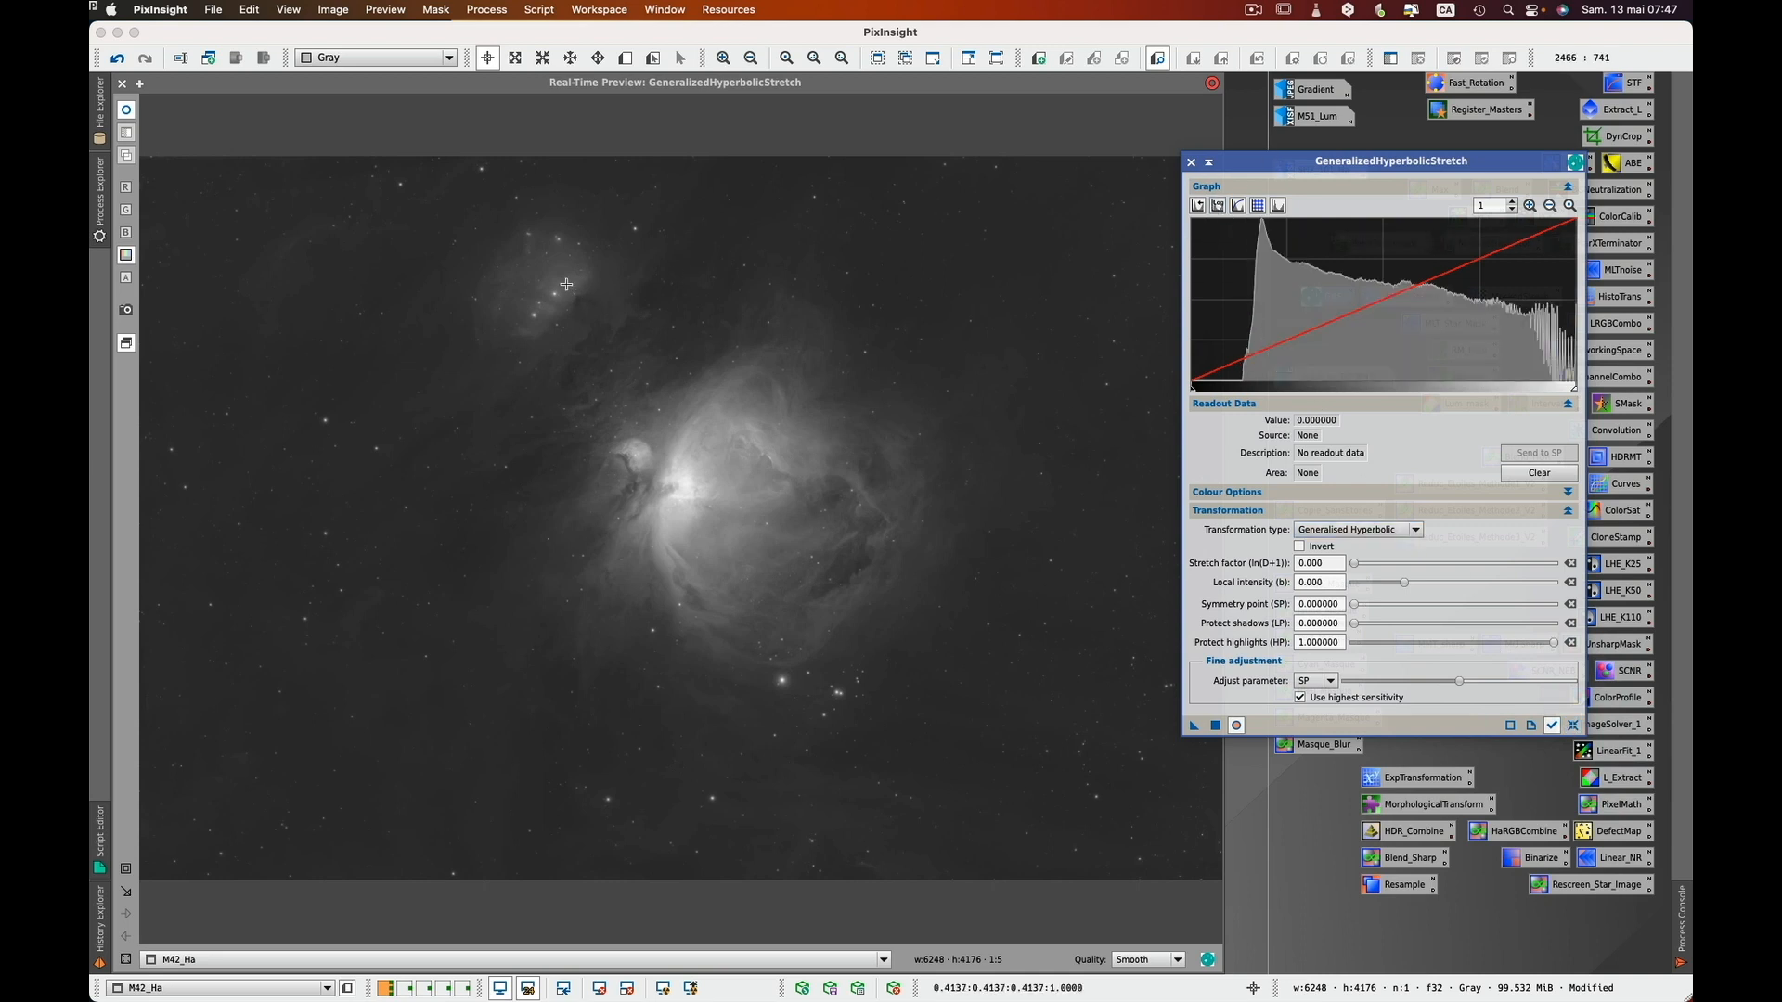
- Set the symmetry point to 0.408037, sampled from the small nebula above M42, and the stretch factor to 1.680
left_click_drag(566, 285, 566, 283)
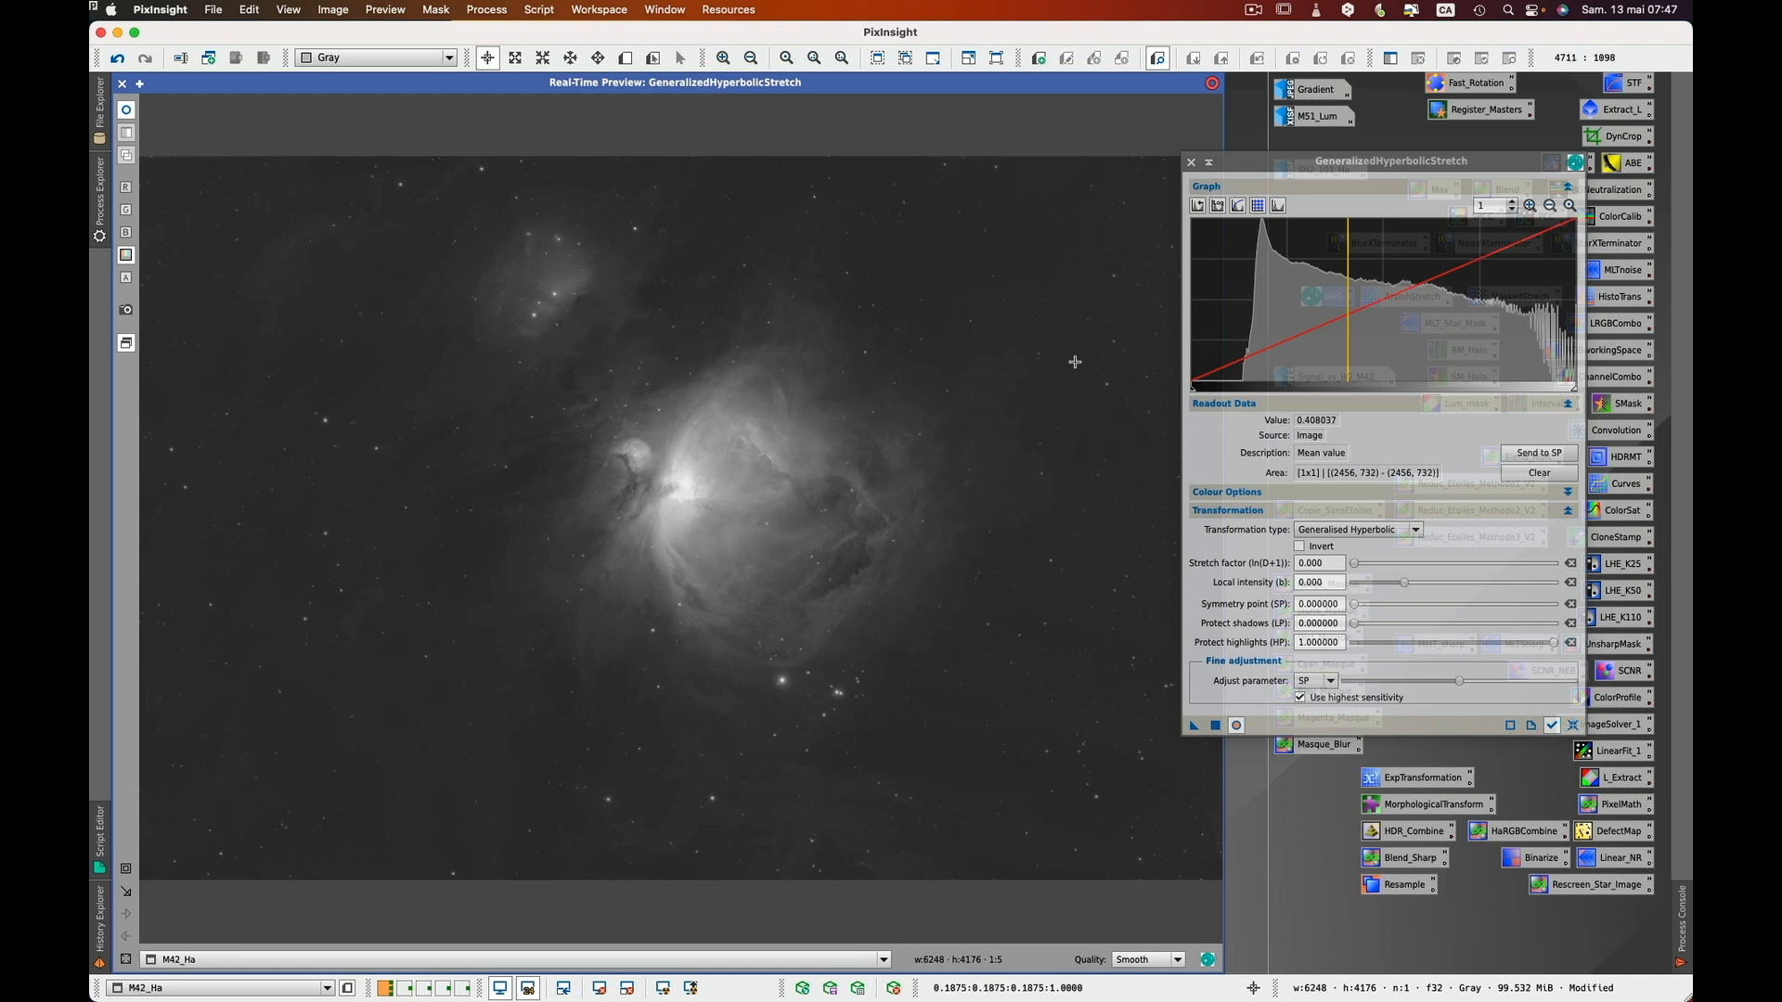
left_click(1437, 433)
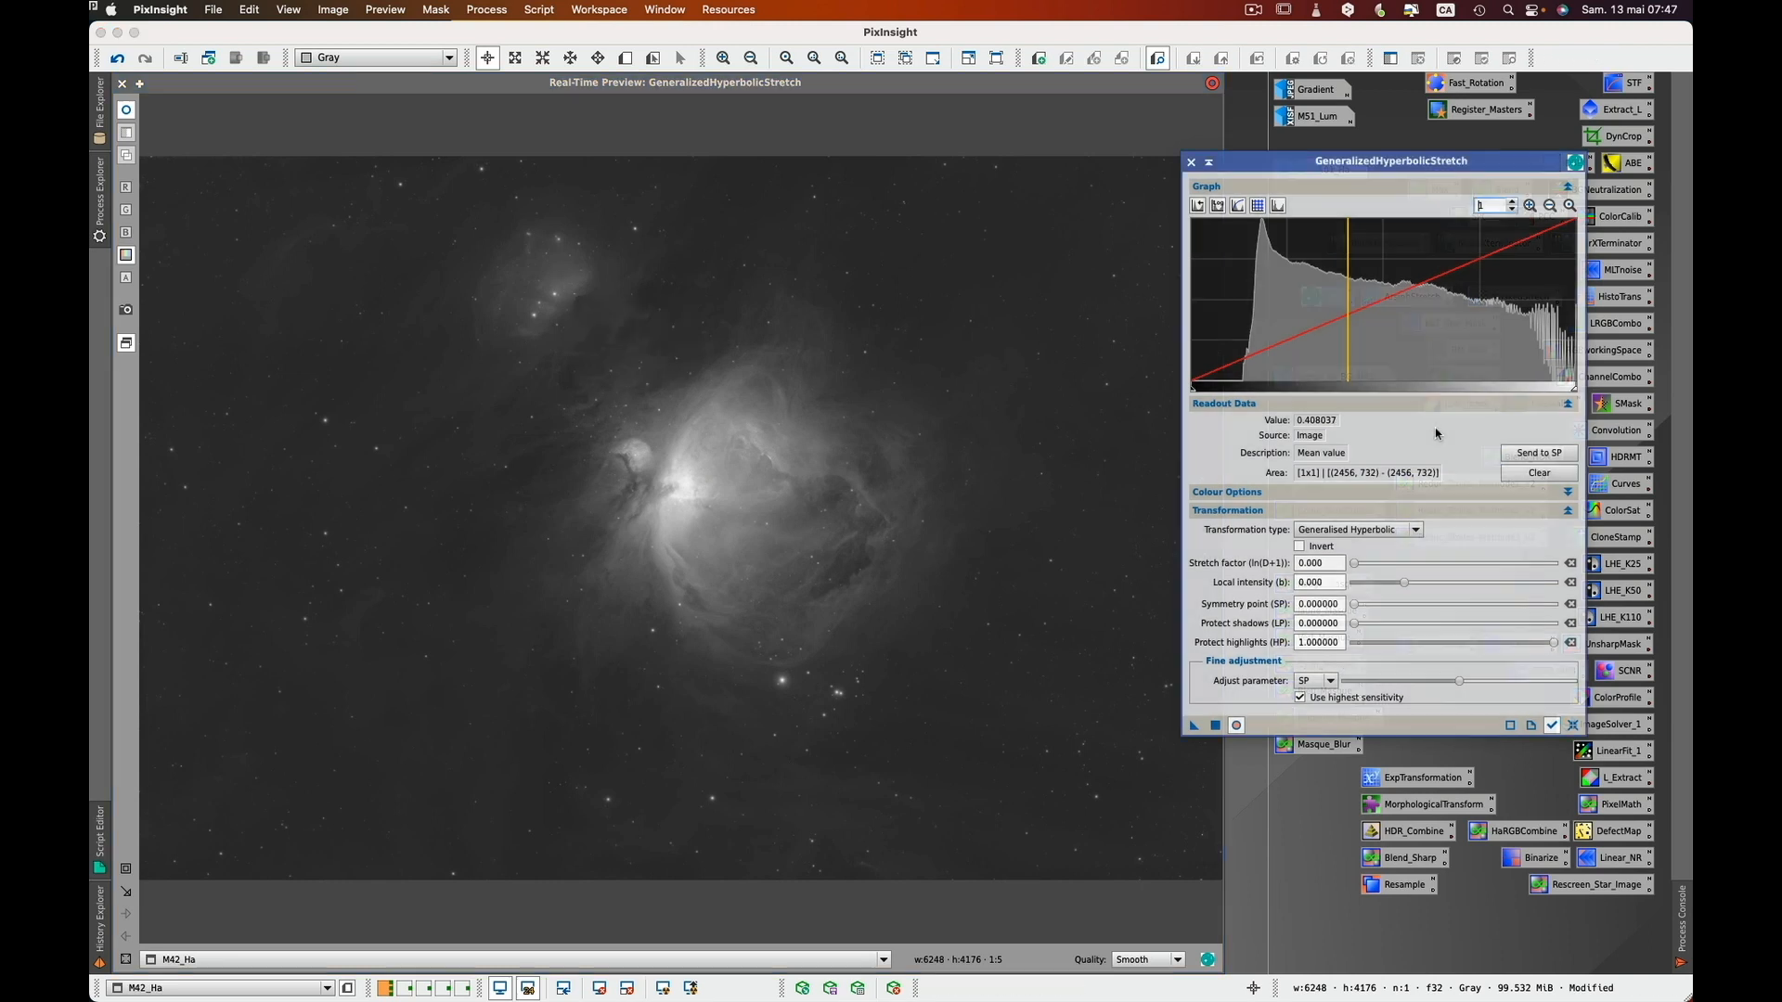
left_click(1534, 455)
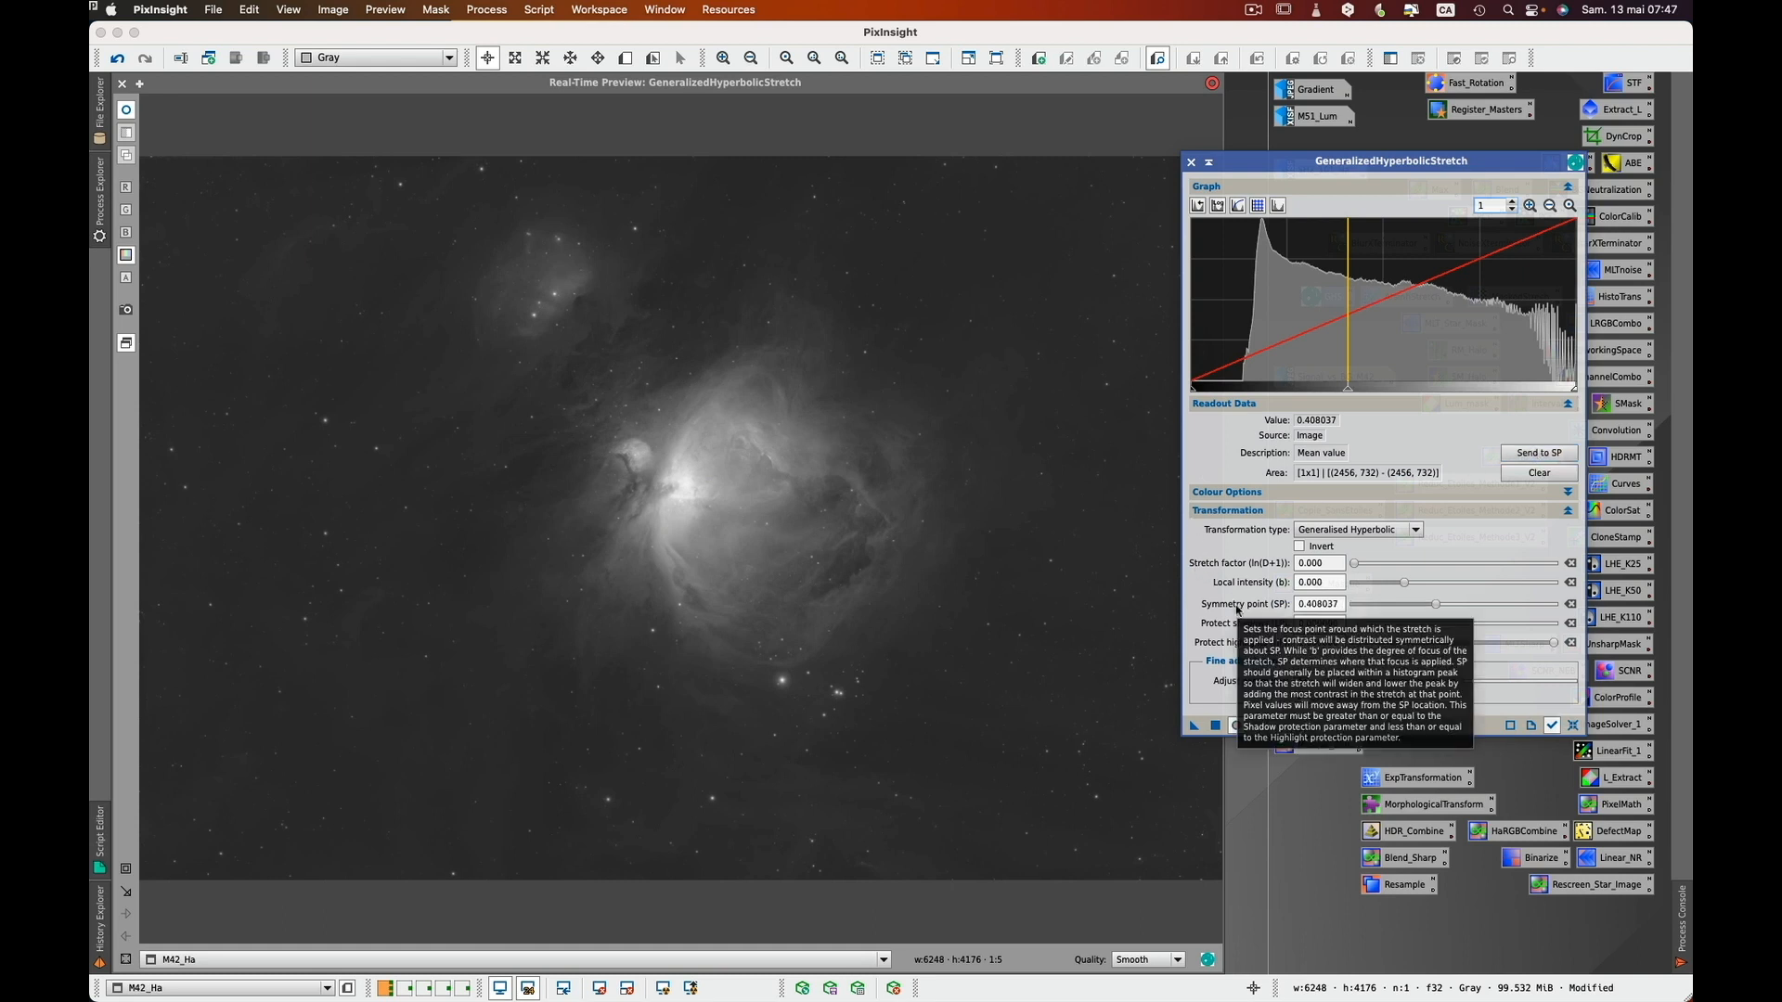
left_click(1355, 566)
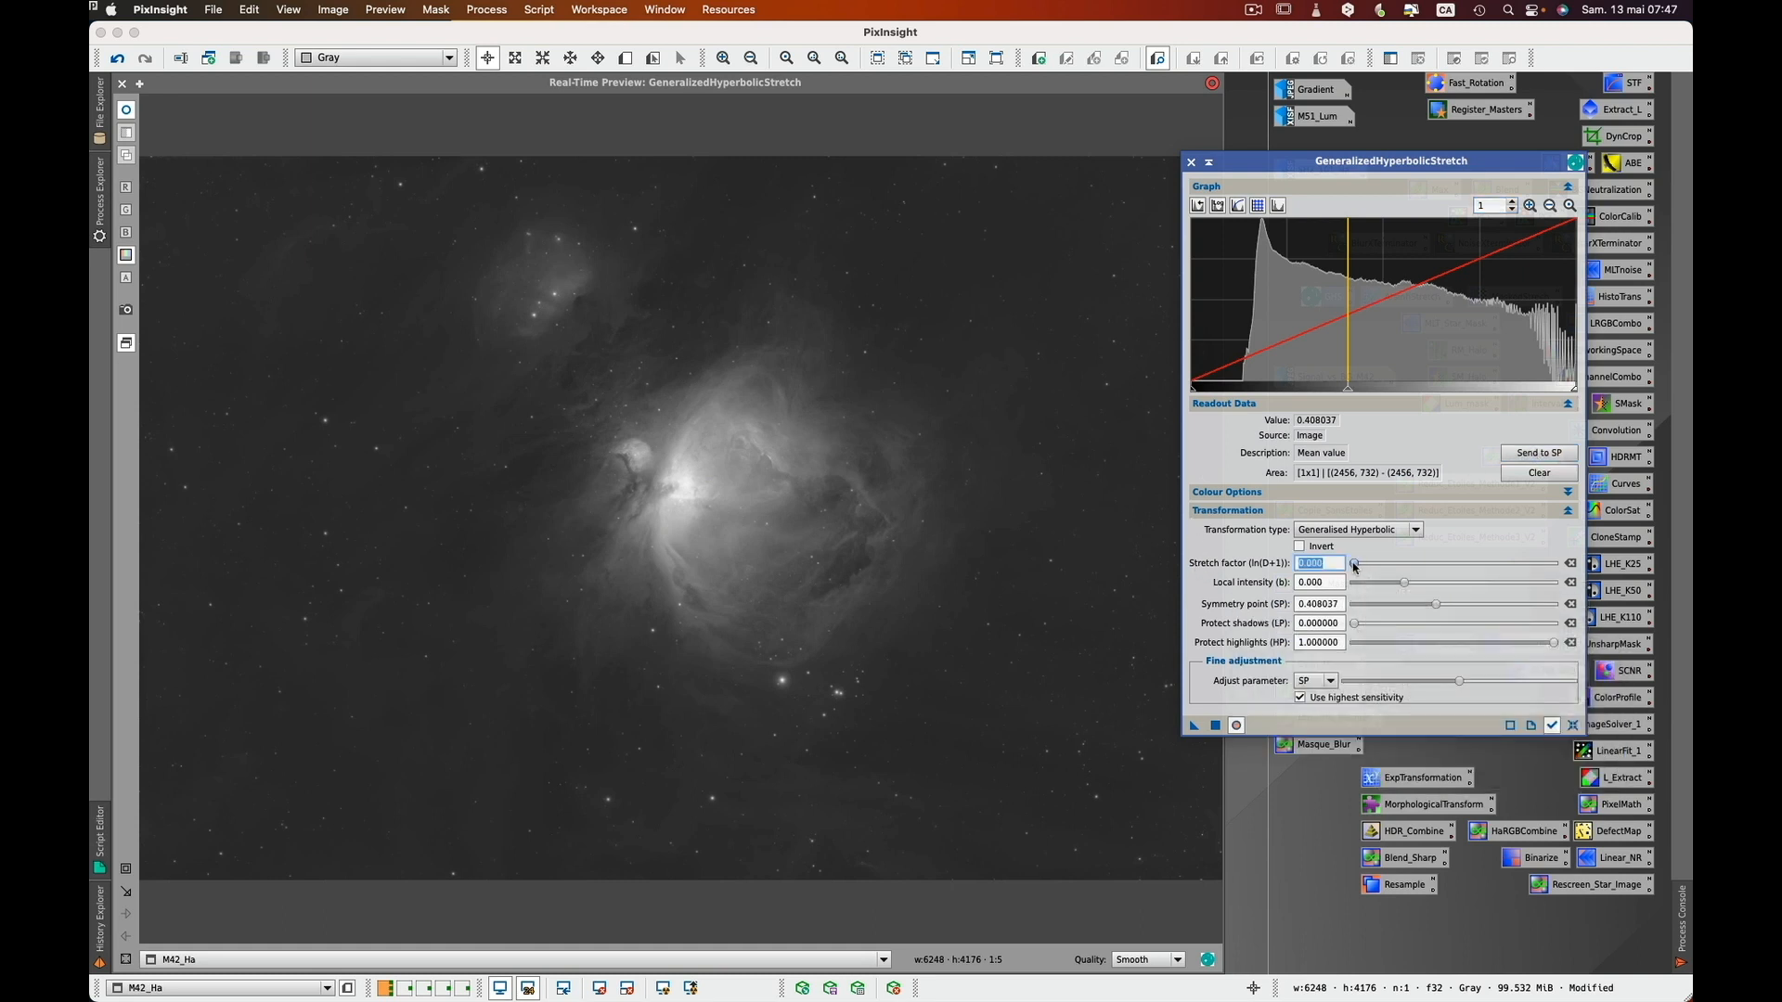
left_click_drag(1355, 566, 1372, 565)
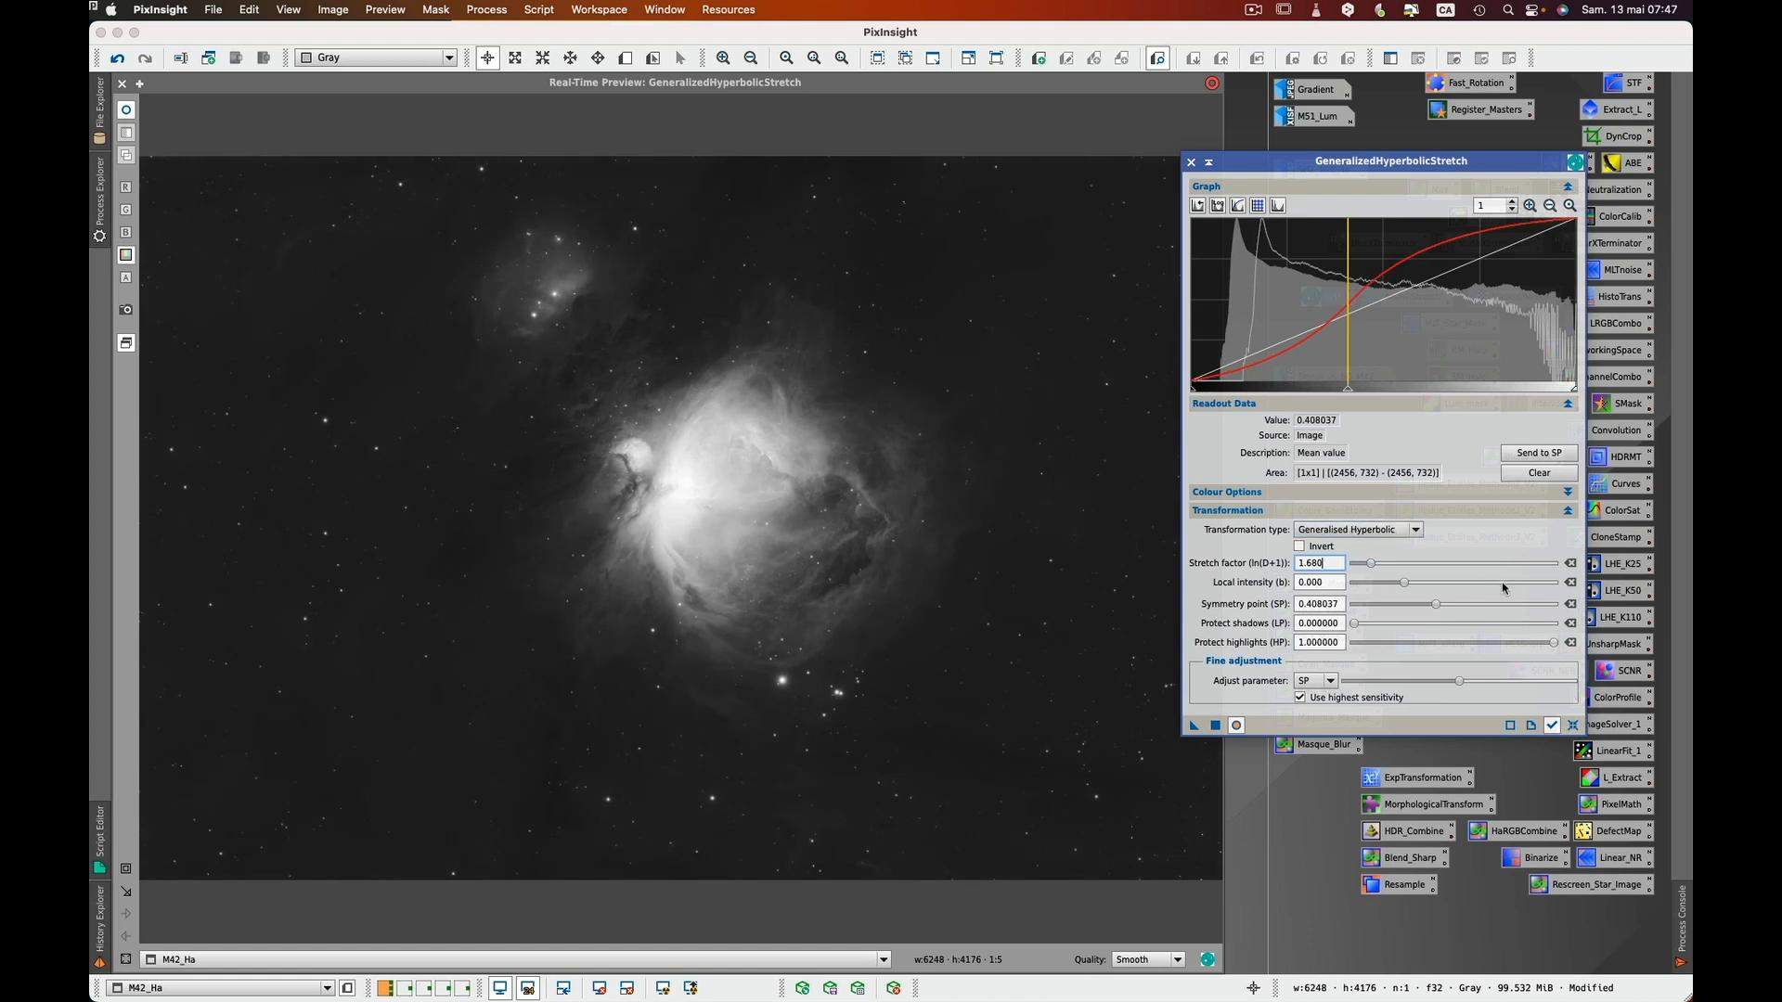
- Protect highlights at 0.55 and shadows at 0.29, and apply this contrast stretch to M42_Ha, resetting the parameters
left_click_drag(1554, 647, 1463, 655)
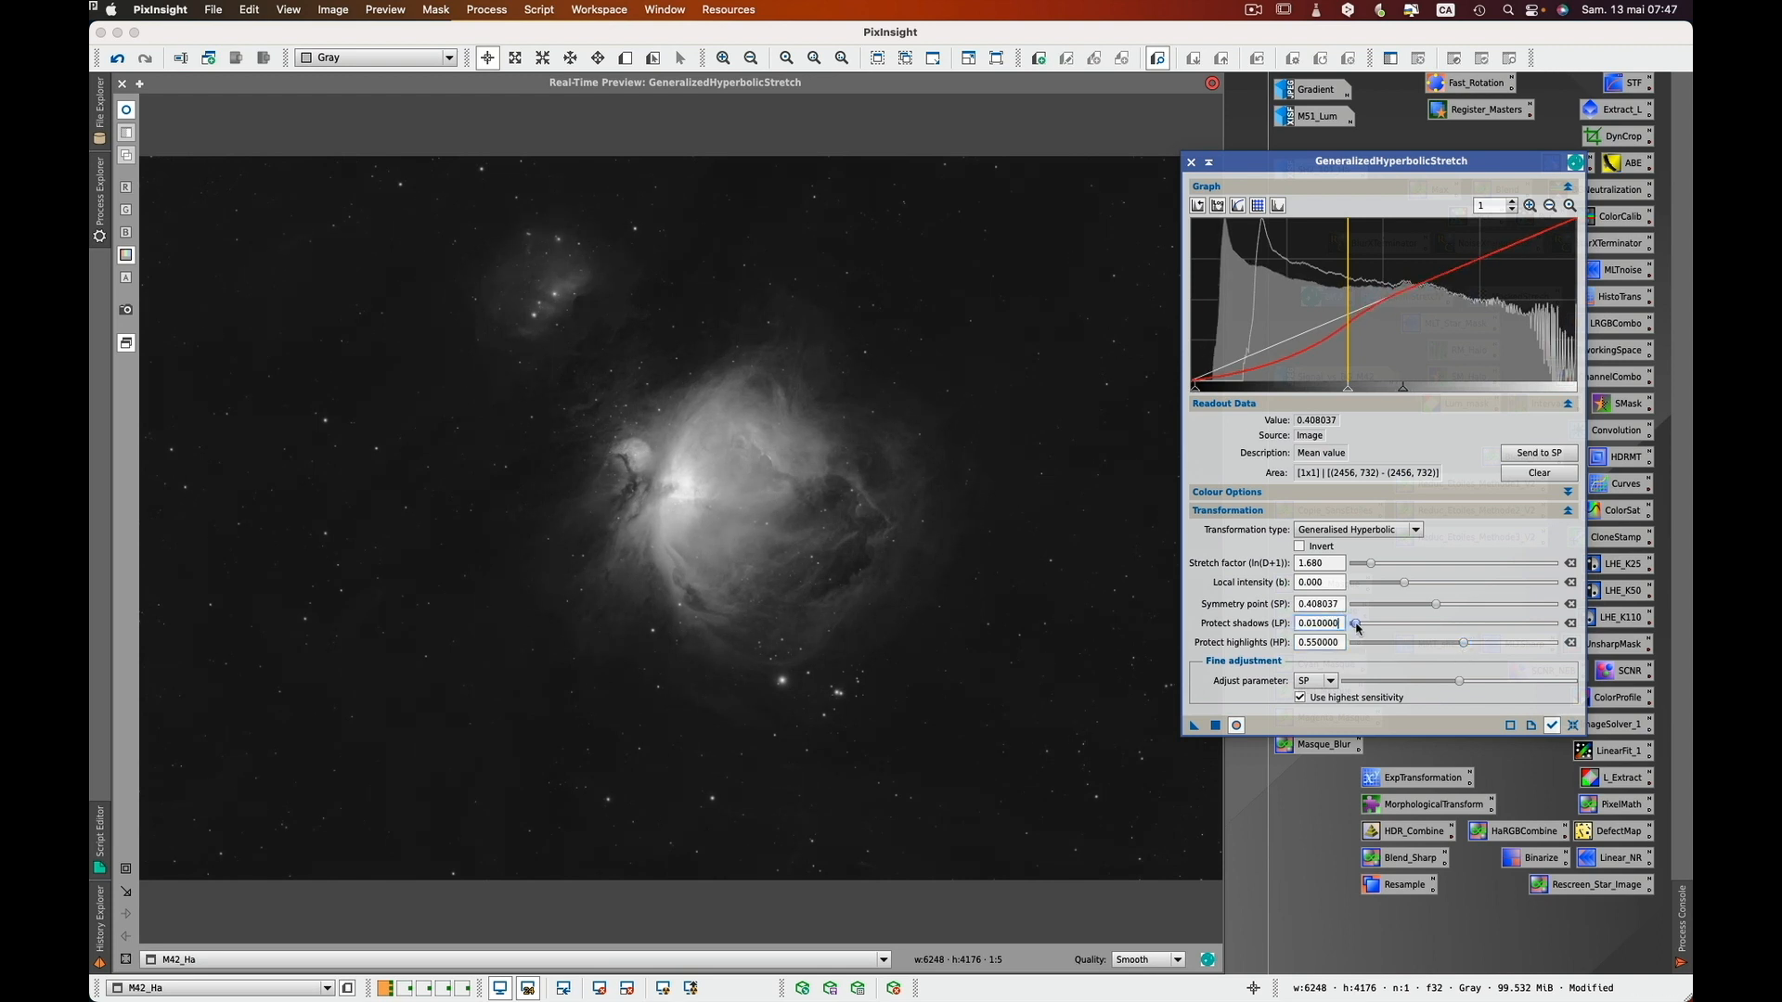
left_click_drag(1354, 624, 1414, 631)
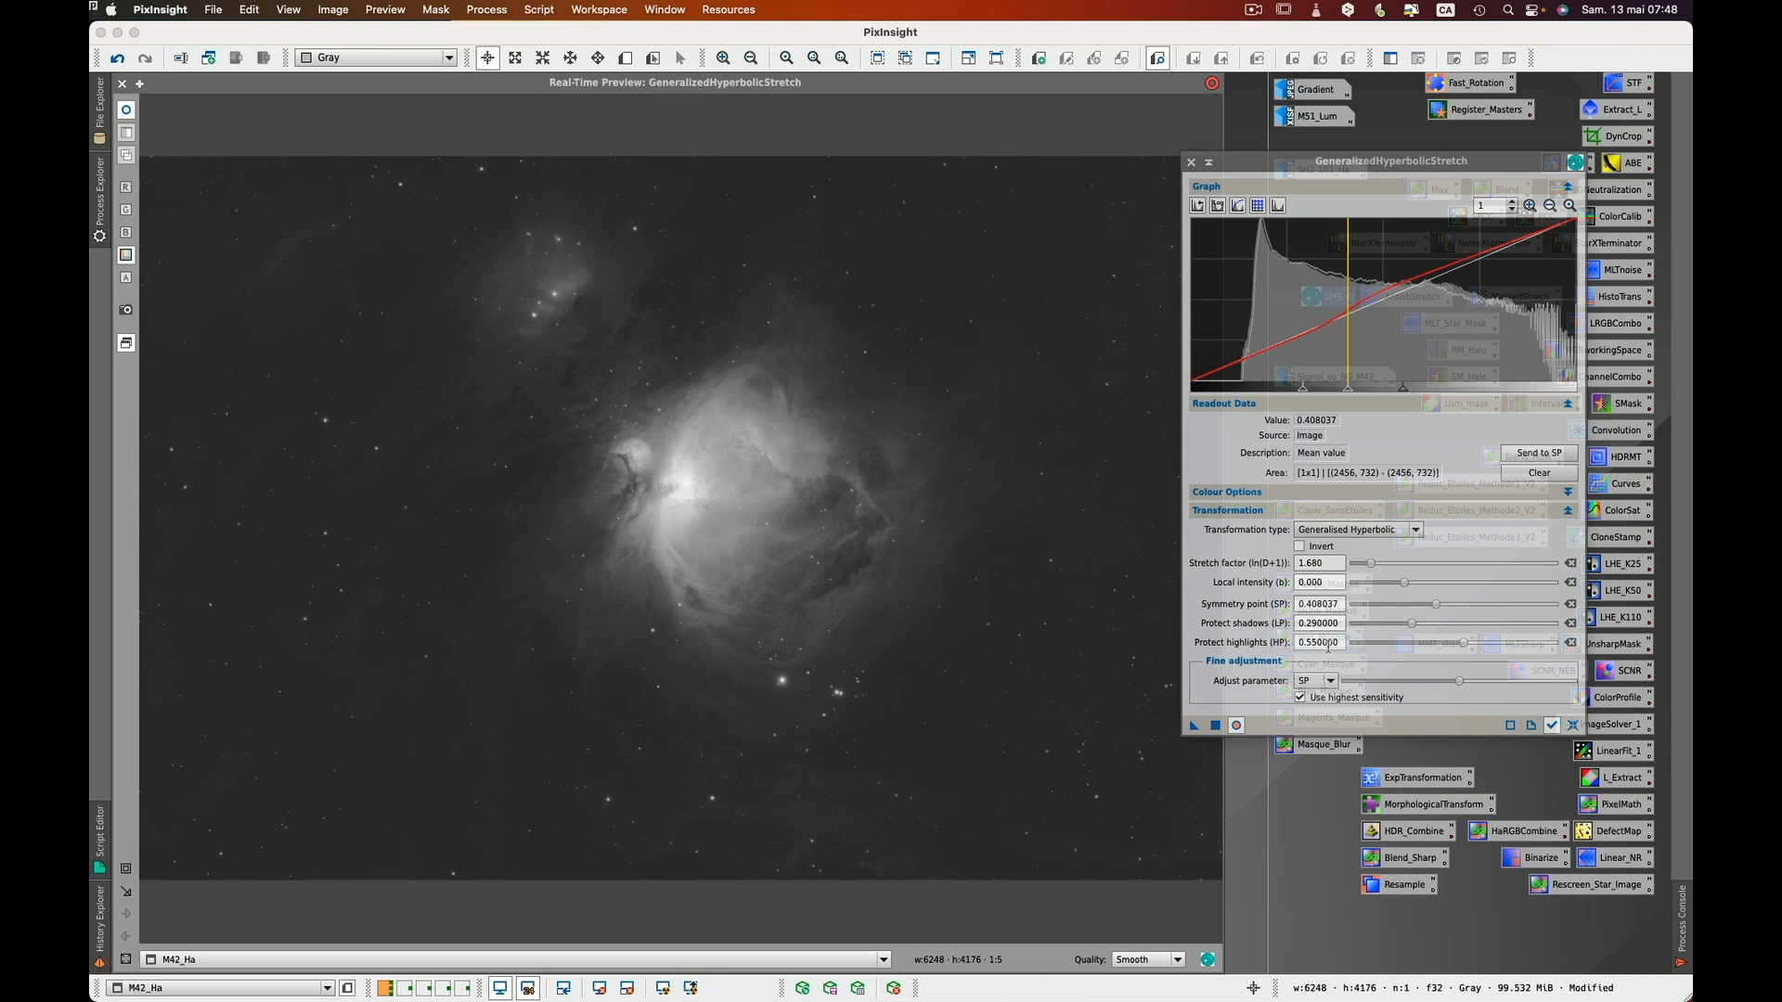
left_click(1215, 724)
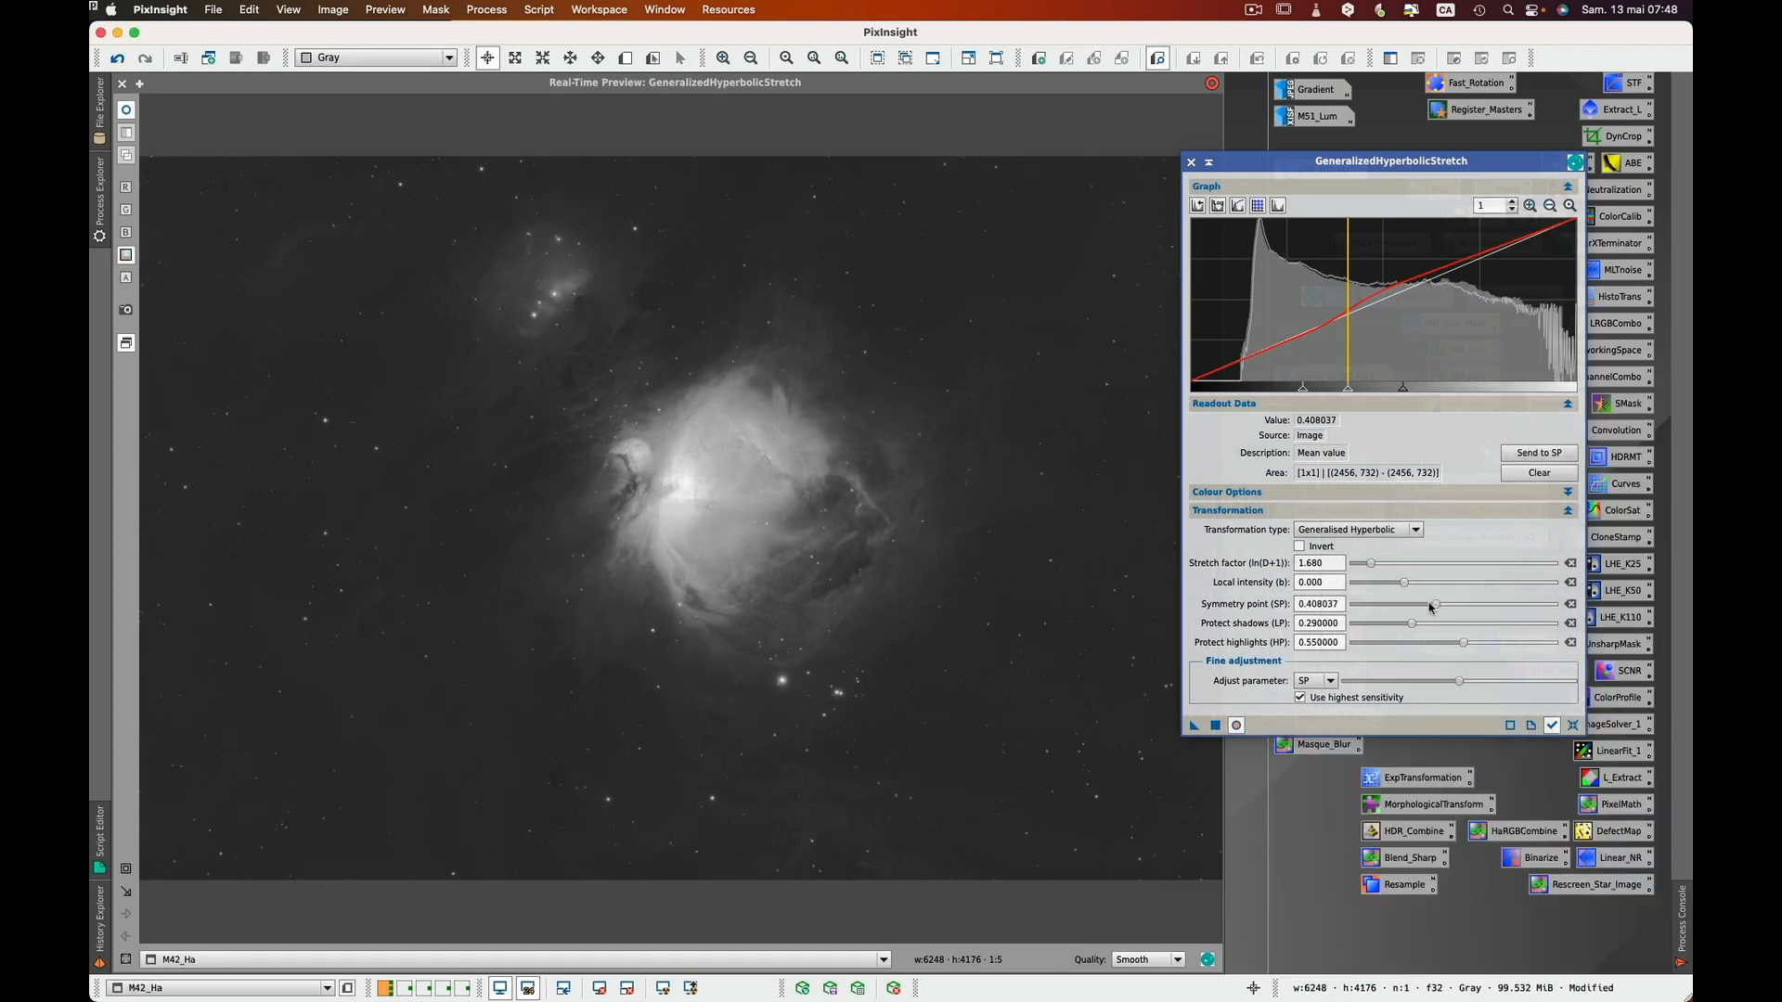
left_click(1572, 725)
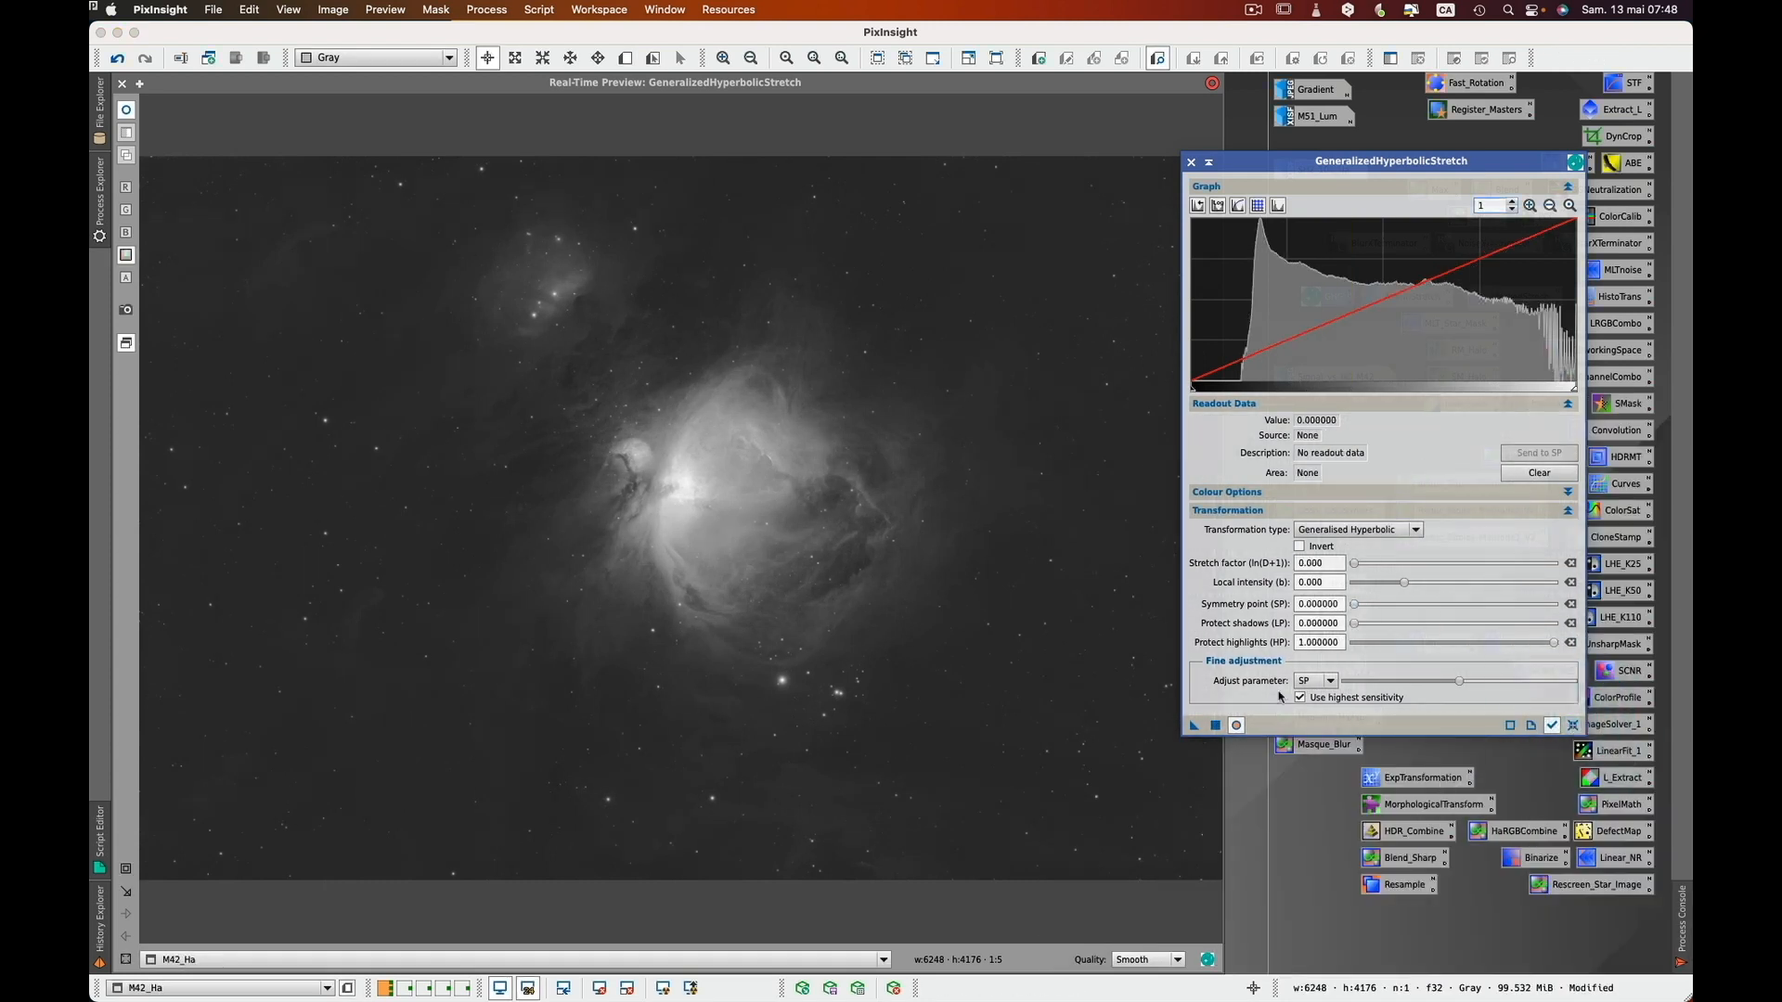
- Sample brightness around the main nebula up close and set the symmetry point to 0.653111 from the bright area beside the core
left_click(126, 869)
left_click_drag(584, 359, 883, 610)
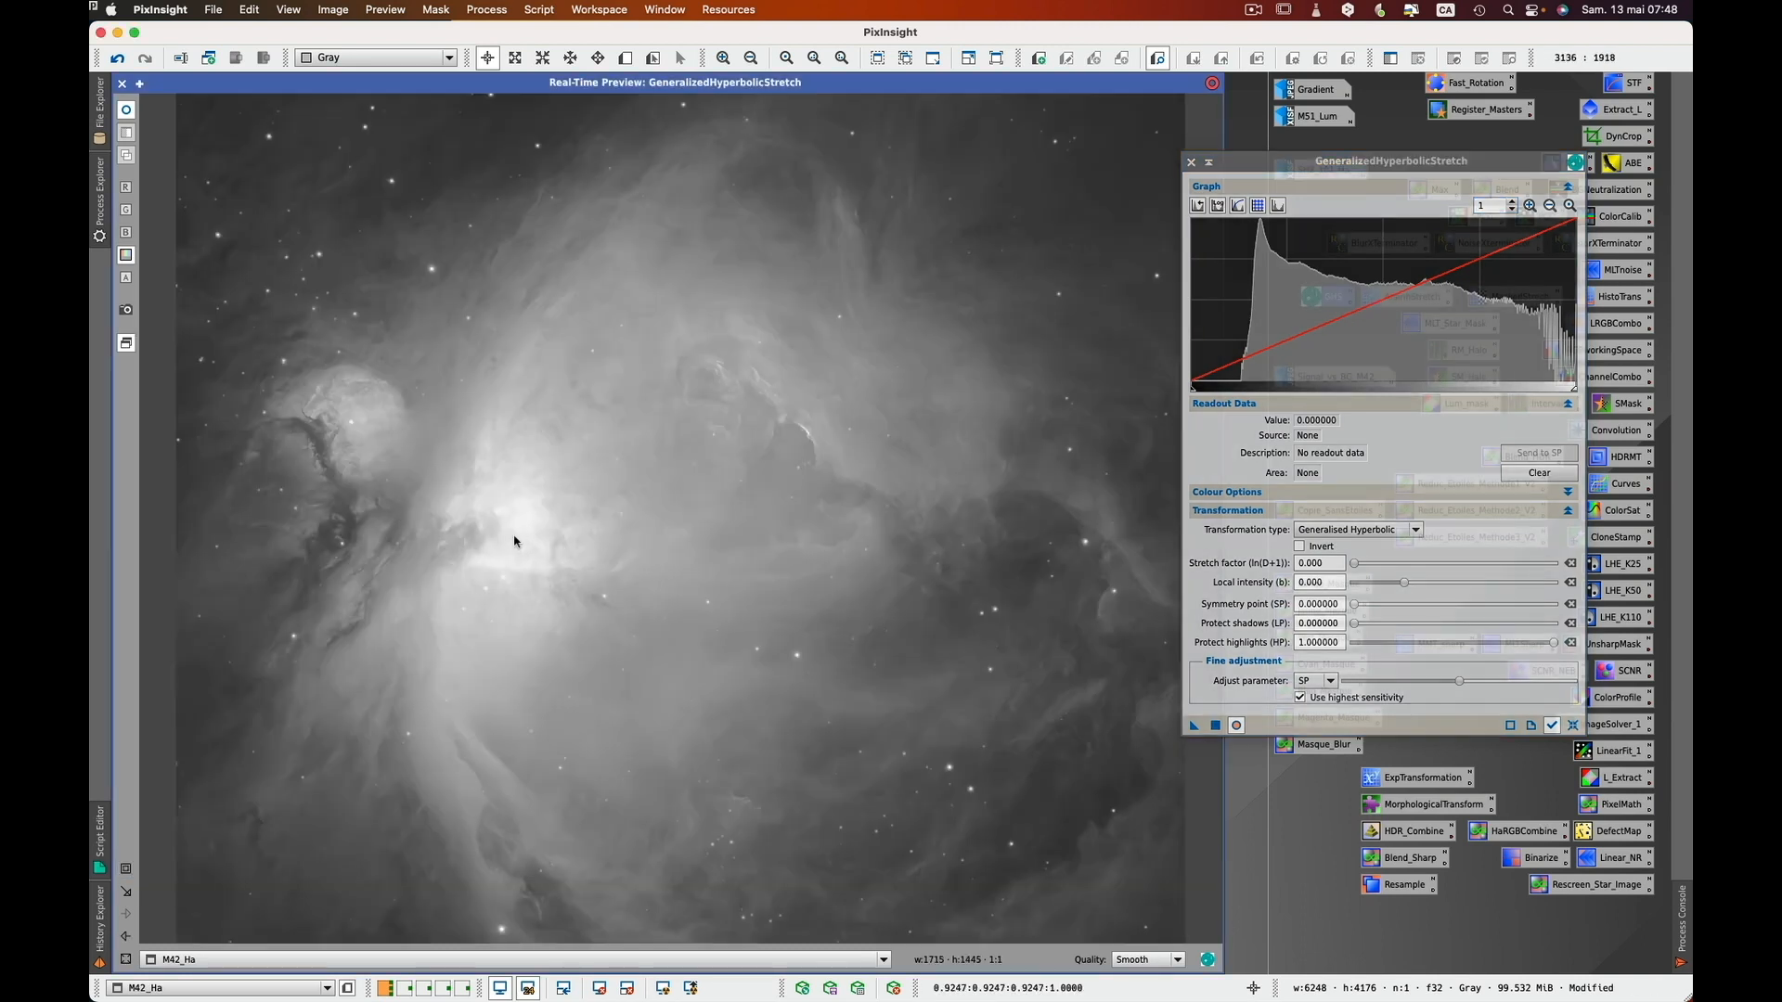
left_click_drag(514, 541, 518, 533)
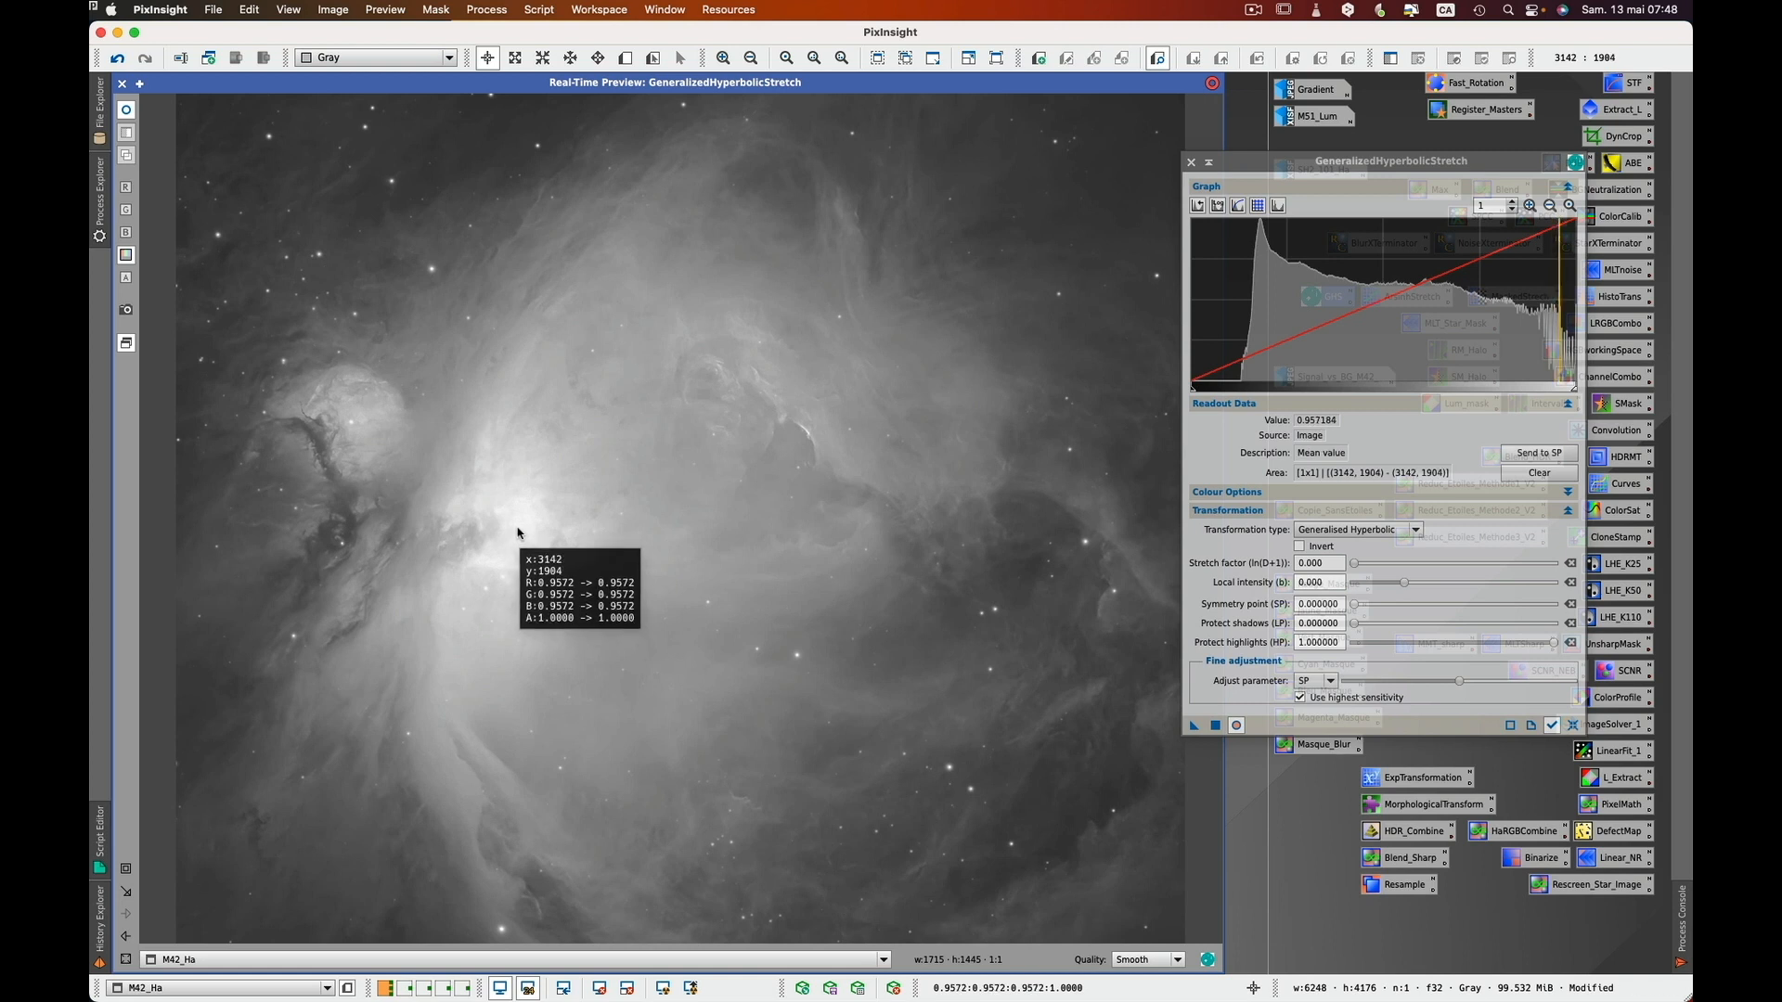
left_click(910, 428)
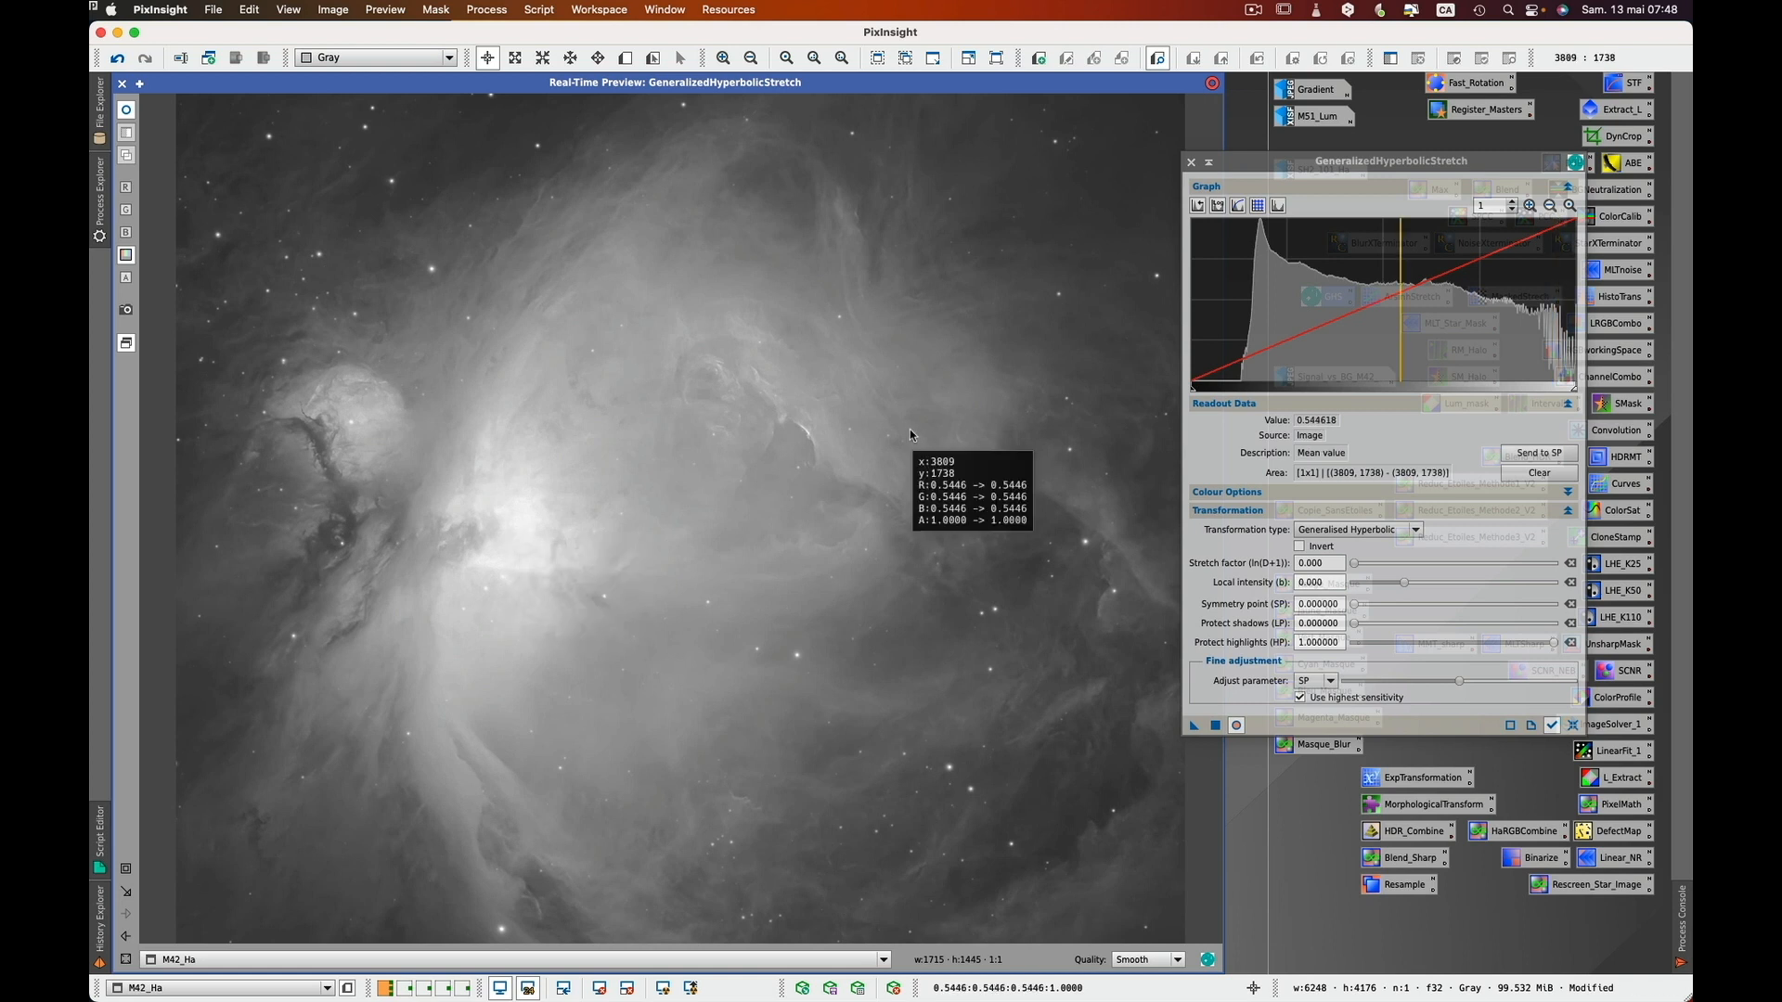
mouse_move(909, 428)
left_mouse_down()
mouse_move(858, 466)
mouse_move(798, 432)
mouse_move(737, 449)
left_mouse_up()
left_click(1536, 452)
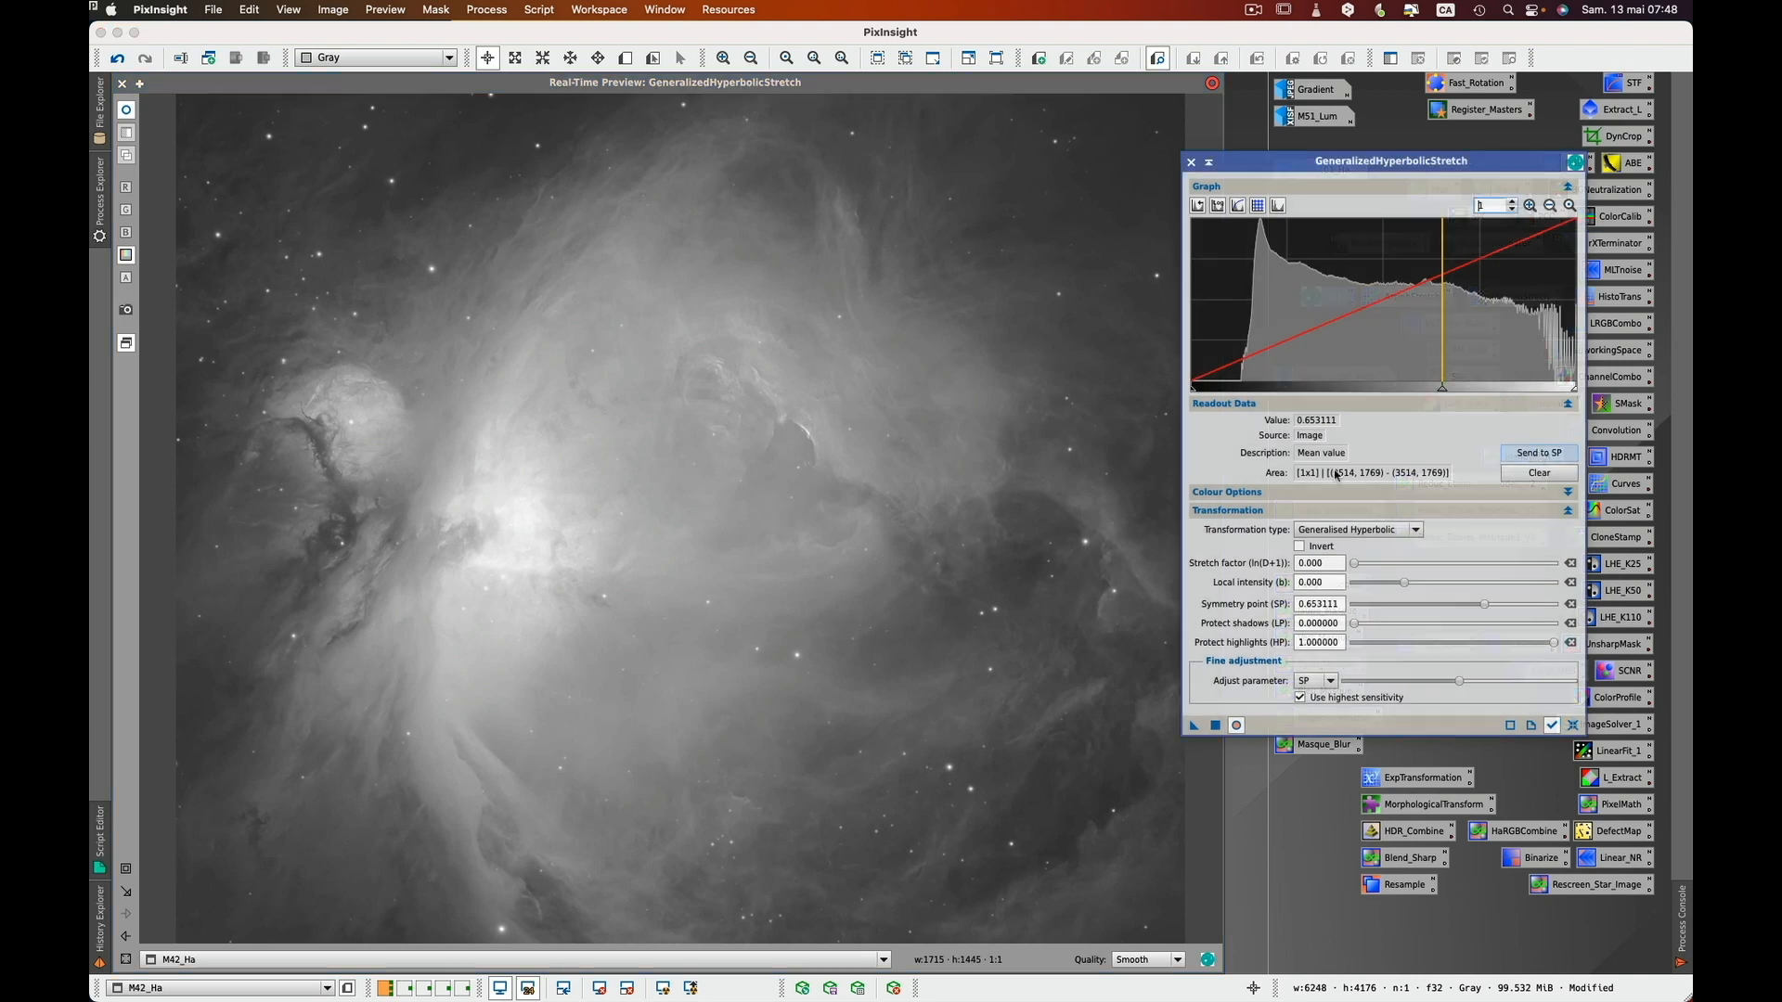
left_click(126, 939)
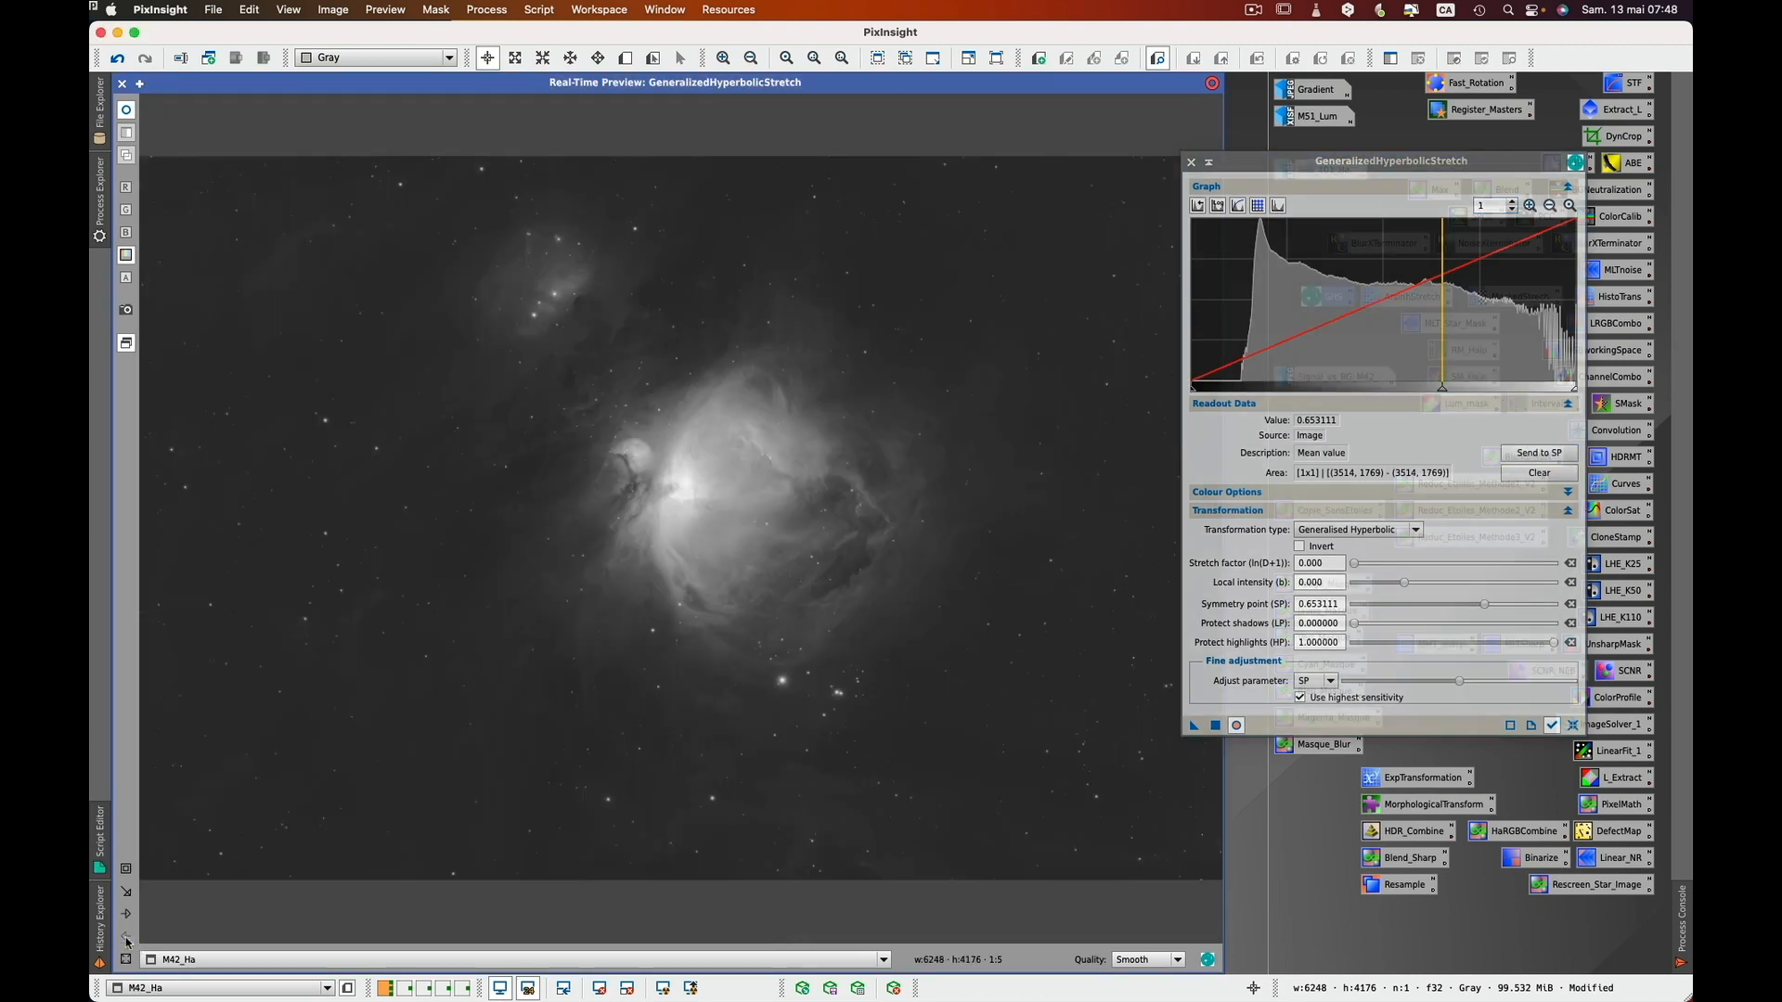
- Apply a stretch to M42_Ha with factor 0.840, local intensity 1.110, shadows protected at 0.49 and highlights at 0.86
left_click(1355, 566)
left_click_drag(1356, 567, 1414, 584)
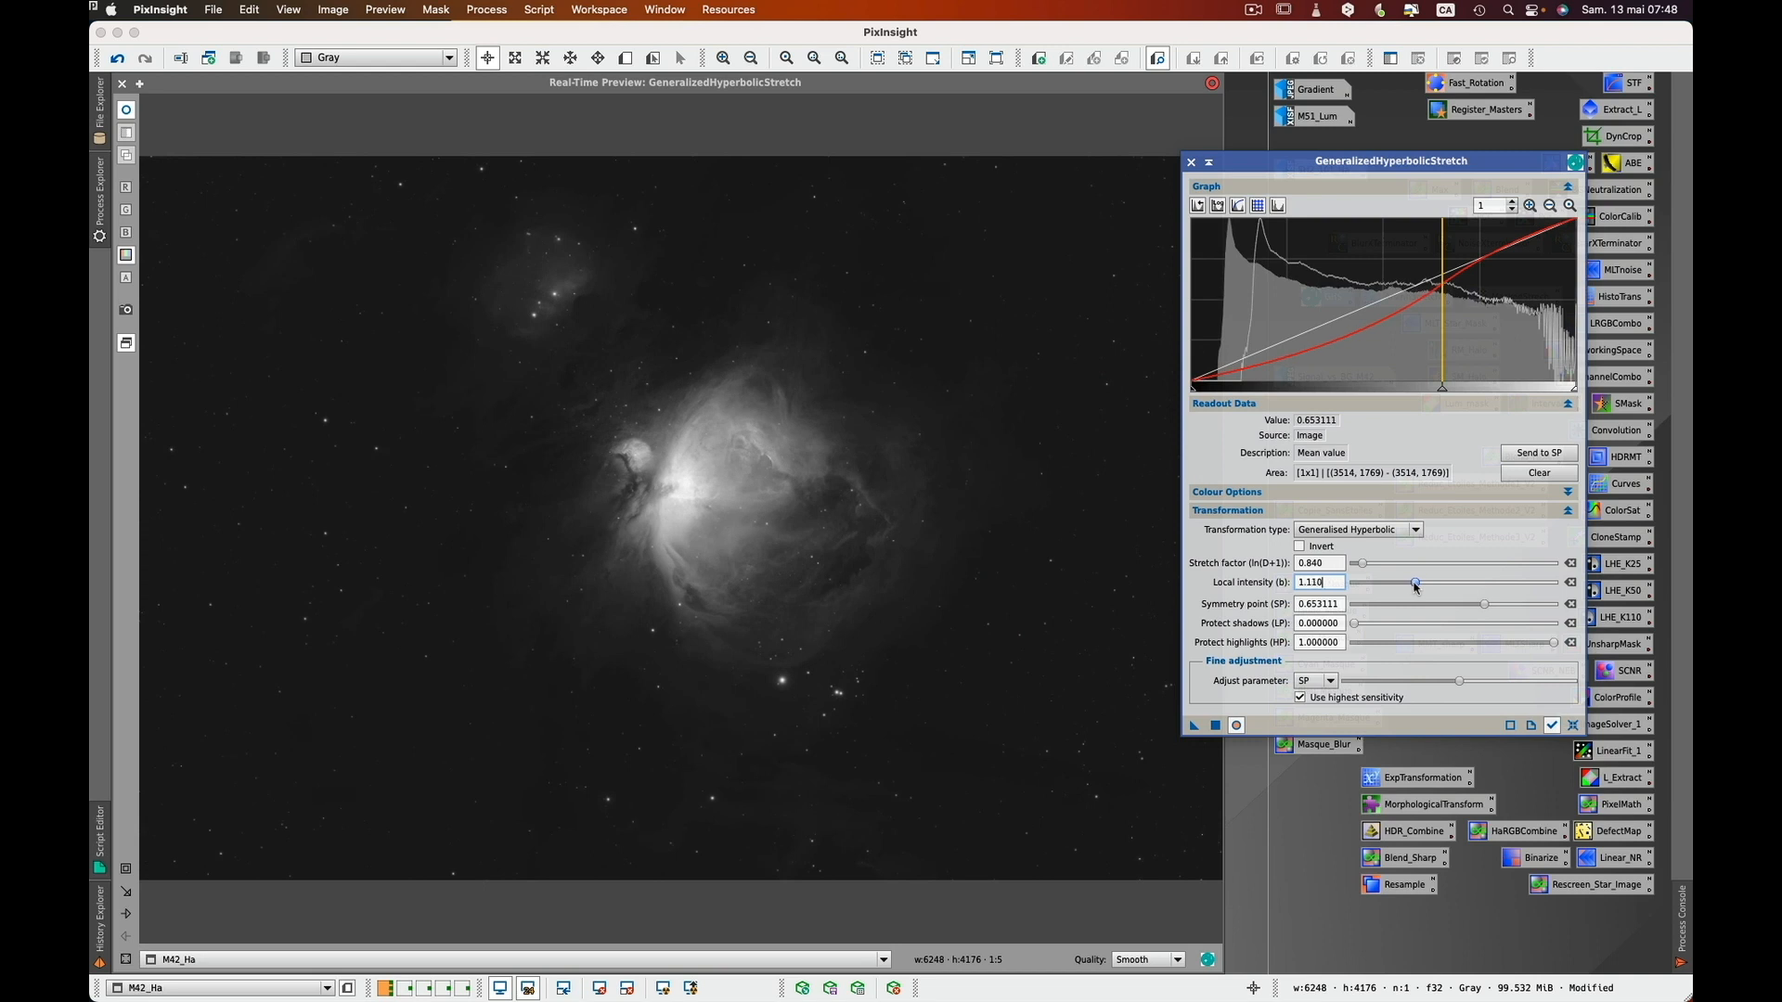
mouse_move(1355, 624)
left_mouse_down()
mouse_move(1551, 644)
mouse_move(1526, 648)
left_mouse_up()
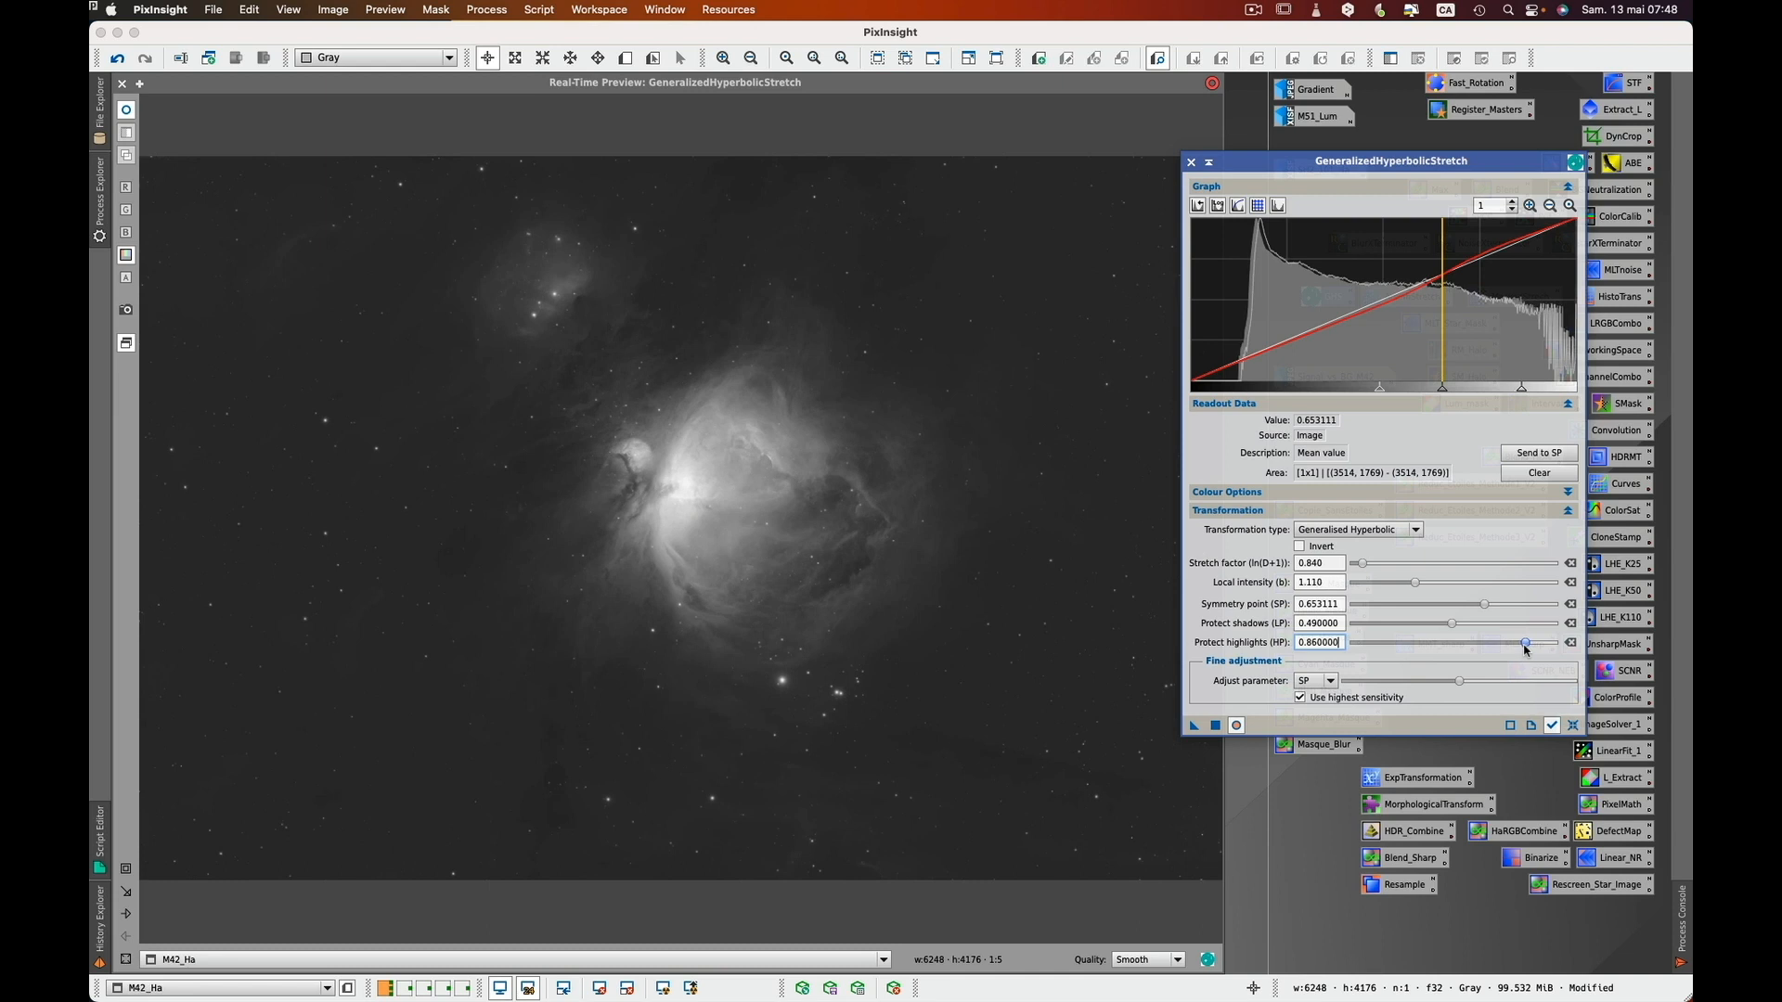
left_click(1217, 727)
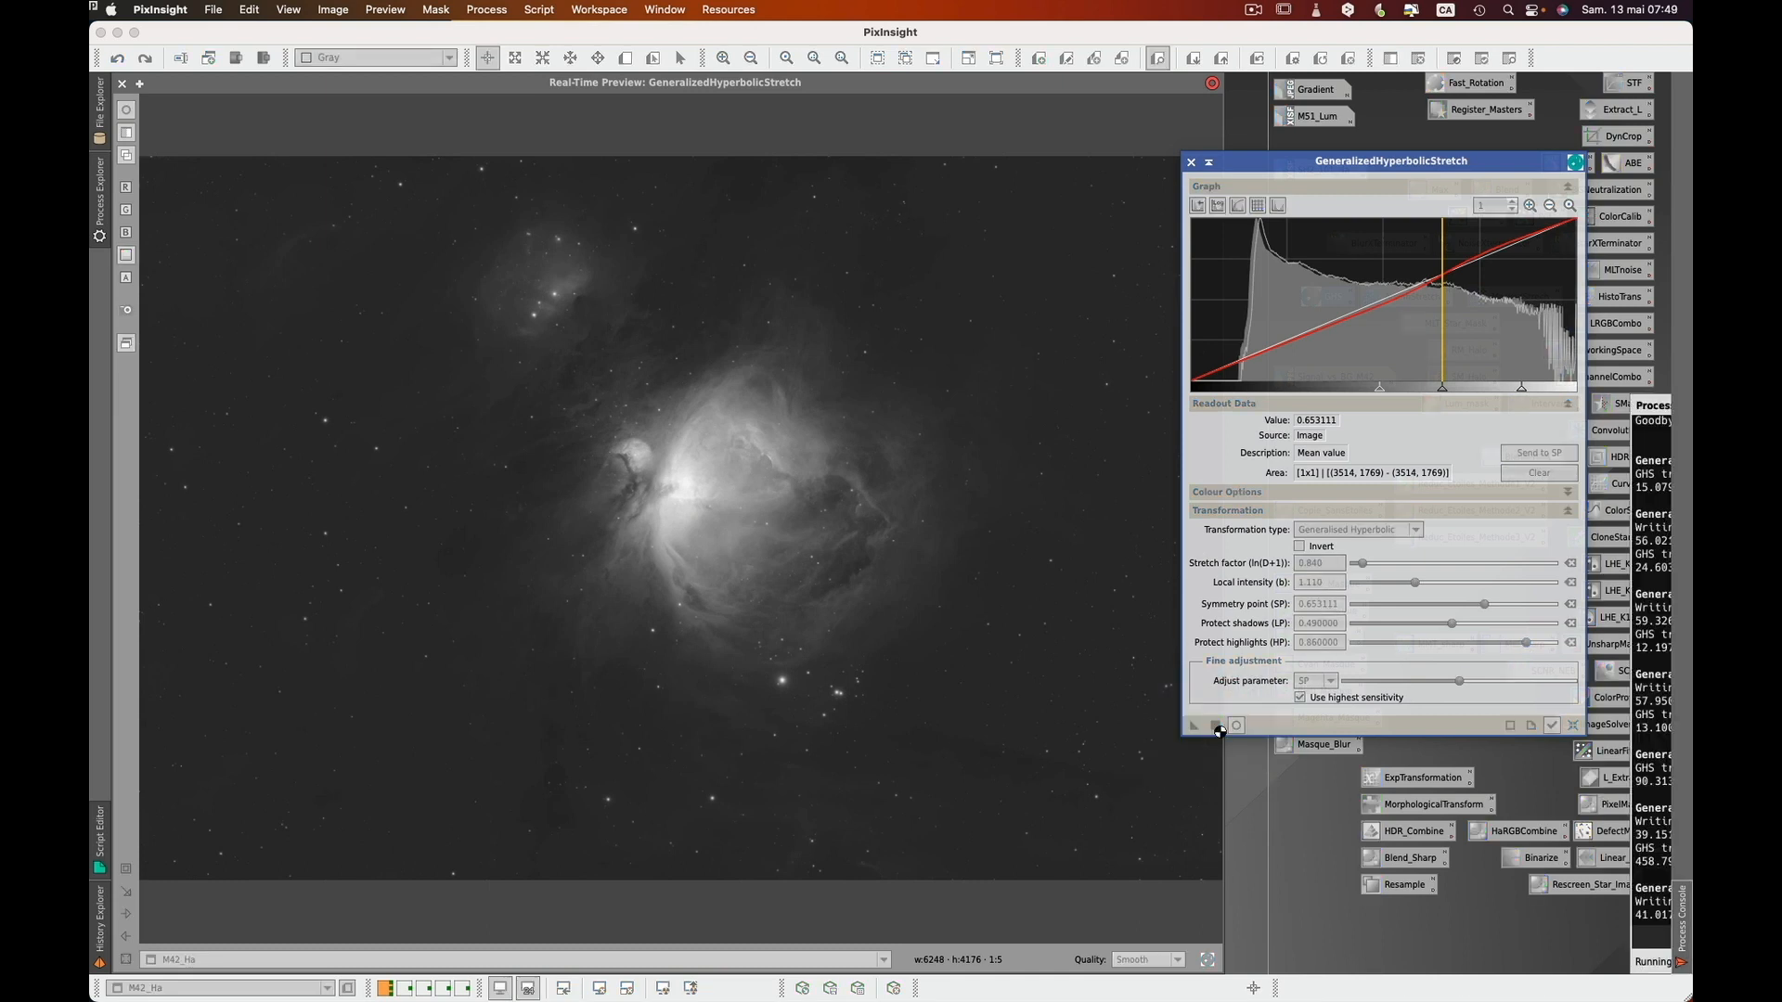
- Close GeneralizedHyperbolicStretch and the real-time preview, and undo all the stretches on M42_Ha
left_click(1192, 162)
left_click(120, 85)
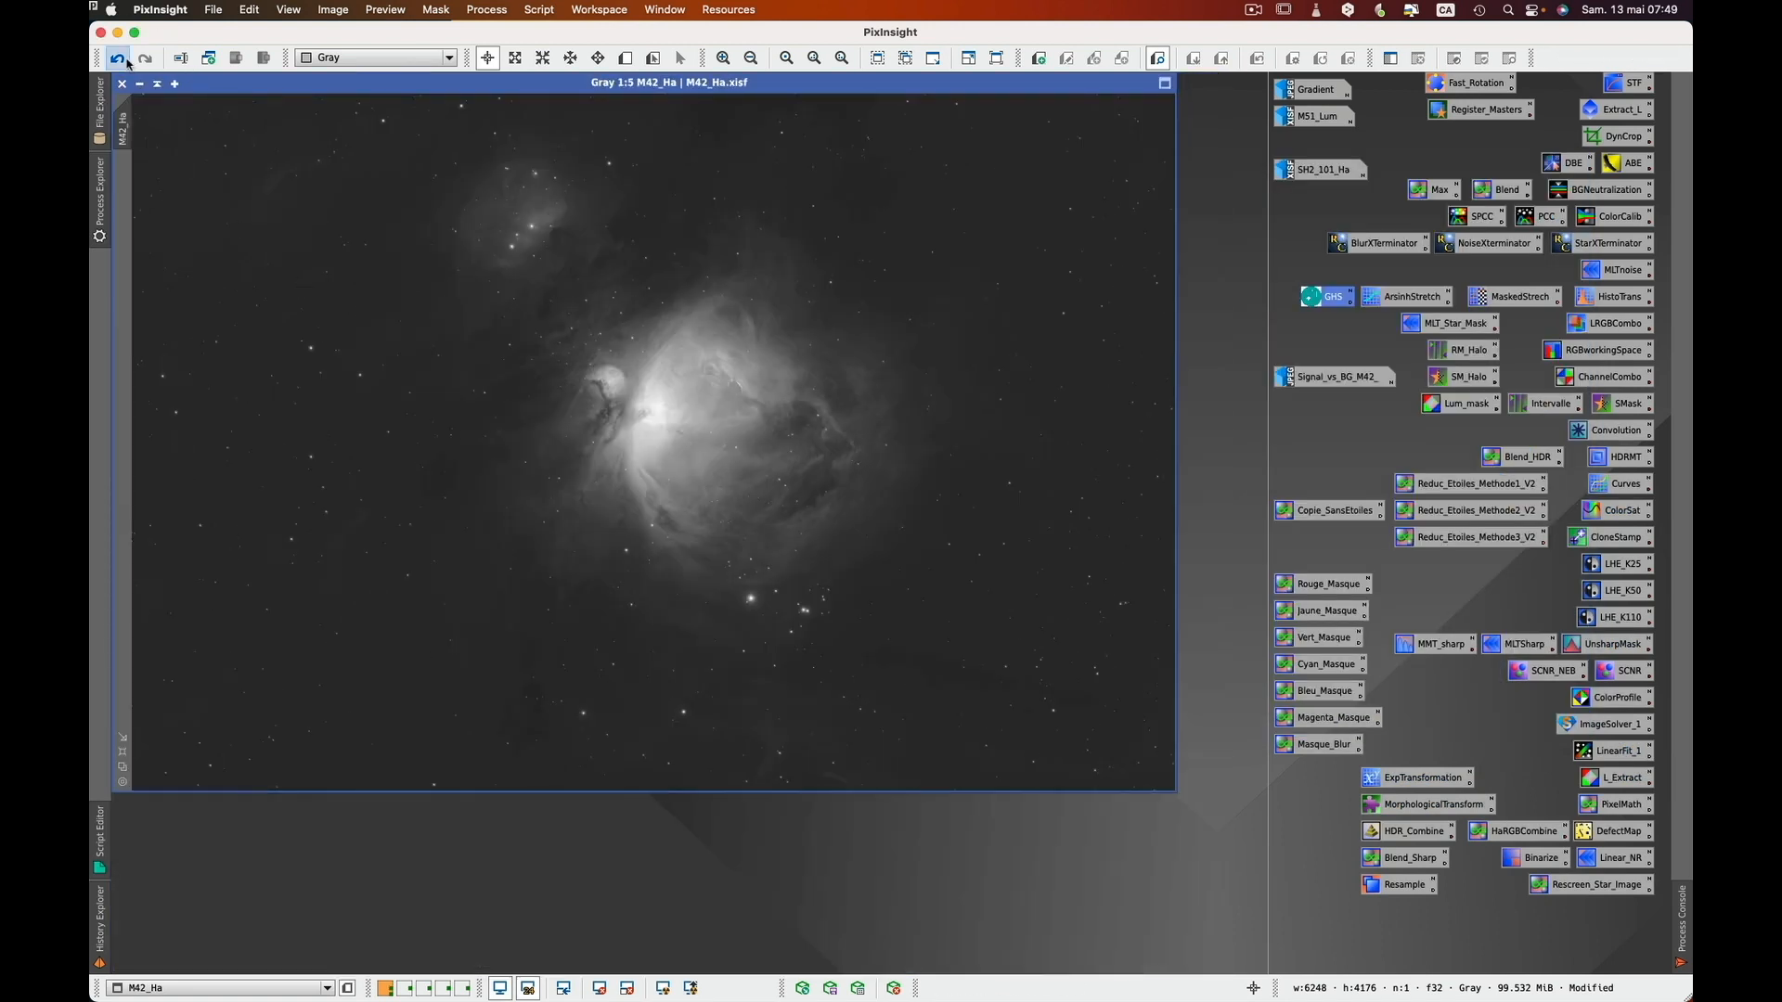
left_click(126, 62)
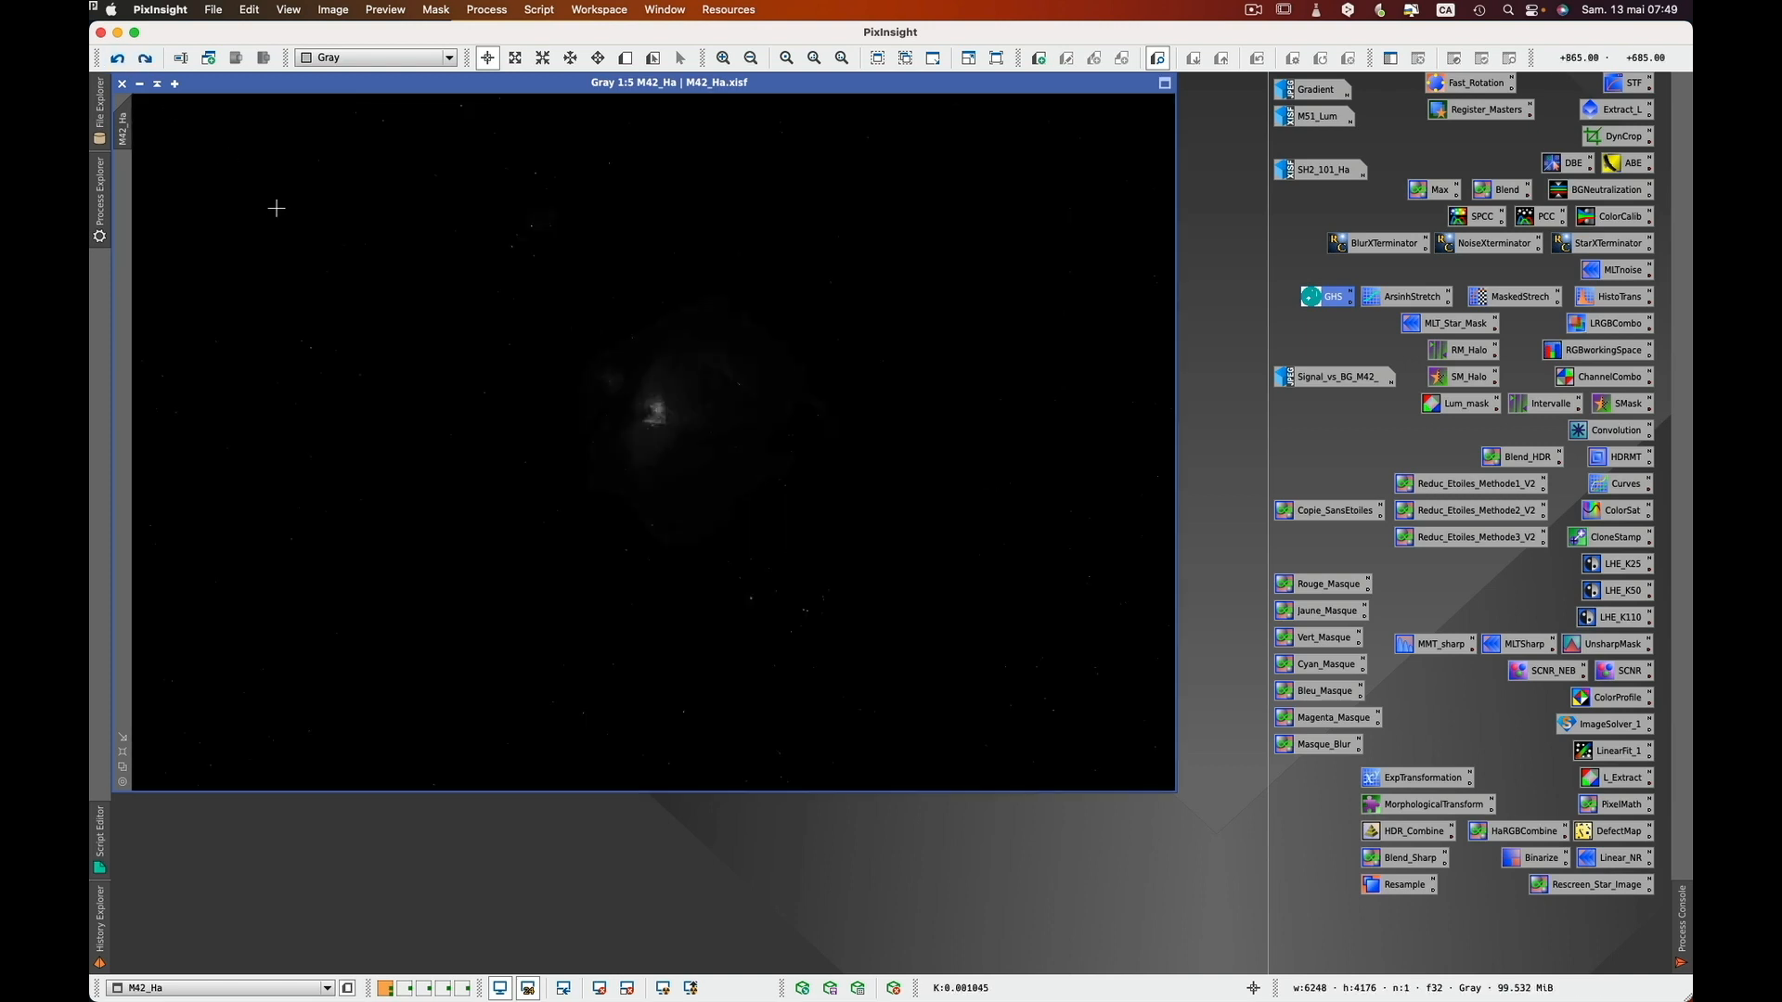
- Redo the three GeneralizedHyperbolicStretch operations on M42_Ha one by one to compare them, and iconize the image window
left_click(144, 60)
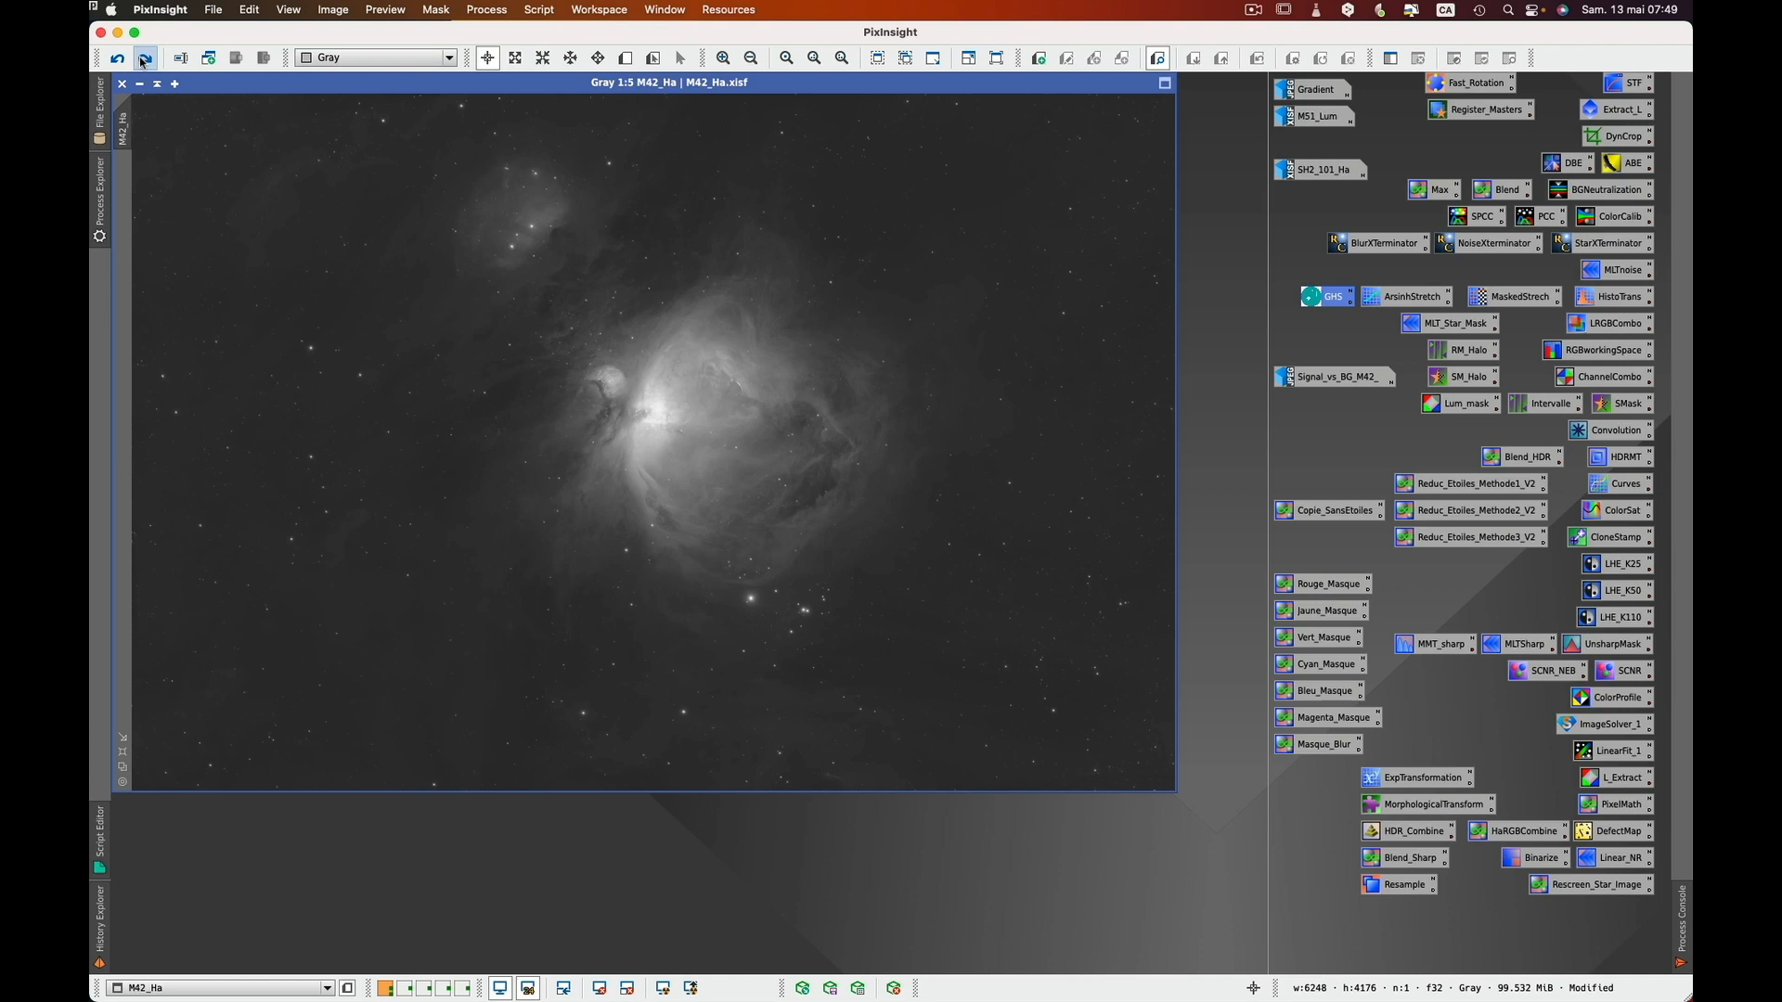
left_click(144, 59)
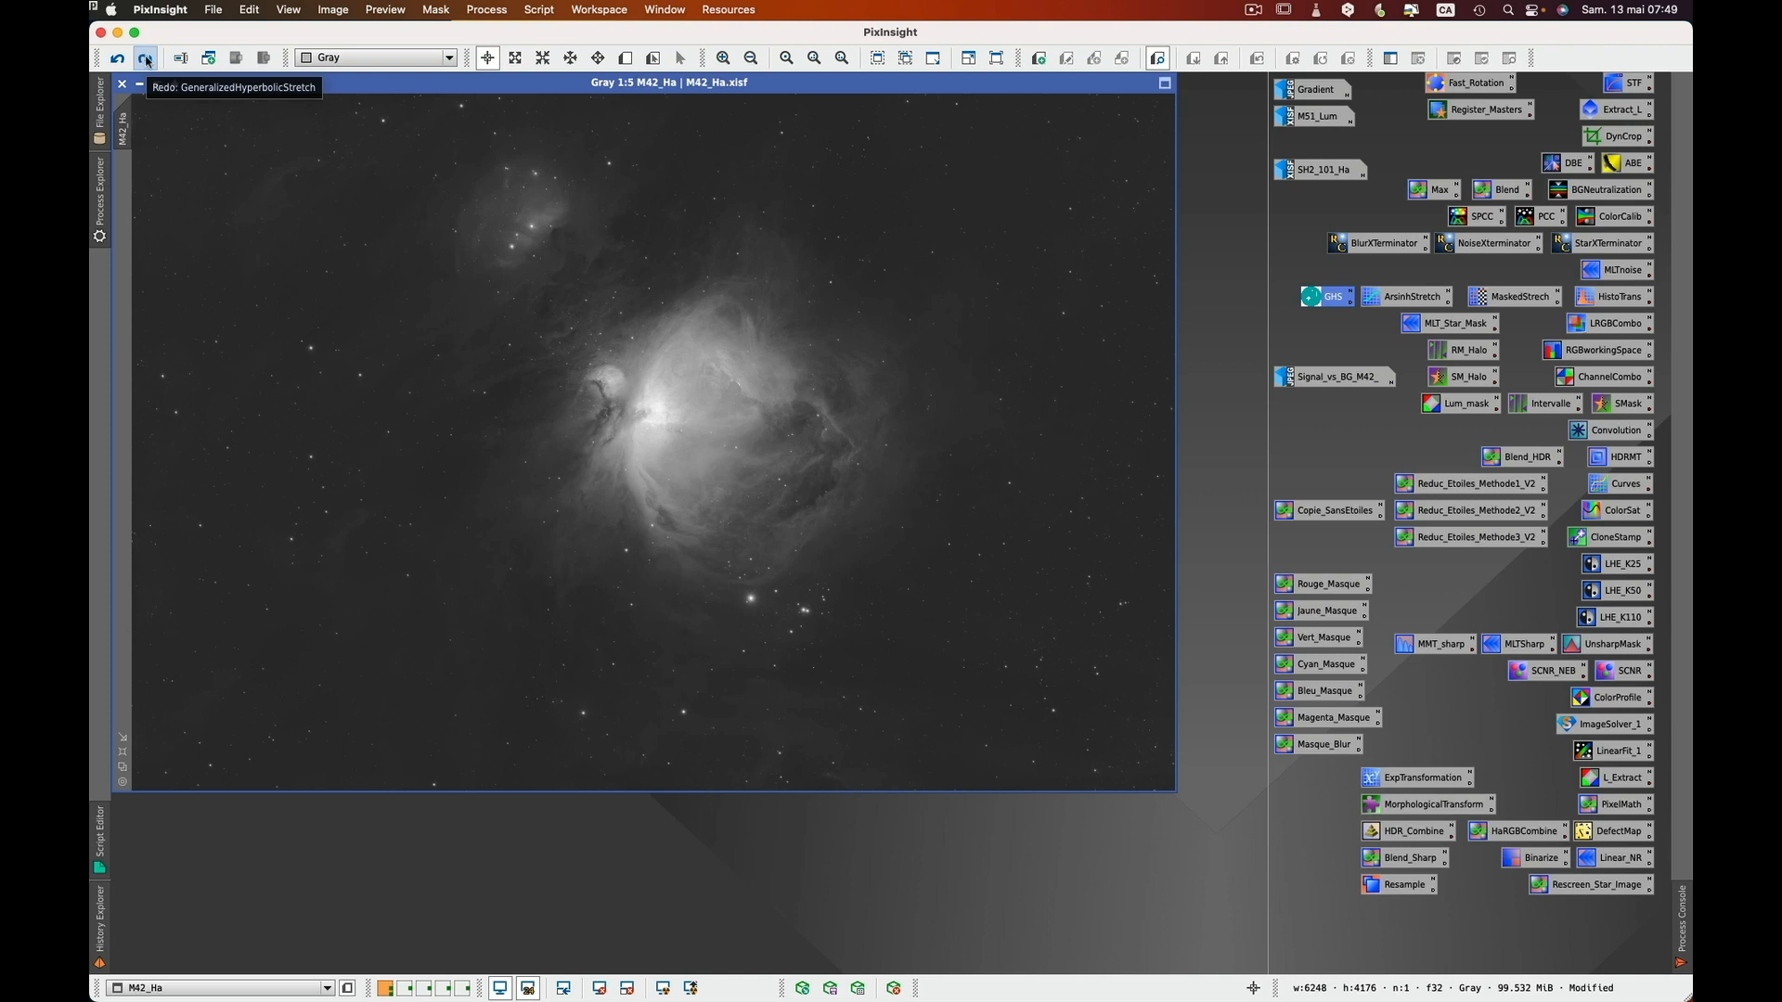
left_click(146, 61)
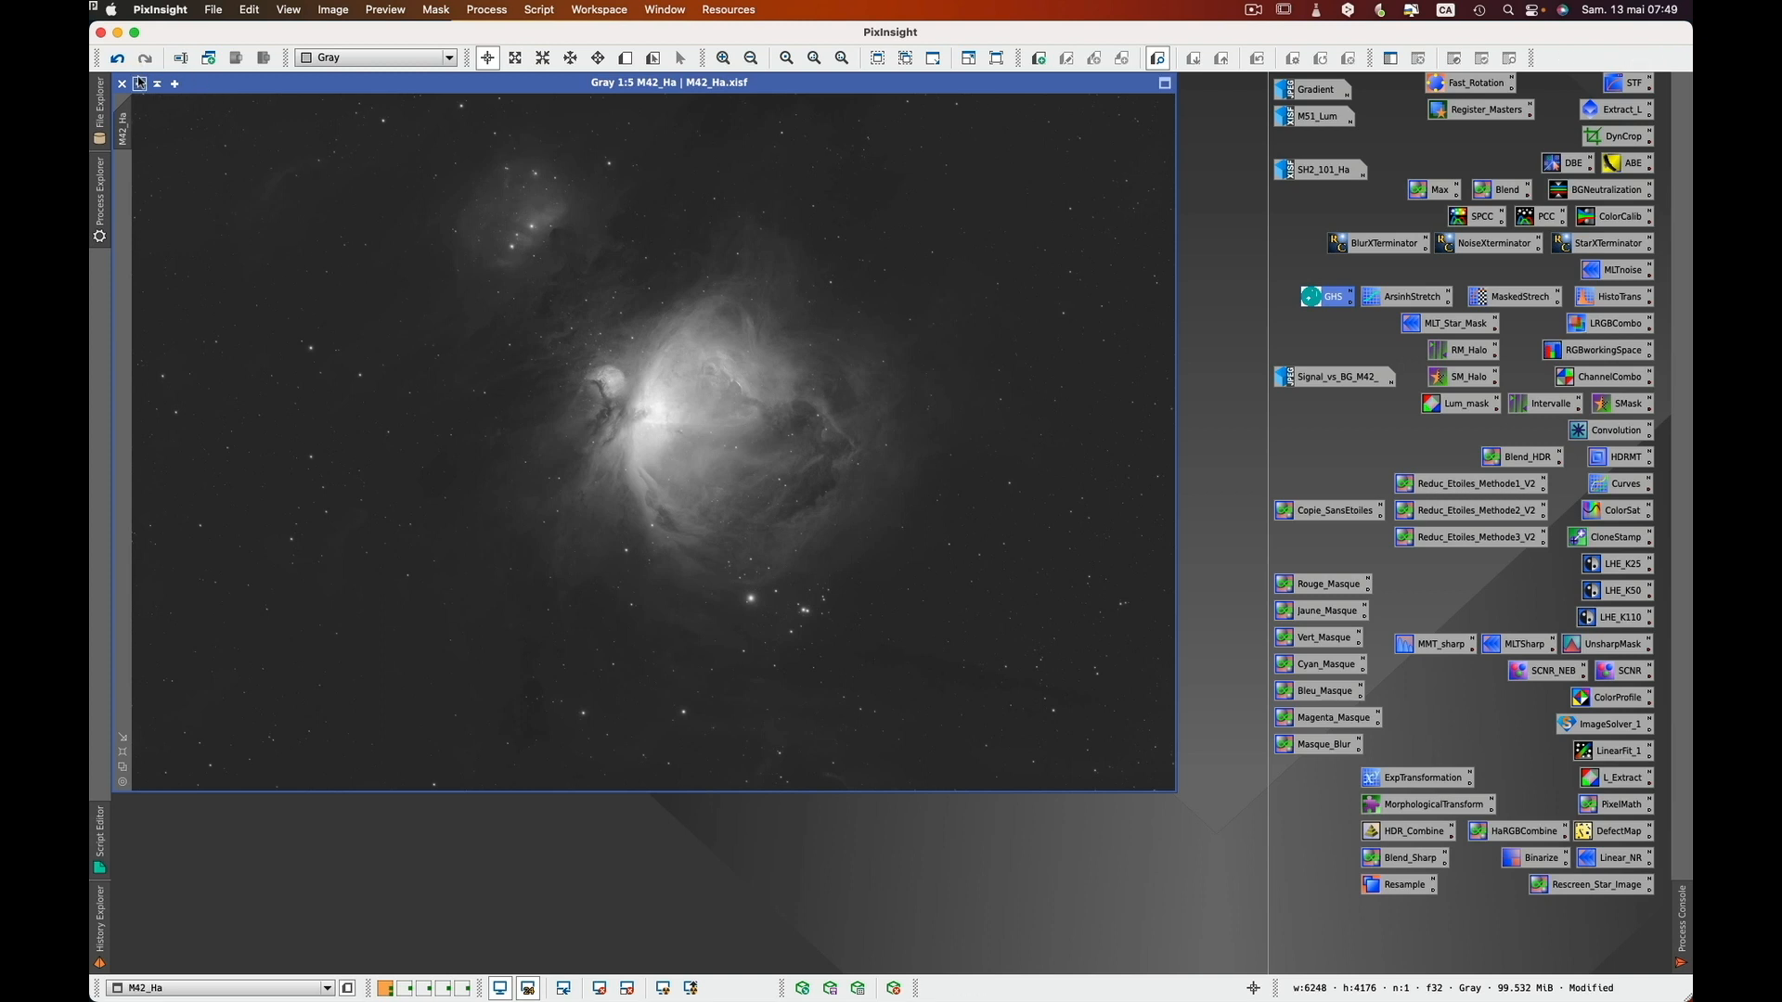
left_click(140, 84)
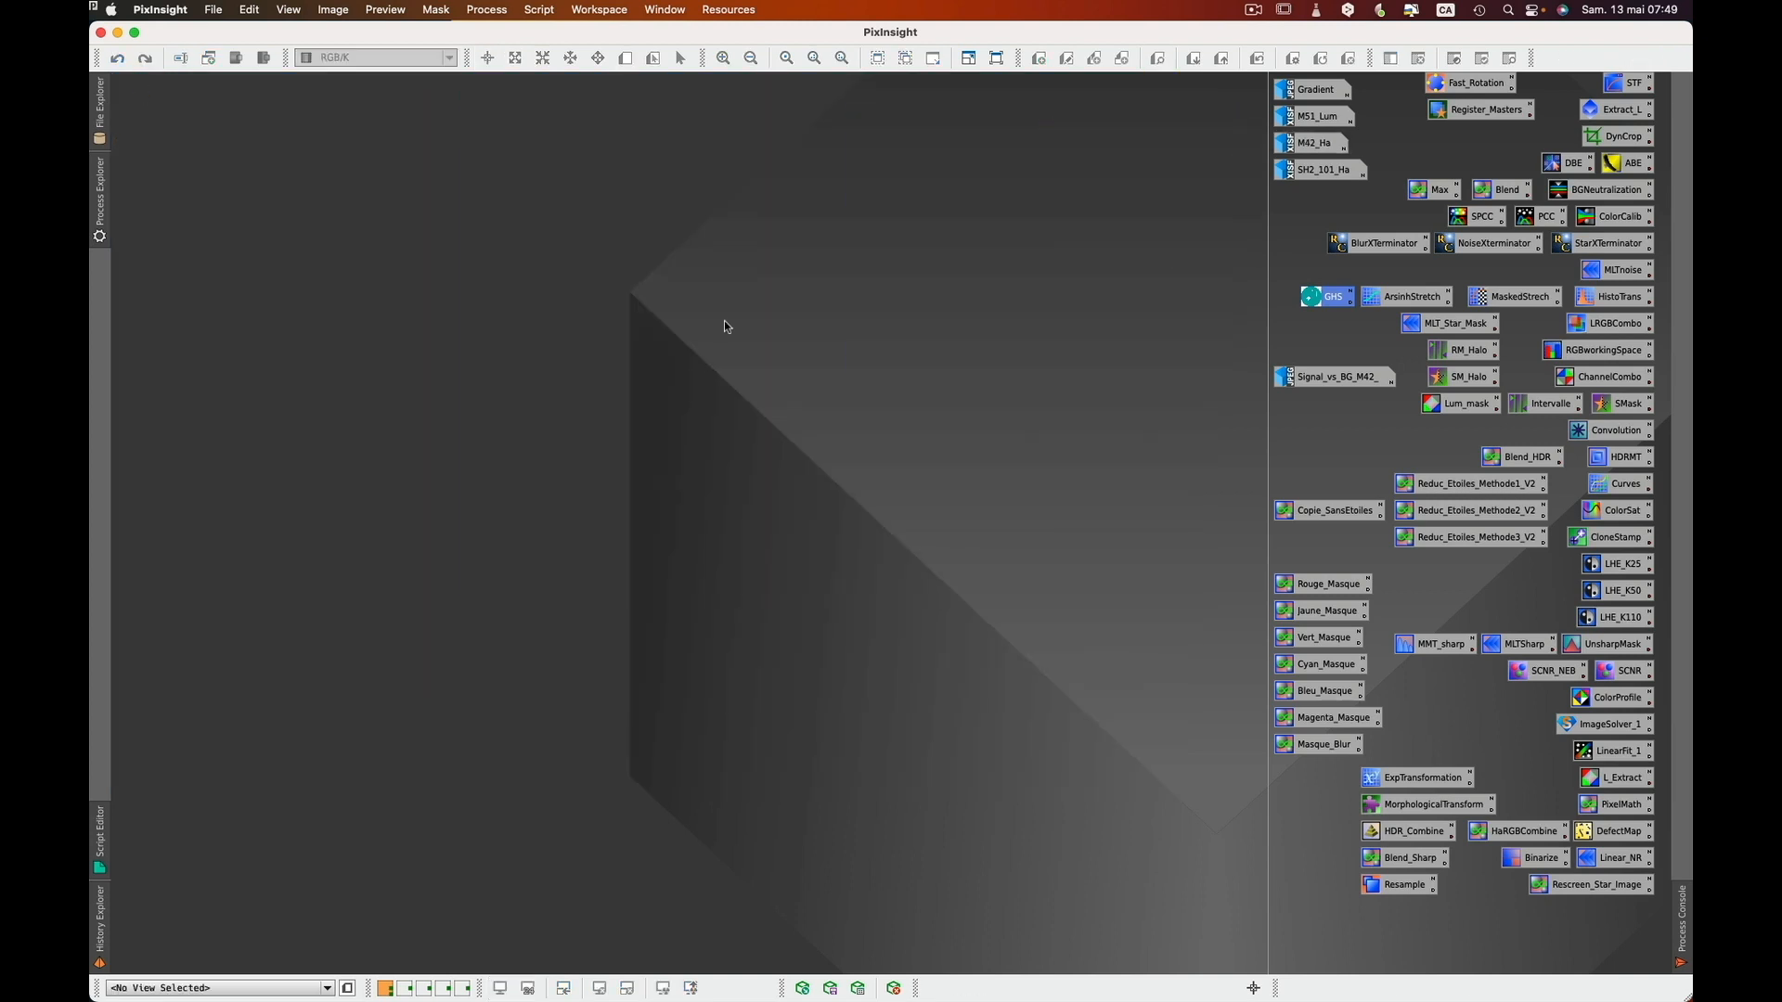
- Open GeneralizedHyperbolicStretch from its saved process icon and set the fine adjustment parameter to LP
double_click(1338, 302)
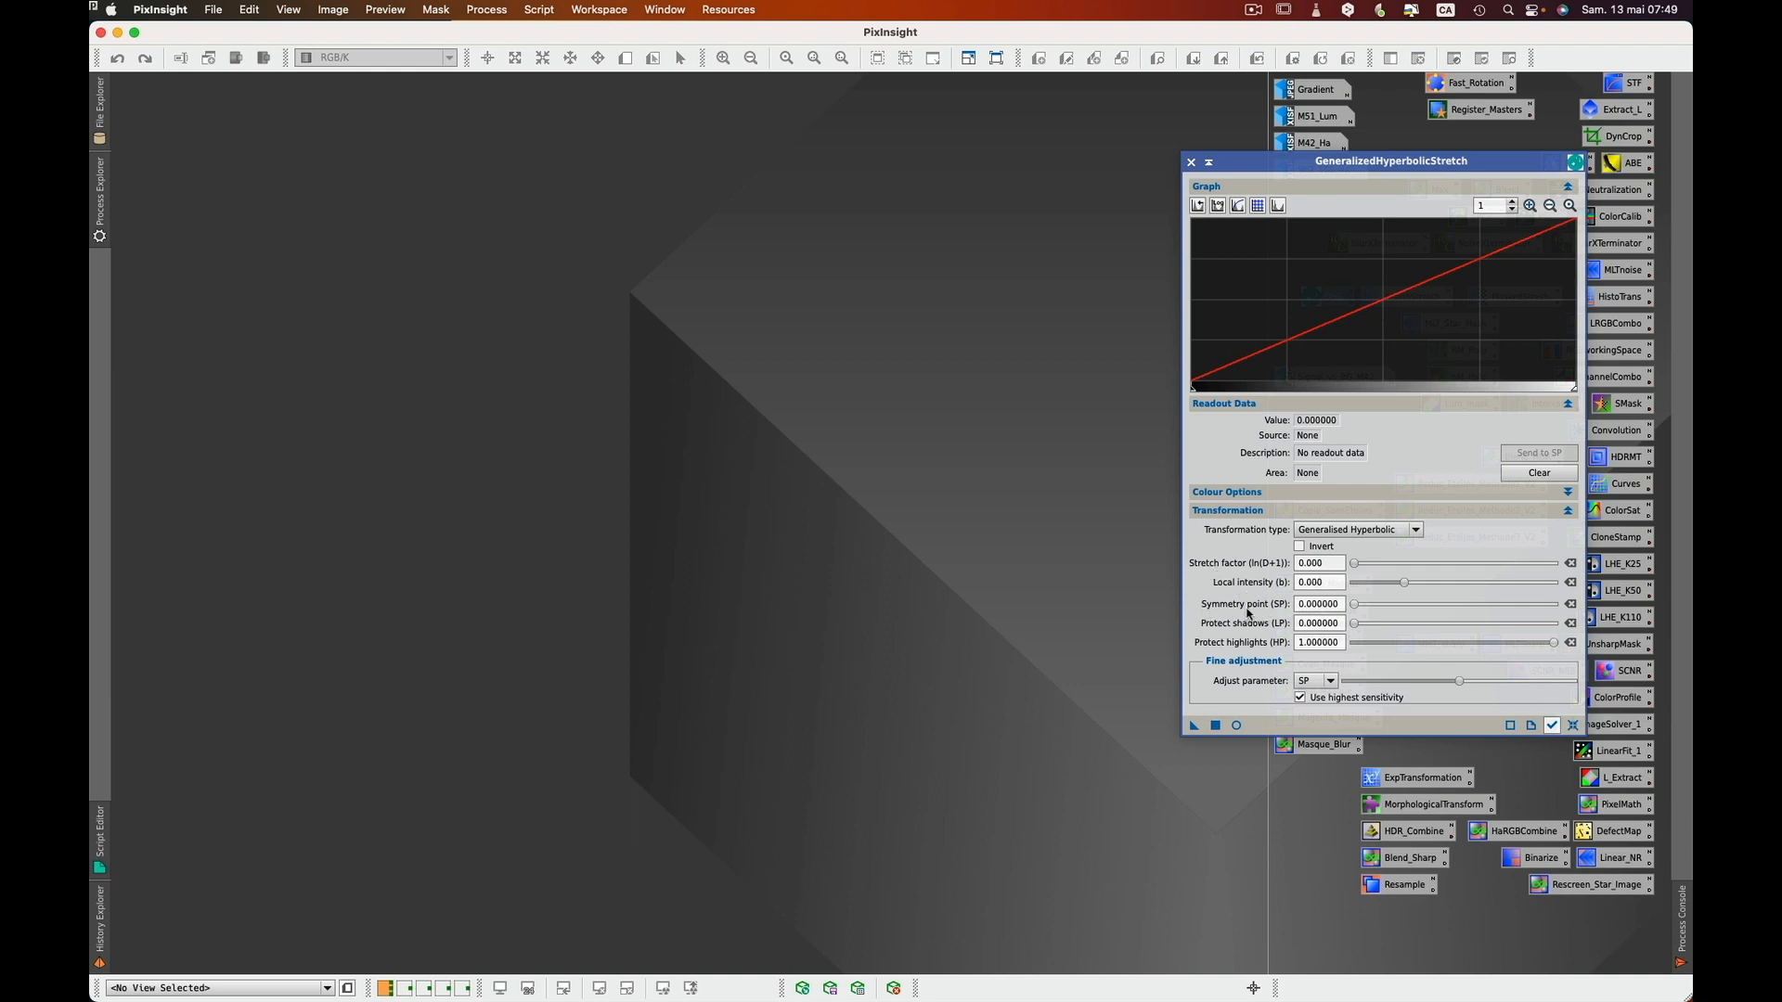
mouse_move(1240, 634)
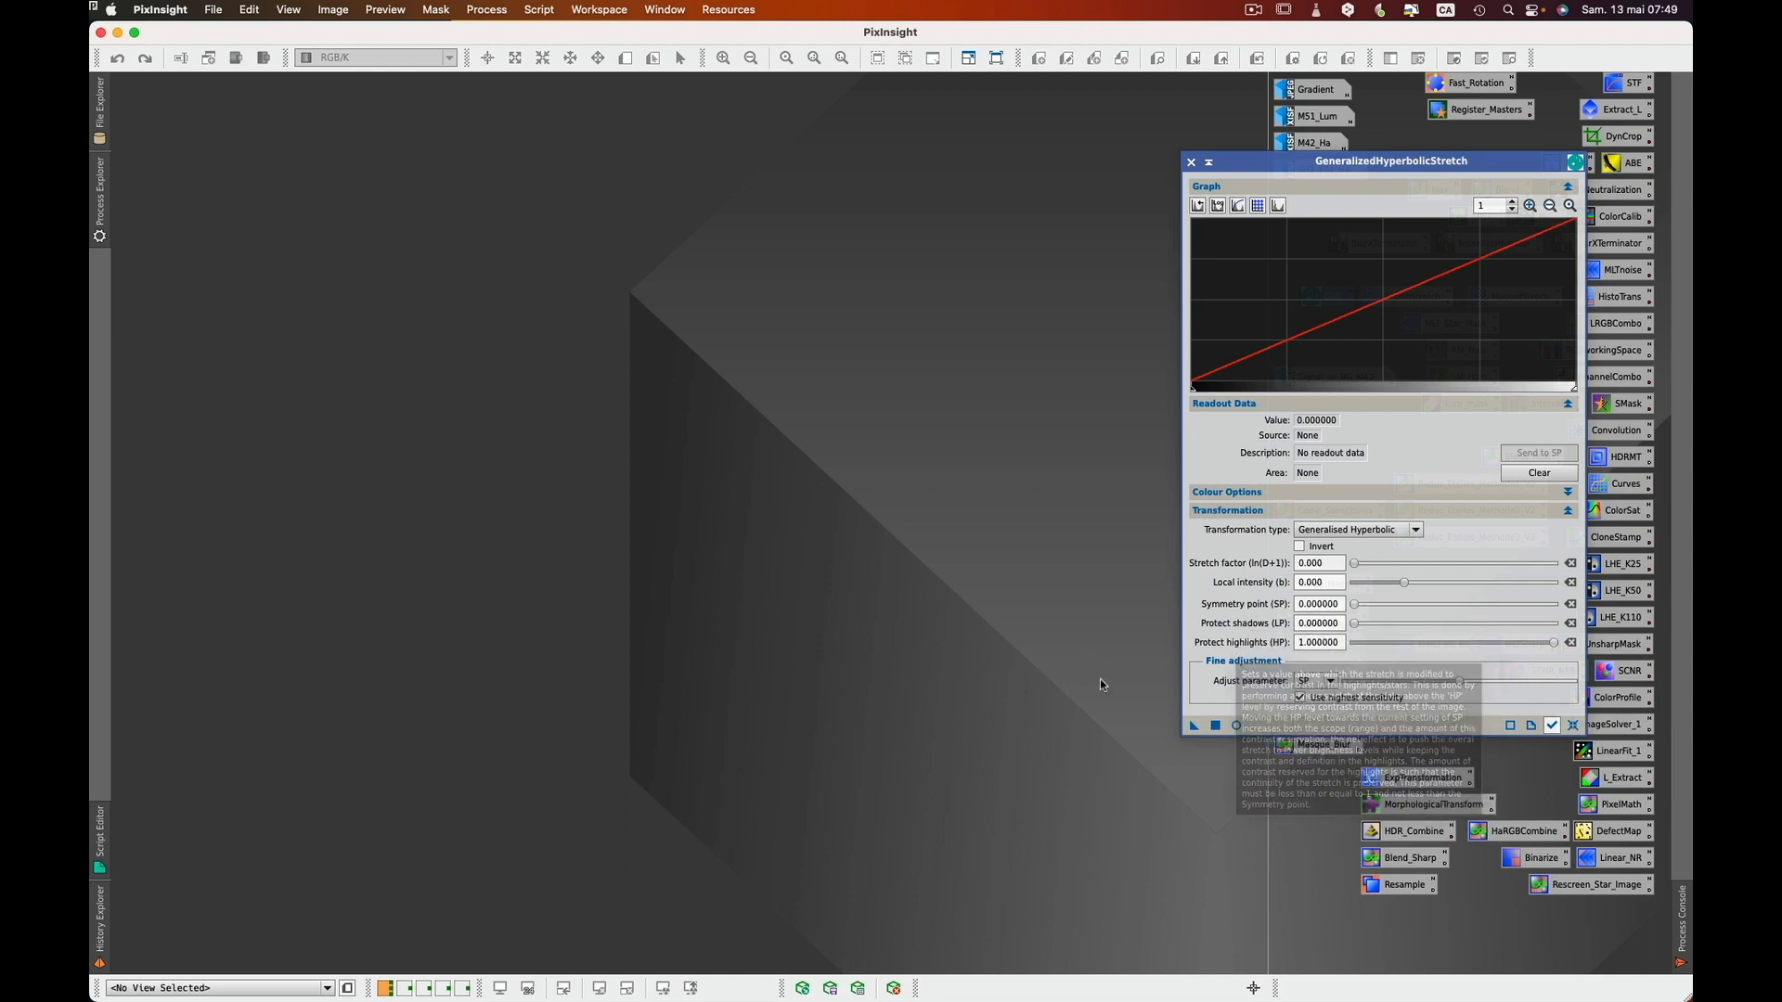
left_click(1331, 681)
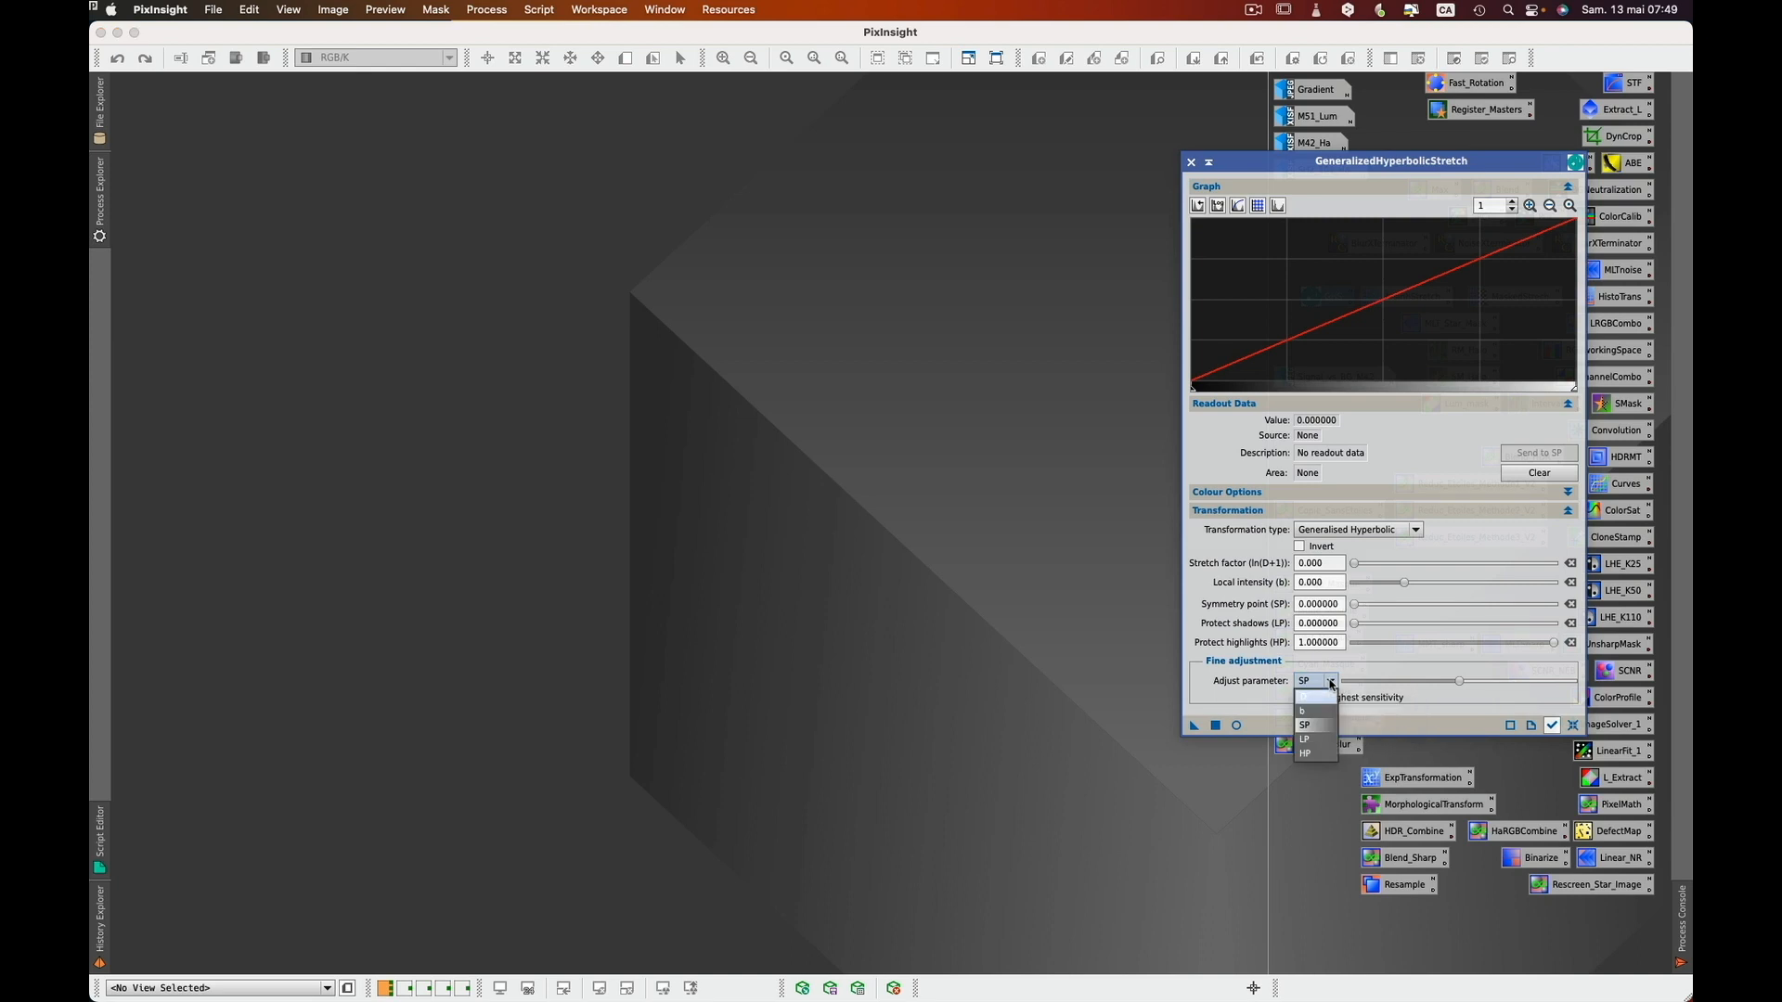
left_click(1313, 739)
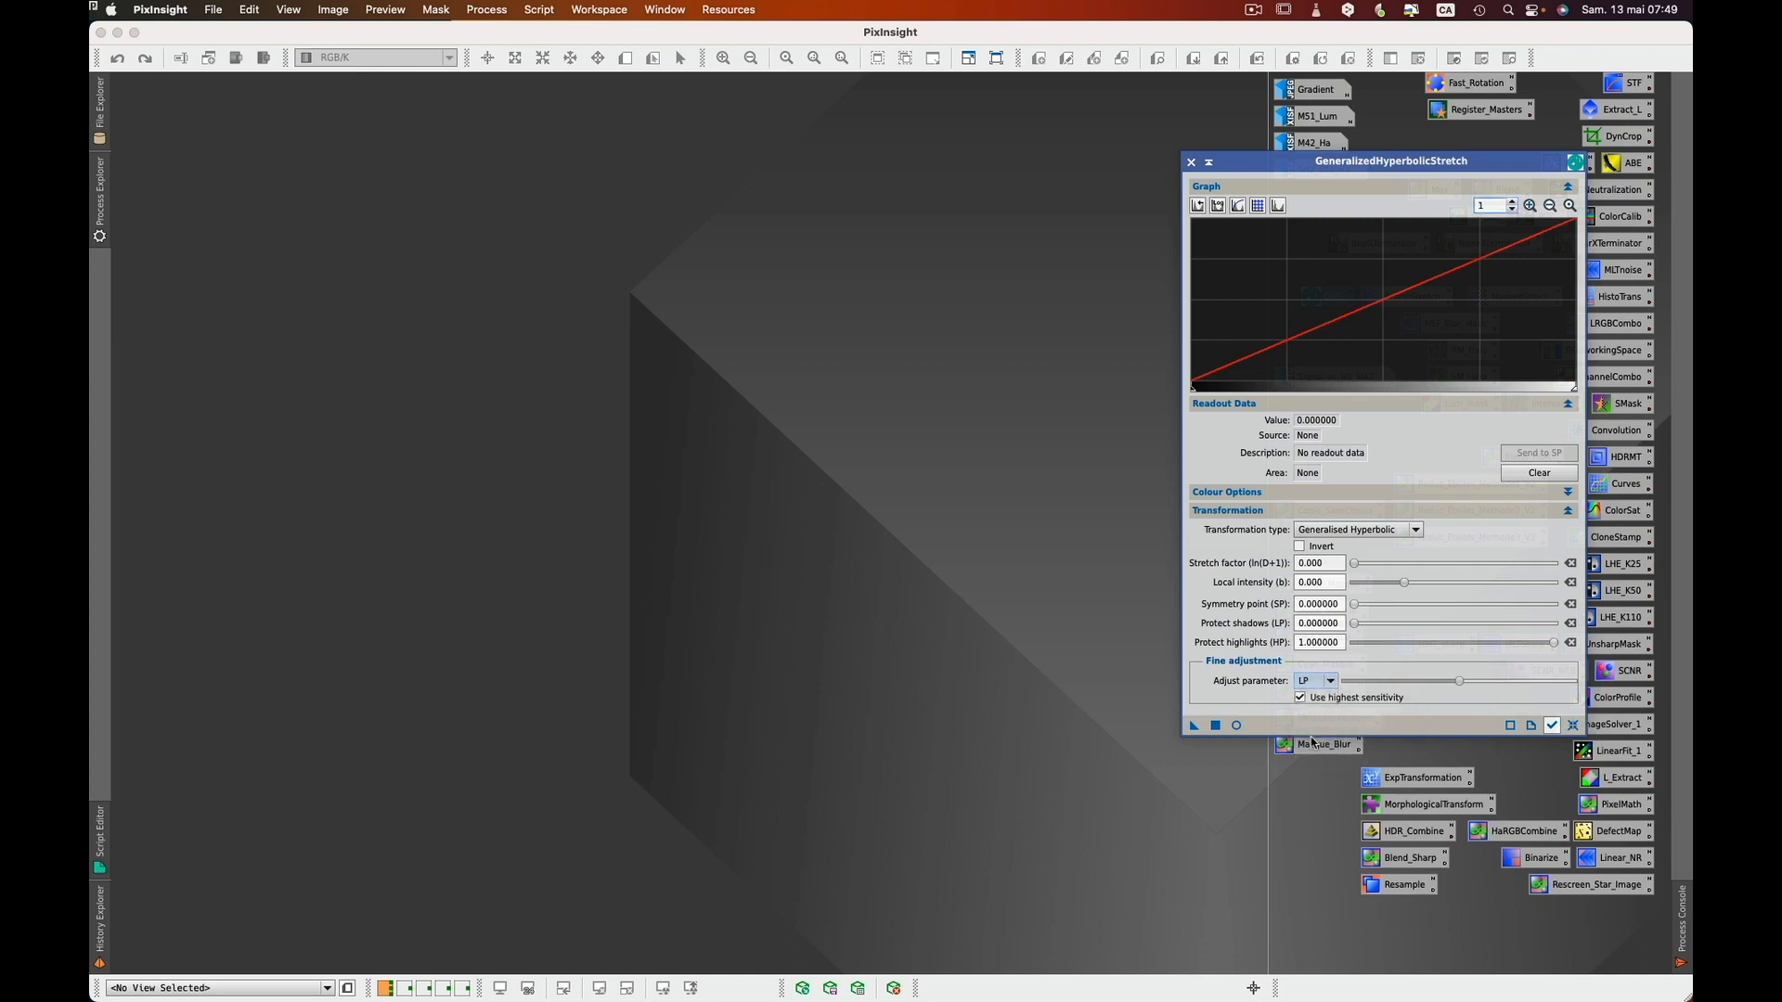